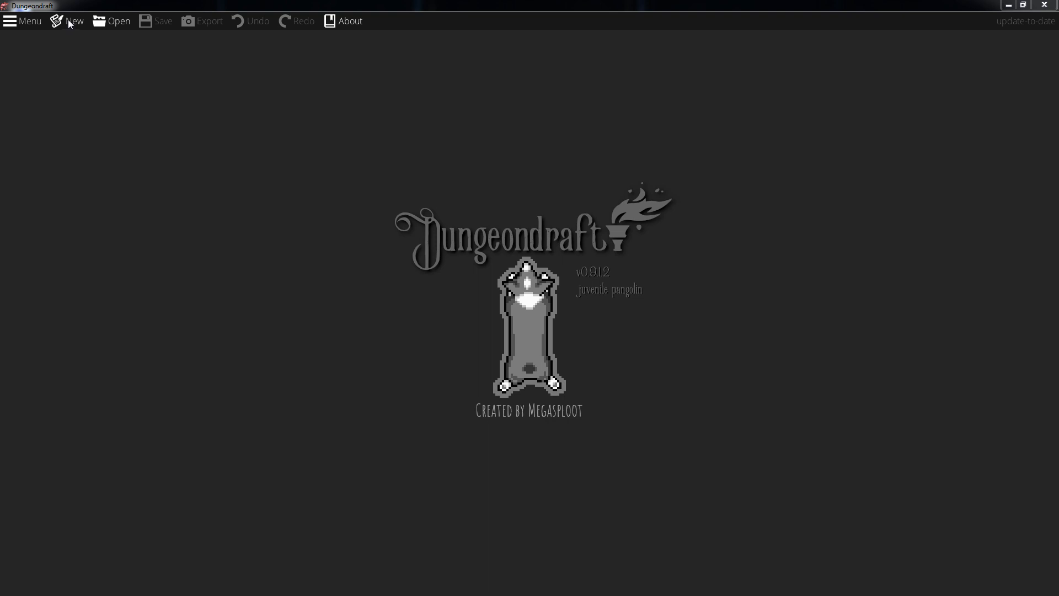
# Step: Create a new blank map 35 tiles wide and 20 tiles high, without the Map Wizard
pyautogui.click(69, 21)
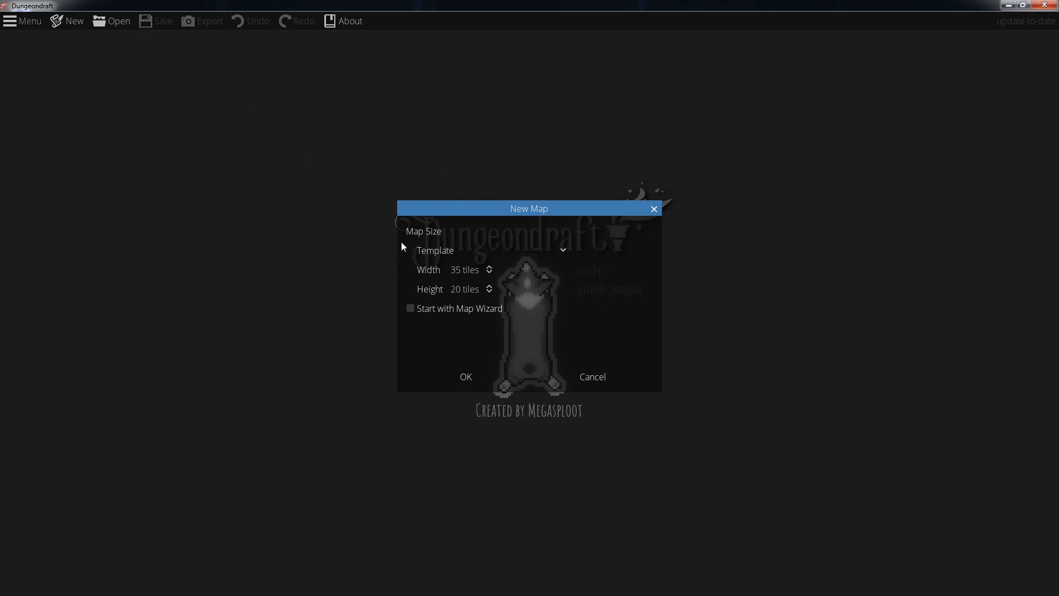
pyautogui.click(551, 250)
pyautogui.click(601, 241)
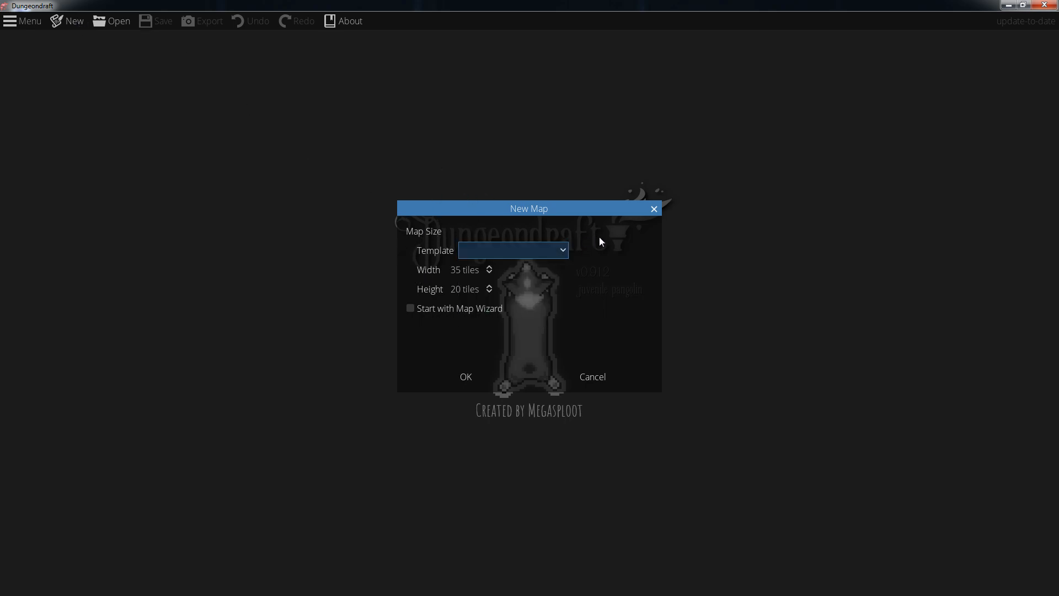
pyautogui.click(476, 379)
pyautogui.scroll(-2, 485, 298)
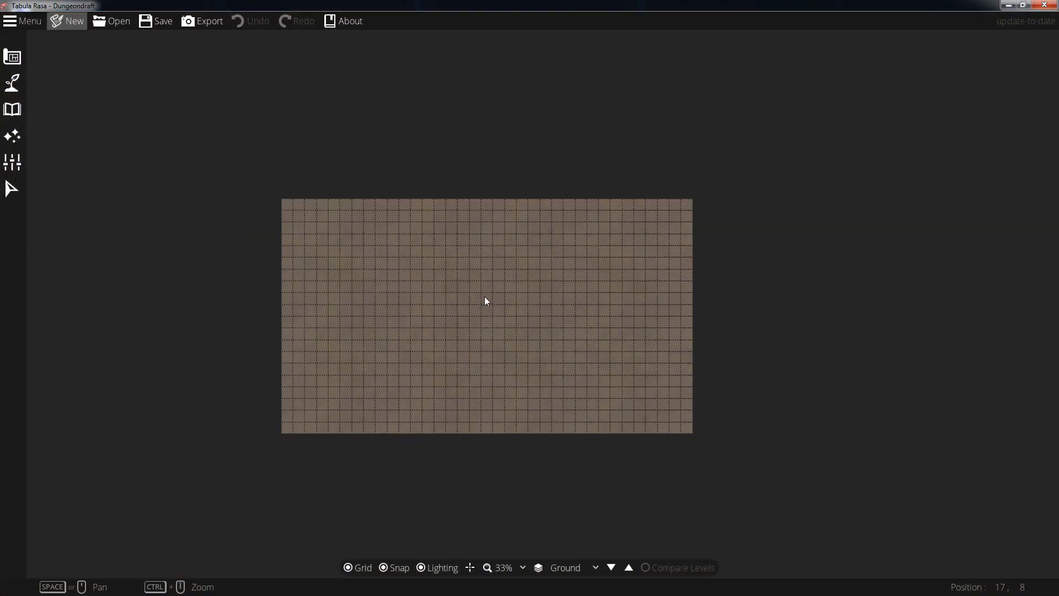
pyautogui.moveTo(472, 325); pyautogui.dragTo(427, 342)
pyautogui.scroll(1, 429, 338)
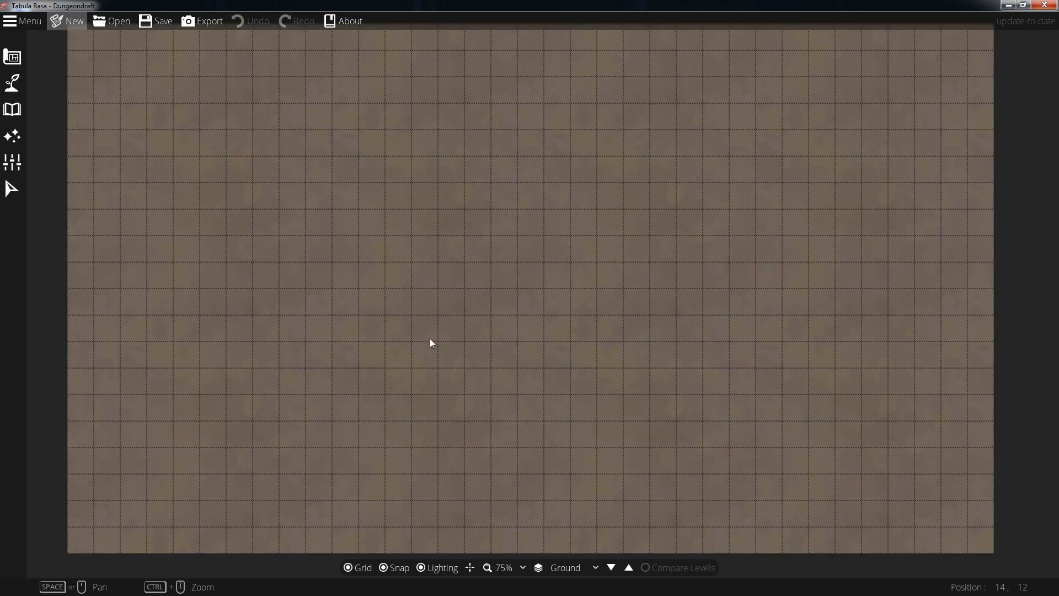
pyautogui.moveTo(421, 281); pyautogui.dragTo(435, 278)
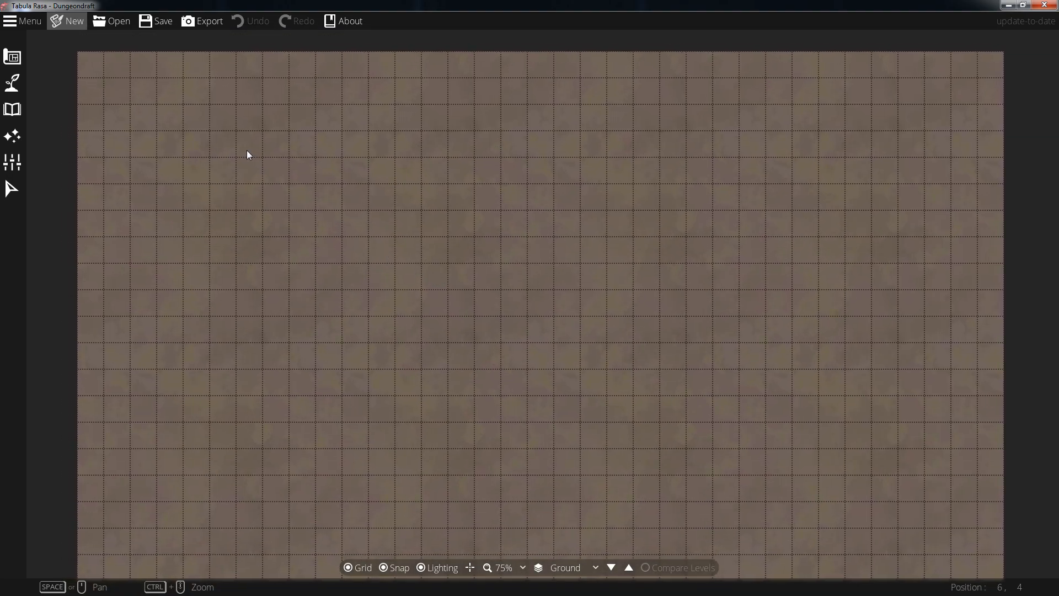
# Step: Look over the Design and Terrain tool sets, including the Terrain Brush settings
pyautogui.click(17, 58)
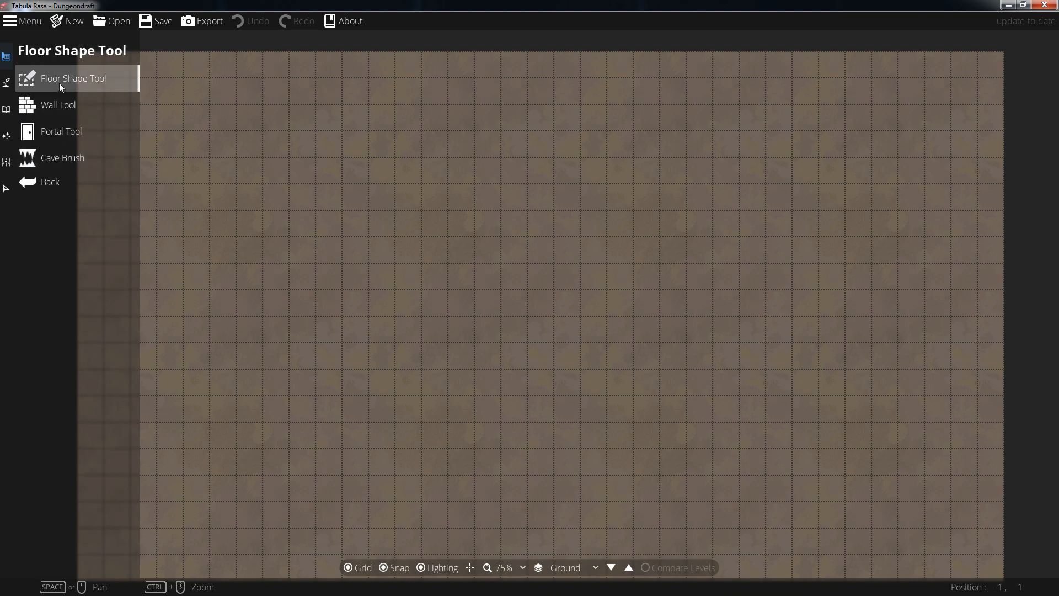
pyautogui.click(6, 83)
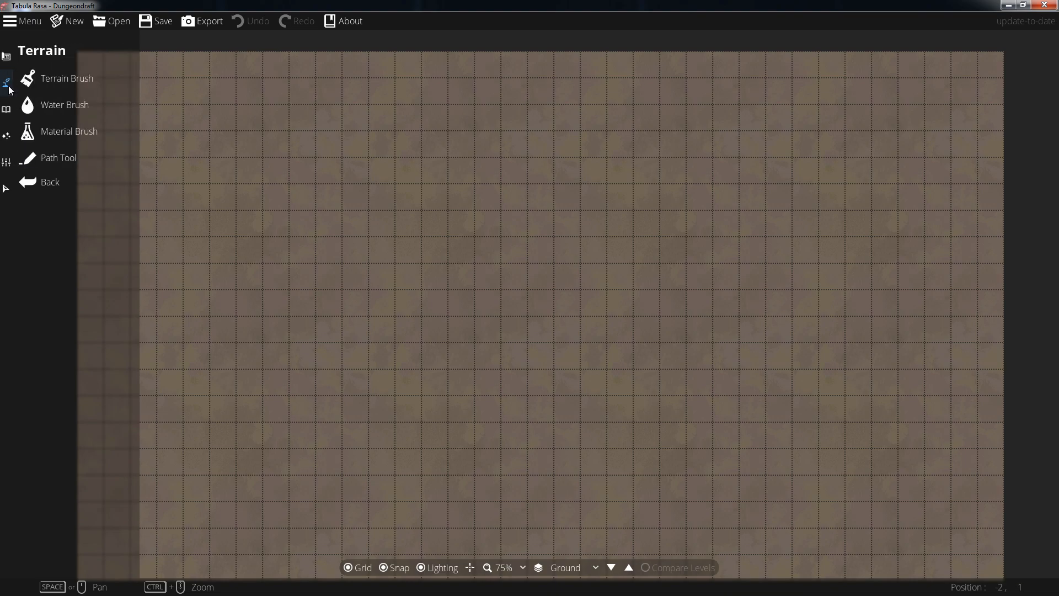
pyautogui.click(74, 79)
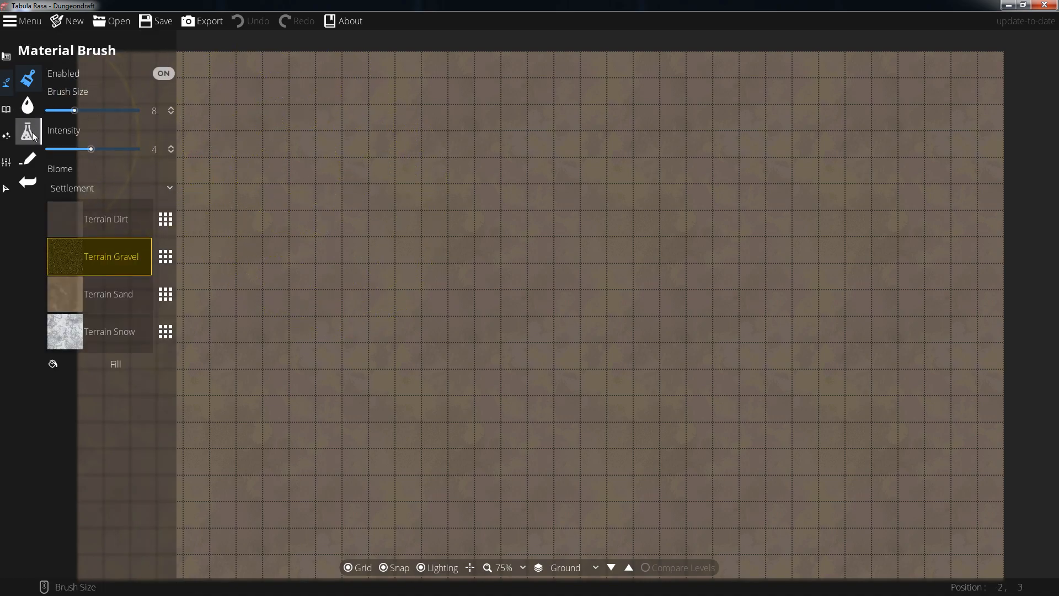
# Step: Browse the Object Tool's full asset library, its individual tags and its tag sets
pyautogui.click(7, 110)
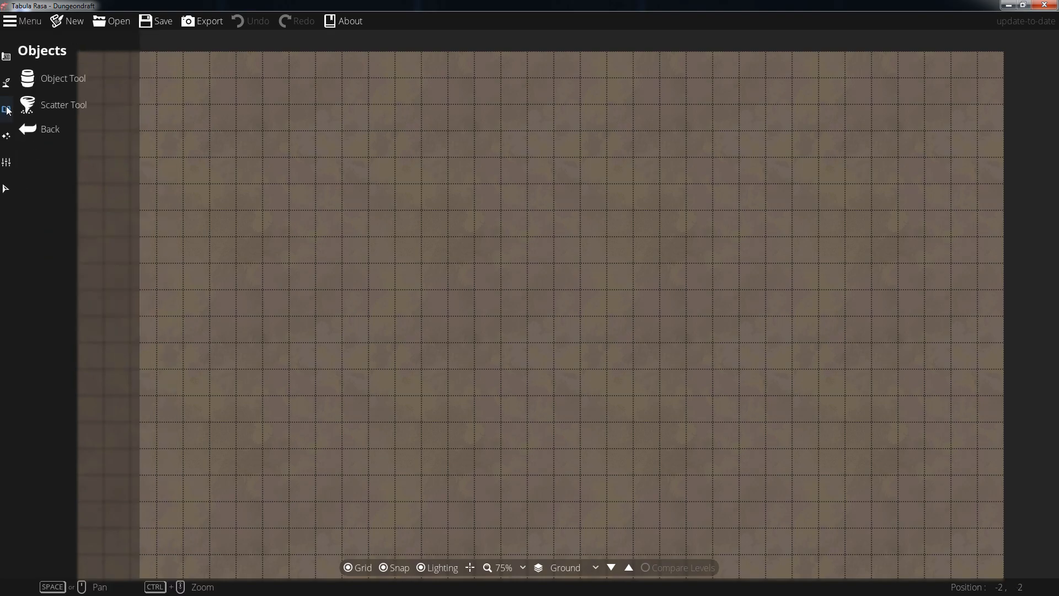
pyautogui.click(57, 88)
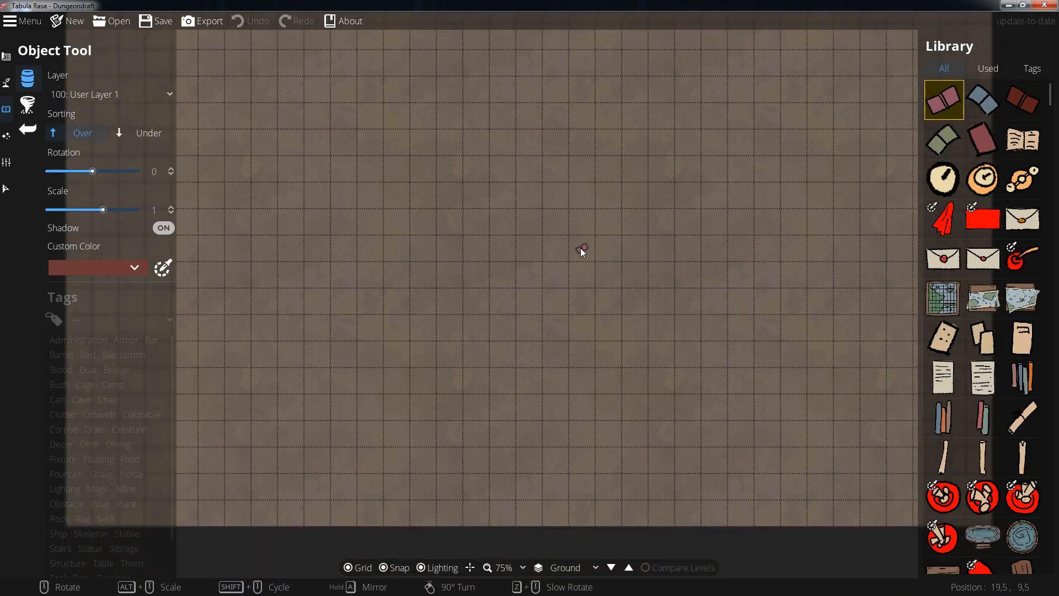
pyautogui.scroll(-10, 983, 325)
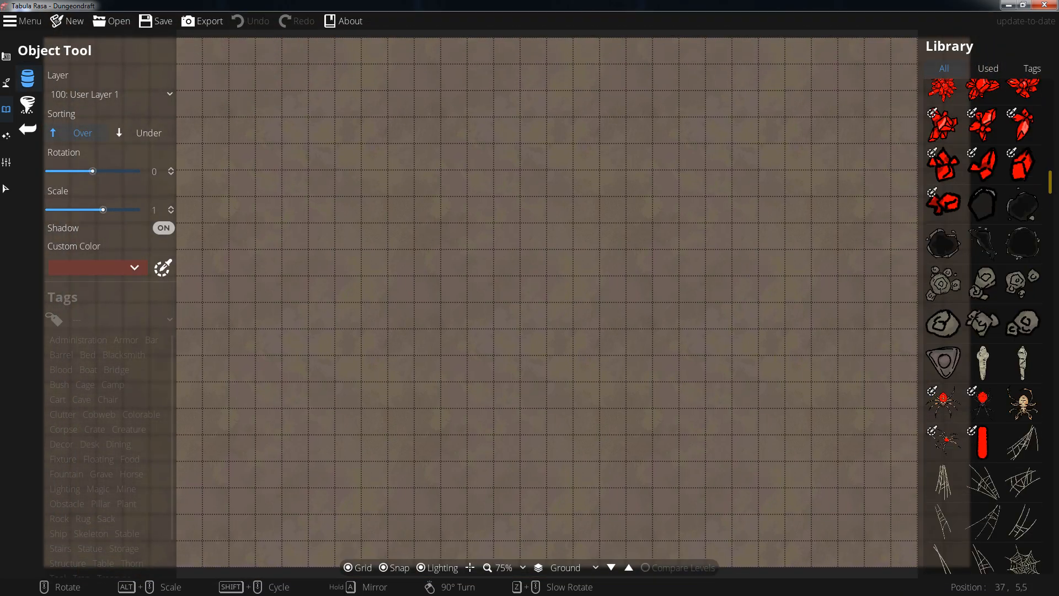
pyautogui.scroll(-15, 982, 325)
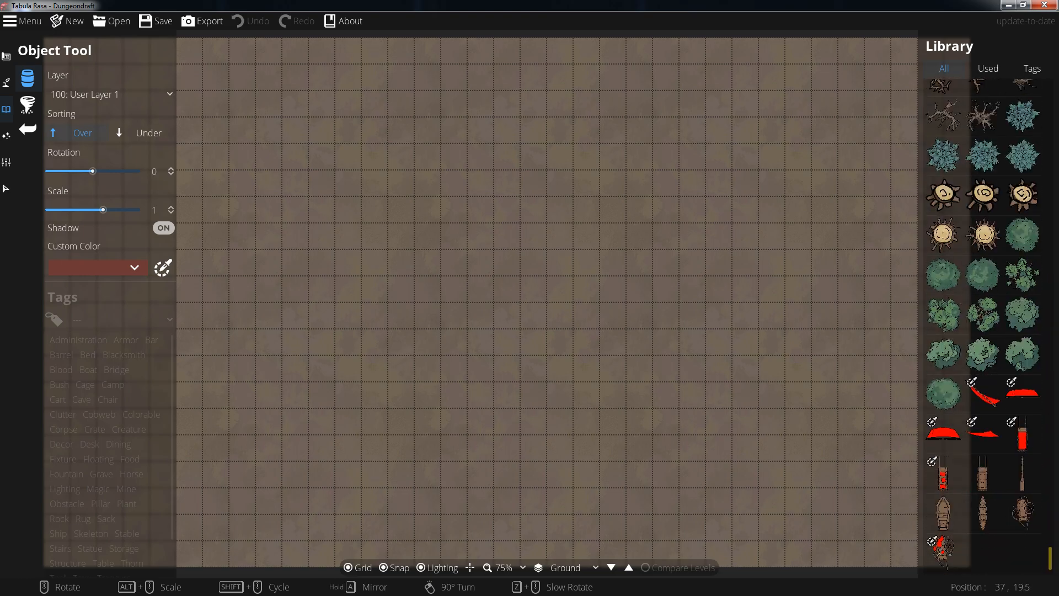
pyautogui.scroll(20, 983, 325)
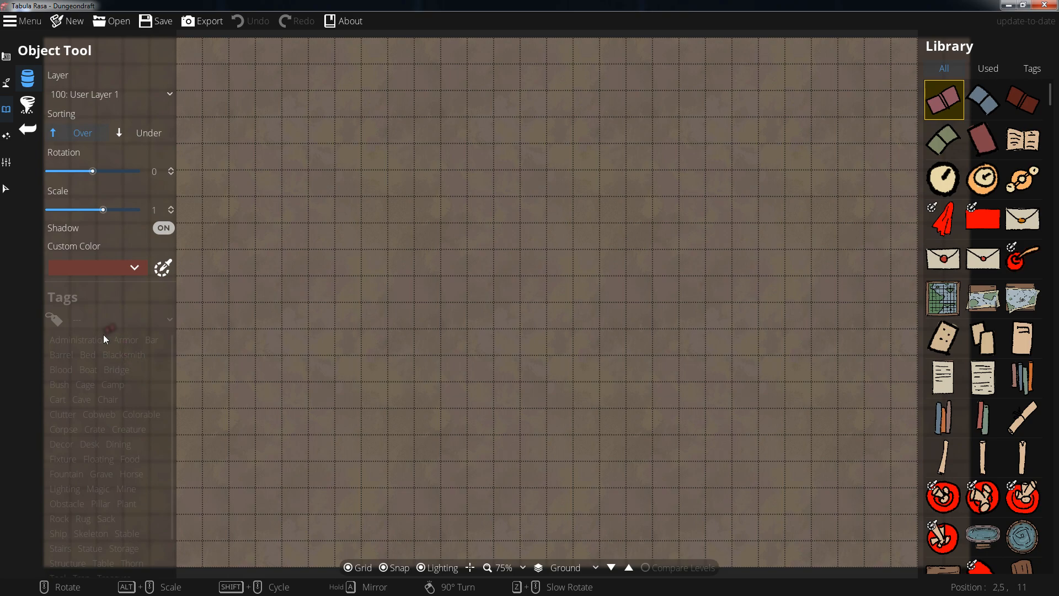
pyautogui.click(89, 340)
pyautogui.scroll(-3, 94, 424)
pyautogui.scroll(3, 98, 444)
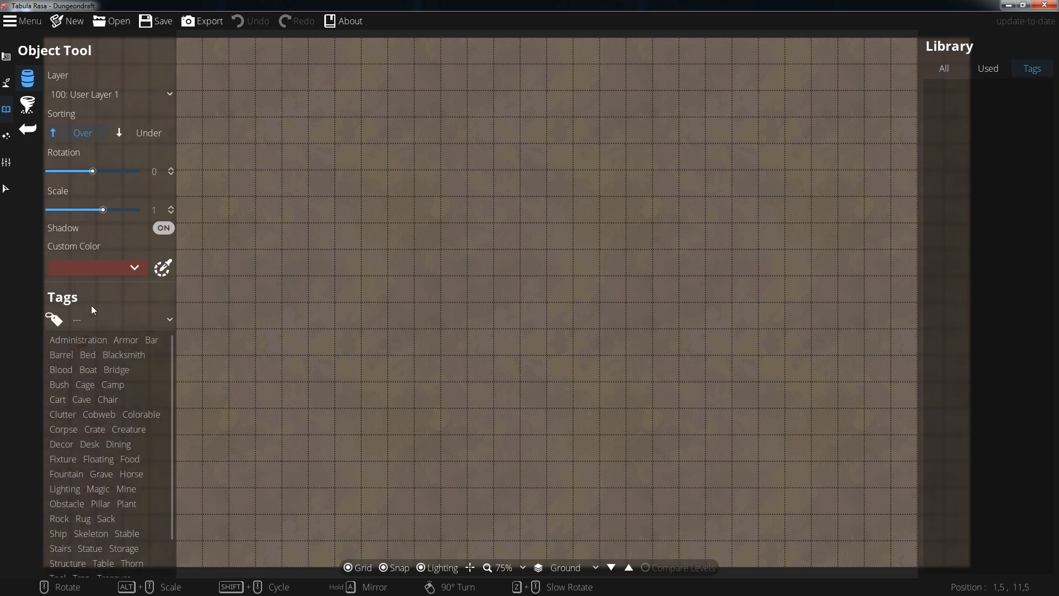
pyautogui.click(104, 320)
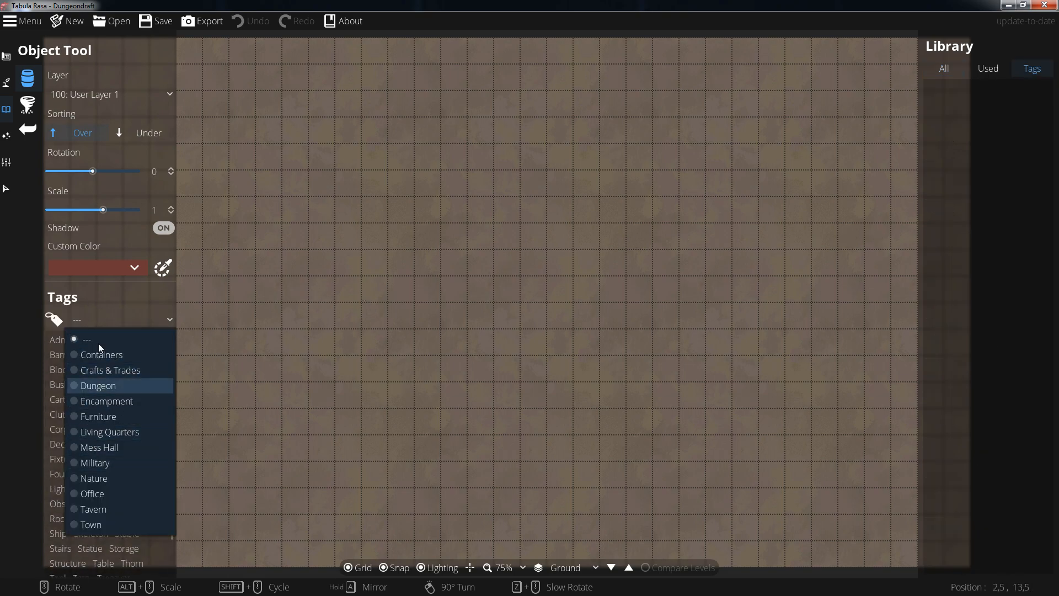
pyautogui.click(94, 321)
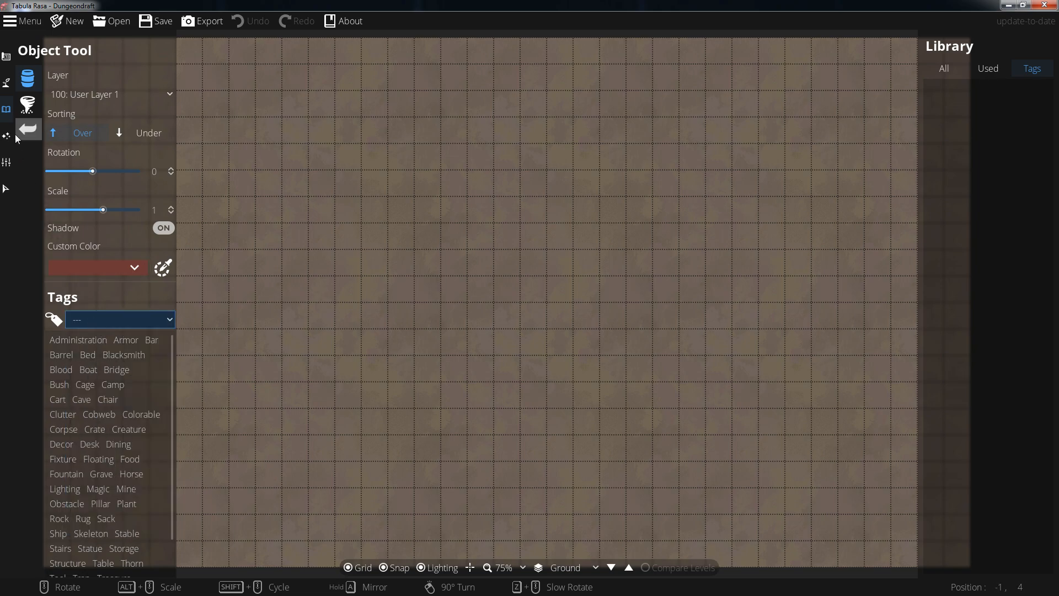
# Step: Compare the Scatter Tool with the Object Tool and look over the Effects, Settings, Terrain and Design tool sets
pyautogui.click(25, 103)
pyautogui.click(31, 81)
pyautogui.click(29, 103)
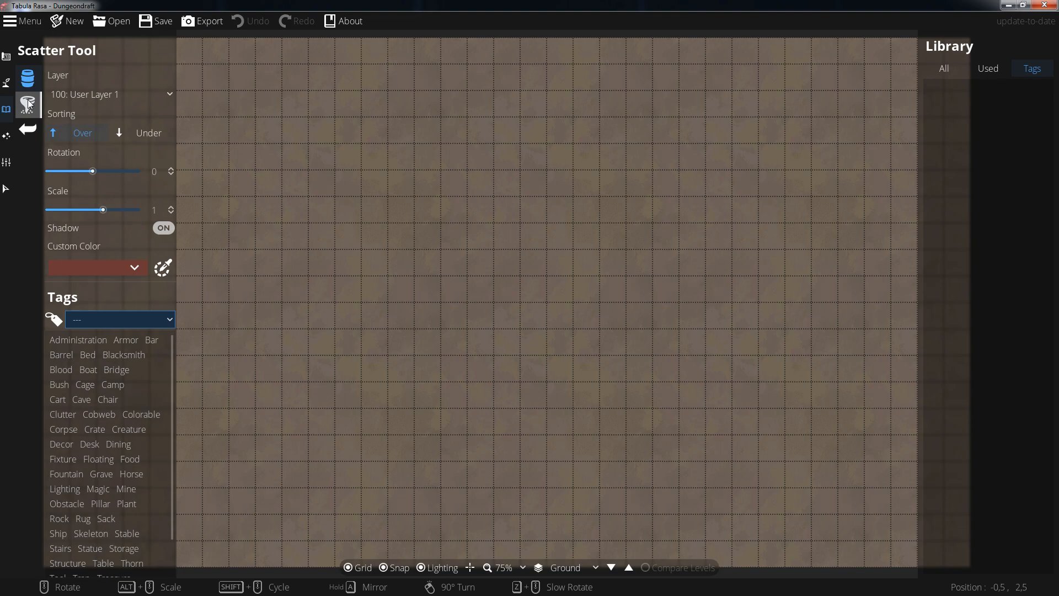
pyautogui.click(28, 84)
pyautogui.click(6, 137)
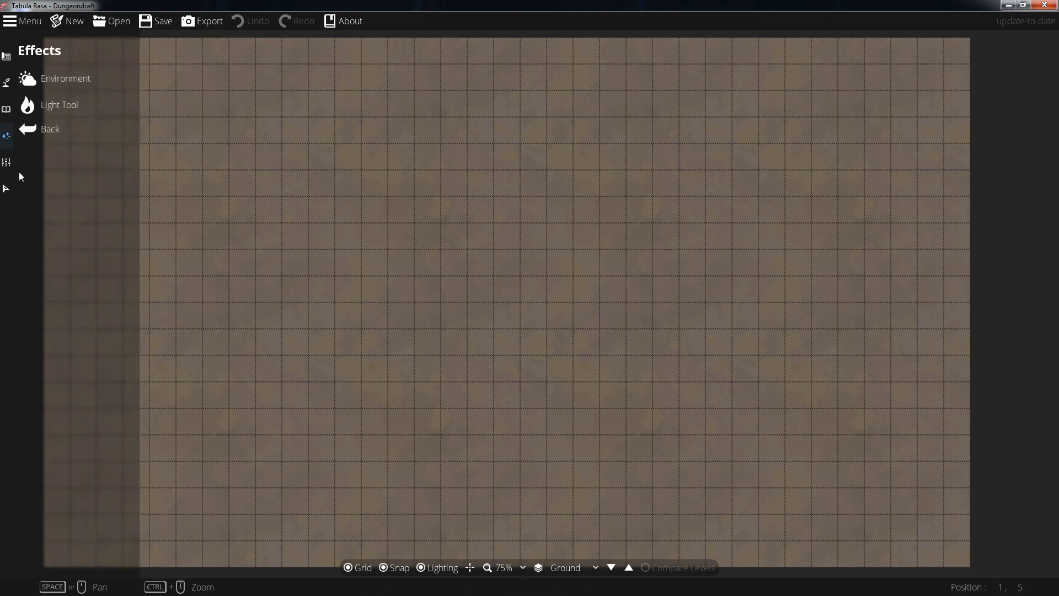
pyautogui.click(7, 165)
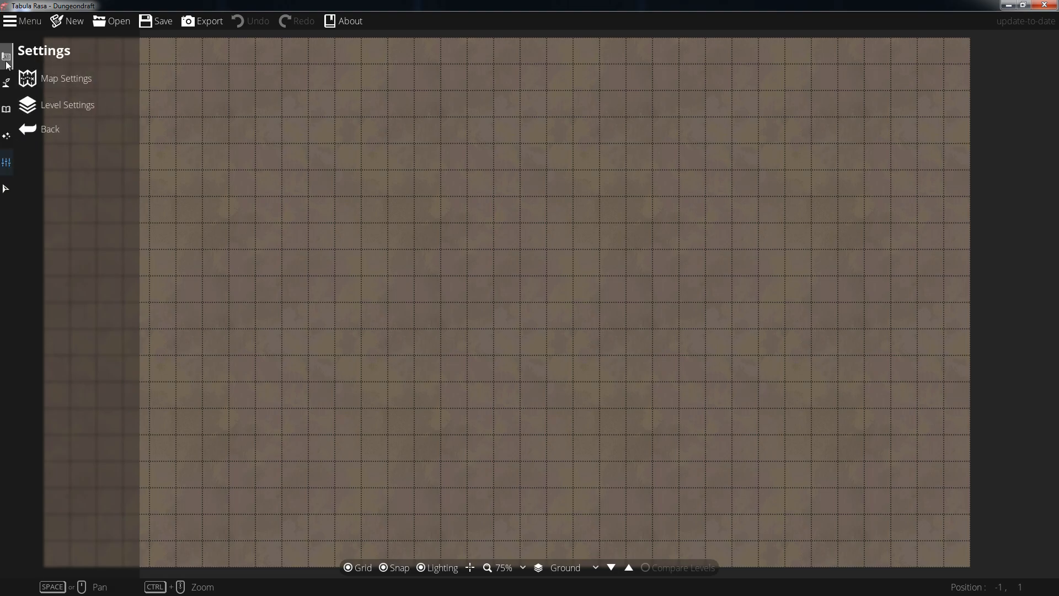
pyautogui.click(7, 82)
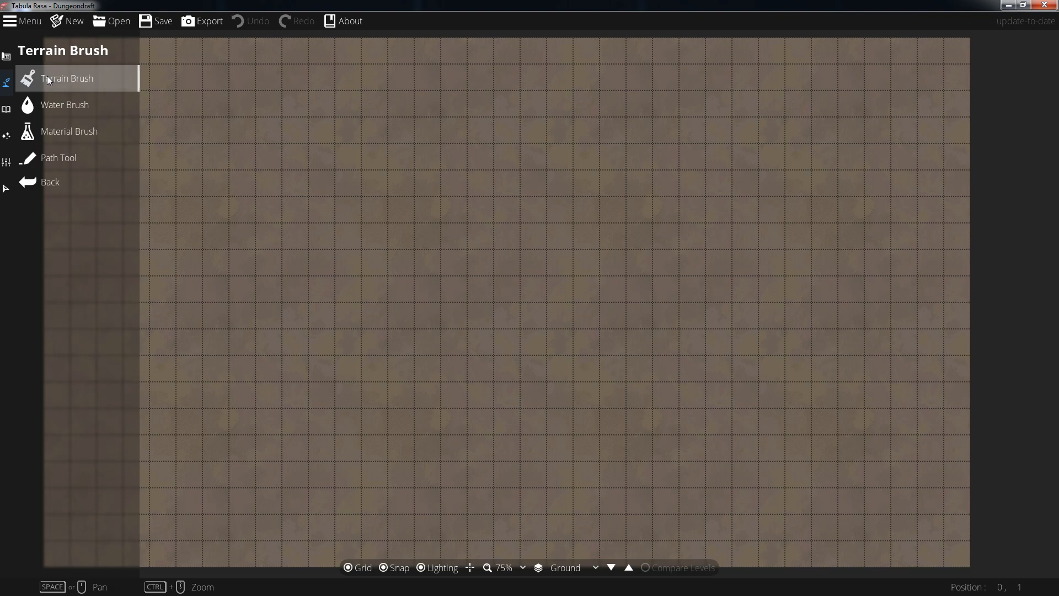
pyautogui.click(6, 59)
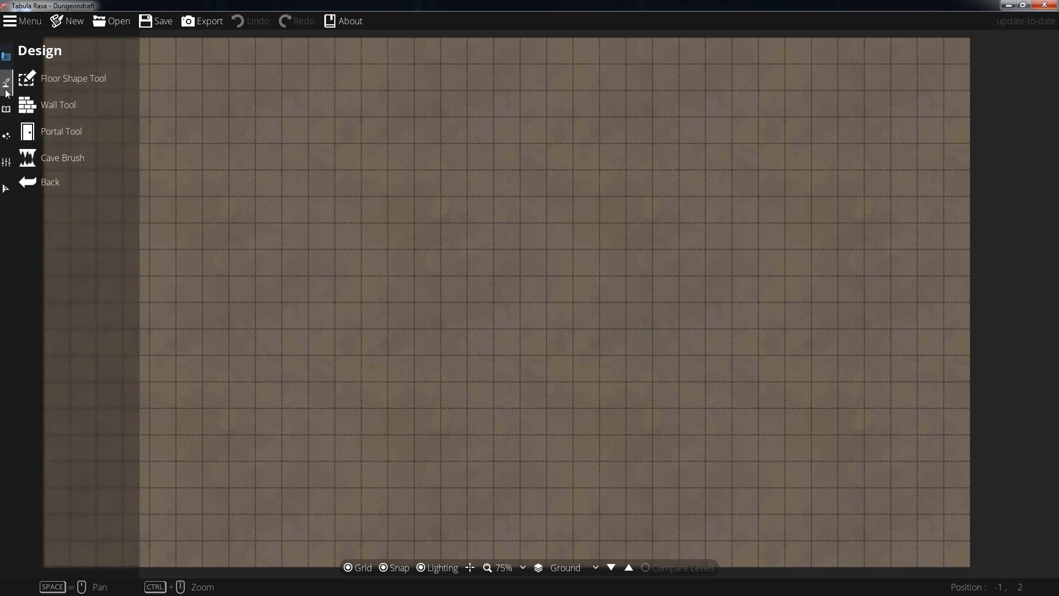
# Step: Replace the Terrain Brush's base texture, Terrain Dirt, with Terrain Grass so that it covers the whole map
pyautogui.click(7, 84)
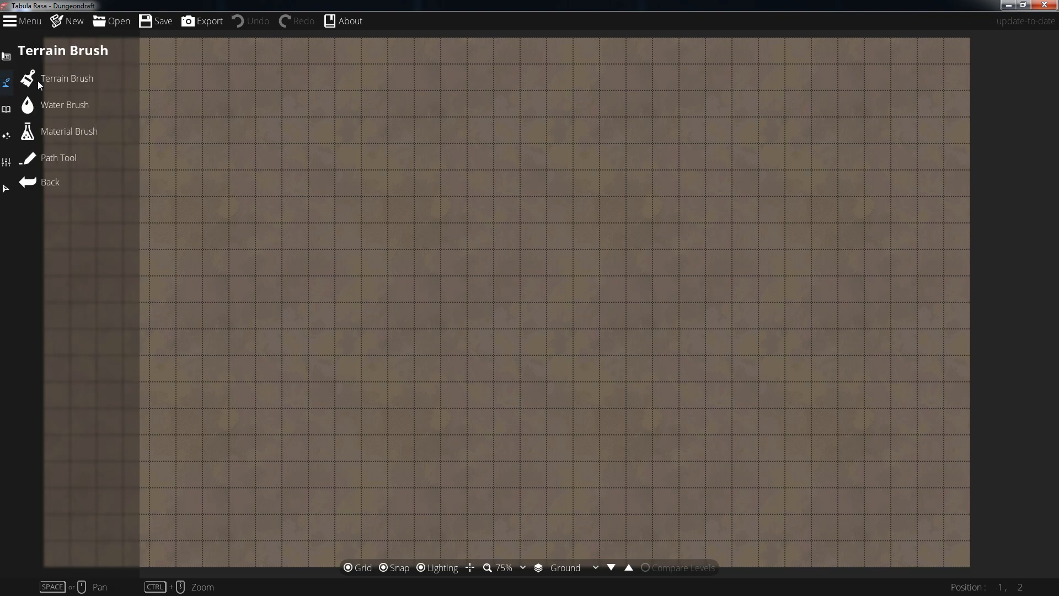
pyautogui.click(69, 75)
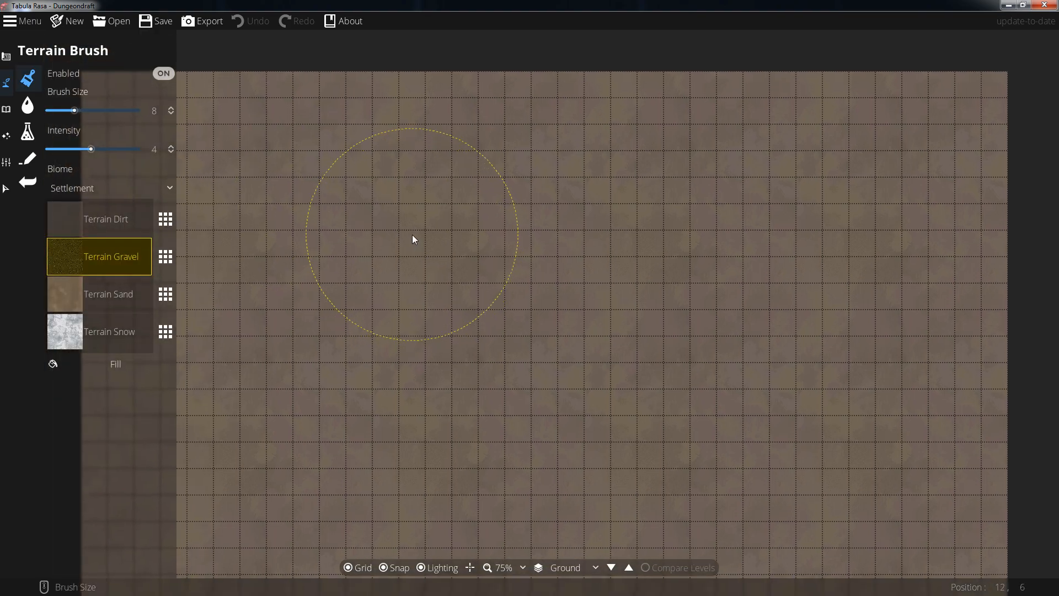
pyautogui.scroll(-2, 415, 239)
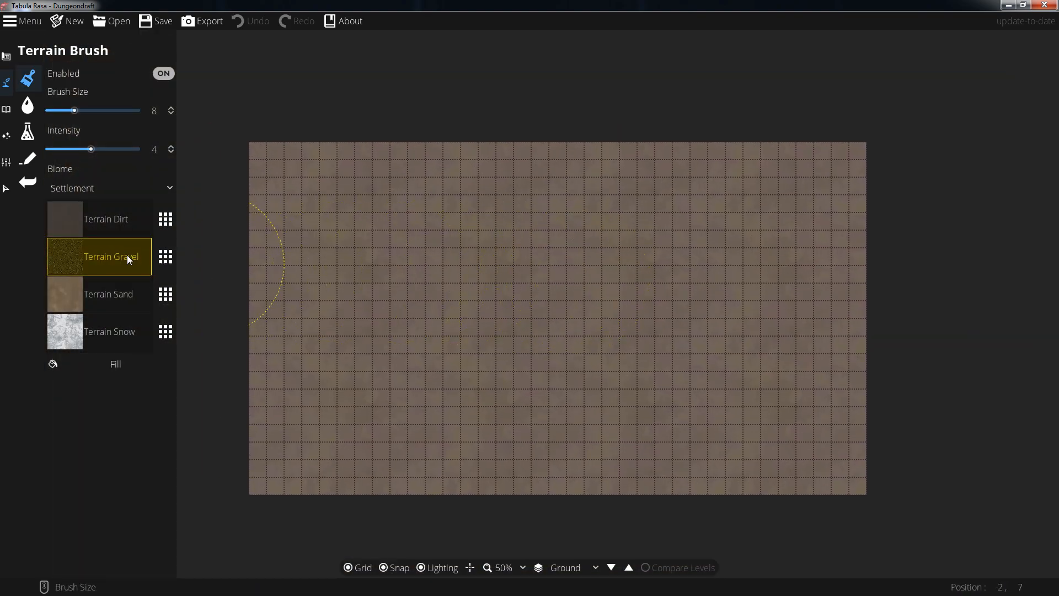
pyautogui.click(110, 221)
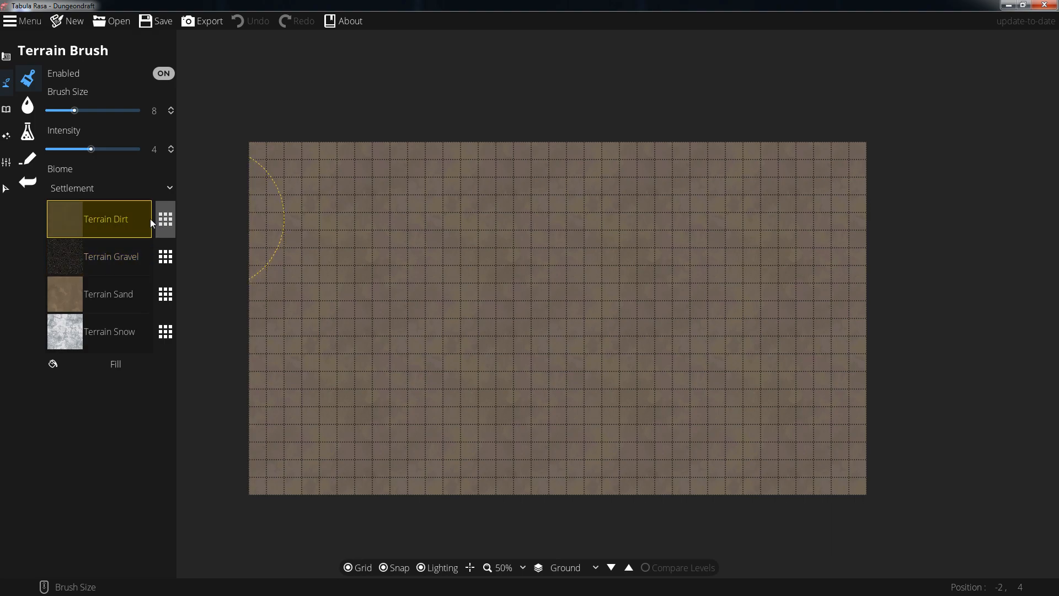
pyautogui.click(166, 228)
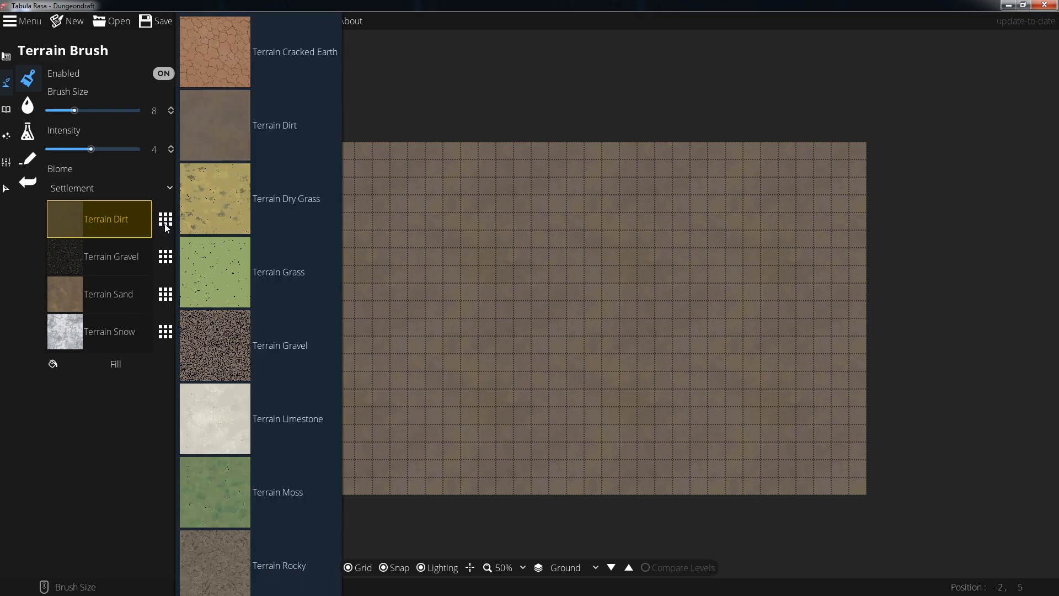
pyautogui.scroll(-5, 280, 276)
pyautogui.scroll(5, 279, 284)
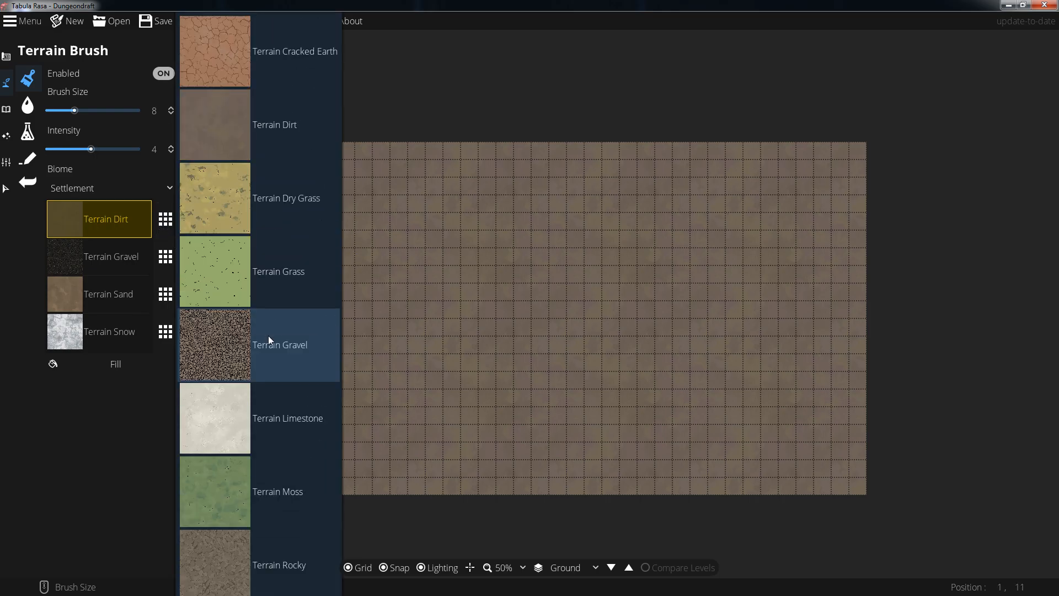
pyautogui.click(314, 272)
pyautogui.moveTo(539, 343); pyautogui.dragTo(580, 306)
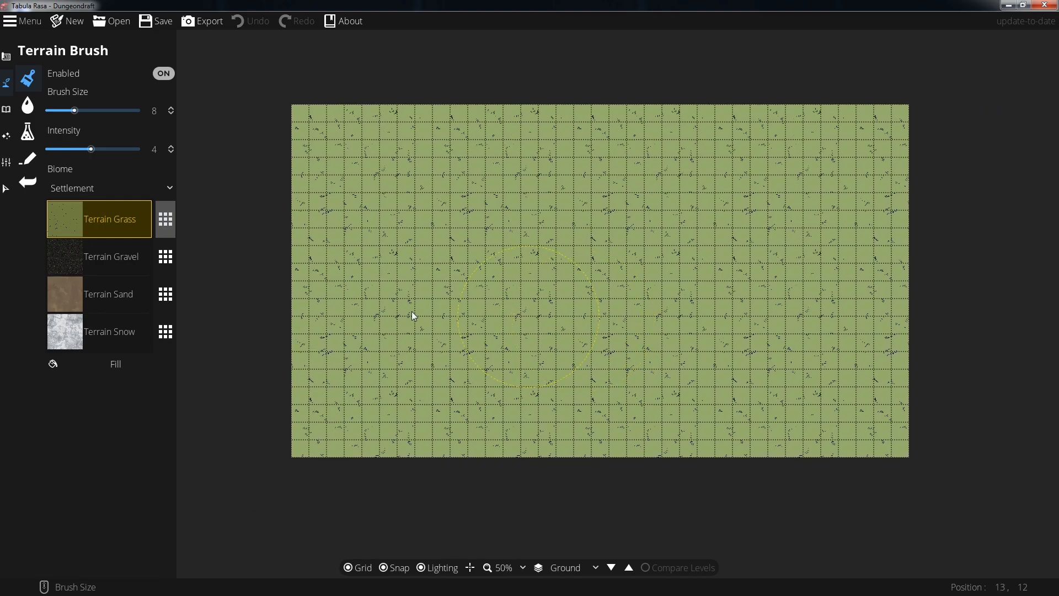
# Step: Replace the Terrain Gravel texture of the Terrain Brush with Terrain Moss
pyautogui.click(118, 260)
pyautogui.click(166, 257)
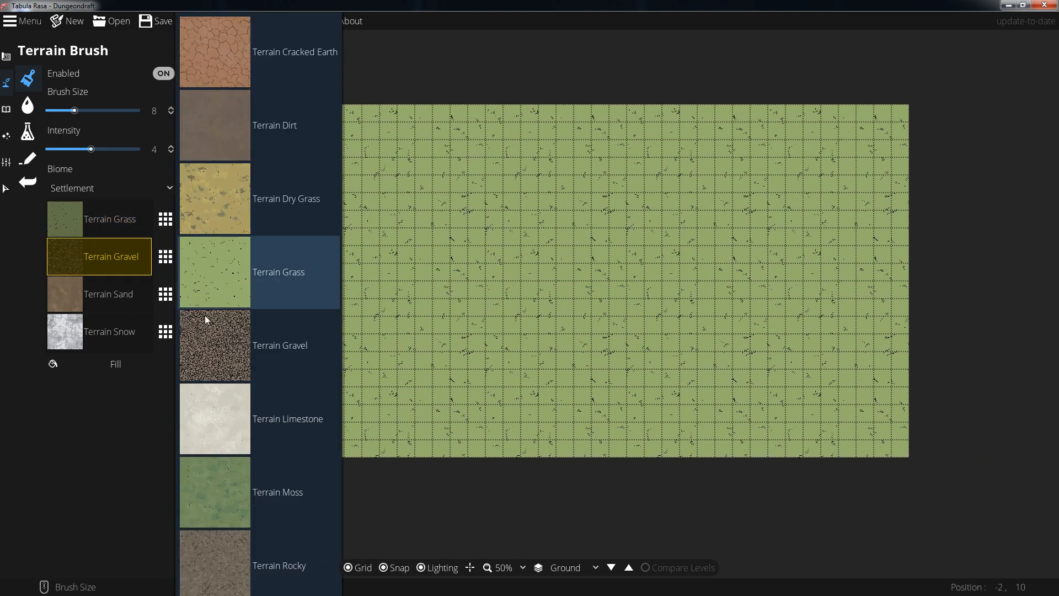
pyautogui.click(291, 503)
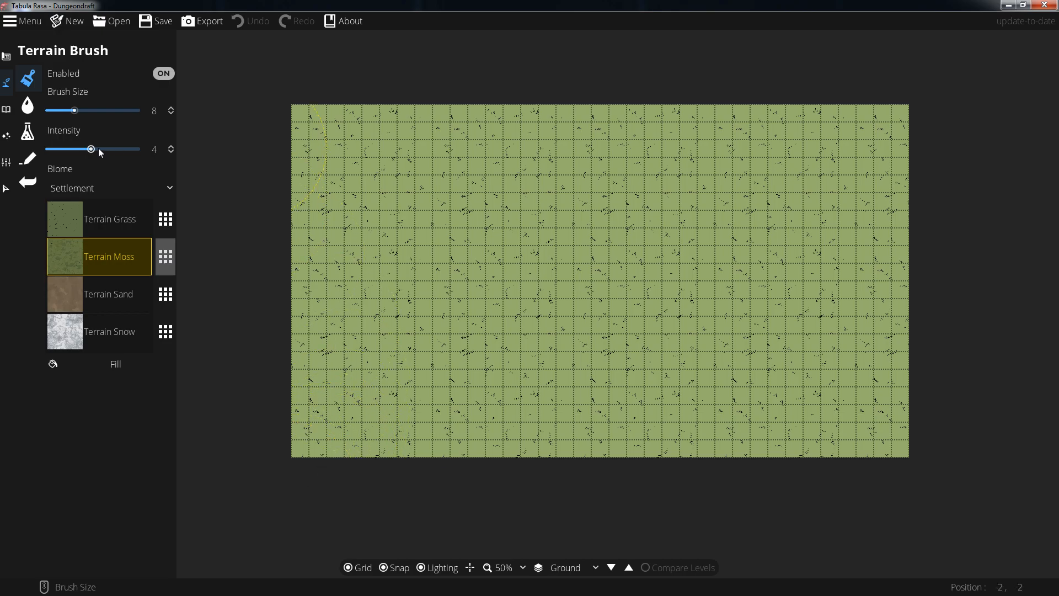
# Step: Set the brush intensity to 2.1 and paint moss patches of varied size across the map, reducing the brush size to 6
pyautogui.moveTo(77, 114); pyautogui.dragTo(101, 113)
pyautogui.moveTo(80, 150); pyautogui.dragTo(71, 150)
pyautogui.moveTo(872, 202)
pyautogui.mouseDown()
pyautogui.moveTo(842, 305)
pyautogui.moveTo(735, 362)
pyautogui.mouseUp()
pyautogui.moveTo(860, 399)
pyautogui.mouseDown()
pyautogui.moveTo(593, 404)
pyautogui.moveTo(298, 385)
pyautogui.moveTo(245, 429)
pyautogui.moveTo(386, 386)
pyautogui.moveTo(710, 500)
pyautogui.moveTo(926, 423)
pyautogui.moveTo(932, 472)
pyautogui.moveTo(1012, 299)
pyautogui.moveTo(909, 56)
pyautogui.moveTo(605, 49)
pyautogui.moveTo(240, 127)
pyautogui.mouseUp()
pyautogui.scroll(-13, 337, 162)
pyautogui.moveTo(280, 269)
pyautogui.mouseDown()
pyautogui.moveTo(470, 99)
pyautogui.moveTo(520, 293)
pyautogui.moveTo(595, 303)
pyautogui.moveTo(704, 111)
pyautogui.moveTo(748, 213)
pyautogui.moveTo(681, 241)
pyautogui.moveTo(591, 307)
pyautogui.moveTo(711, 209)
pyautogui.moveTo(729, 114)
pyautogui.moveTo(683, 125)
pyautogui.moveTo(700, 112)
pyautogui.moveTo(720, 53)
pyautogui.moveTo(848, 125)
pyautogui.mouseUp()
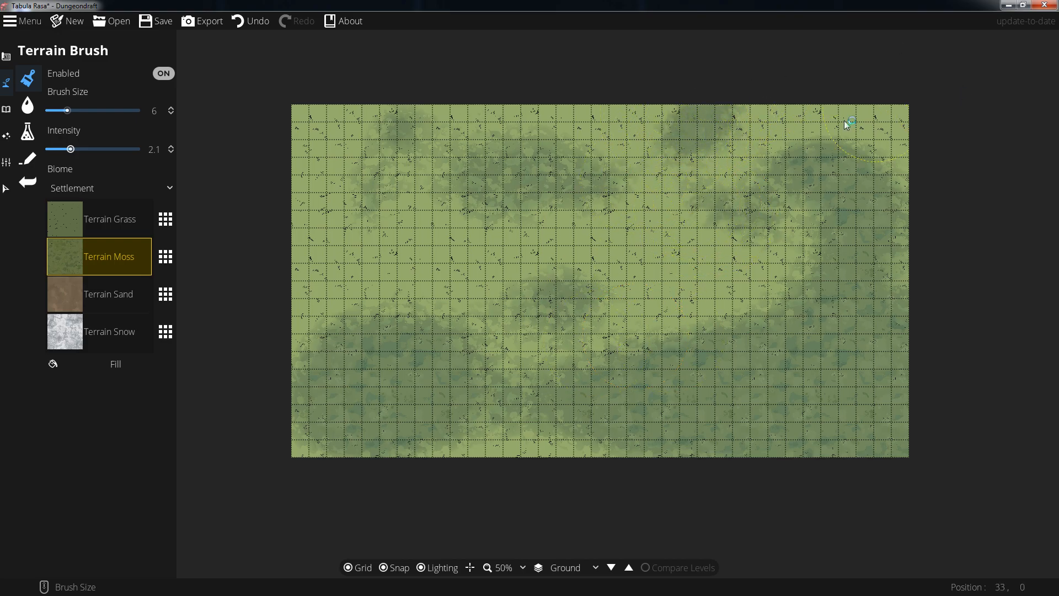
# Step: Paint Terrain Grass back over parts of the large moss areas along the map's lower and right sides
pyautogui.click(78, 220)
pyautogui.moveTo(812, 396)
pyautogui.mouseDown()
pyautogui.moveTo(937, 319)
pyautogui.moveTo(867, 294)
pyautogui.moveTo(861, 376)
pyautogui.moveTo(841, 405)
pyautogui.moveTo(804, 390)
pyautogui.moveTo(828, 401)
pyautogui.moveTo(566, 396)
pyautogui.moveTo(662, 377)
pyautogui.moveTo(607, 410)
pyautogui.mouseUp()
pyautogui.moveTo(357, 379)
pyautogui.mouseDown()
pyautogui.moveTo(362, 399)
pyautogui.moveTo(331, 414)
pyautogui.mouseUp()
pyautogui.moveTo(605, 295); pyautogui.dragTo(553, 310)
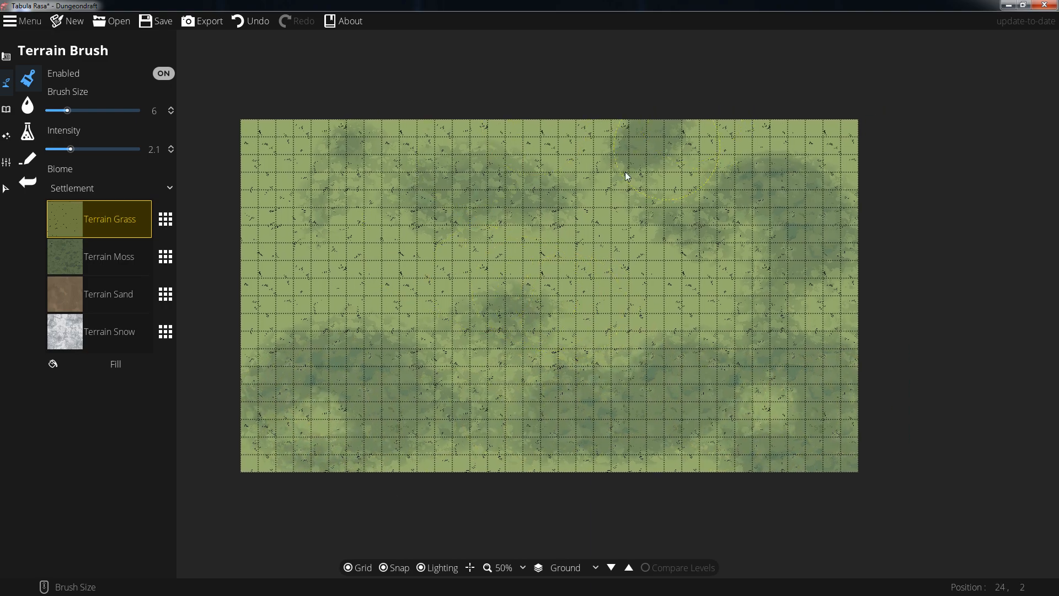
pyautogui.moveTo(498, 273); pyautogui.dragTo(525, 240)
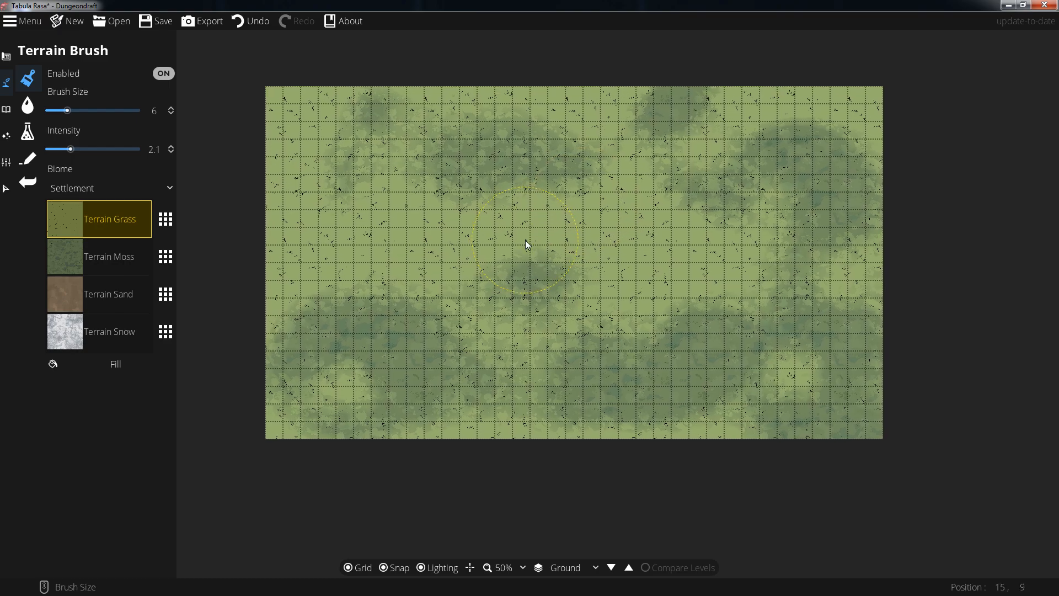
# Step: Replace the Terrain Sand texture of the Terrain Brush with Terrain Dirt
pyautogui.click(119, 294)
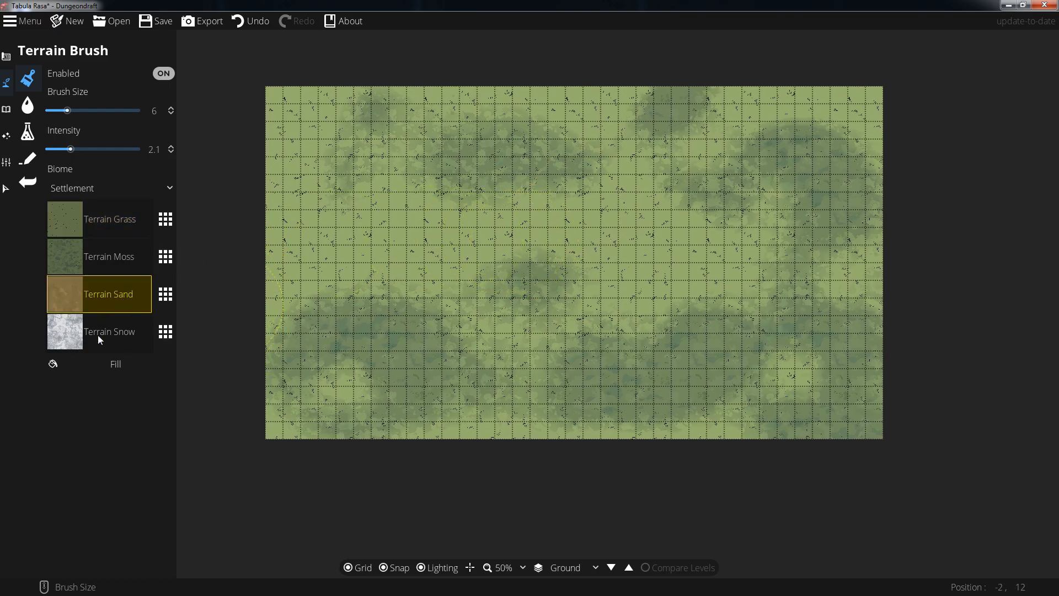
pyautogui.click(160, 297)
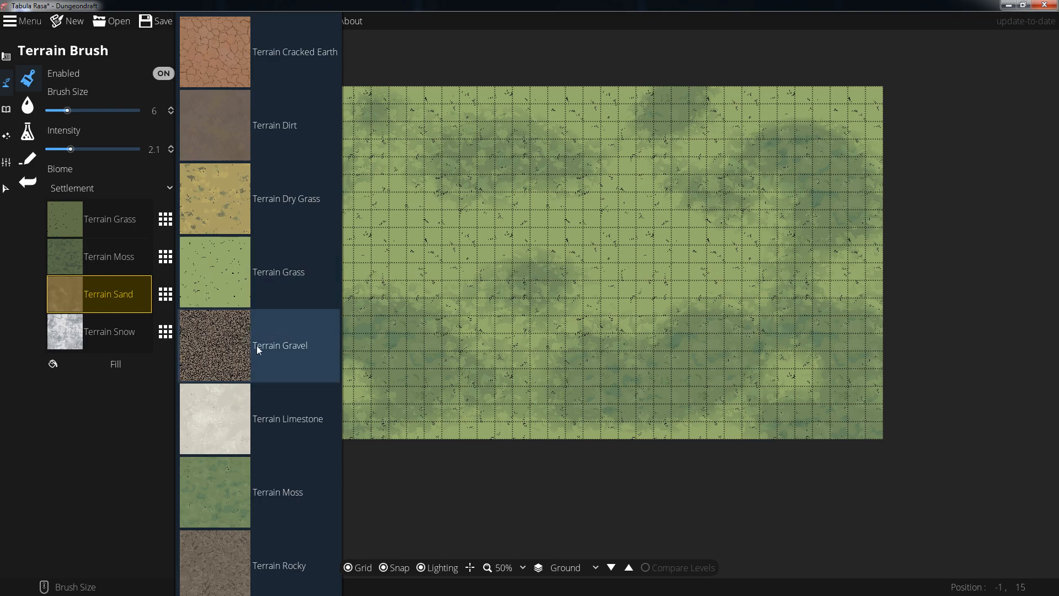
pyautogui.scroll(-5, 267, 349)
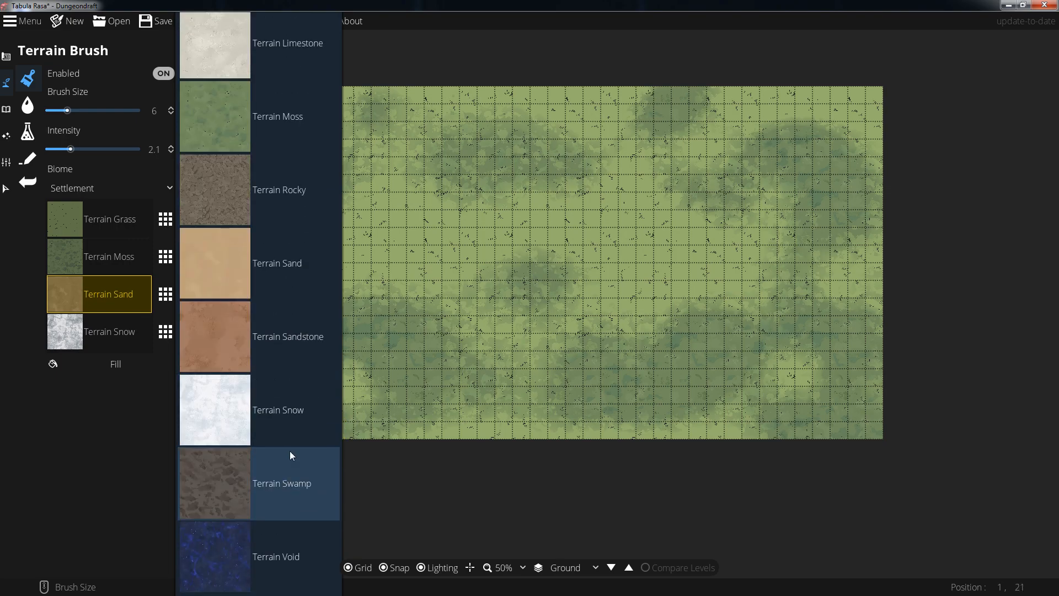
pyautogui.scroll(5, 281, 488)
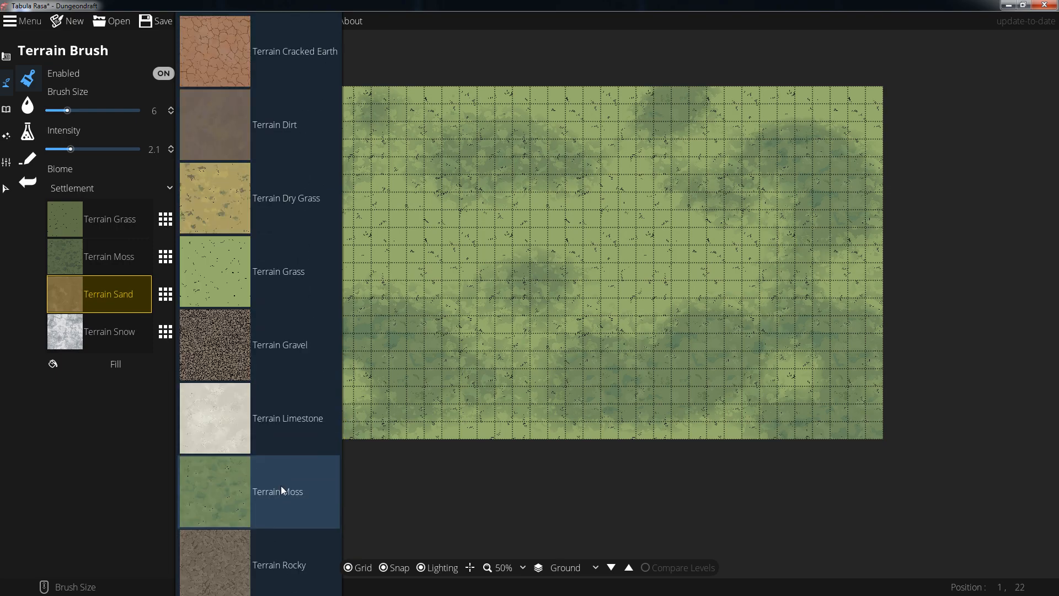
pyautogui.click(292, 122)
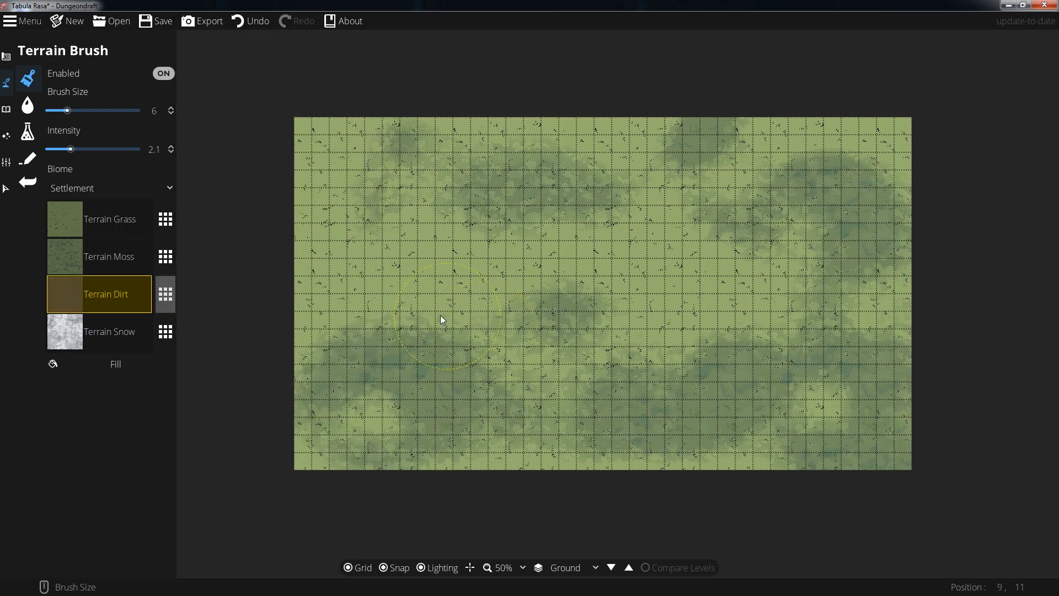
# Step: Set the brush intensity to 5.5 and paint scattered dirt patches over the map's middle and lower parts, enlarging the brush size to 8
pyautogui.click(109, 151)
pyautogui.click(58, 112)
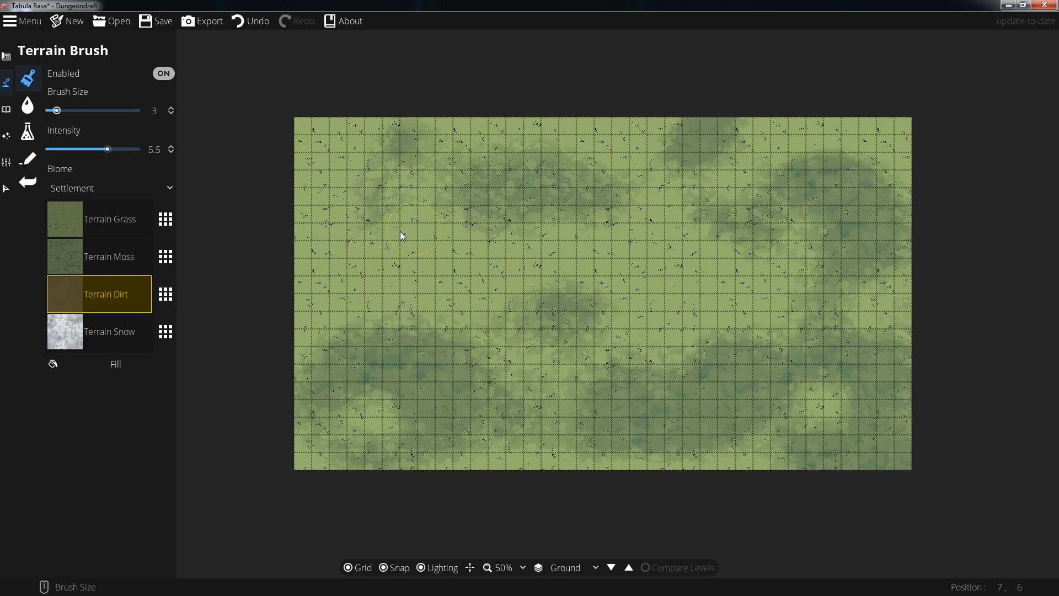
pyautogui.scroll(5, 441, 316)
pyautogui.moveTo(440, 312)
pyautogui.mouseDown()
pyautogui.moveTo(419, 321)
pyautogui.moveTo(574, 416)
pyautogui.moveTo(489, 474)
pyautogui.moveTo(367, 460)
pyautogui.moveTo(386, 404)
pyautogui.moveTo(328, 425)
pyautogui.mouseUp()
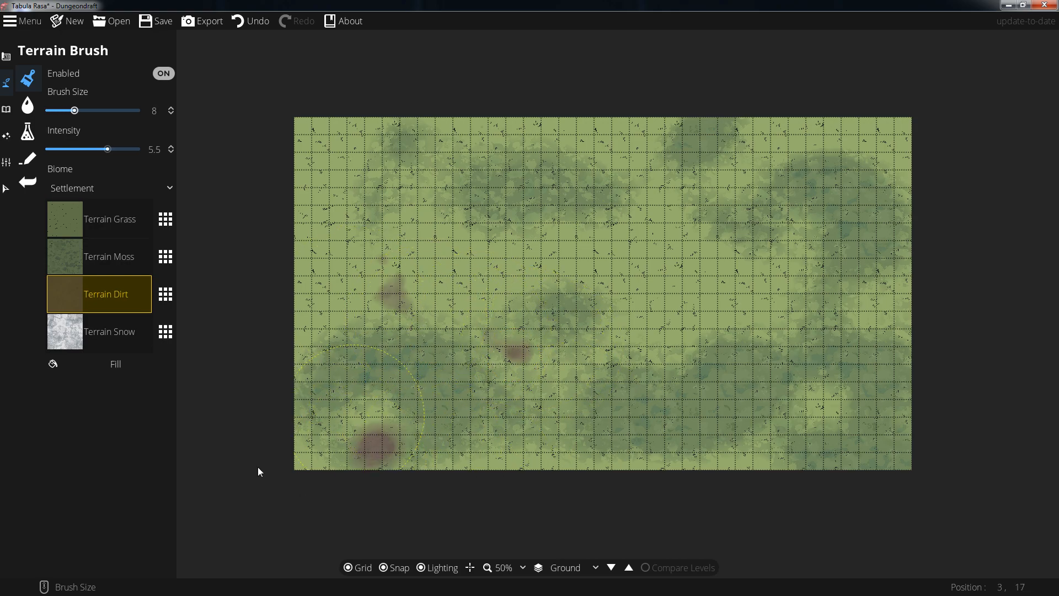
pyautogui.moveTo(758, 261)
pyautogui.mouseDown()
pyautogui.moveTo(797, 276)
pyautogui.moveTo(736, 331)
pyautogui.mouseUp()
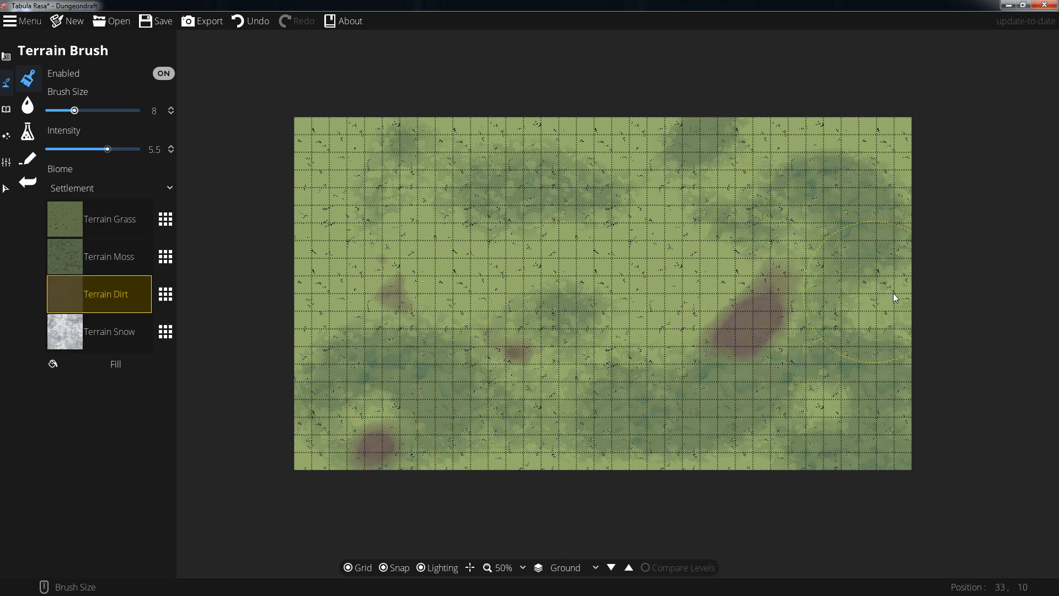
pyautogui.click(906, 300)
pyautogui.moveTo(640, 318); pyautogui.dragTo(570, 309)
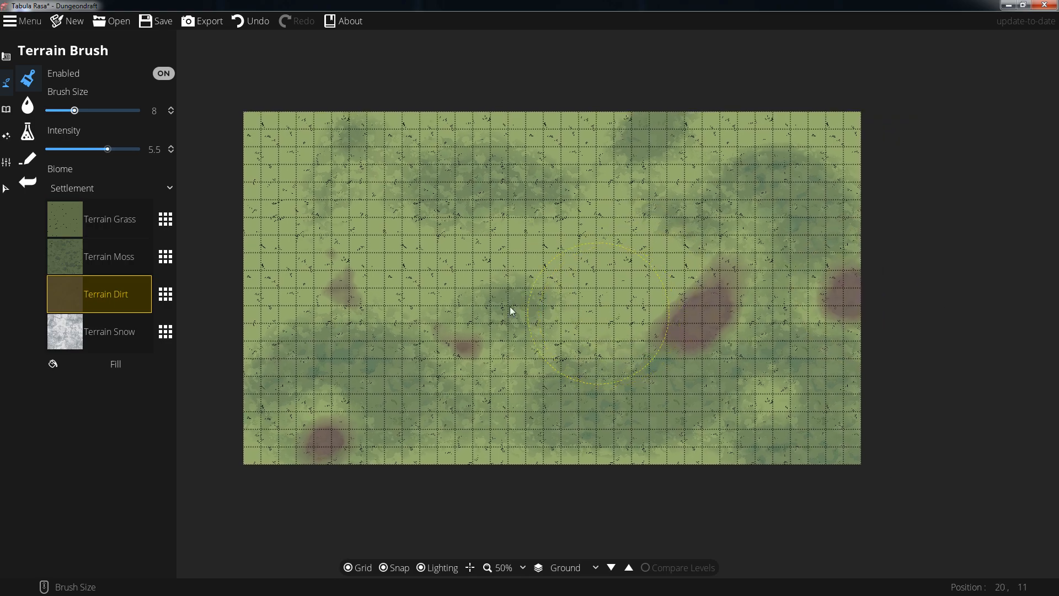
# Step: Replace the brush's Terrain Dirt texture with Terrain Dry Grass so that the painted dirt patches turn into dry grass
pyautogui.click(169, 299)
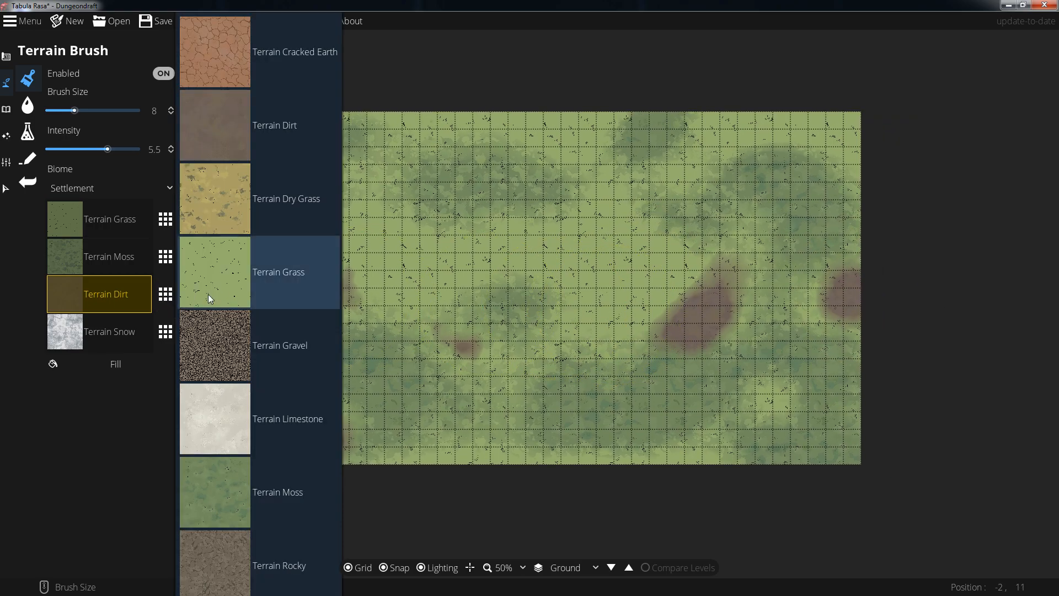
pyautogui.click(289, 211)
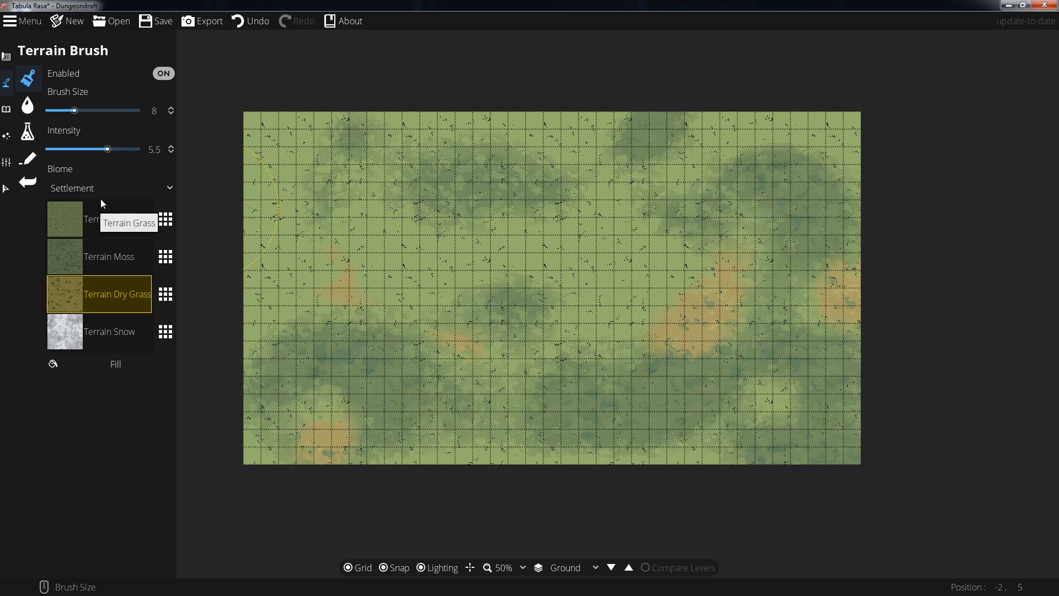
# Step: Draw a rectangular room 6 tiles wide and 10 tiles high with a wood plank floor and Cobble walls near the map's centre
pyautogui.click(6, 57)
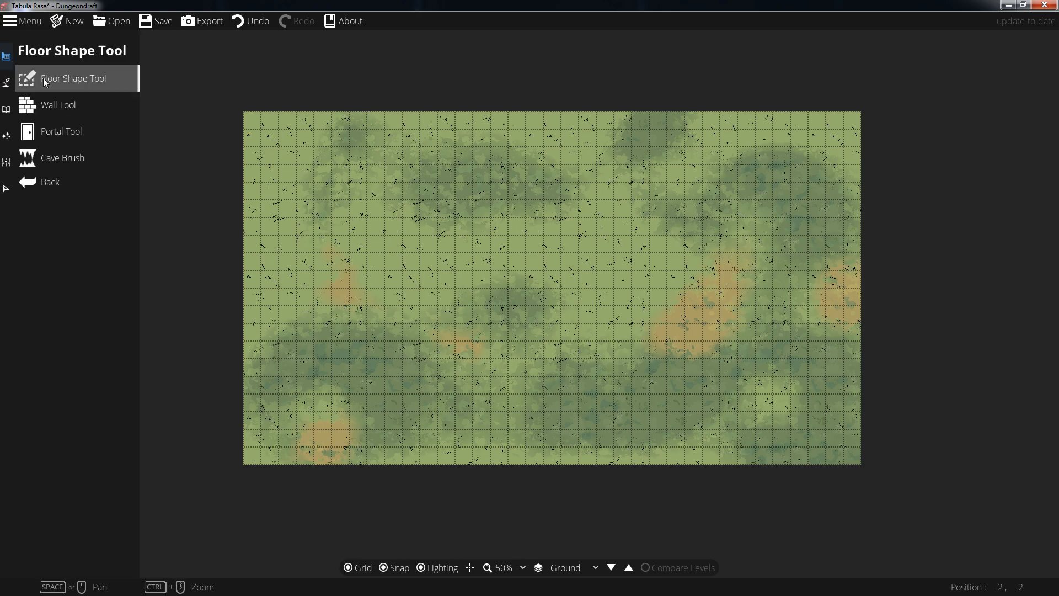
pyautogui.click(59, 82)
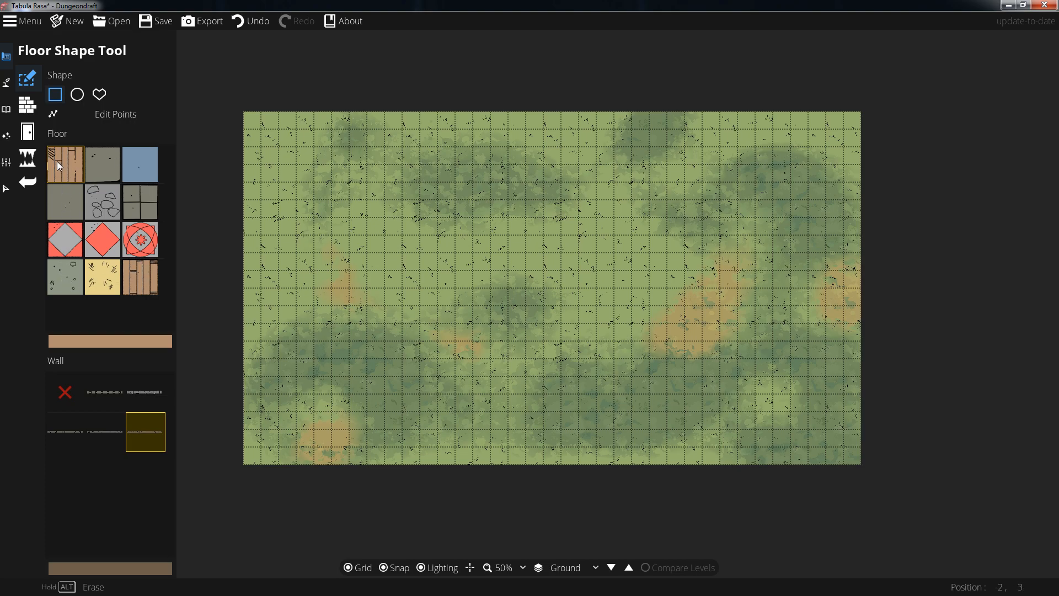
pyautogui.click(84, 340)
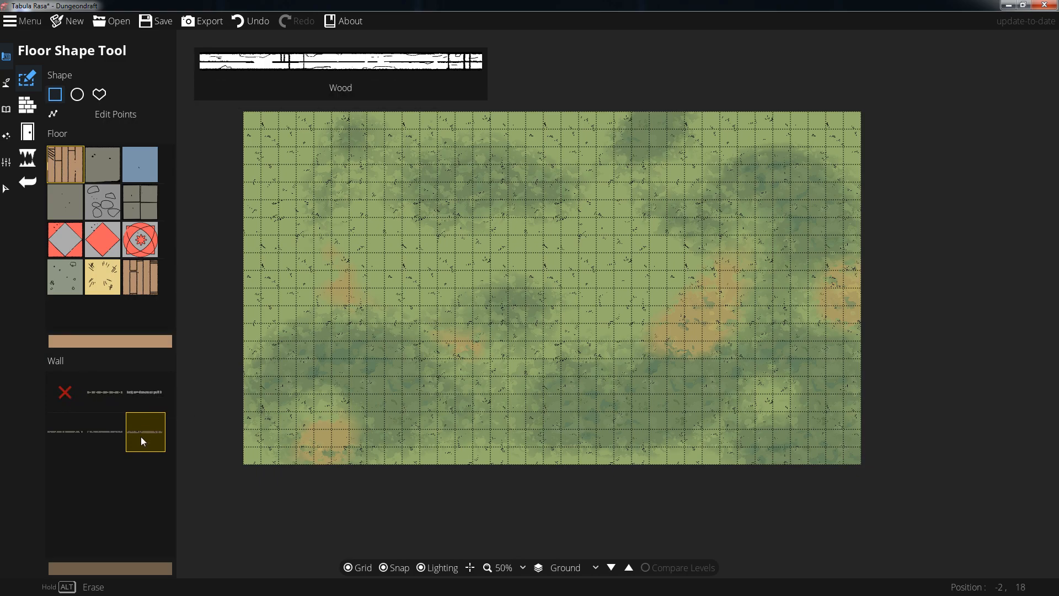
pyautogui.click(139, 391)
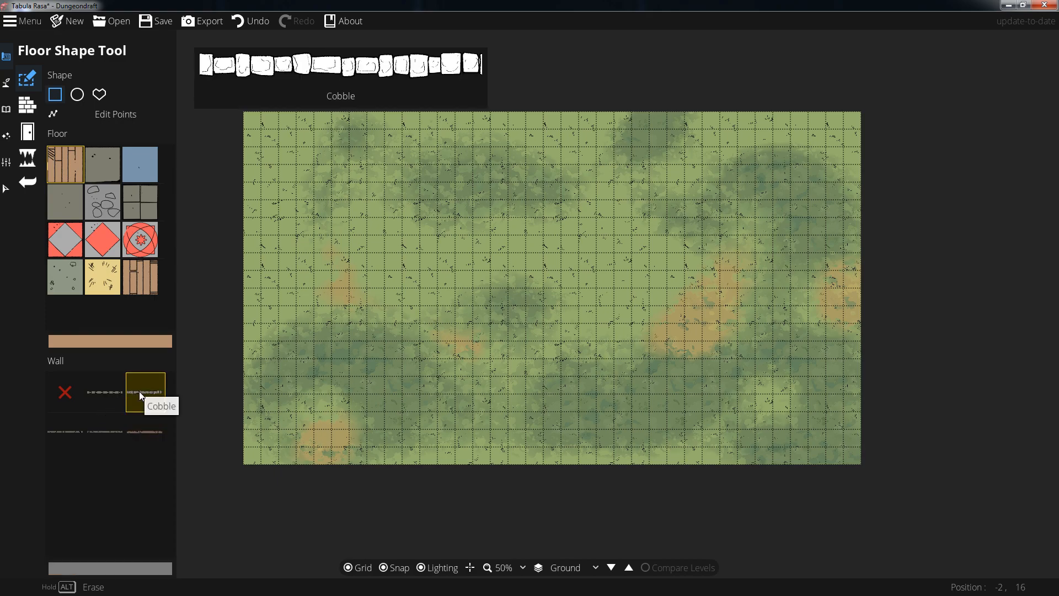
pyautogui.moveTo(522, 227); pyautogui.dragTo(504, 244)
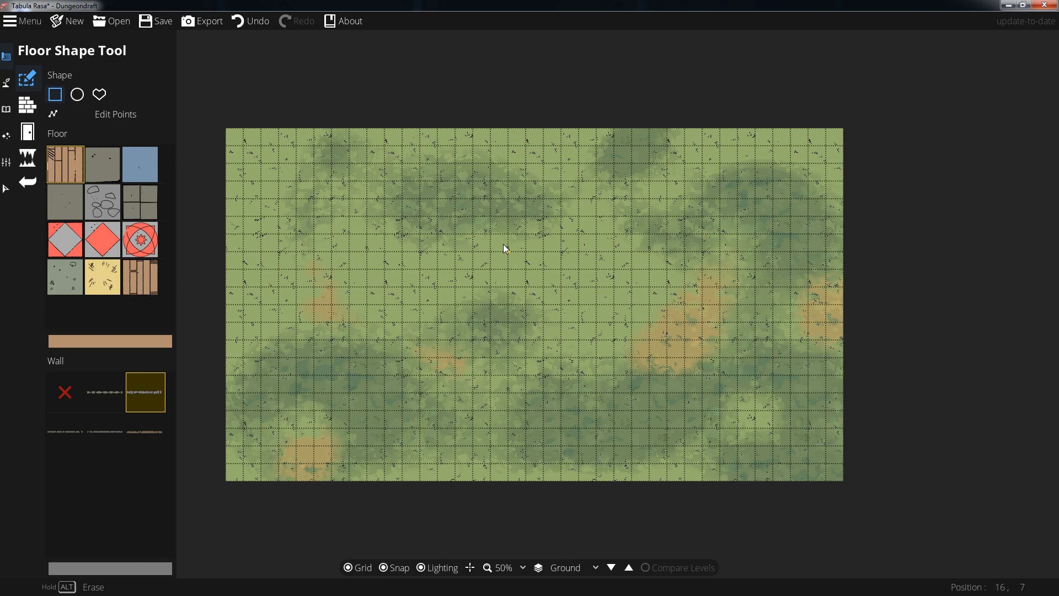
pyautogui.scroll(2, 484, 266)
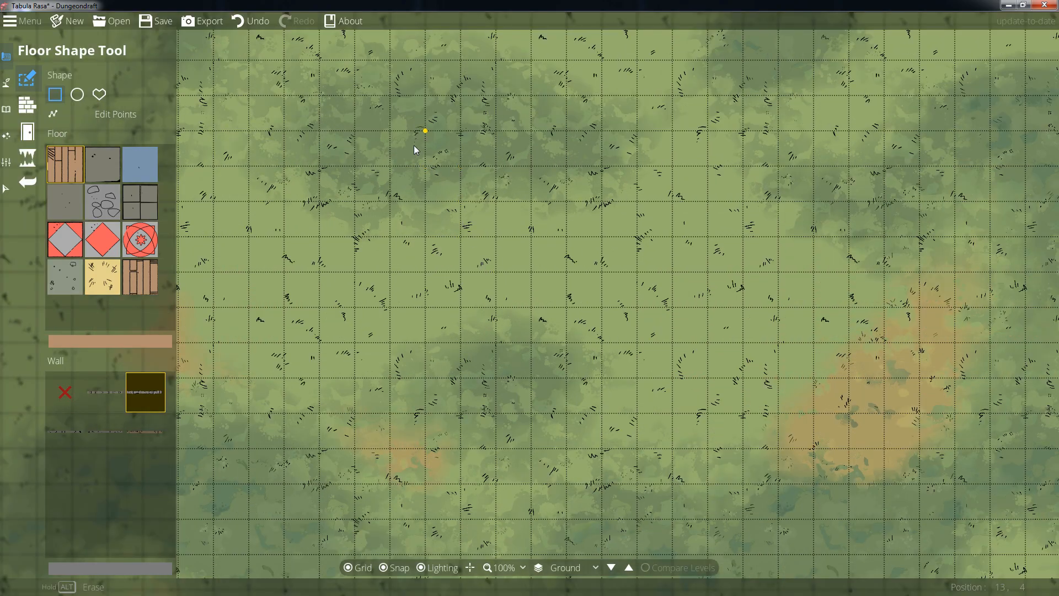
pyautogui.moveTo(400, 132); pyautogui.dragTo(602, 486)
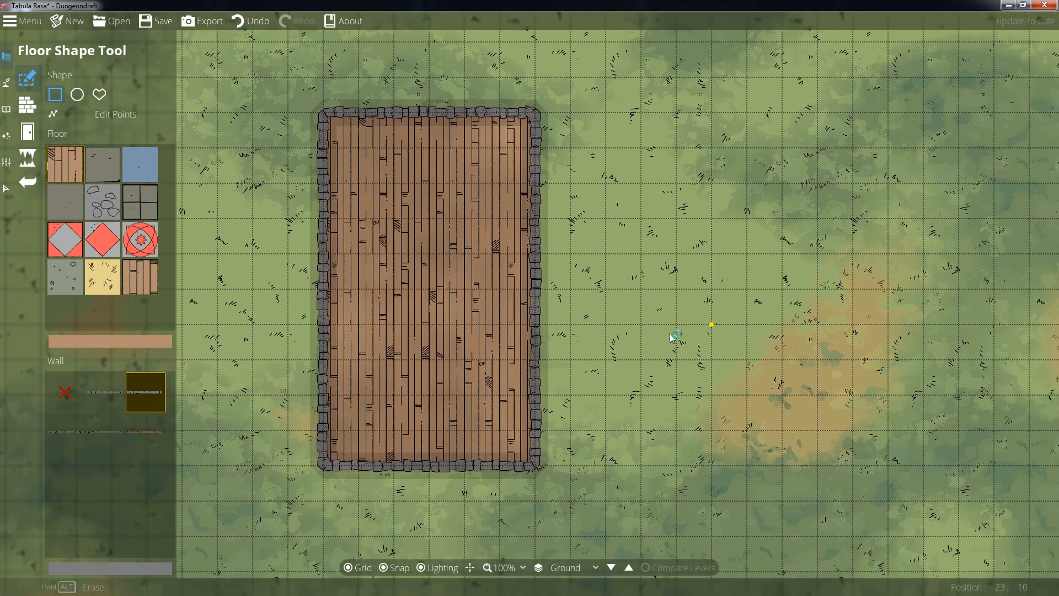
# Step: Add an overlapping rectangle 6 tiles high that extends the room's upper part 8 tiles to the east, forming an L-shaped building
pyautogui.moveTo(687, 336); pyautogui.dragTo(627, 331)
pyautogui.moveTo(473, 127); pyautogui.dragTo(742, 325)
pyautogui.moveTo(728, 432); pyautogui.dragTo(699, 389)
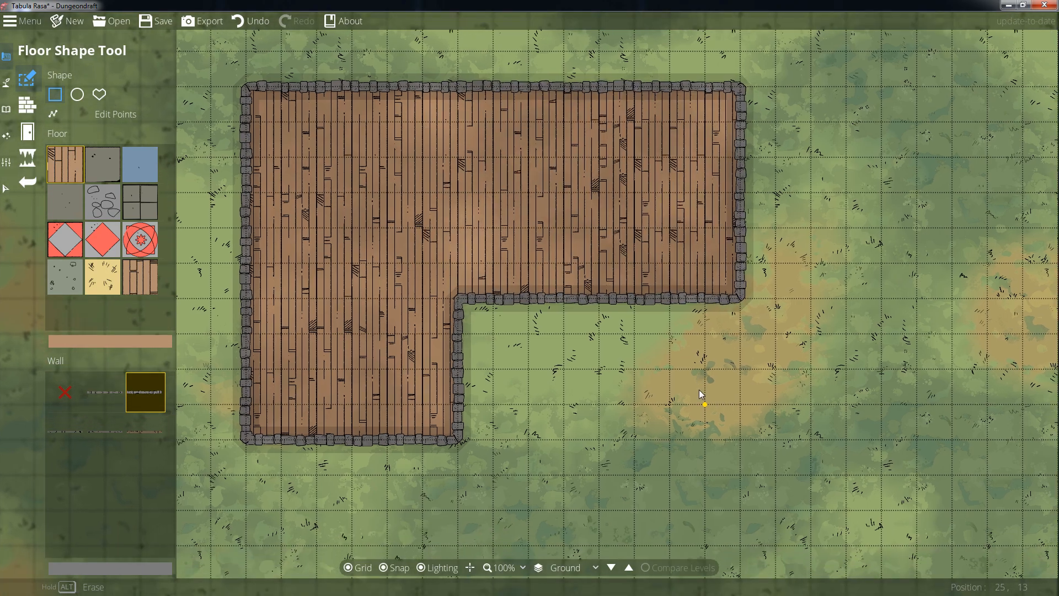
pyautogui.scroll(-2, 691, 390)
pyautogui.moveTo(674, 348); pyautogui.dragTo(645, 299)
pyautogui.scroll(2, 572, 206)
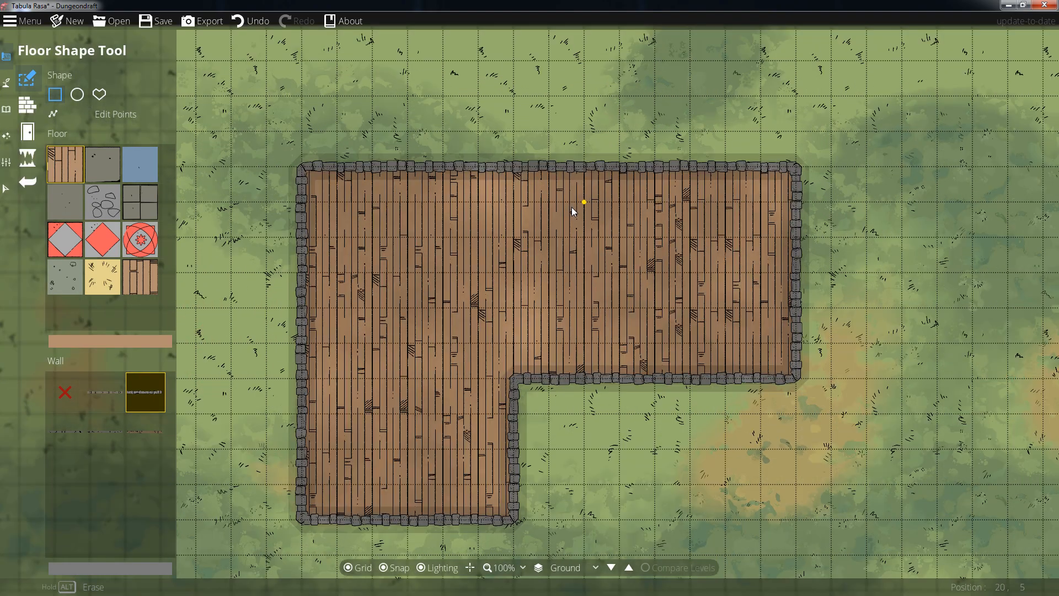
pyautogui.moveTo(534, 306); pyautogui.dragTo(541, 294)
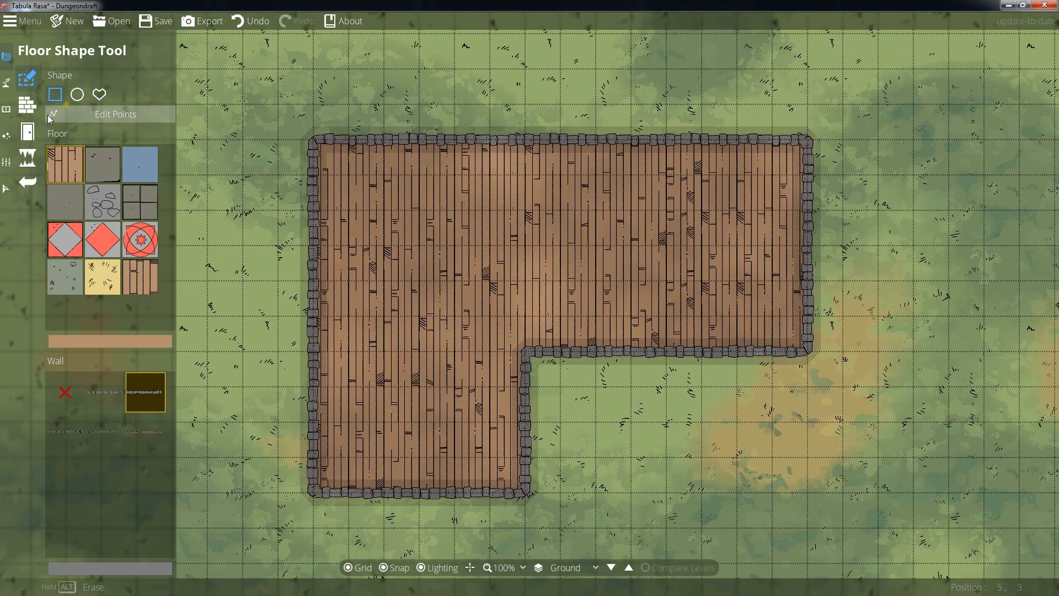
pyautogui.click(29, 106)
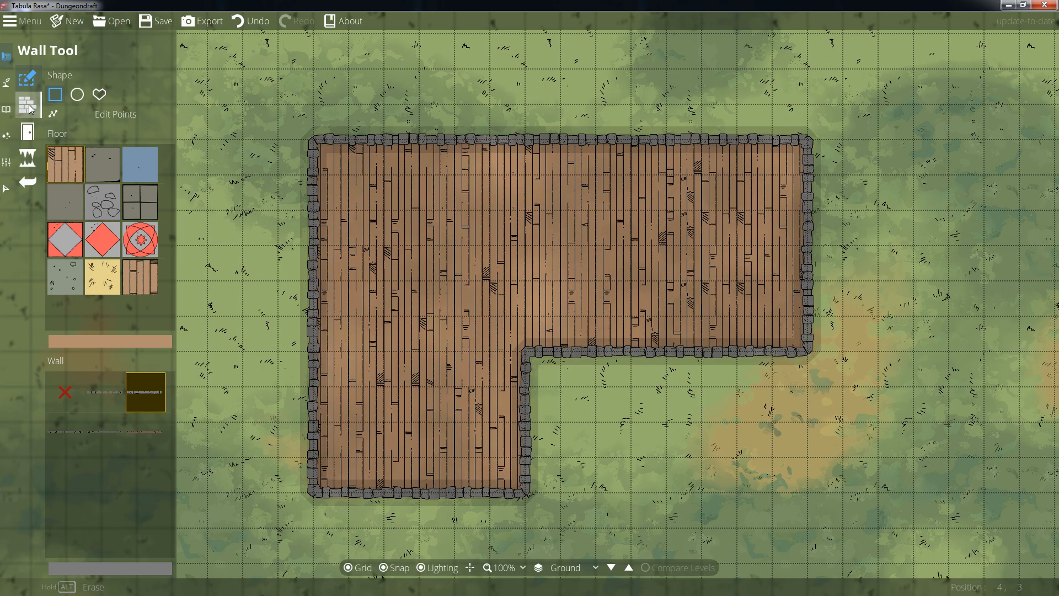
pyautogui.click(33, 78)
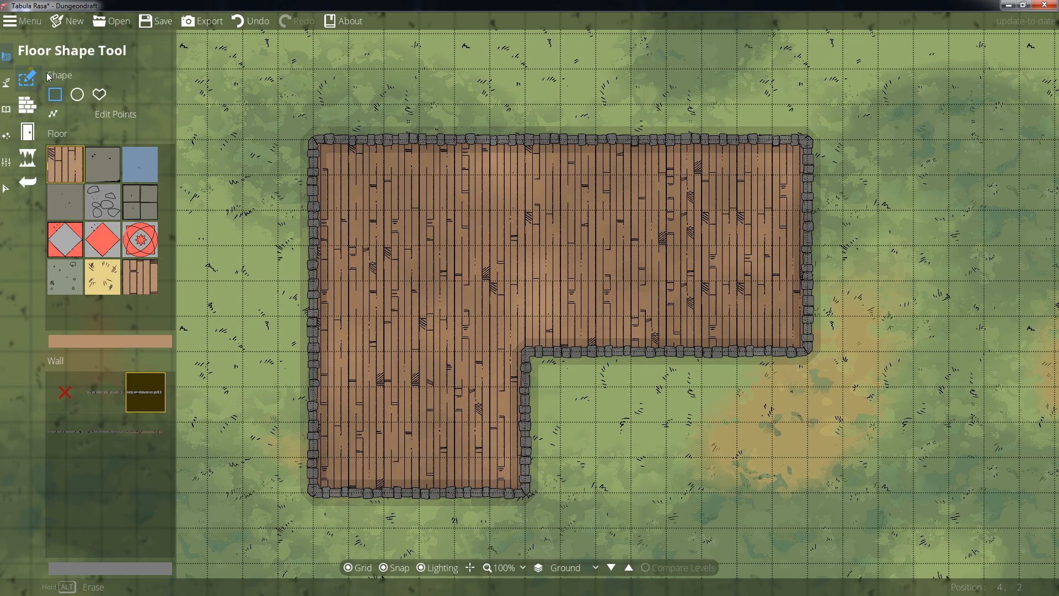
pyautogui.click(77, 95)
pyautogui.moveTo(704, 382); pyautogui.dragTo(323, 288)
pyautogui.moveTo(543, 325); pyautogui.dragTo(686, 177)
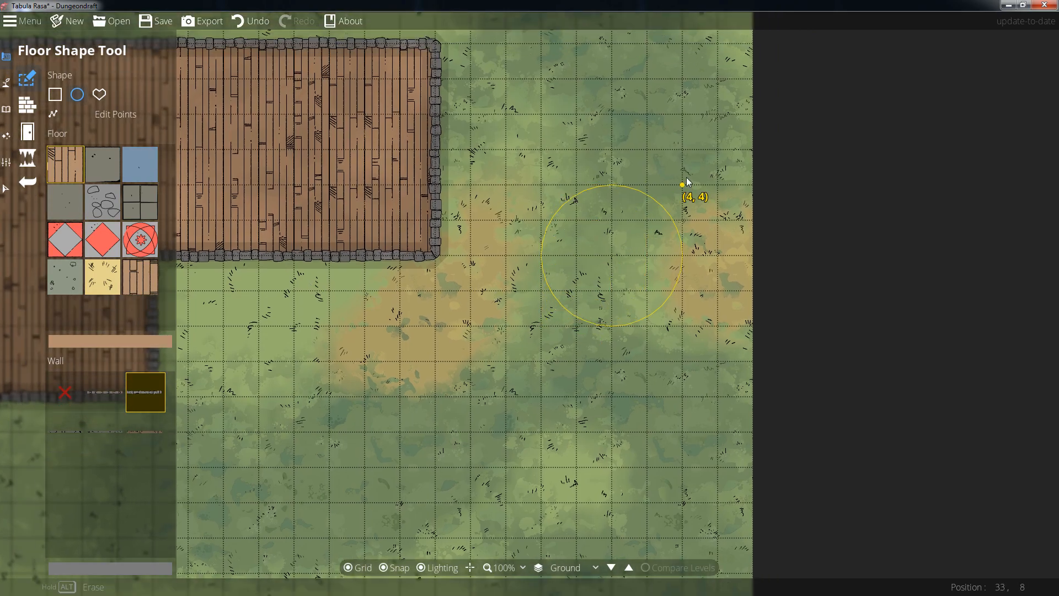
pyautogui.rightClick(686, 177)
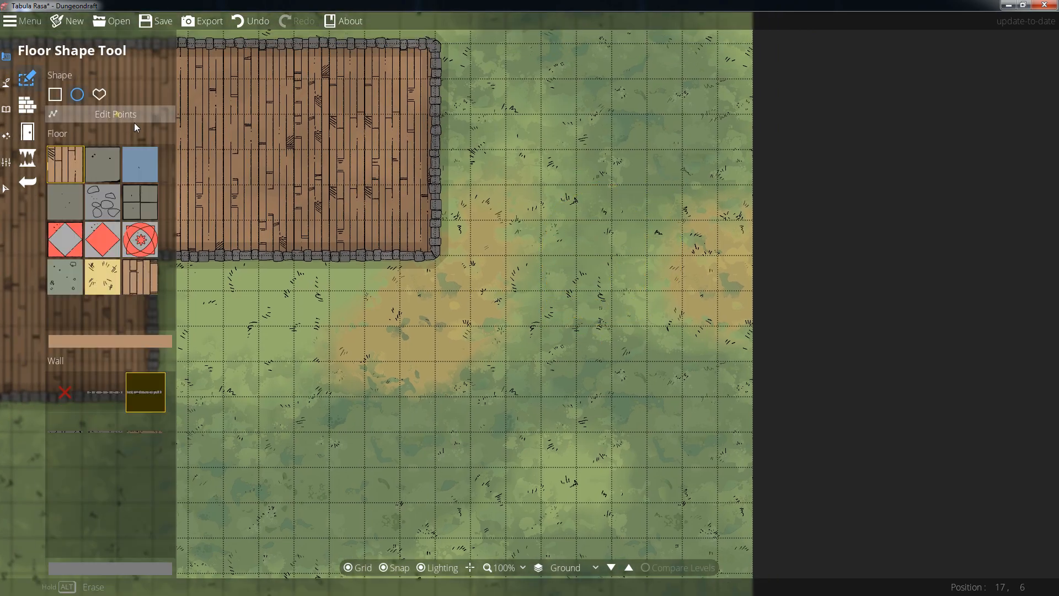
# Step: Extend the building's east end by 3 tiles with a custom polygon floor shape that has bevelled outer corners
pyautogui.click(99, 95)
pyautogui.moveTo(407, 257); pyautogui.dragTo(466, 323)
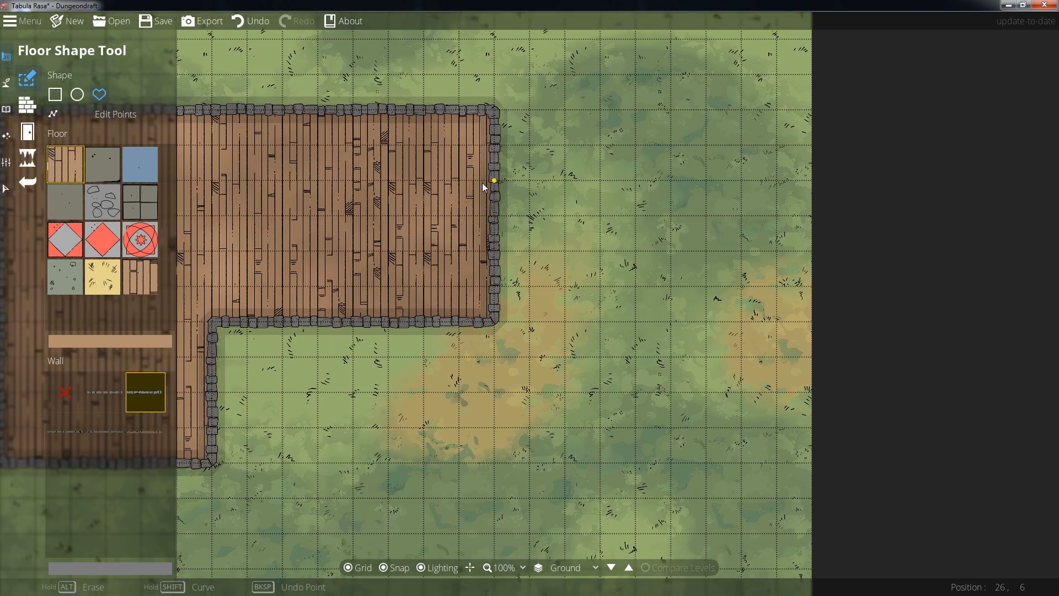
pyautogui.click(561, 114)
pyautogui.click(564, 320)
pyautogui.click(494, 323)
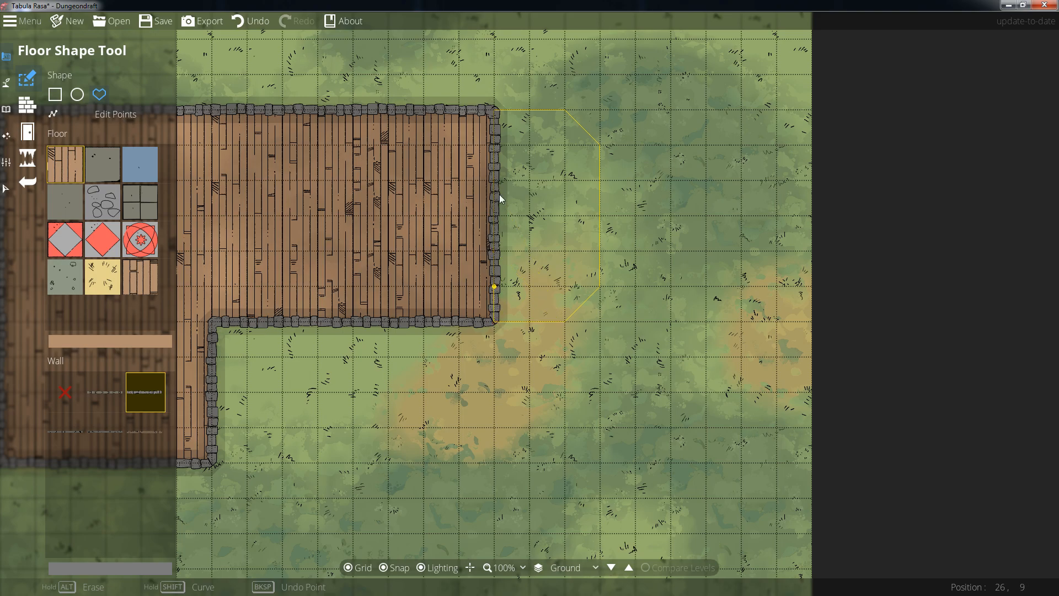
pyautogui.click(494, 114)
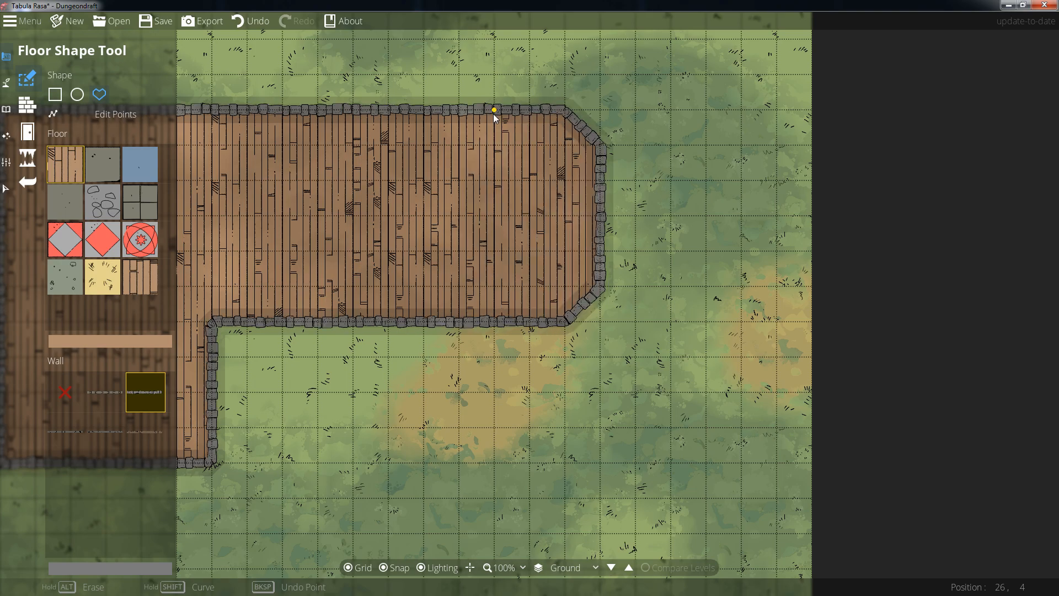
# Step: Draw a Cobble interior wall from the L-shaped building's inner corner to its west wall, separating the lower room
pyautogui.press('Left')
pyautogui.moveTo(610, 389); pyautogui.dragTo(584, 429)
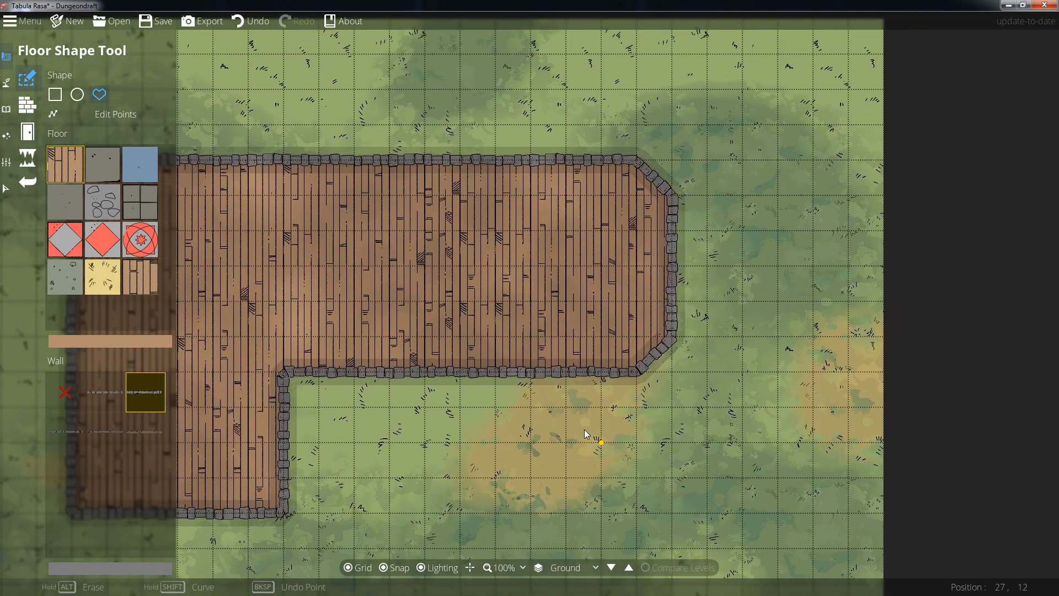
pyautogui.moveTo(478, 356); pyautogui.dragTo(608, 333)
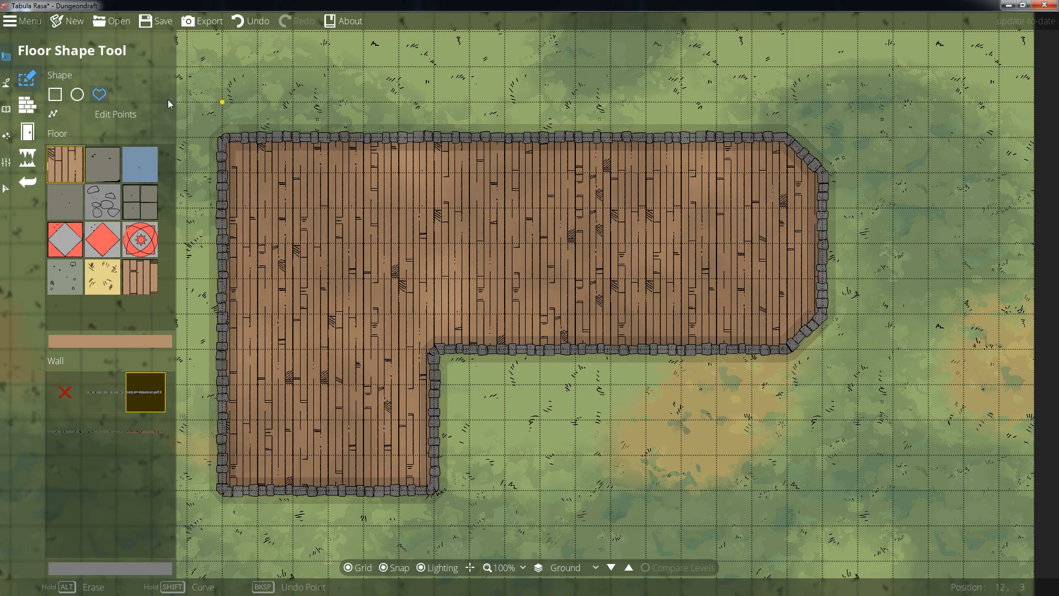
pyautogui.click(39, 107)
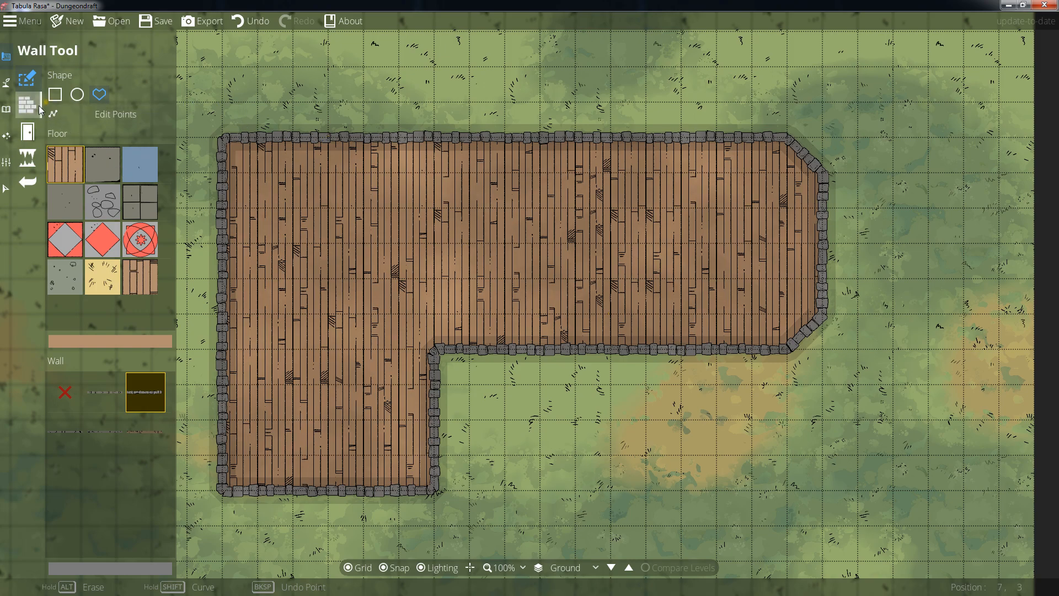
pyautogui.moveTo(64, 155)
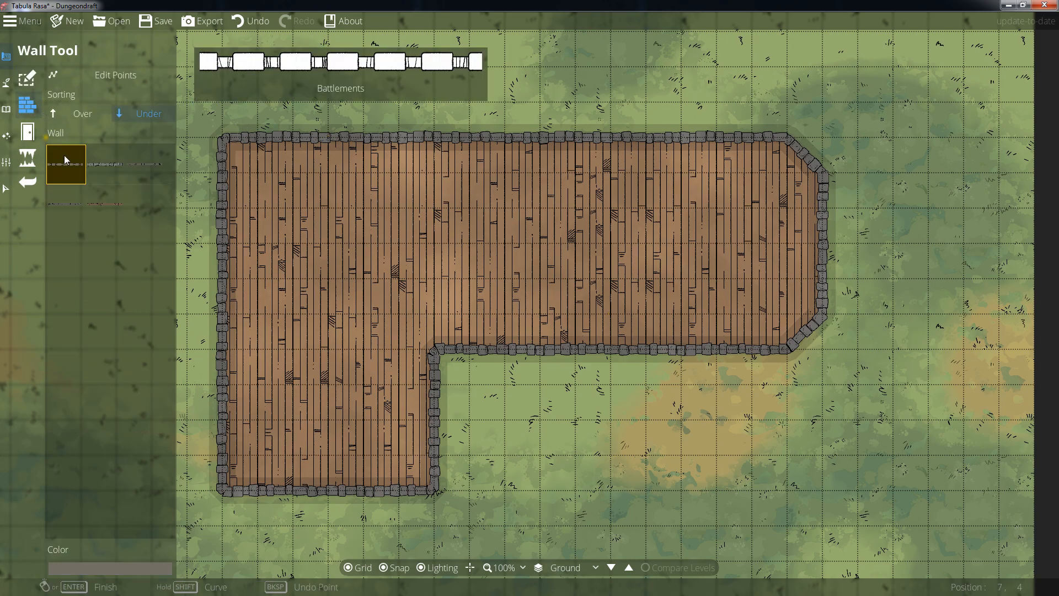
pyautogui.click(121, 164)
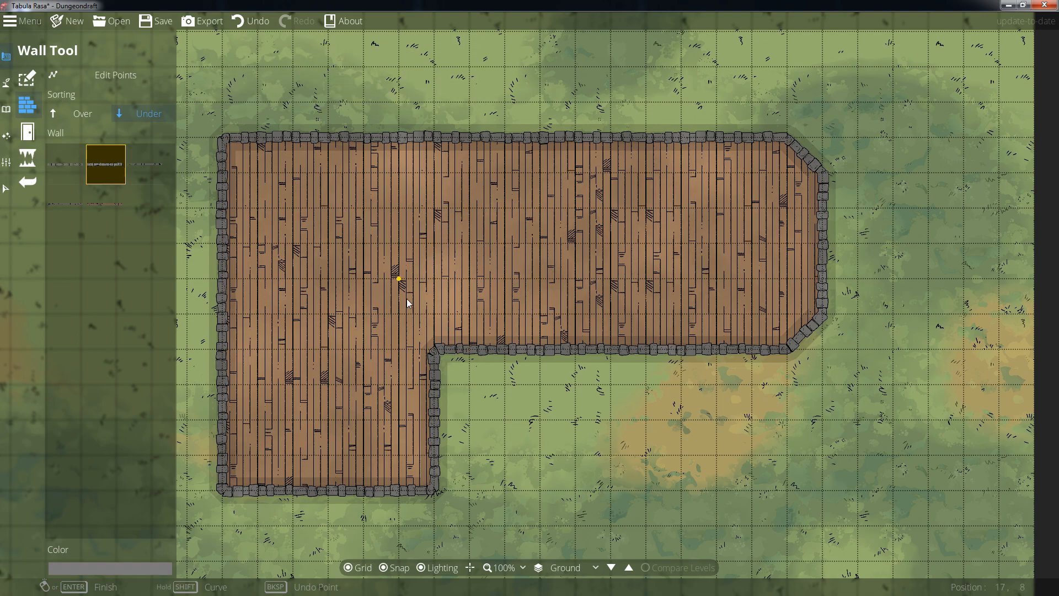
pyautogui.moveTo(408, 302); pyautogui.dragTo(511, 231)
pyautogui.scroll(1, 489, 329)
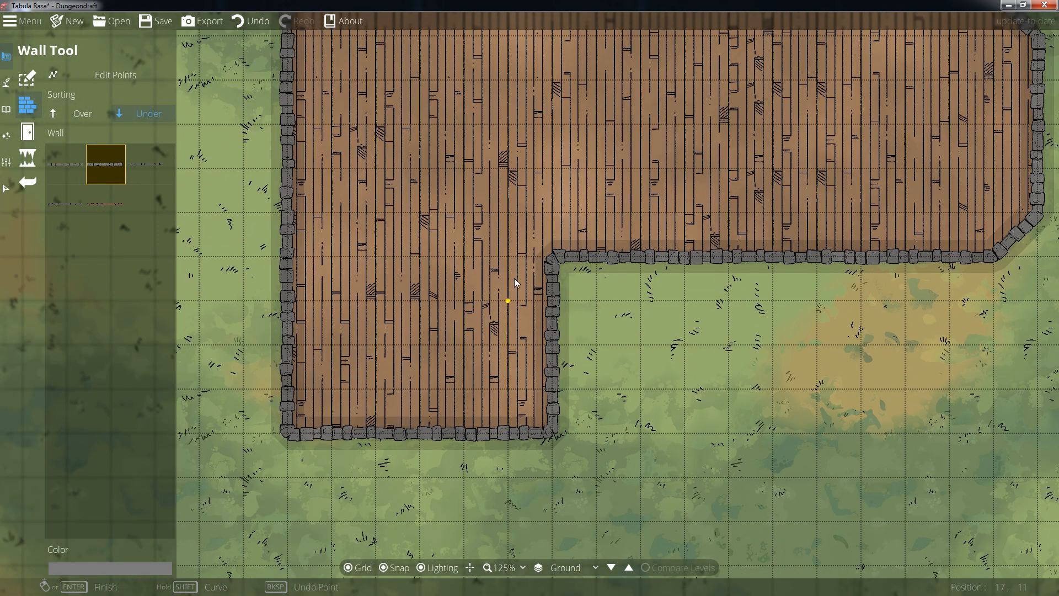
pyautogui.click(555, 259)
pyautogui.click(288, 256)
pyautogui.rightClick(288, 257)
pyautogui.moveTo(584, 144); pyautogui.dragTo(512, 312)
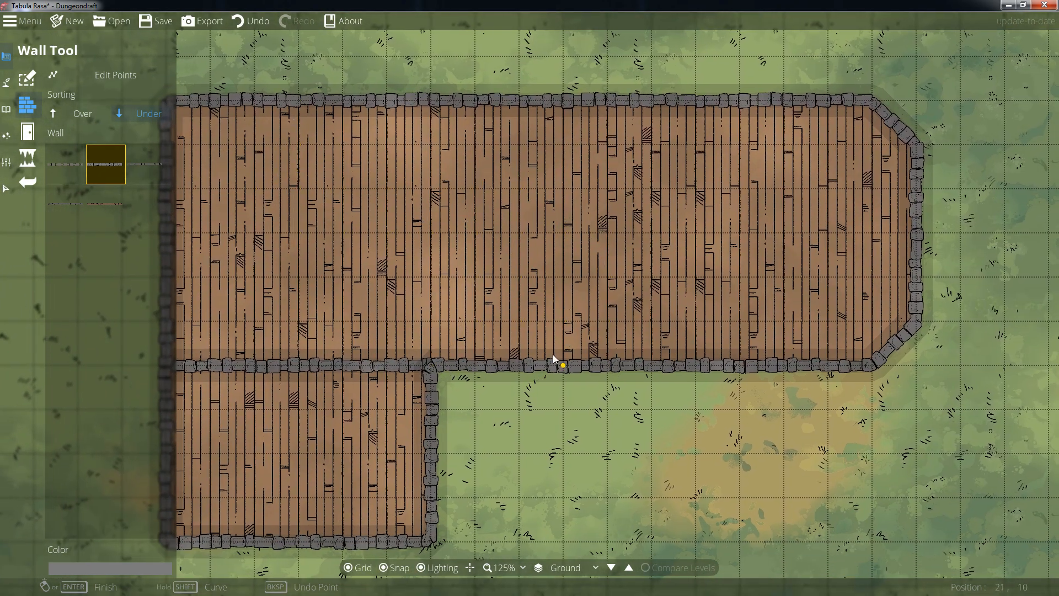
# Step: Draw Cobble interior walls enclosing a 4-by-3-tile room against the north wall, with its east wall running the building's full height
pyautogui.moveTo(553, 354); pyautogui.dragTo(636, 357)
pyautogui.click(688, 368)
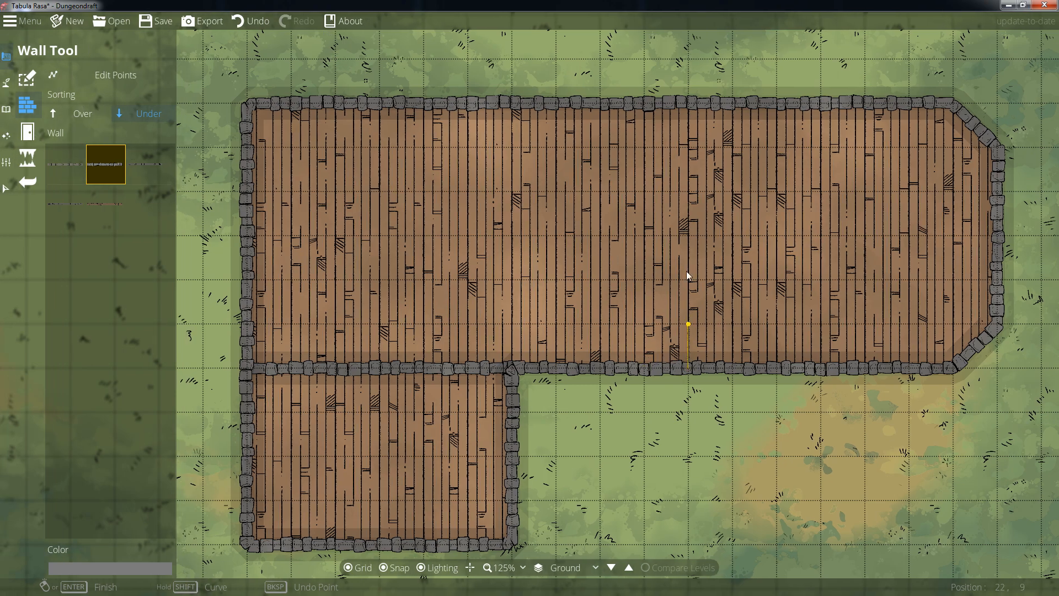
pyautogui.click(688, 236)
pyautogui.click(511, 236)
pyautogui.click(511, 103)
pyautogui.moveTo(752, 225)
pyautogui.mouseDown()
pyautogui.moveTo(702, 239)
pyautogui.moveTo(802, 219)
pyautogui.moveTo(586, 253)
pyautogui.mouseUp()
pyautogui.click(588, 258)
pyautogui.click(589, 126)
# Step: Divide the east wing with a Cobble wall to the east wall and two northward partitions 2 tiles apart, forming three small rooms
pyautogui.moveTo(747, 273); pyautogui.dragTo(693, 269)
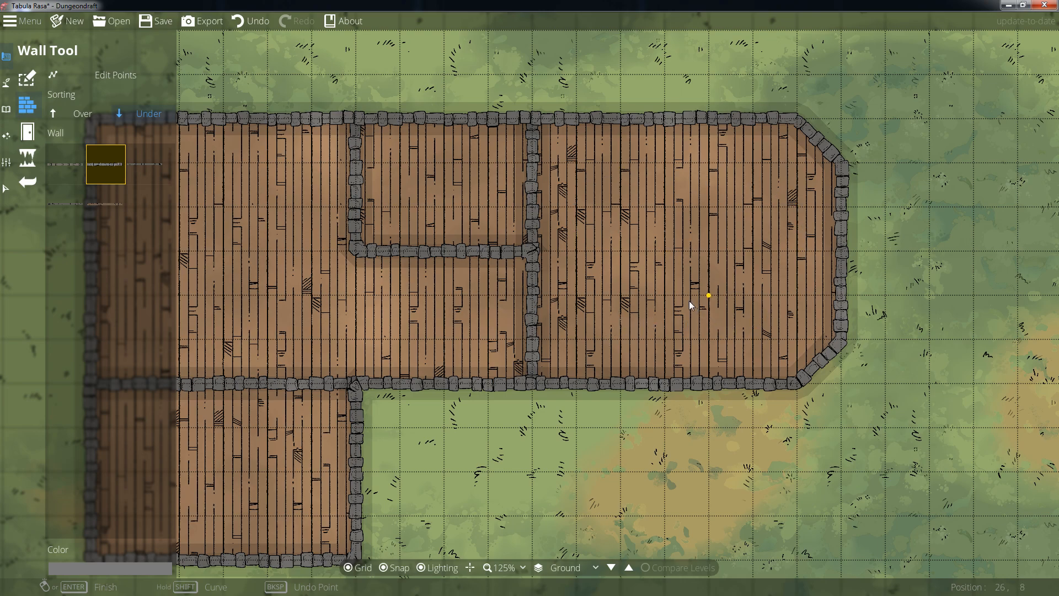
pyautogui.click(545, 246)
pyautogui.click(622, 249)
pyautogui.click(624, 120)
pyautogui.click(622, 249)
pyautogui.click(708, 251)
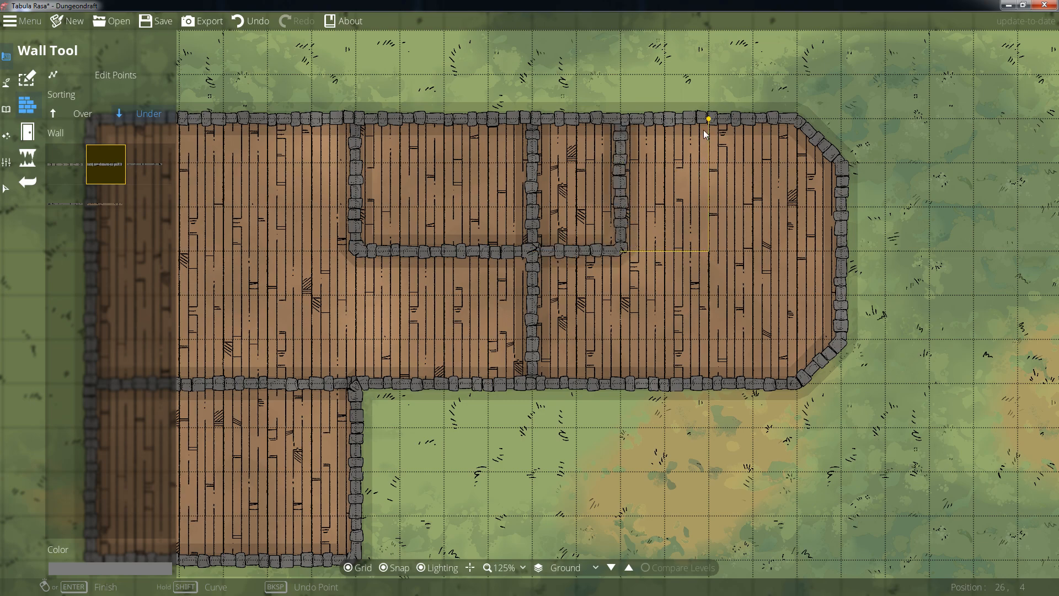
pyautogui.click(709, 120)
pyautogui.click(708, 251)
pyautogui.click(836, 252)
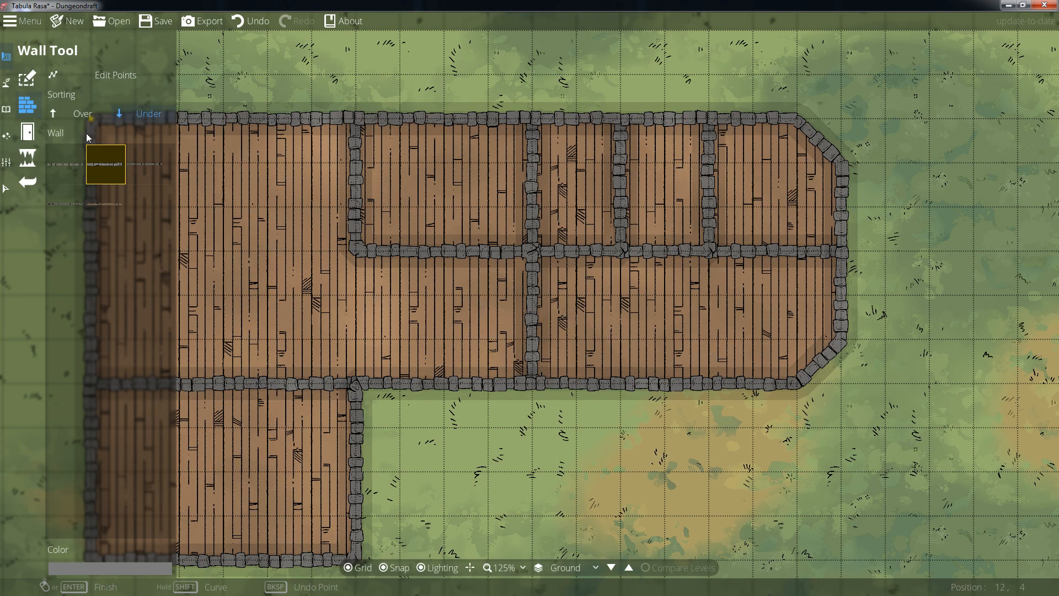
# Step: Place a wooden door portal in the south exterior wall, just east of the building's inner corner
pyautogui.moveTo(453, 288); pyautogui.dragTo(556, 252)
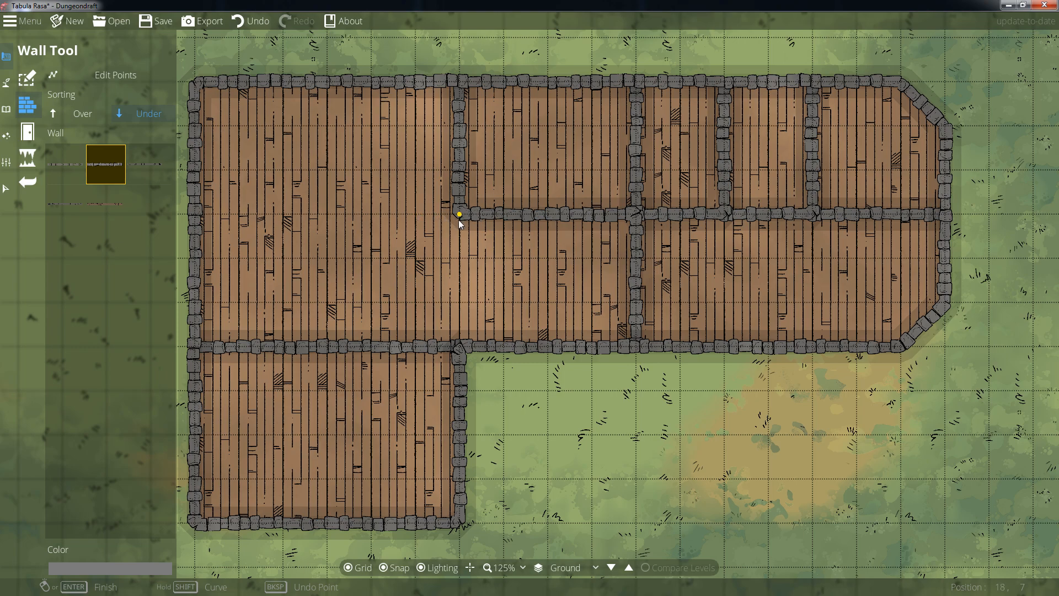
pyautogui.moveTo(626, 342); pyautogui.dragTo(573, 319)
pyautogui.moveTo(530, 265); pyautogui.dragTo(598, 298)
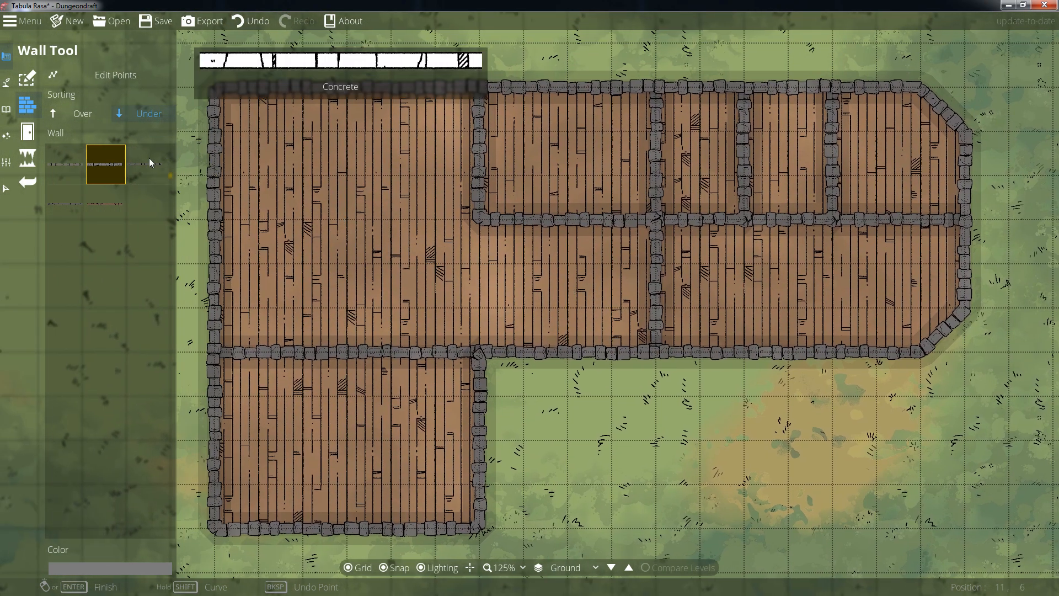
pyautogui.click(38, 137)
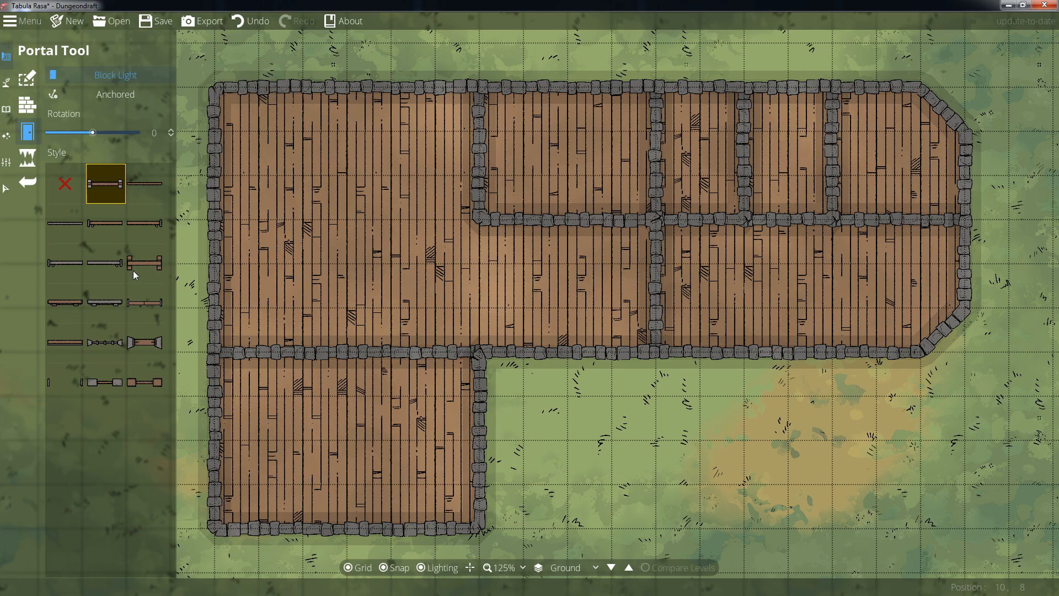
pyautogui.click(150, 229)
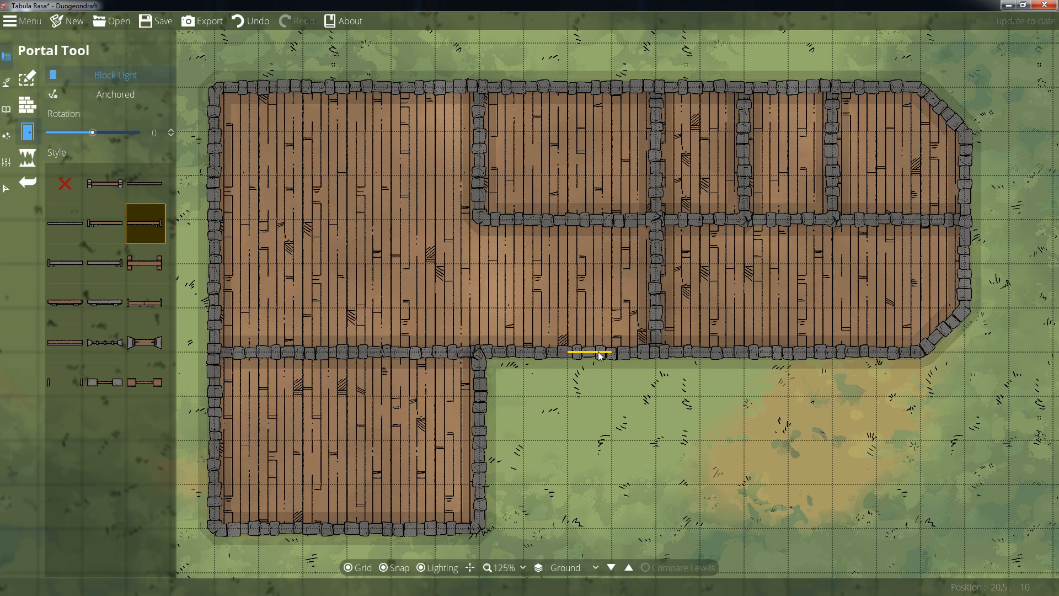
pyautogui.click(547, 354)
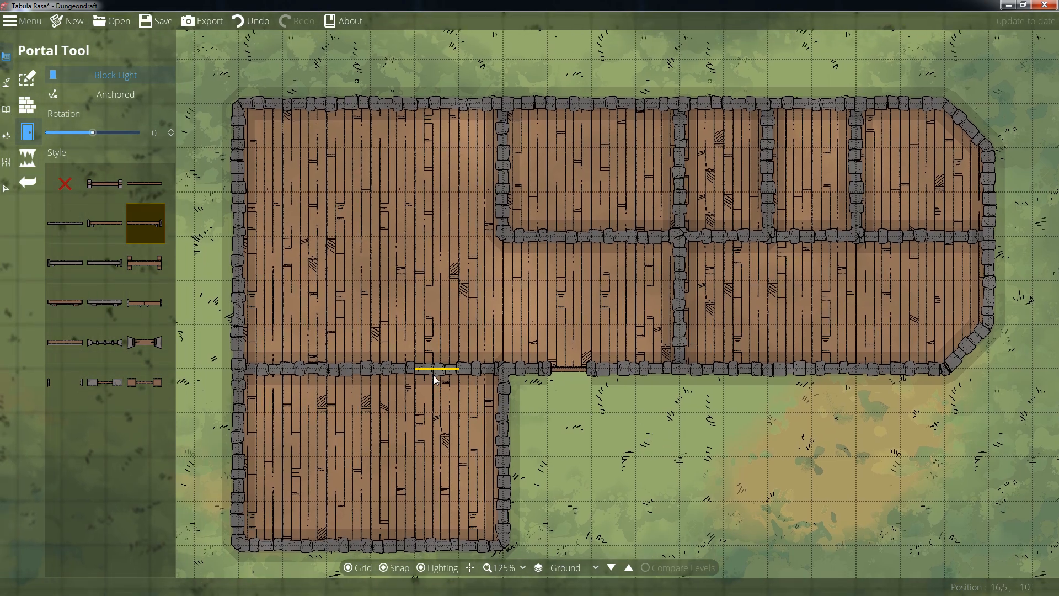
# Step: Add matching wooden doors to the north middle room, the full-height dividing wall and each of the three small east rooms
pyautogui.click(613, 236)
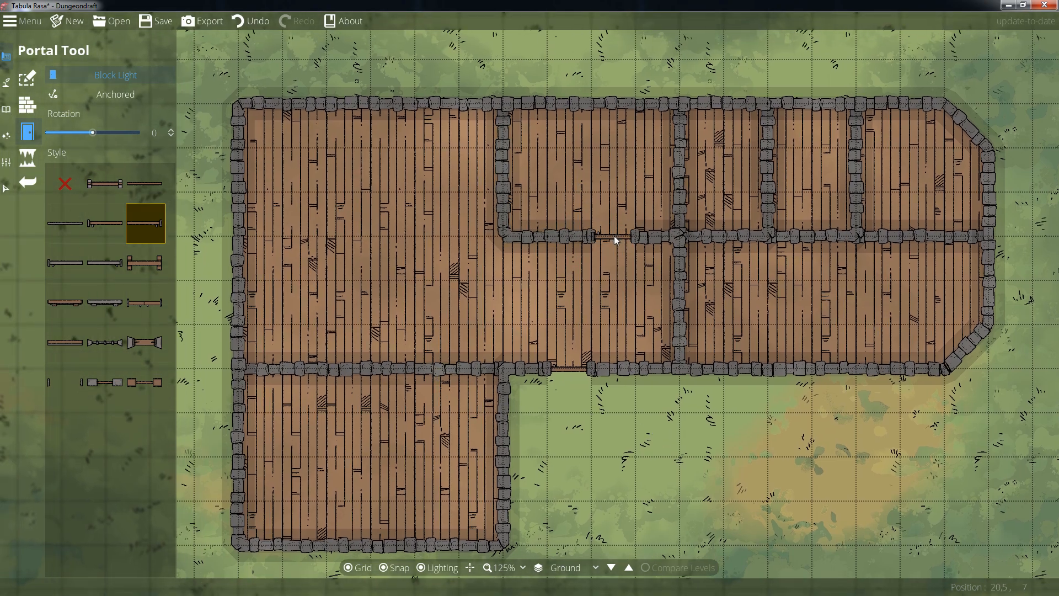
pyautogui.click(684, 307)
pyautogui.click(747, 237)
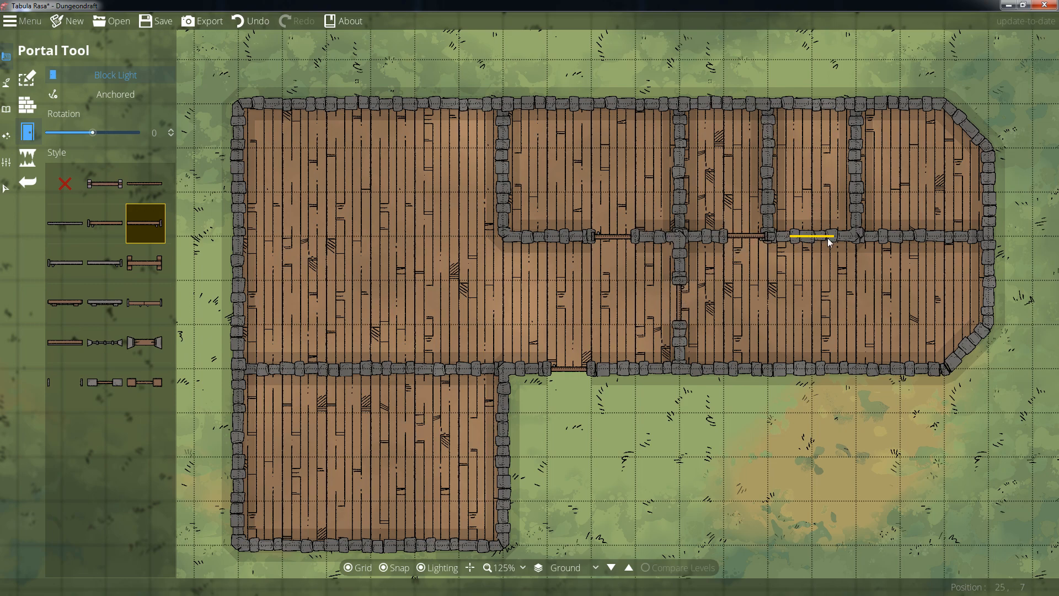
pyautogui.click(833, 238)
pyautogui.click(922, 239)
# Step: Open a Threshold 01 doorway in the wall between the large west room and the lower room
pyautogui.moveTo(849, 310); pyautogui.dragTo(856, 333)
pyautogui.moveTo(382, 349); pyautogui.dragTo(427, 270)
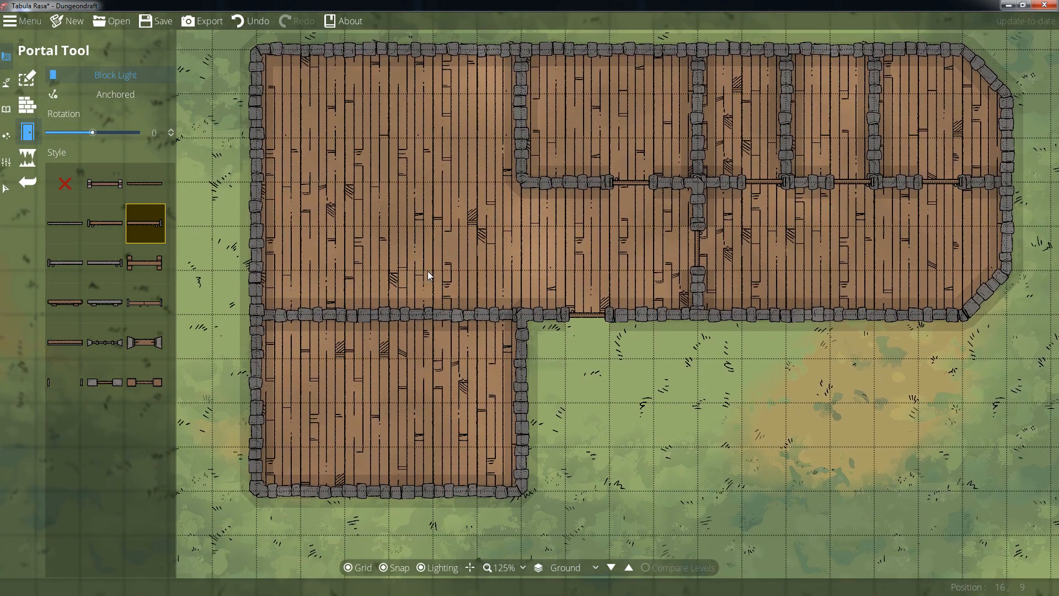
pyautogui.click(74, 379)
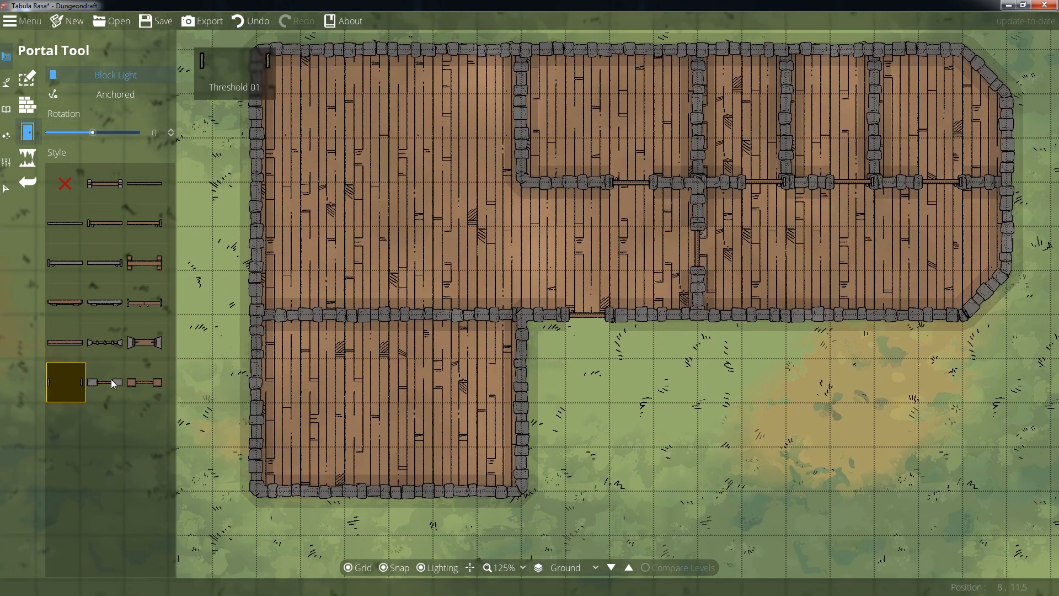
pyautogui.click(414, 320)
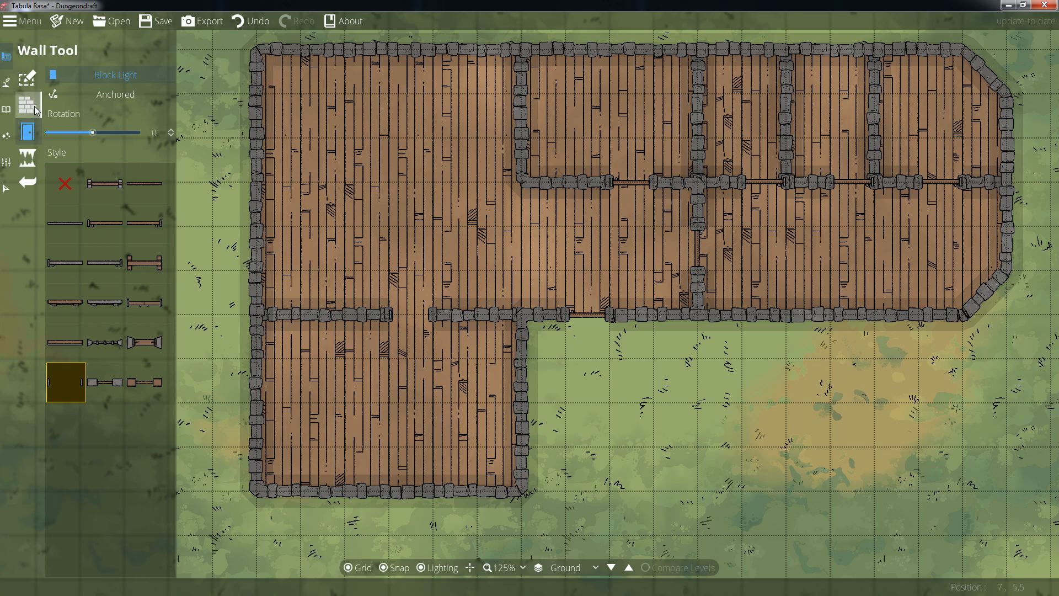
# Step: Filter the object library by the Bed tag and select the made single bed with one pillow
pyautogui.moveTo(521, 262); pyautogui.dragTo(435, 330)
pyautogui.moveTo(493, 303); pyautogui.dragTo(535, 272)
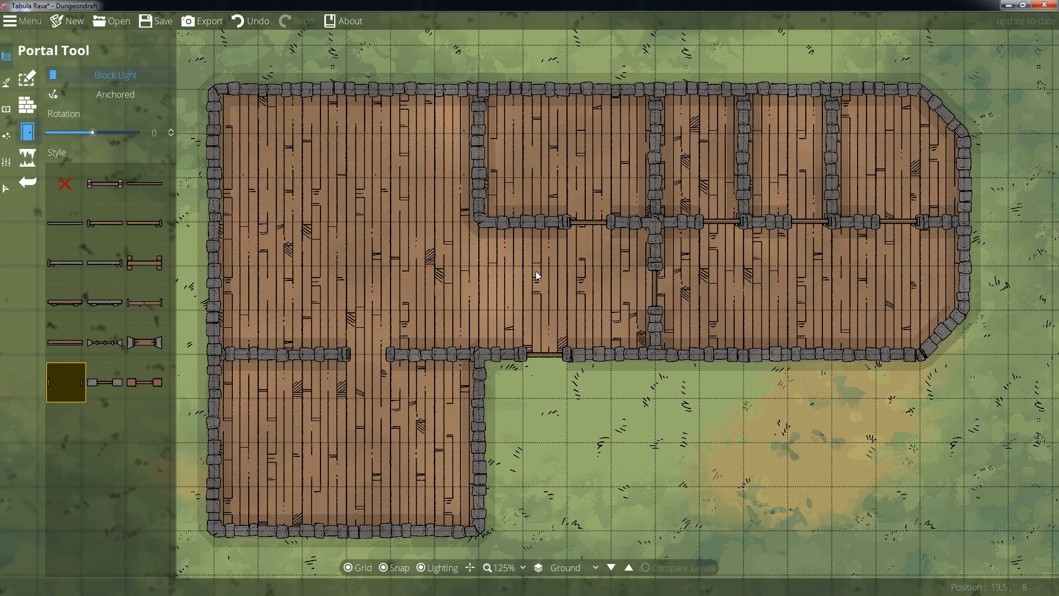
pyautogui.click(7, 109)
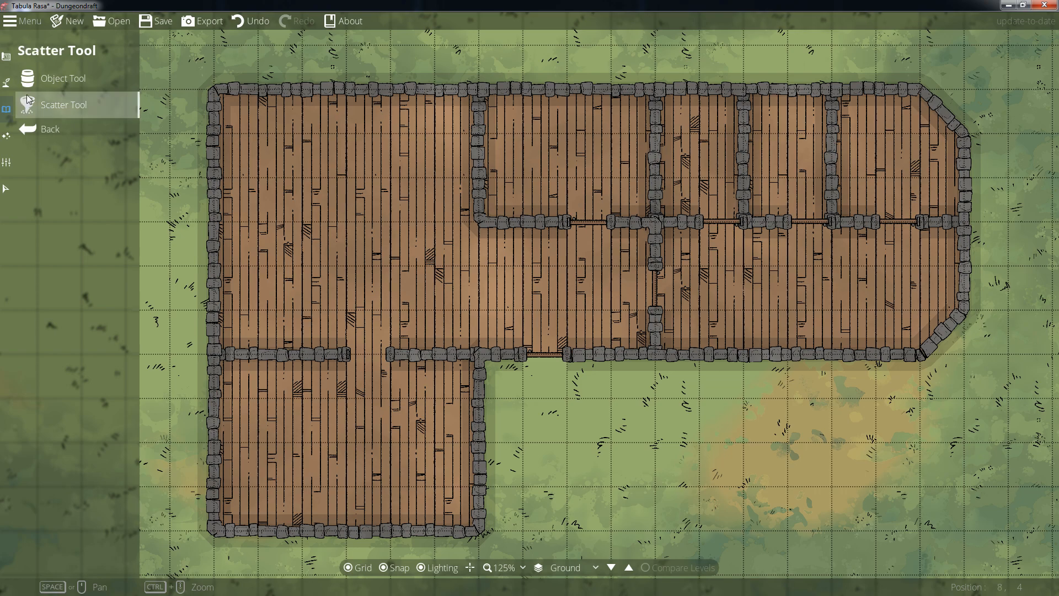
pyautogui.click(51, 78)
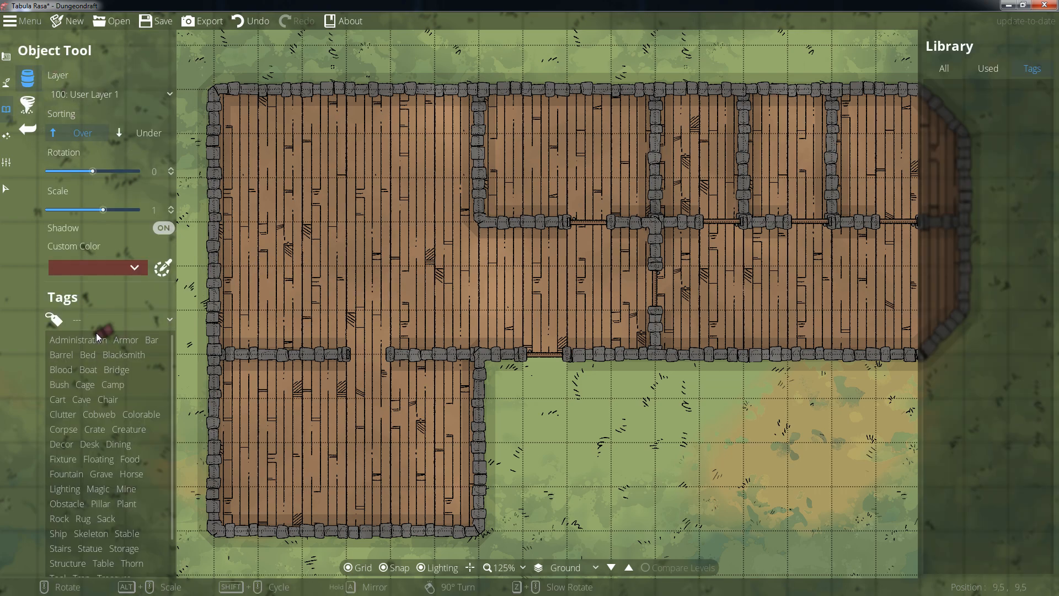
pyautogui.click(116, 322)
pyautogui.click(114, 322)
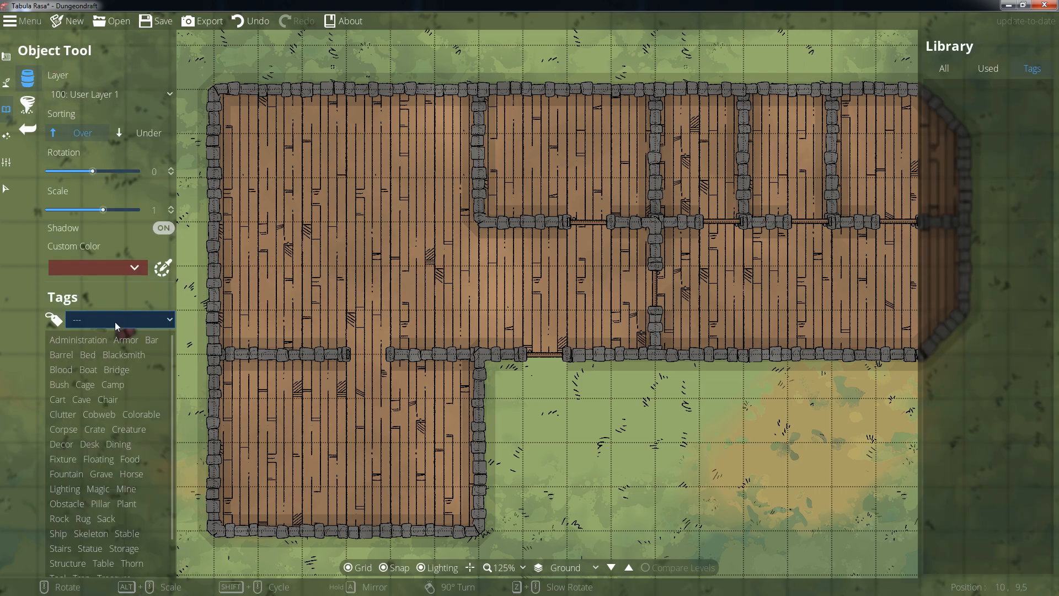
pyautogui.click(88, 355)
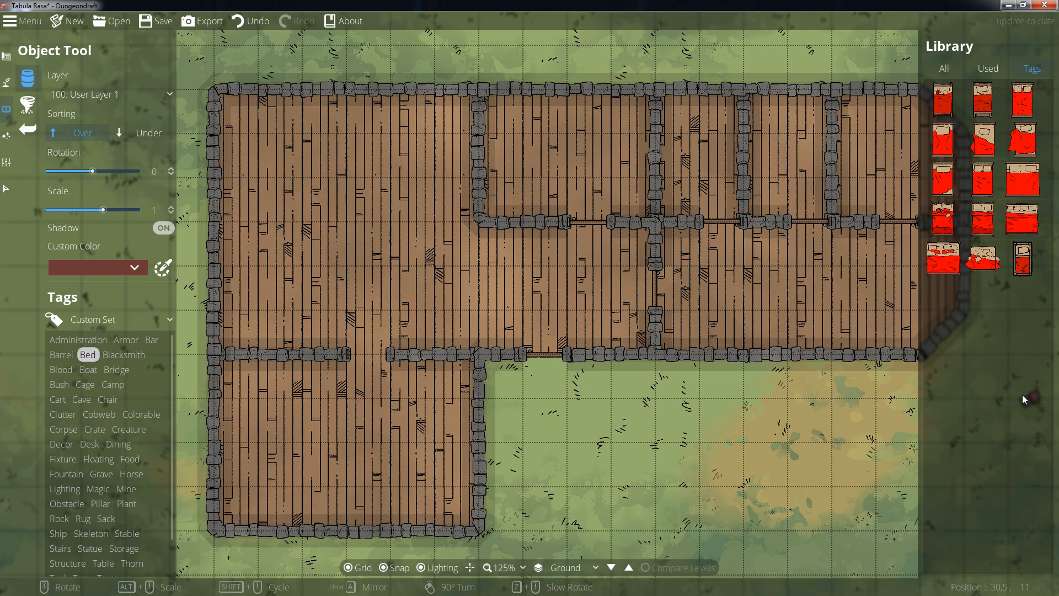
pyautogui.moveTo(723, 287); pyautogui.dragTo(558, 301)
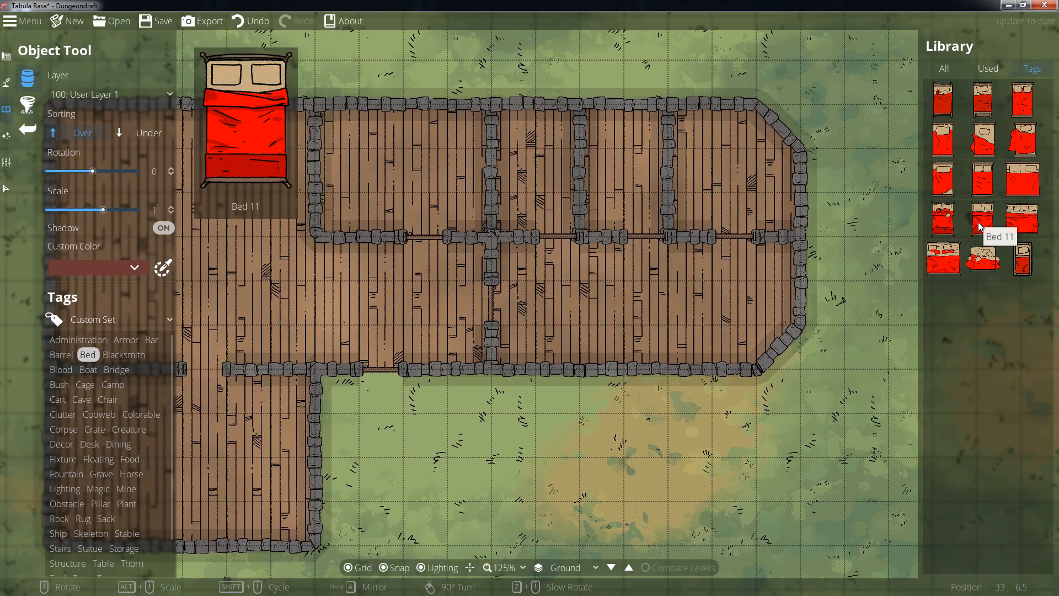
pyautogui.click(944, 149)
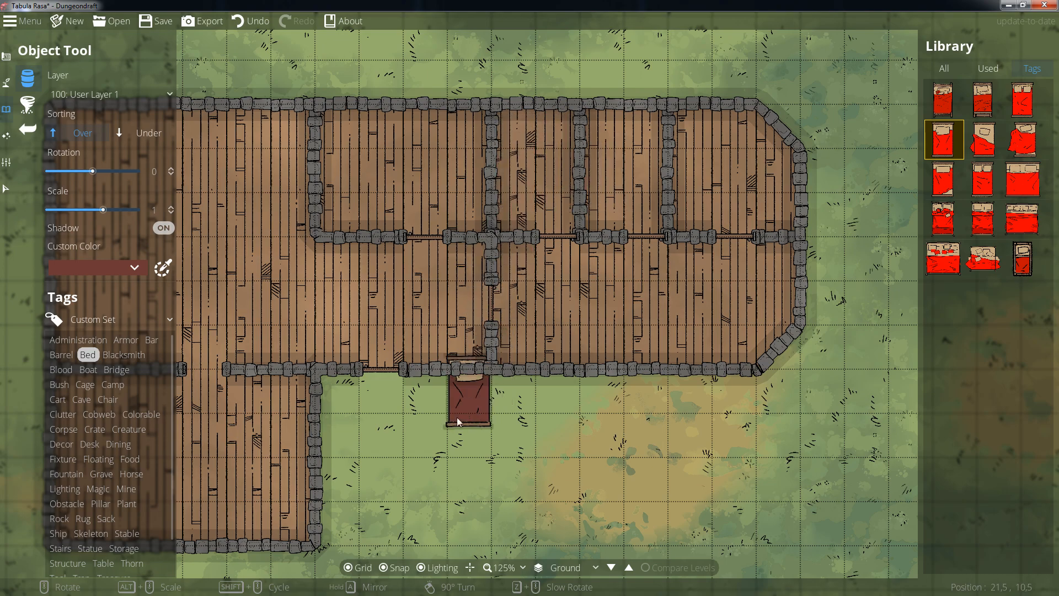
# Step: With snapping off and a blue custom color, place one-pillow beds in the first two small rooms, the second with its pillow facing west
pyautogui.click(384, 568)
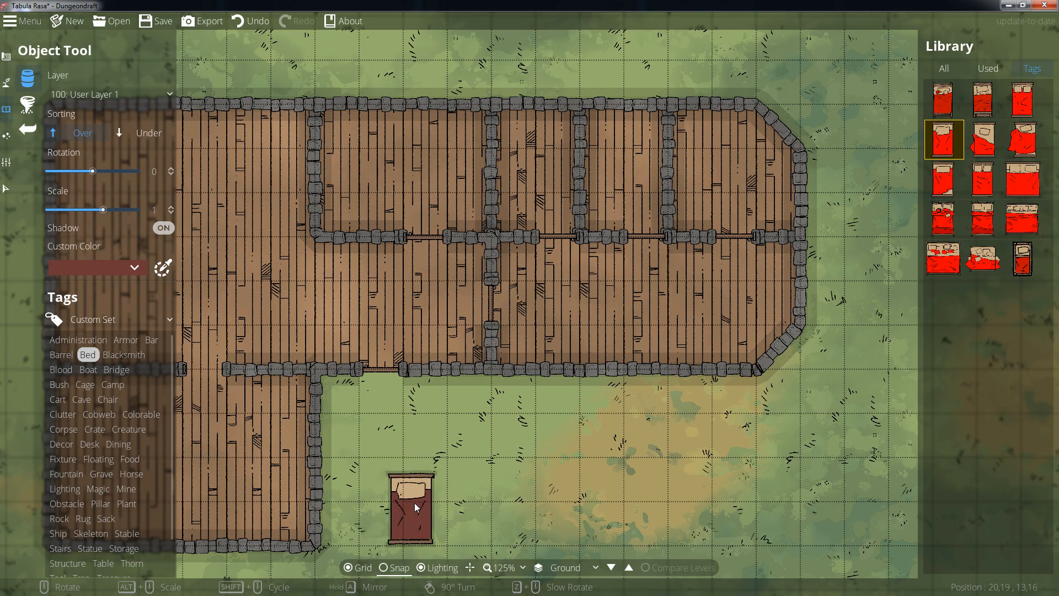
pyautogui.moveTo(558, 353); pyautogui.dragTo(508, 428)
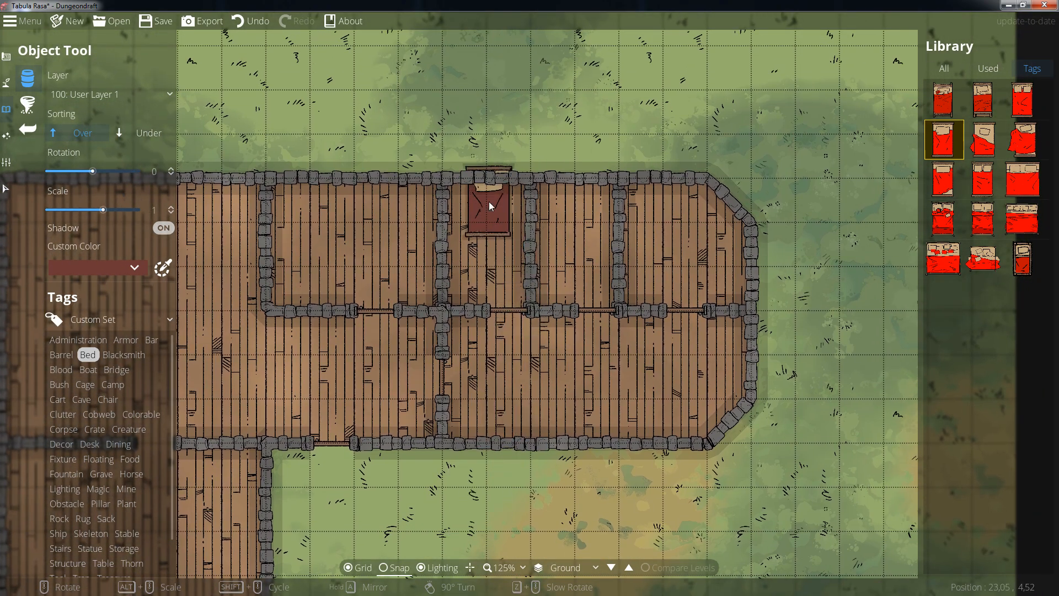
pyautogui.scroll(1, 488, 220)
pyautogui.scroll(4, 488, 223)
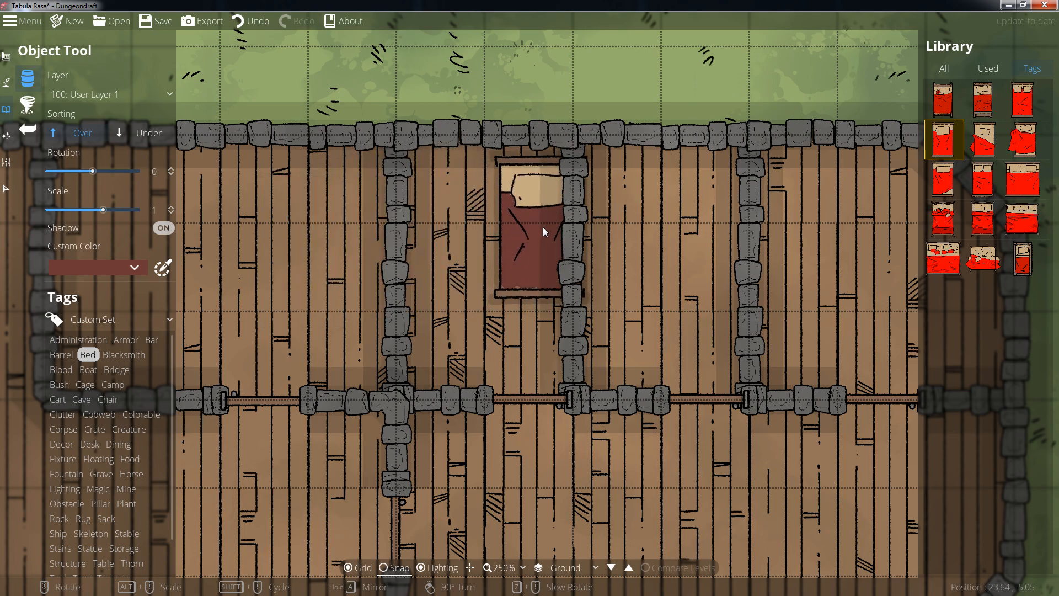
pyautogui.moveTo(969, 150)
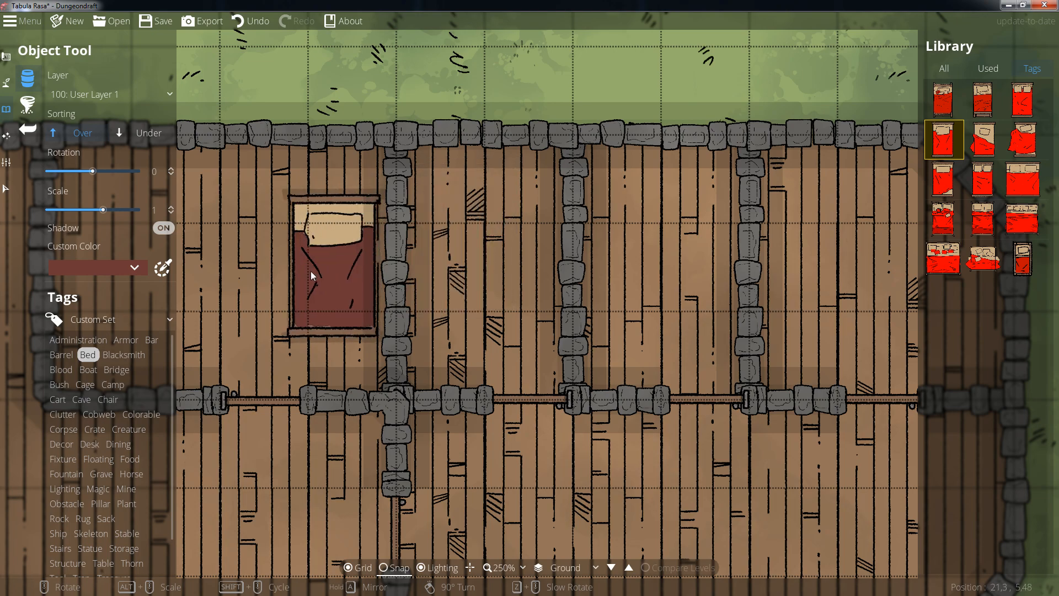
pyautogui.click(139, 270)
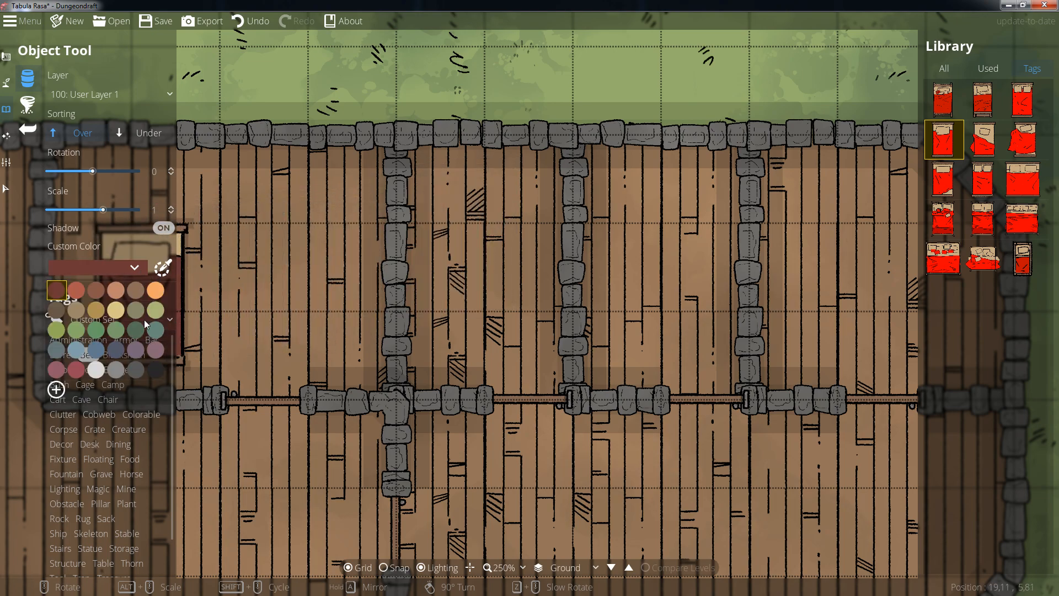
pyautogui.click(95, 350)
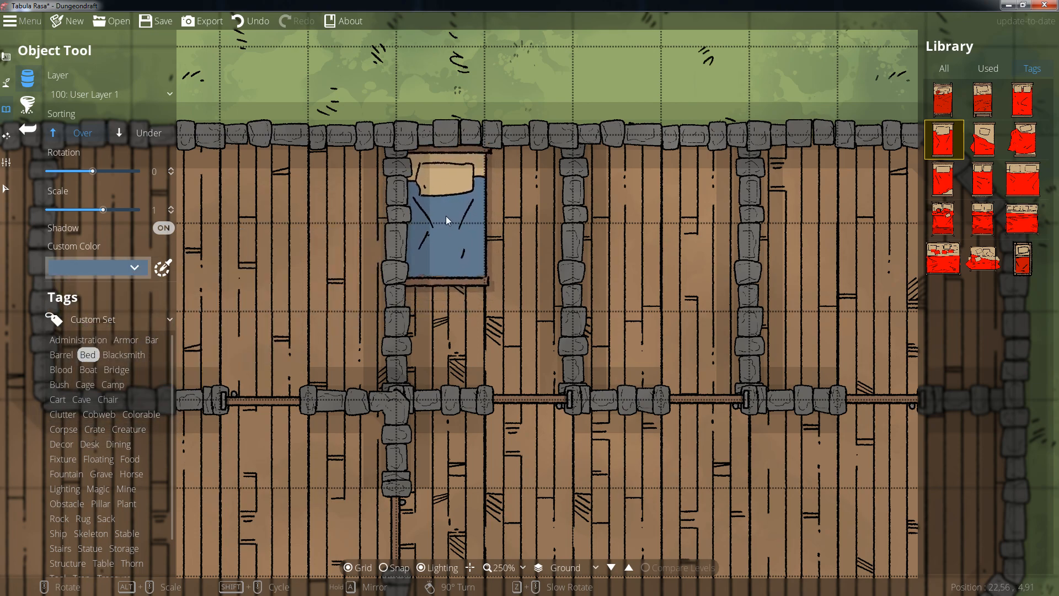
pyautogui.scroll(-6, 682, 266)
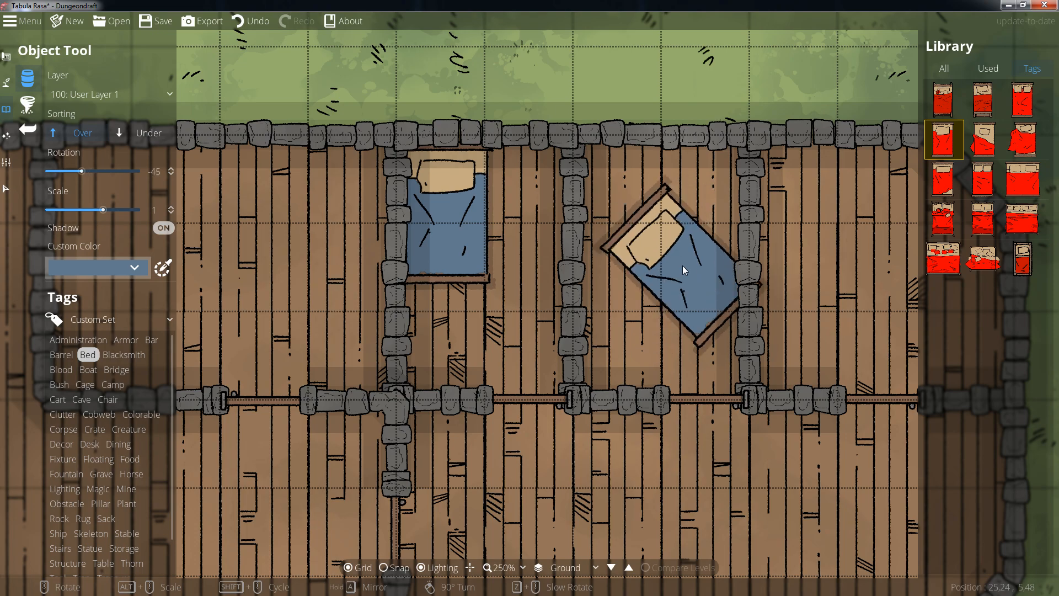
pyautogui.click(648, 184)
# Step: Place a blue two-pillow bed rotated 45 degrees against the bevelled corner of the easternmost small room
pyautogui.moveTo(751, 273); pyautogui.dragTo(514, 268)
pyautogui.click(983, 177)
pyautogui.scroll(9, 651, 234)
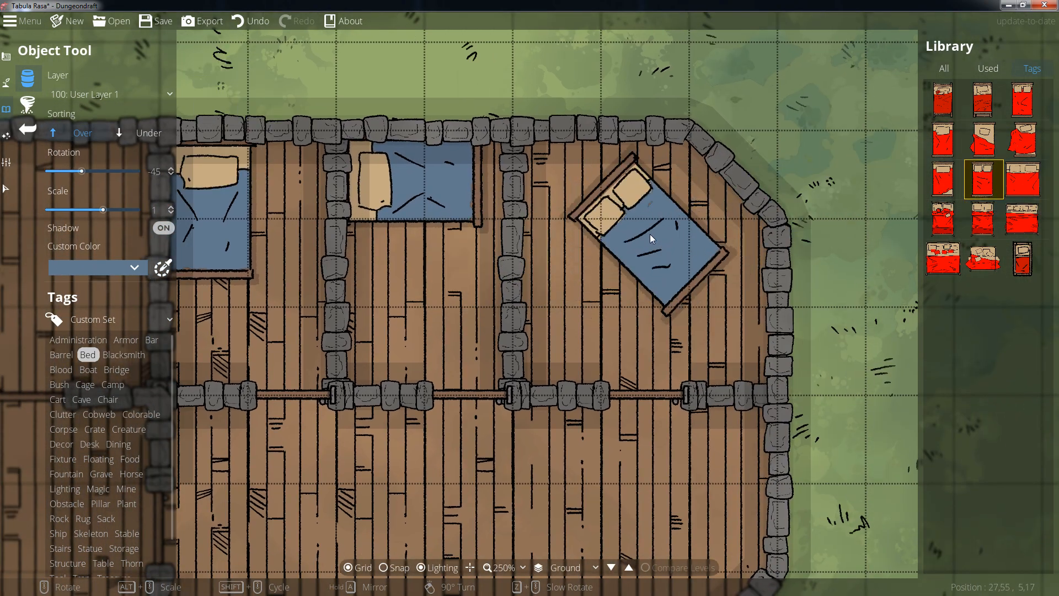
pyautogui.click(679, 230)
pyautogui.moveTo(740, 347); pyautogui.dragTo(753, 286)
pyautogui.scroll(-4, 754, 286)
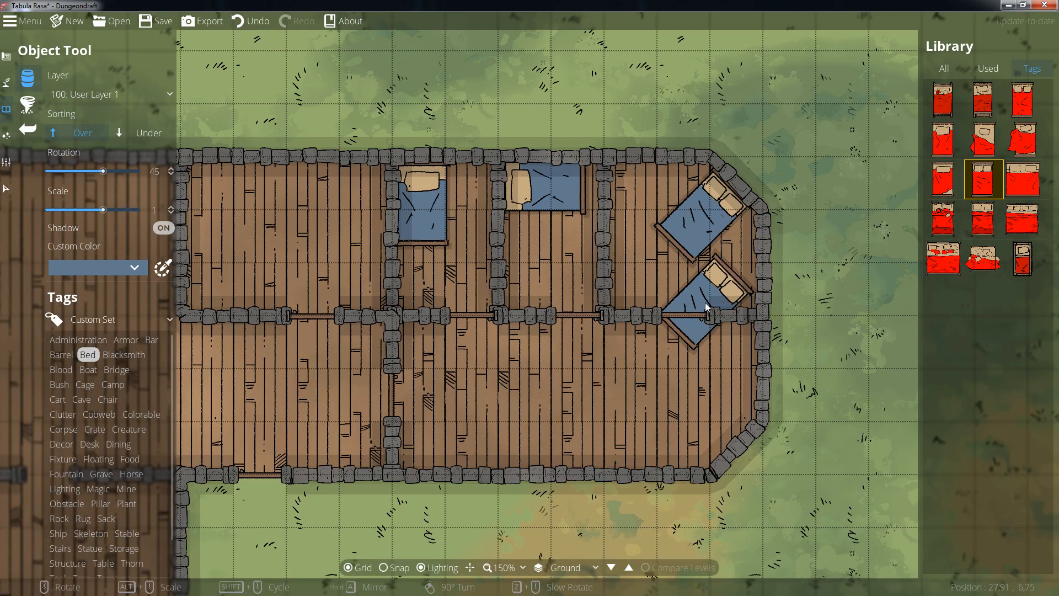
pyautogui.moveTo(557, 394); pyautogui.dragTo(520, 446)
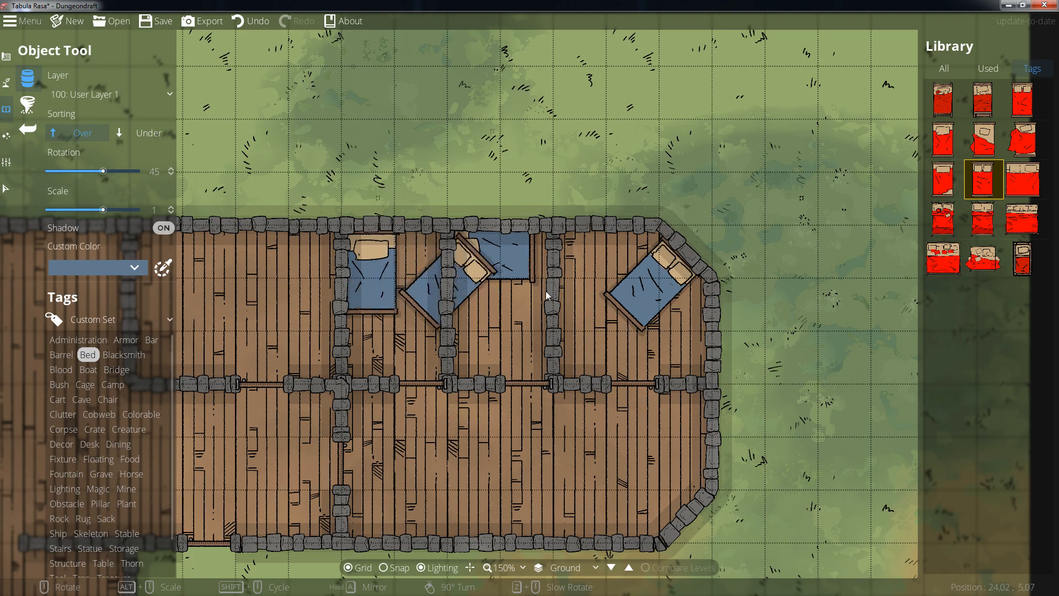
pyautogui.moveTo(723, 384); pyautogui.dragTo(708, 323)
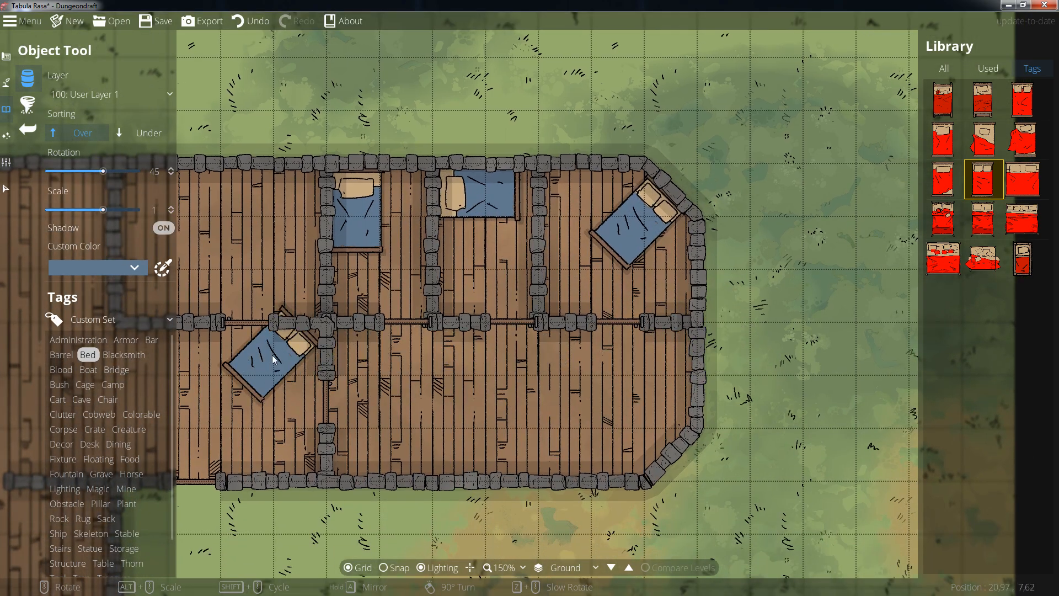
pyautogui.scroll(1, 640, 233)
pyautogui.scroll(-1, 640, 226)
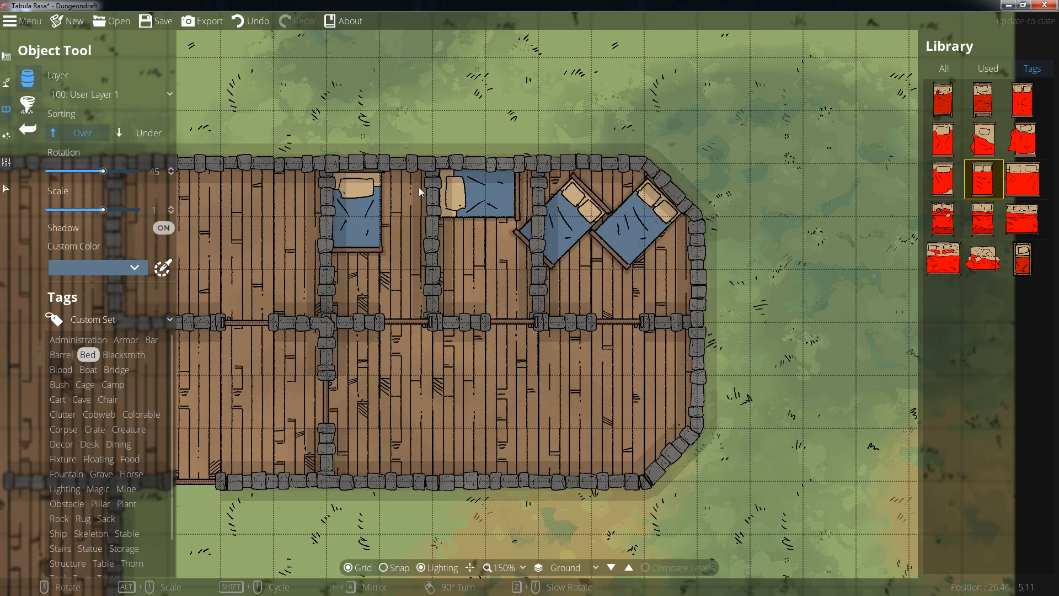
# Step: Undo the last bed placement and place the two-pillow bed at 45 degrees and scale 1.2 against the easternmost small room's bevelled corner
pyautogui.click(239, 23)
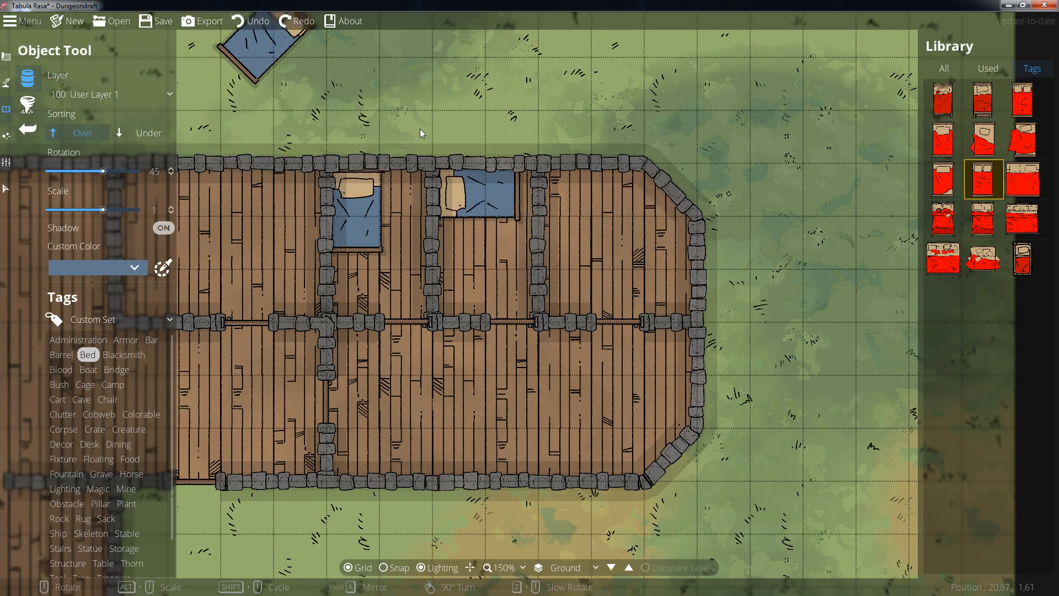
pyautogui.scroll(2, 630, 230)
pyautogui.keyDown('shift'); pyautogui.scroll(1, 631, 230); pyautogui.keyUp('shift')
pyautogui.keyDown('shift'); pyautogui.scroll(-1, 630, 230); pyautogui.keyUp('shift')
pyautogui.keyDown('alt'); pyautogui.scroll(1, 631, 231); pyautogui.keyUp('alt')
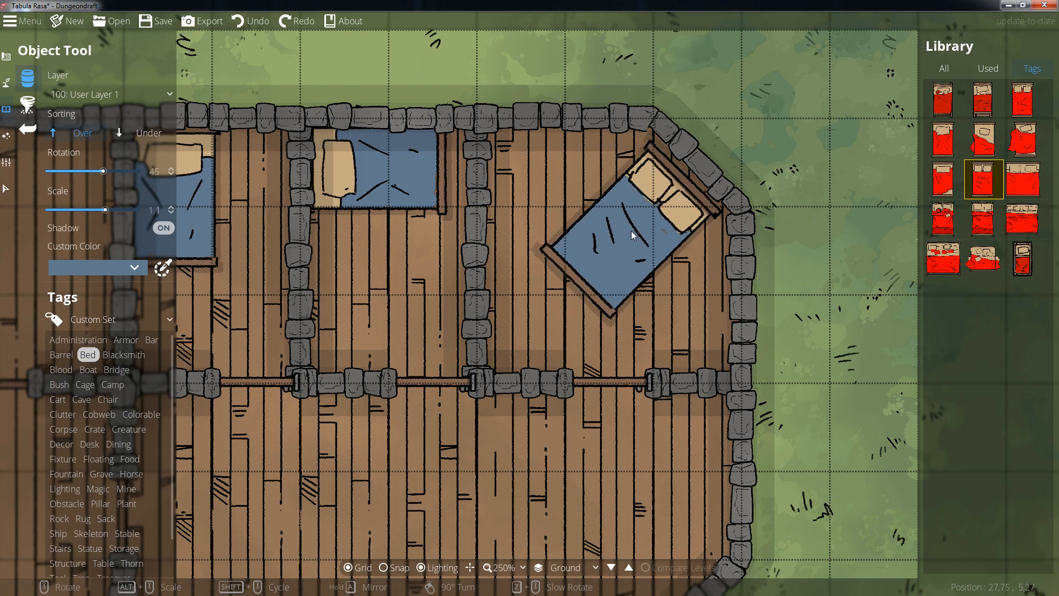
pyautogui.keyDown('alt'); pyautogui.scroll(1, 632, 232); pyautogui.keyUp('alt')
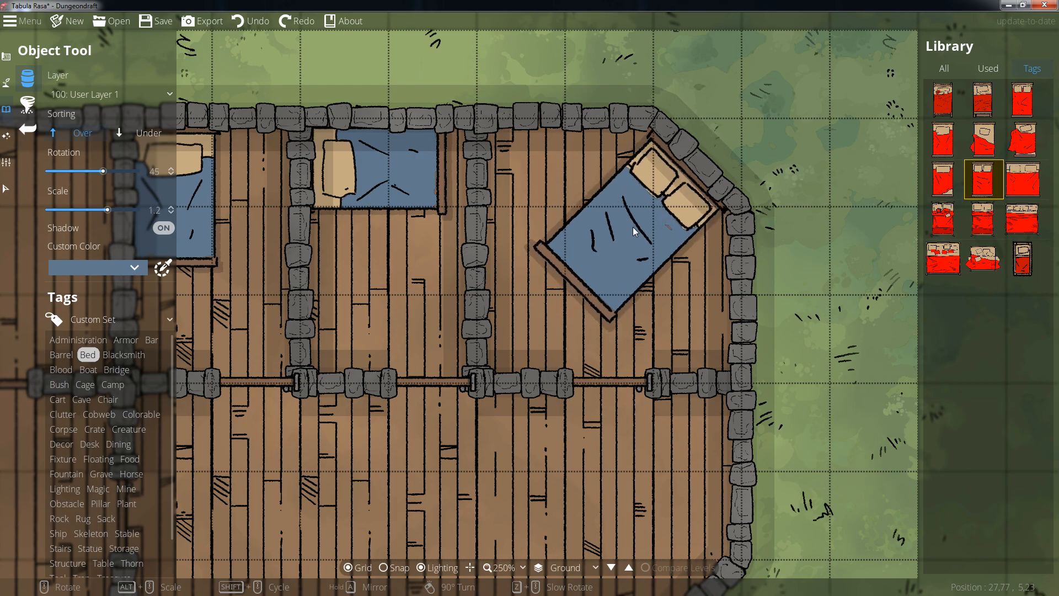
pyautogui.click(634, 230)
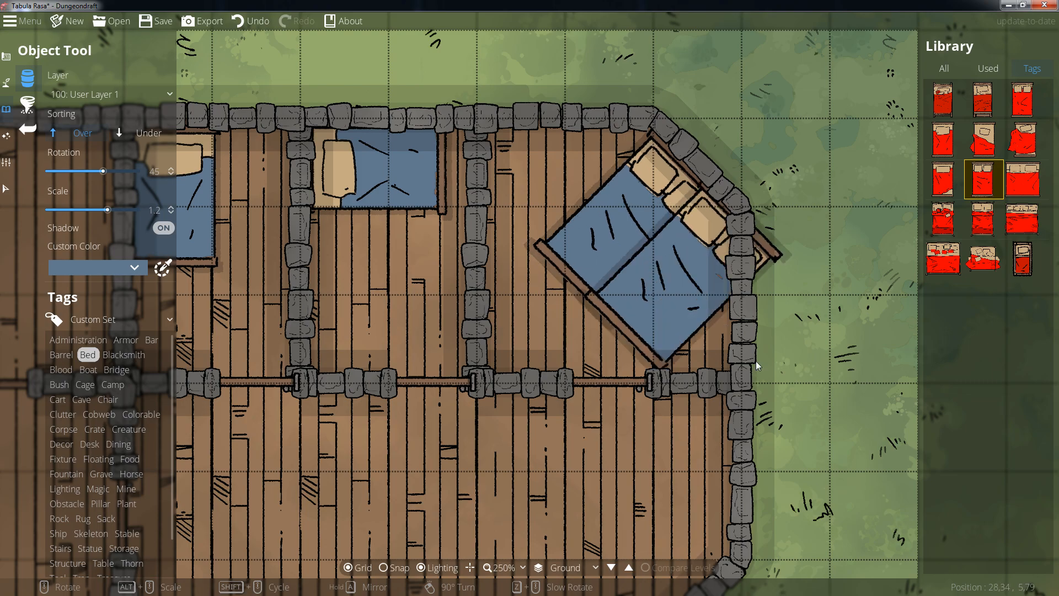
# Step: Undo the angled bed and place the two-pillow bed at 0 degrees against the easternmost small room's north wall
pyautogui.scroll(-3, 712, 330)
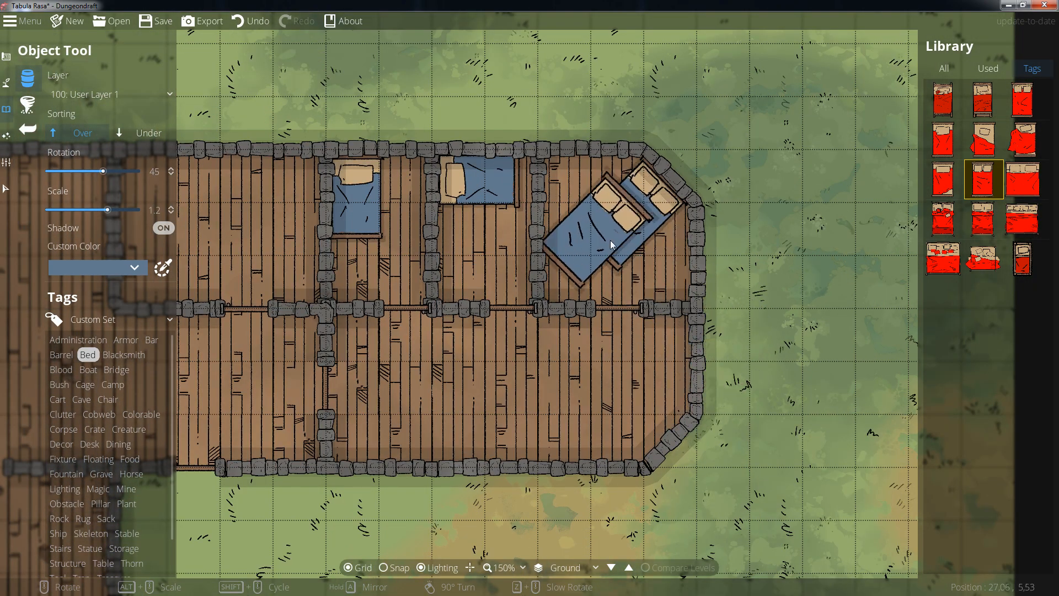
pyautogui.moveTo(671, 401); pyautogui.dragTo(668, 338)
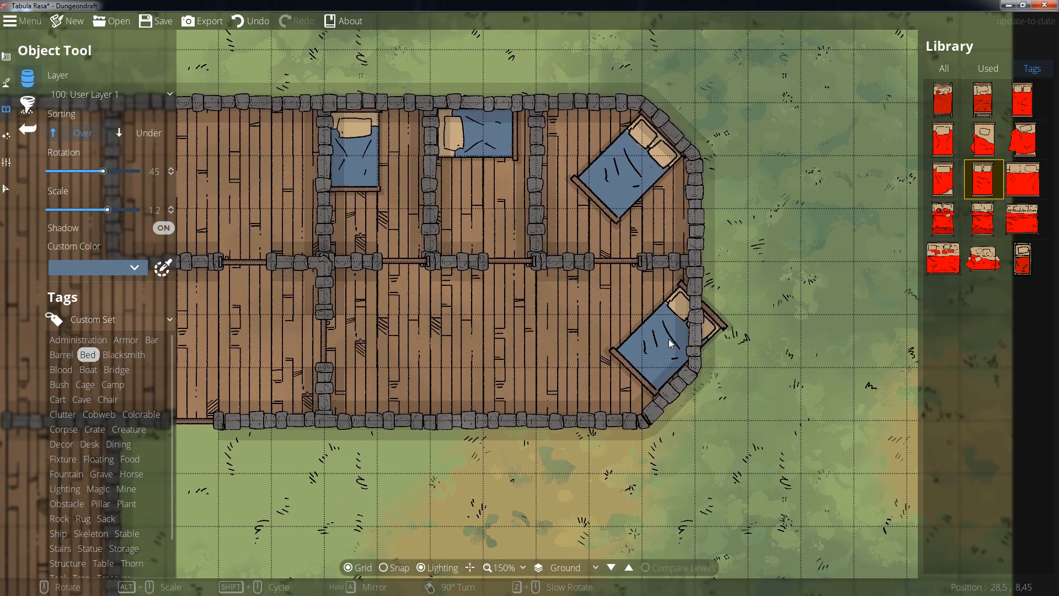
pyautogui.hotkey('ctrl', 'z')
pyautogui.scroll(-3, 574, 194)
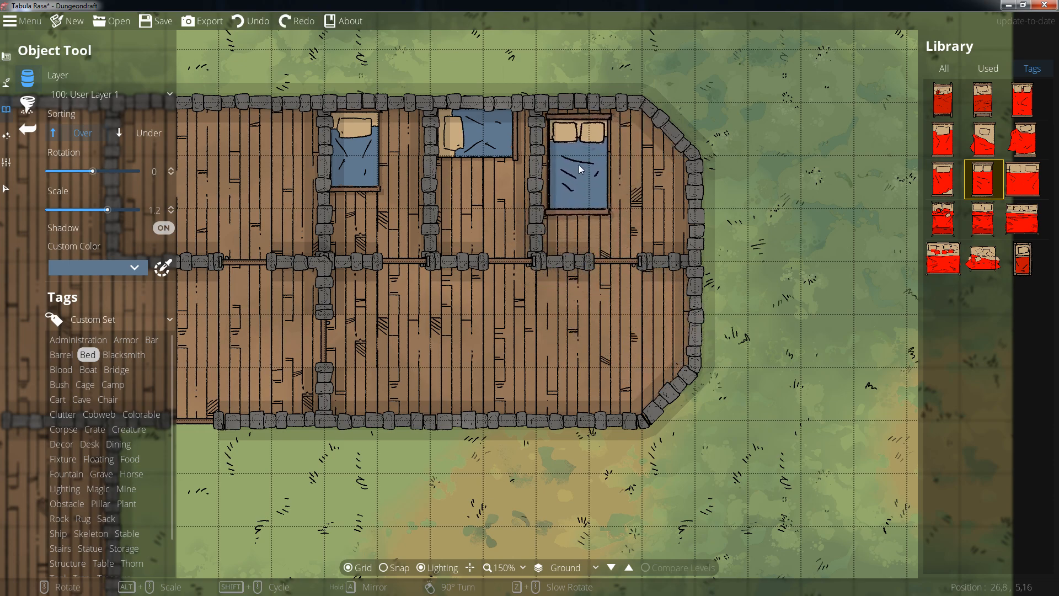
pyautogui.click(611, 157)
# Step: Filter the objects by Crate and place large crates in the storage room's northeast corner, with one rotated -15 degrees on top
pyautogui.press('d')
pyautogui.moveTo(735, 347); pyautogui.dragTo(819, 335)
pyautogui.moveTo(413, 409); pyautogui.dragTo(804, 406)
pyautogui.moveTo(639, 346); pyautogui.dragTo(347, 319)
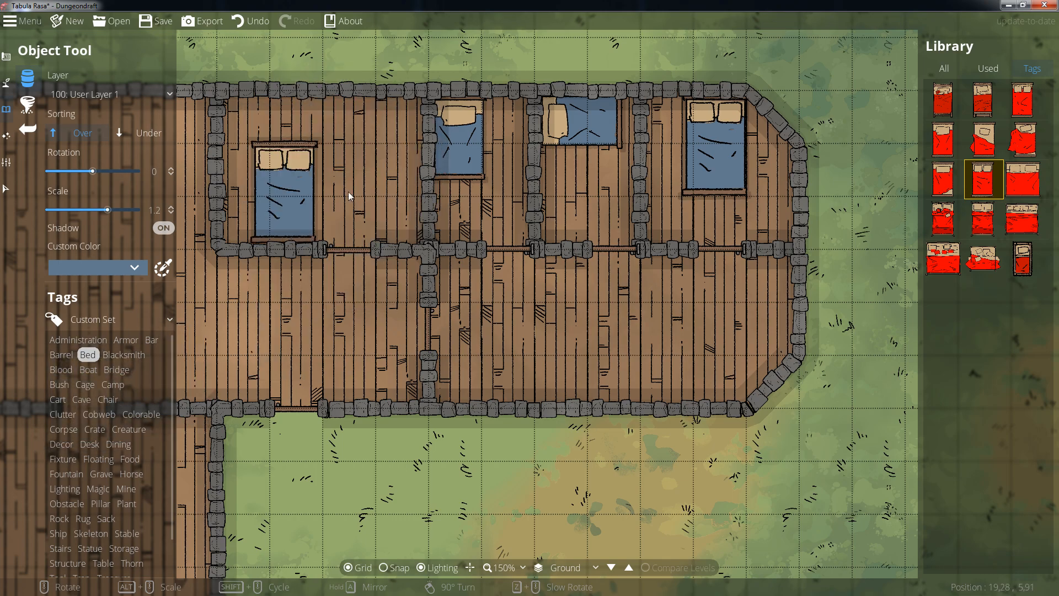
pyautogui.click(94, 429)
pyautogui.moveTo(534, 293); pyautogui.dragTo(582, 351)
pyautogui.click(947, 103)
pyautogui.click(171, 214)
pyautogui.press('Return')
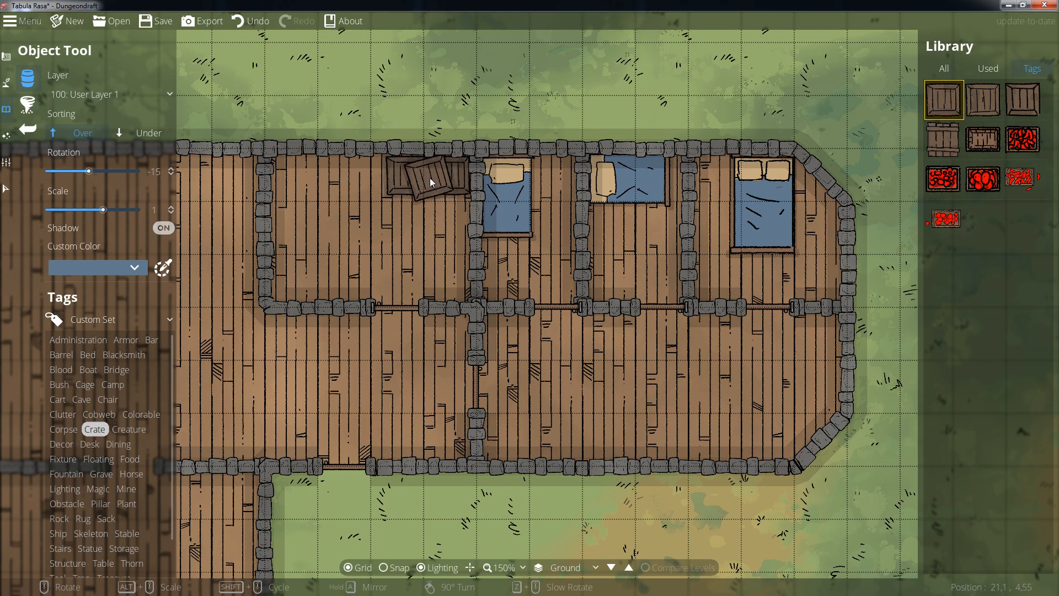
pyautogui.click(429, 177)
# Step: Place small crates rotated -90 degrees side by side along the north wall in the storage room's northwest corner
pyautogui.click(1020, 100)
pyautogui.scroll(-5, 353, 192)
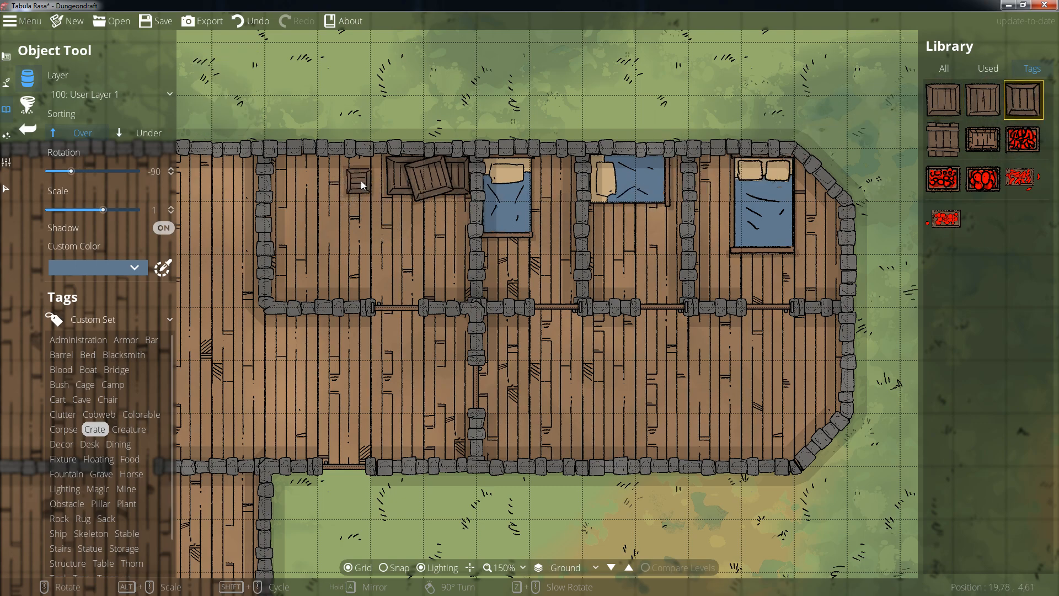
pyautogui.click(310, 170)
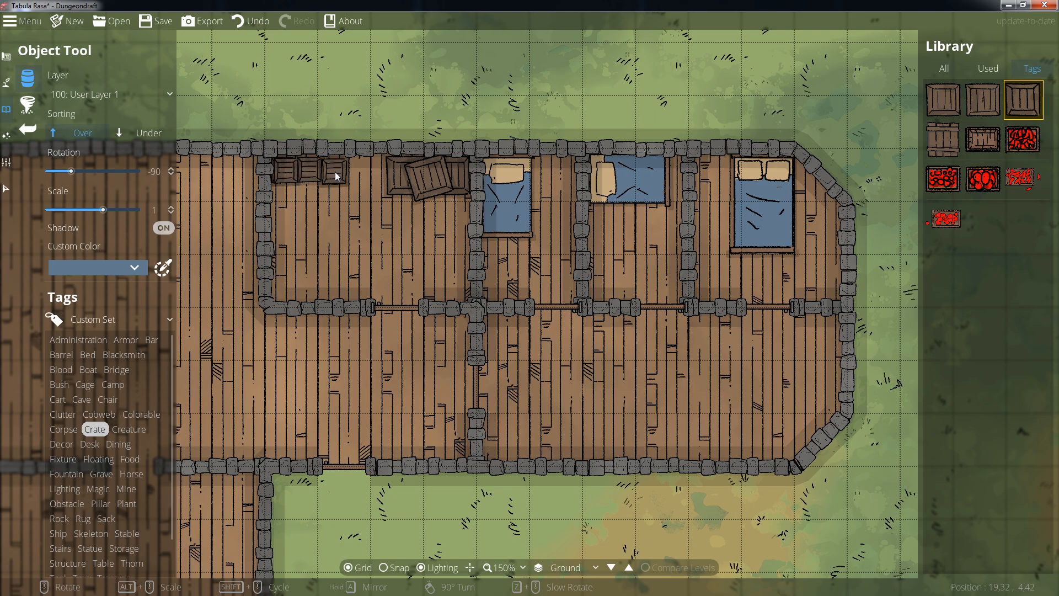
# Step: Add small crates at varied rotations, including -60 degrees, in front of and stacked on the northwest crate row
pyautogui.click(306, 197)
pyautogui.scroll(1, 324, 197)
pyautogui.click(336, 199)
pyautogui.scroll(1, 322, 184)
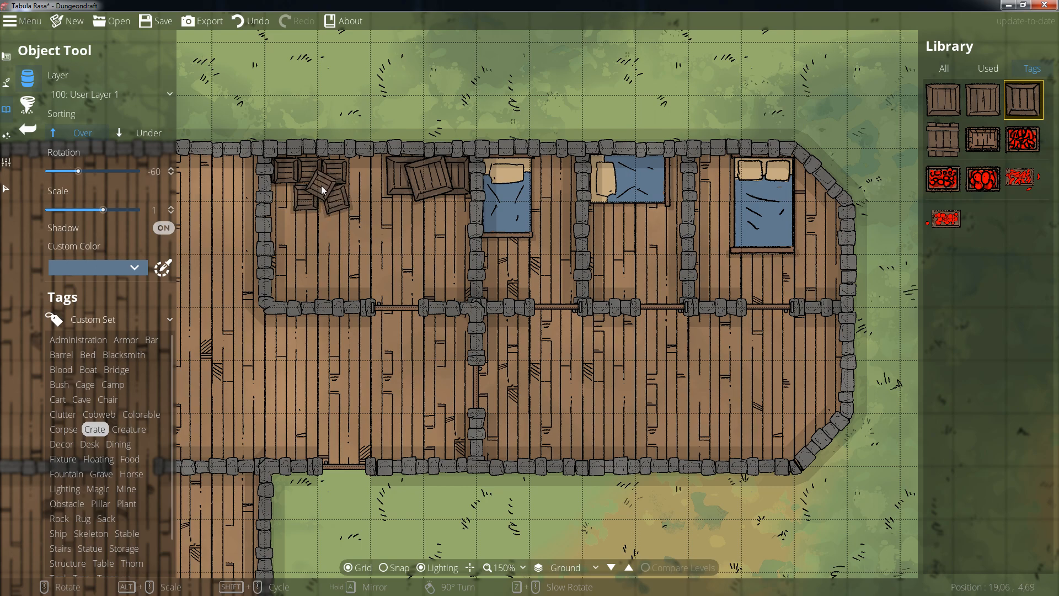
pyautogui.scroll(-1, 293, 173)
pyautogui.click(294, 172)
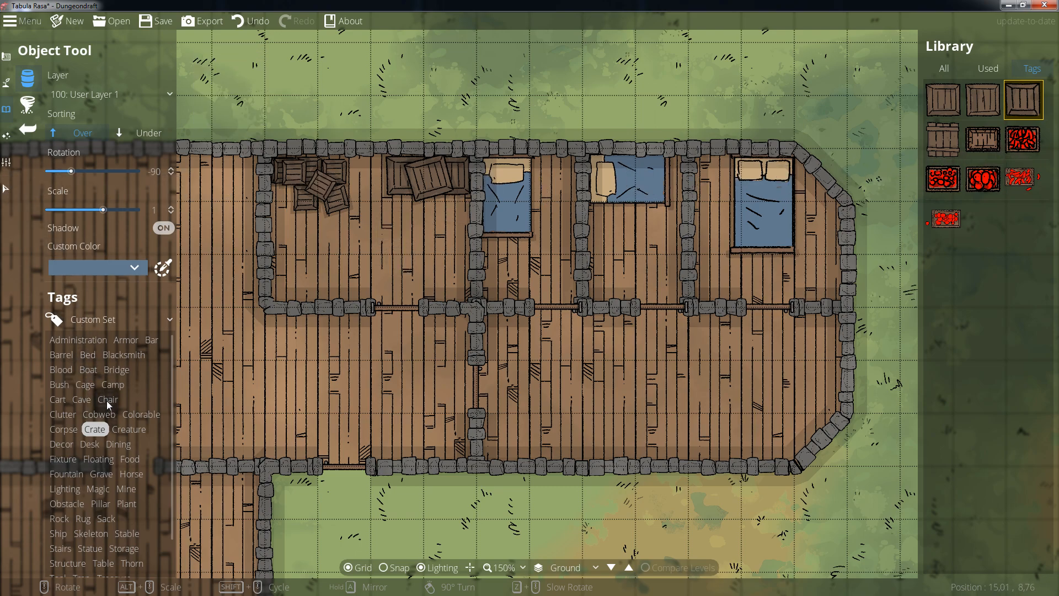
# Step: Filter the objects by Table and place a plank table at 0 degrees against the north wall of the southwest room
pyautogui.scroll(-1, 108, 430)
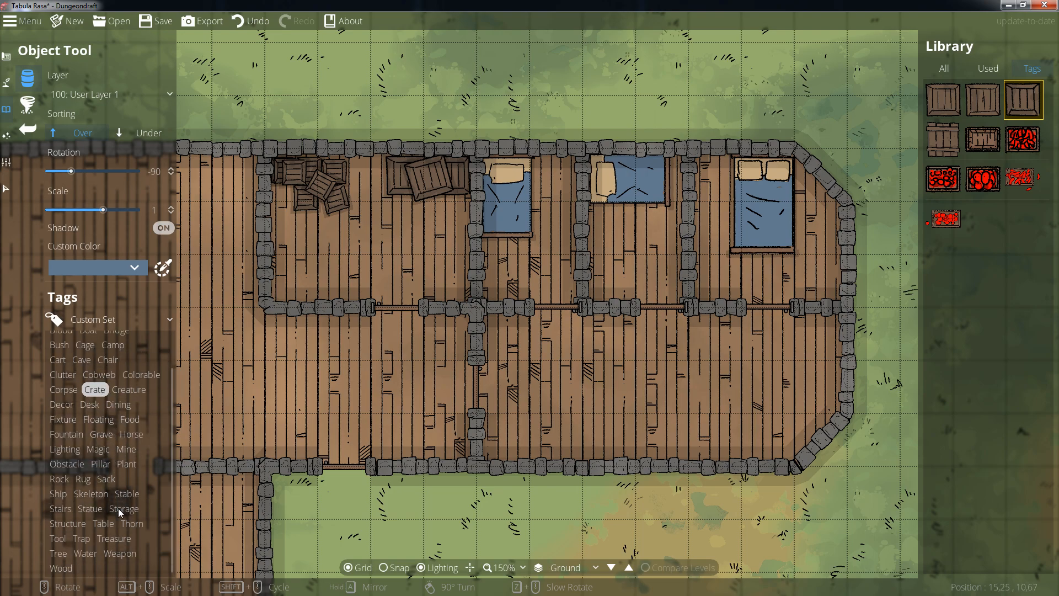
pyautogui.click(103, 523)
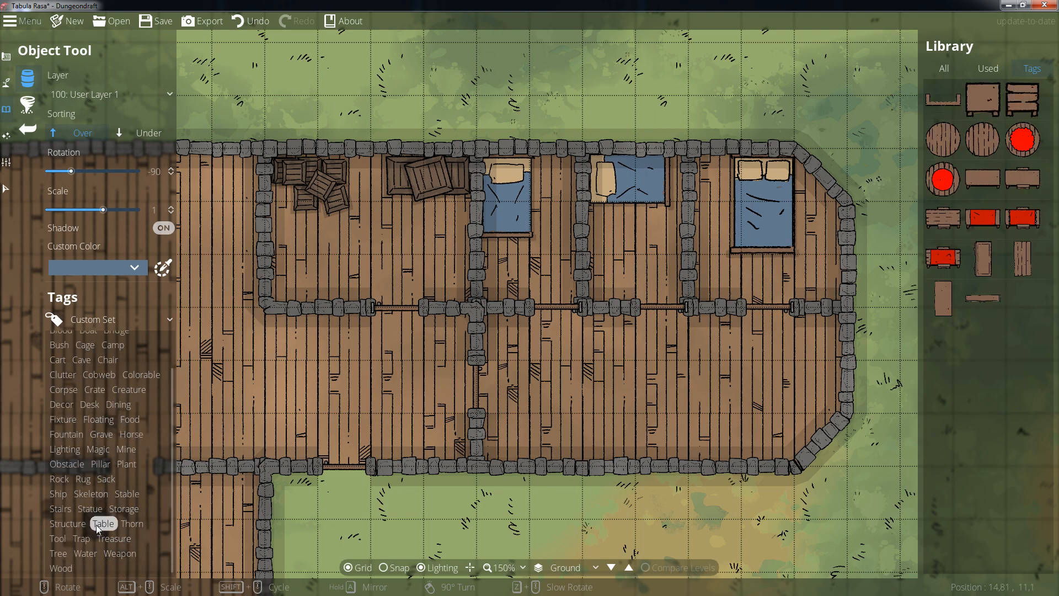
pyautogui.moveTo(602, 255); pyautogui.dragTo(776, 172)
pyautogui.moveTo(499, 352); pyautogui.dragTo(595, 319)
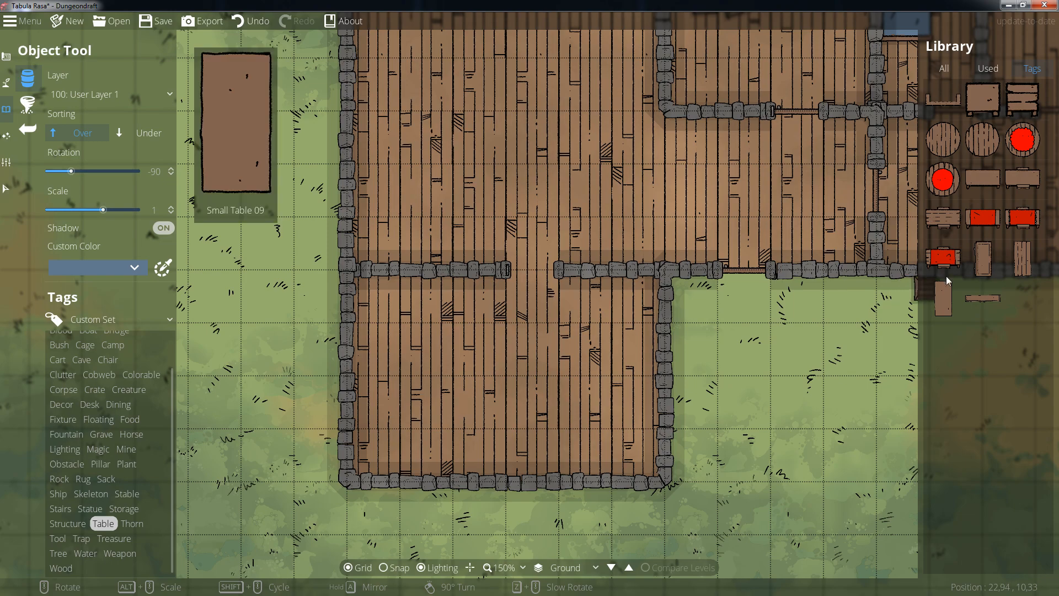
pyautogui.click(1005, 265)
pyautogui.scroll(6, 409, 331)
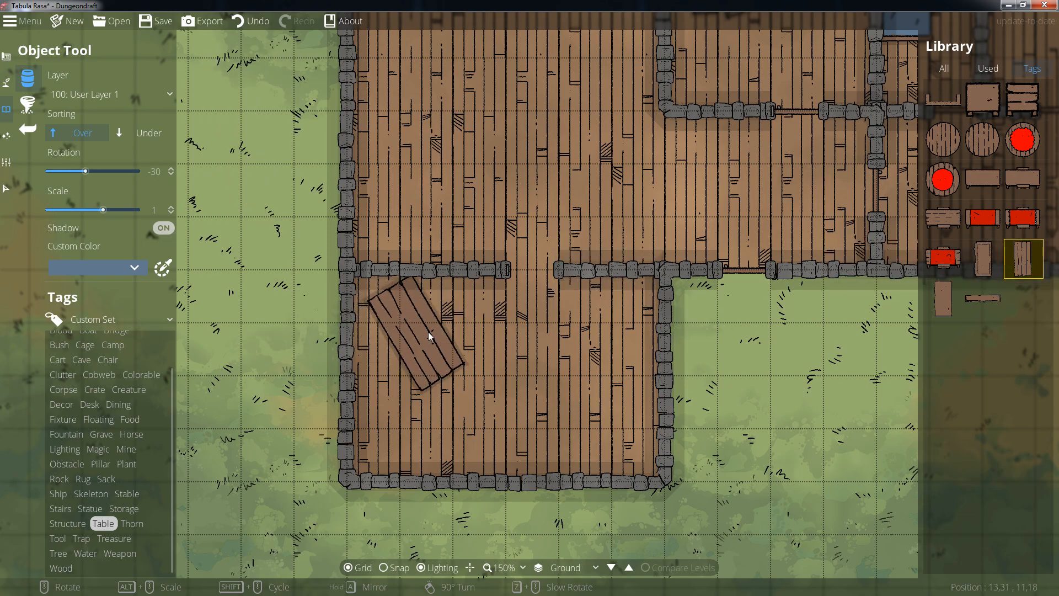
pyautogui.click(428, 331)
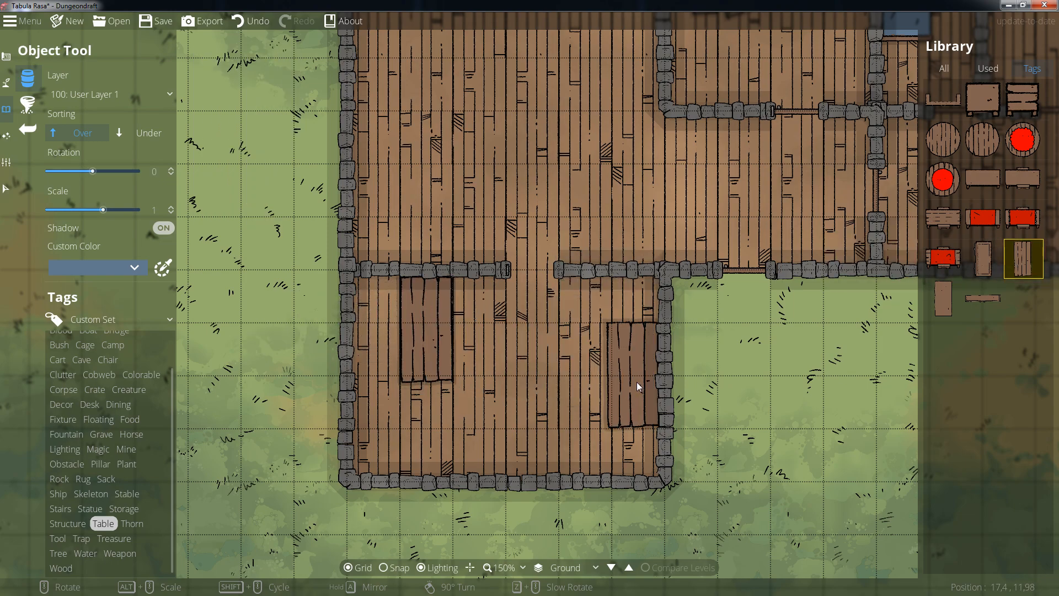
# Step: Filter the objects by Chair and, with sorting set to Under, place chairs at -75 and -90 degrees along the table's west side
pyautogui.scroll(3, 82, 386)
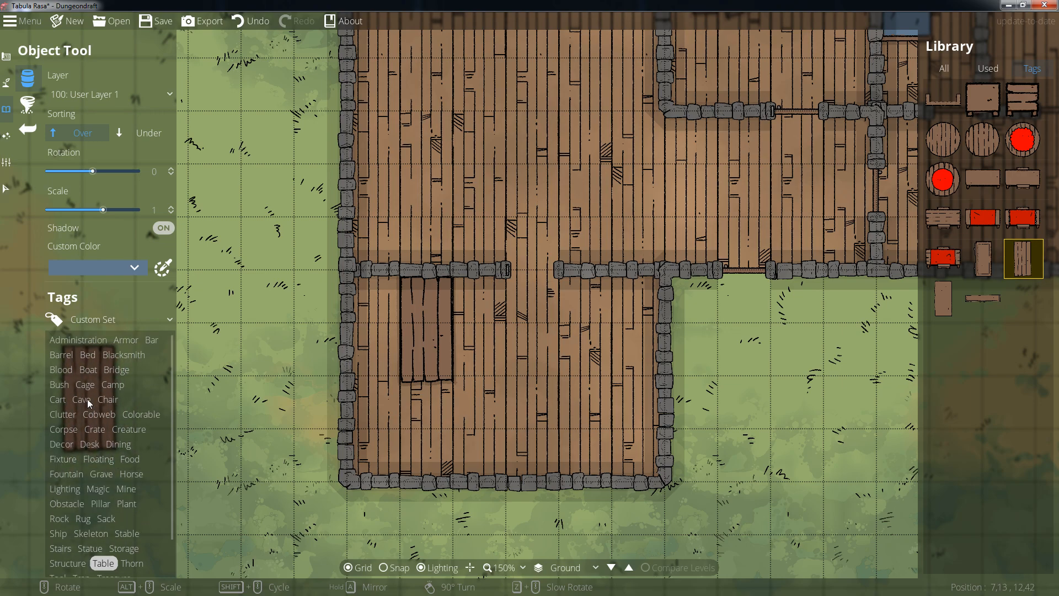
pyautogui.click(107, 399)
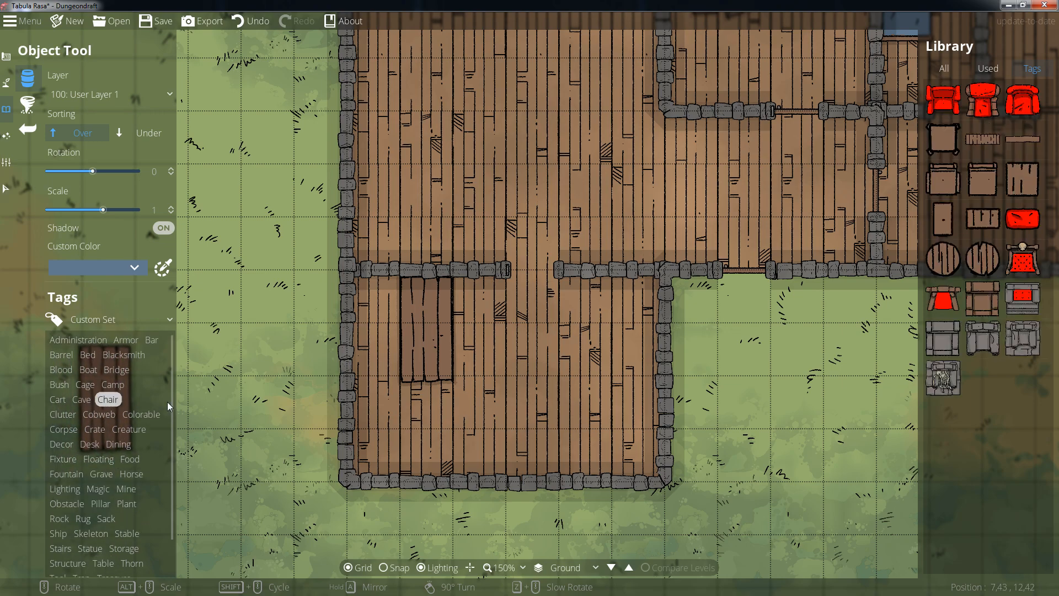
pyautogui.click(982, 178)
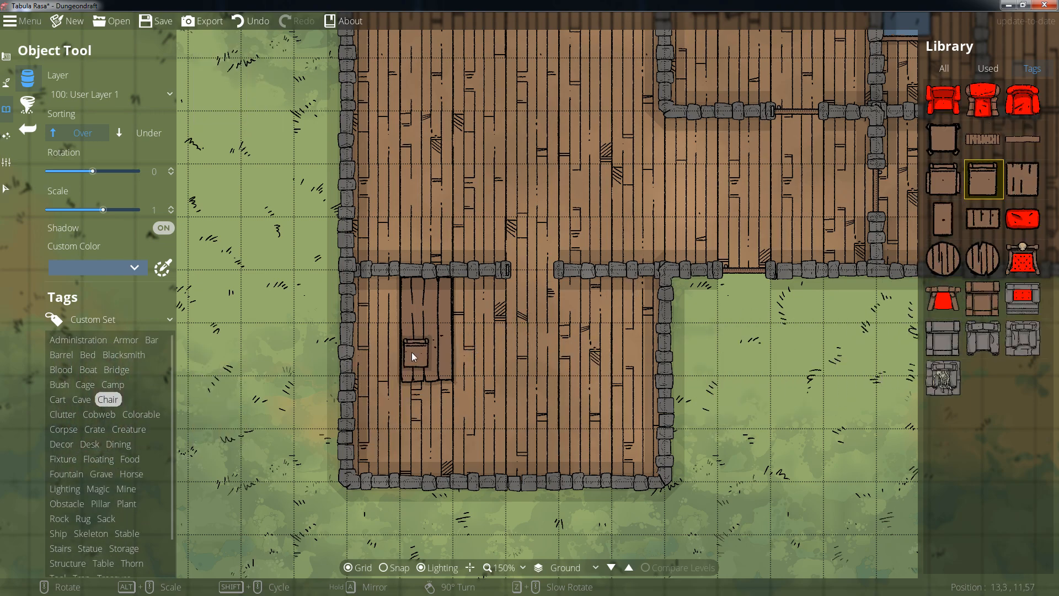
pyautogui.scroll(-4, 403, 328)
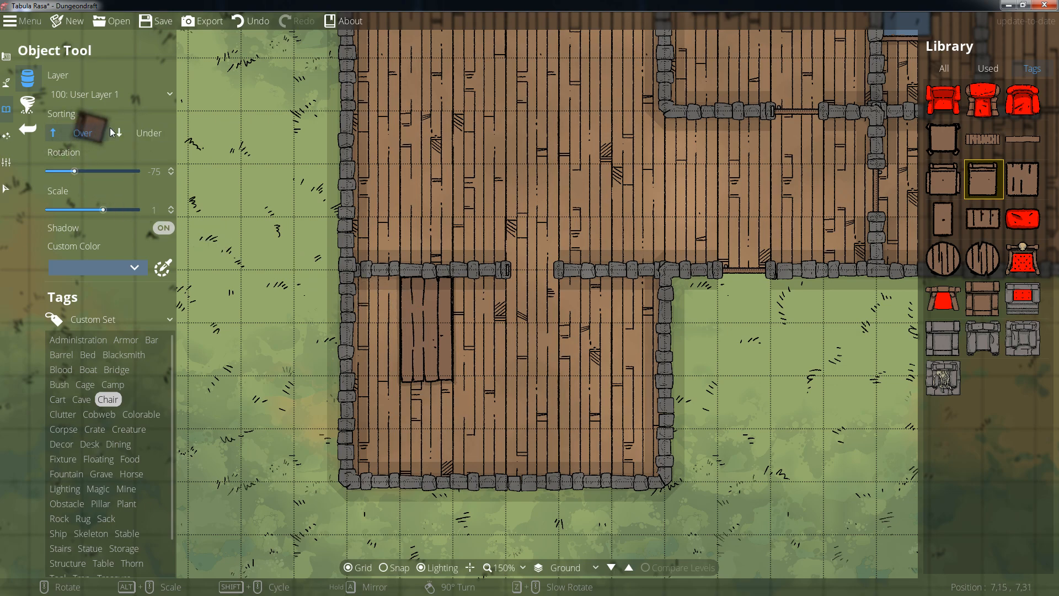
pyautogui.click(130, 136)
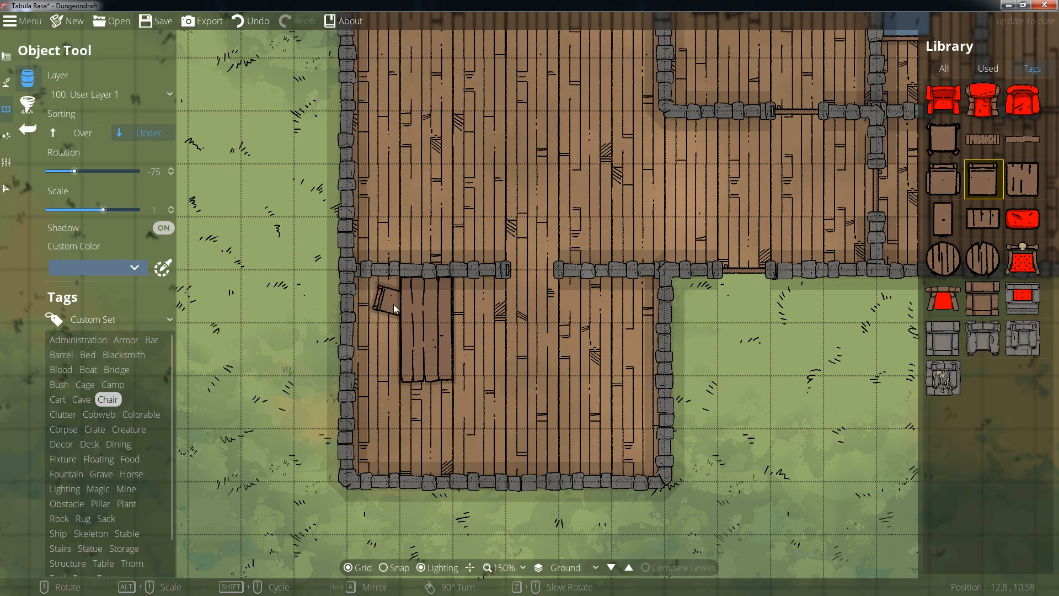
pyautogui.click(397, 304)
pyautogui.scroll(-1, 396, 357)
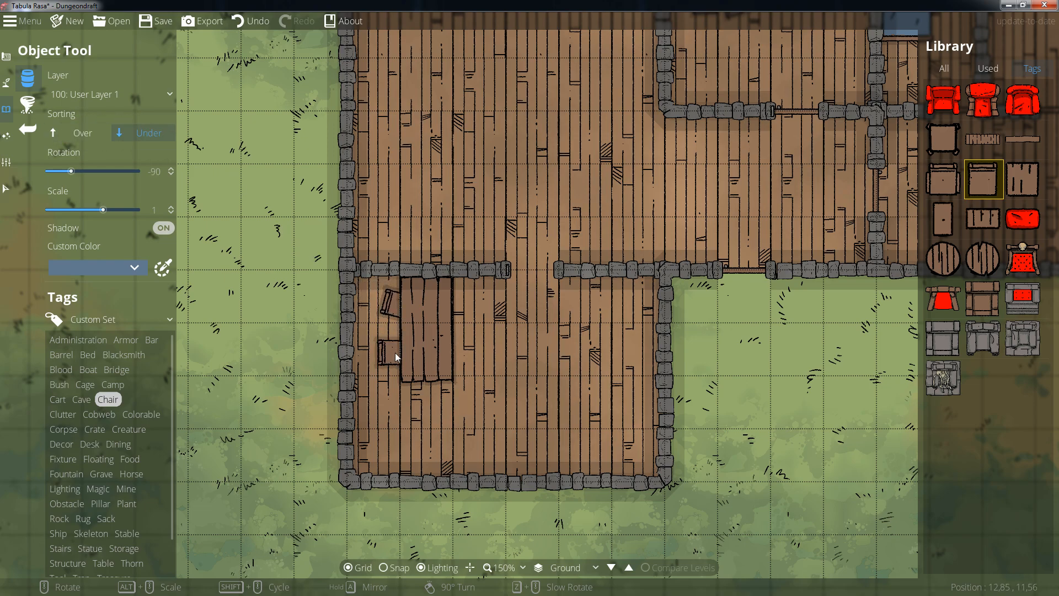
pyautogui.click(402, 356)
# Step: Place two chairs on the table's east side, the lower at 90 degrees and the upper turned out at 60 degrees
pyautogui.scroll(-9, 464, 348)
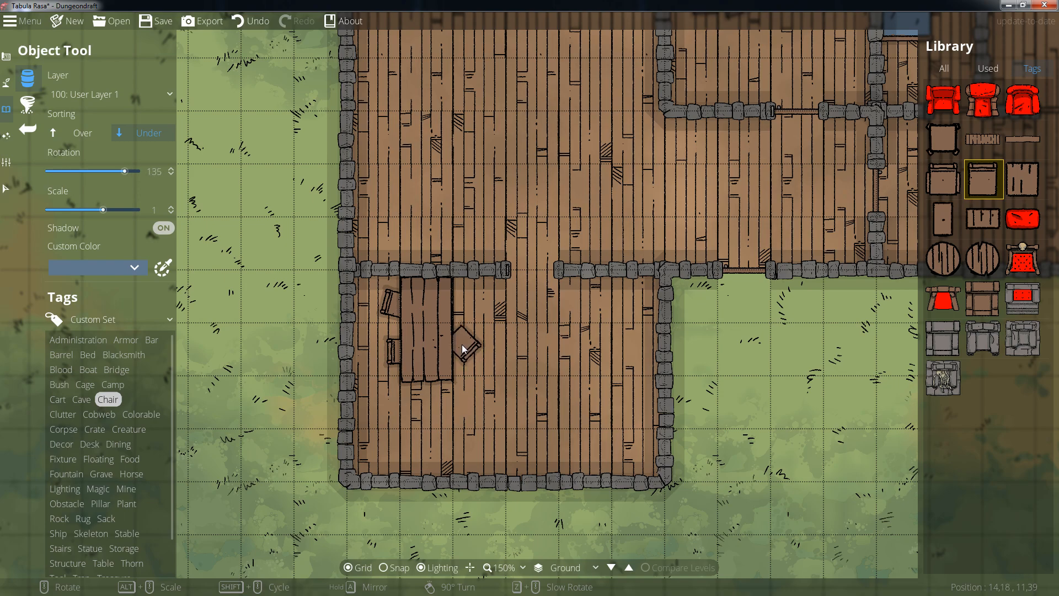
pyautogui.click(457, 358)
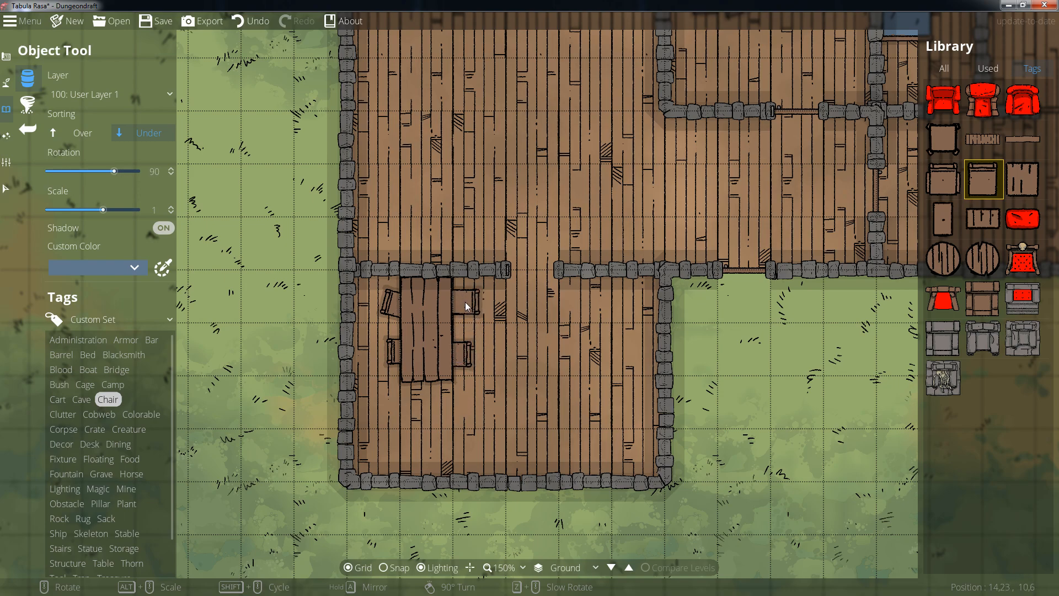
pyautogui.click(475, 299)
# Step: Filter the object library with the Living Quarters tag set
pyautogui.moveTo(545, 379); pyautogui.dragTo(472, 369)
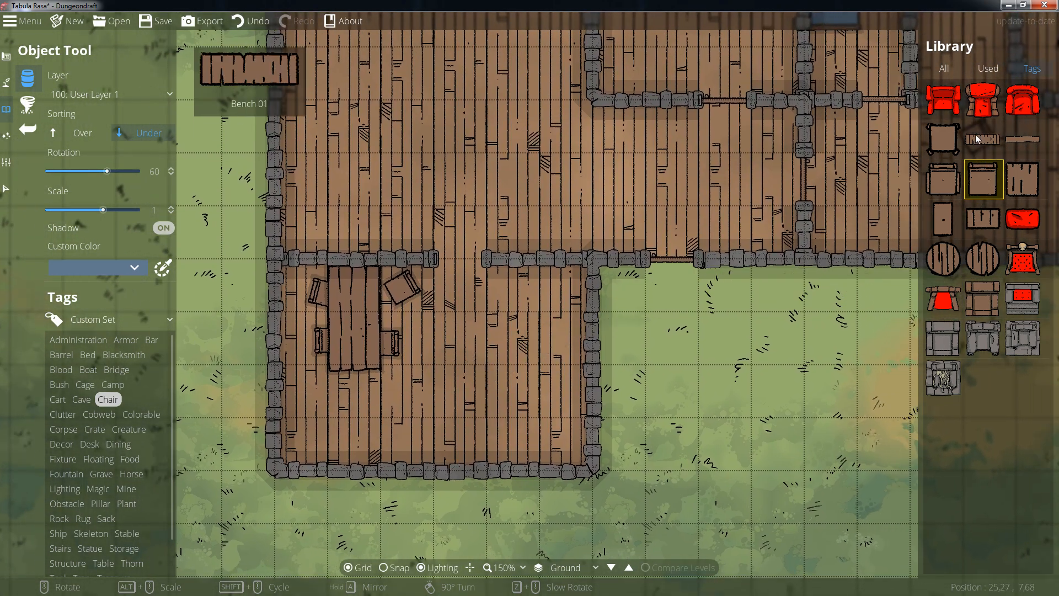
pyautogui.moveTo(560, 260); pyautogui.dragTo(553, 430)
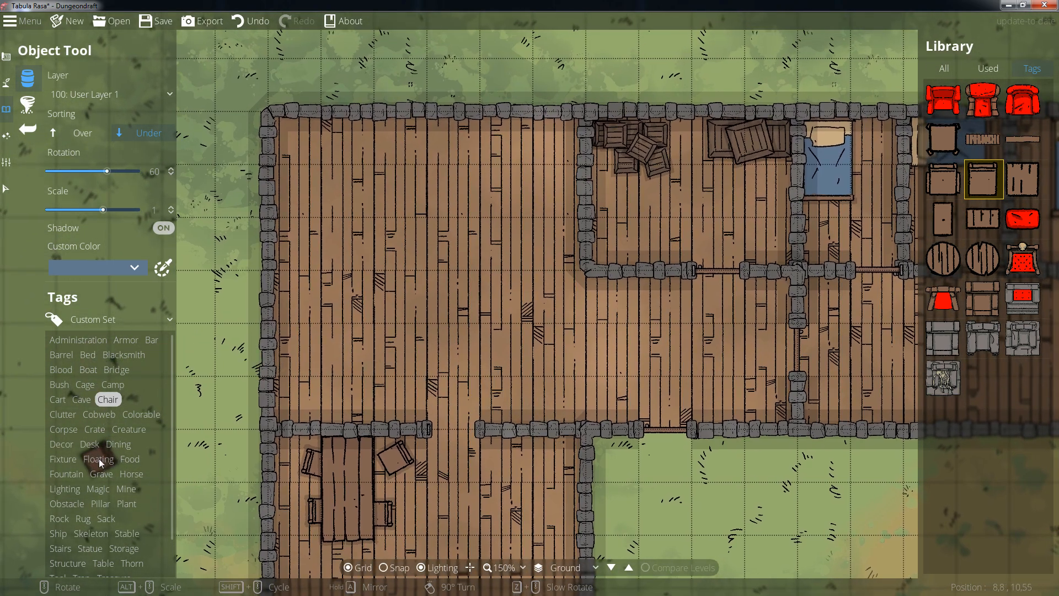
pyautogui.click(130, 319)
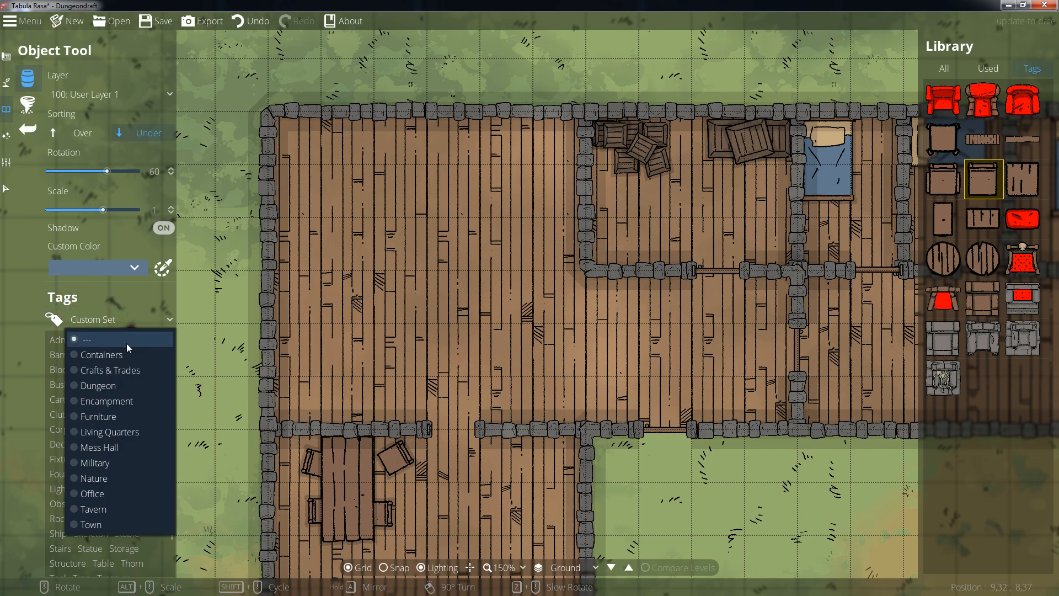
pyautogui.click(113, 435)
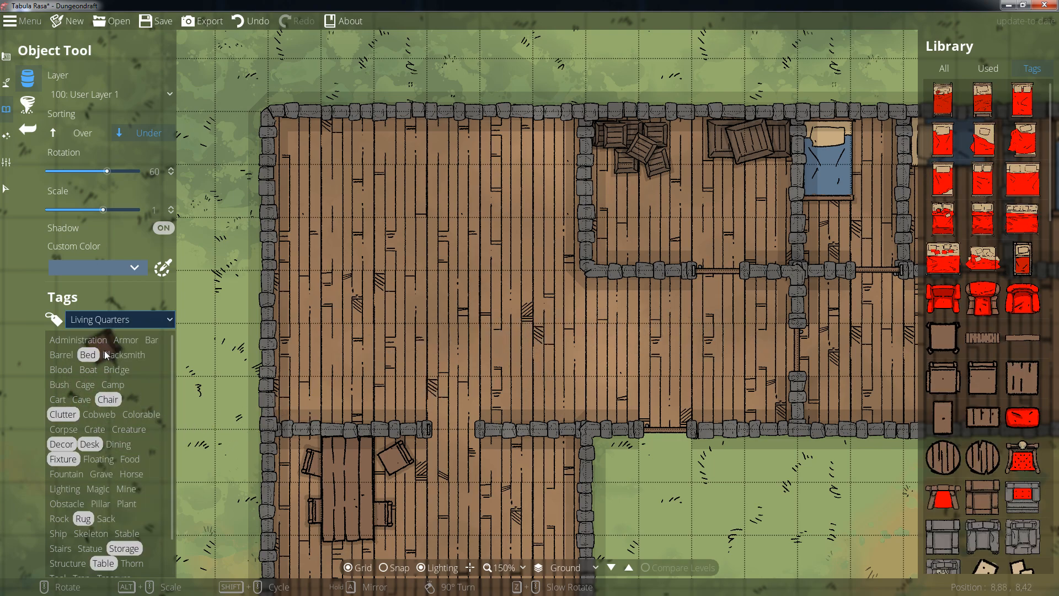
# Step: Place a fireplace with a wooden mantel at 0 degrees and scale 1.2 against the large west room's north wall
pyautogui.scroll(-3, 995, 438)
pyautogui.scroll(-10, 995, 438)
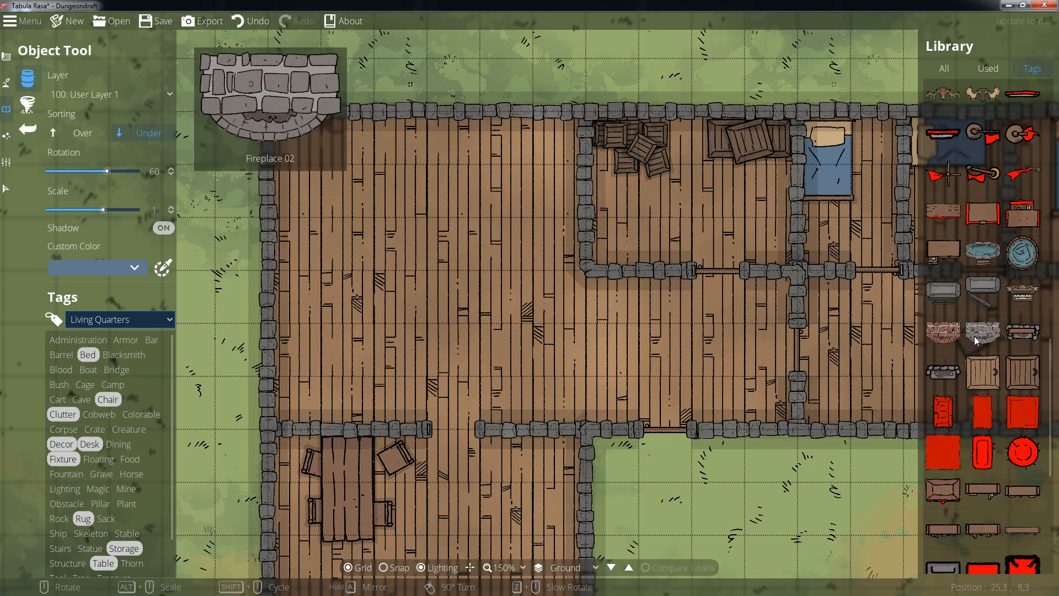
pyautogui.click(1023, 331)
pyautogui.scroll(-4, 439, 160)
pyautogui.keyDown('alt'); pyautogui.scroll(2, 430, 127); pyautogui.keyUp('alt')
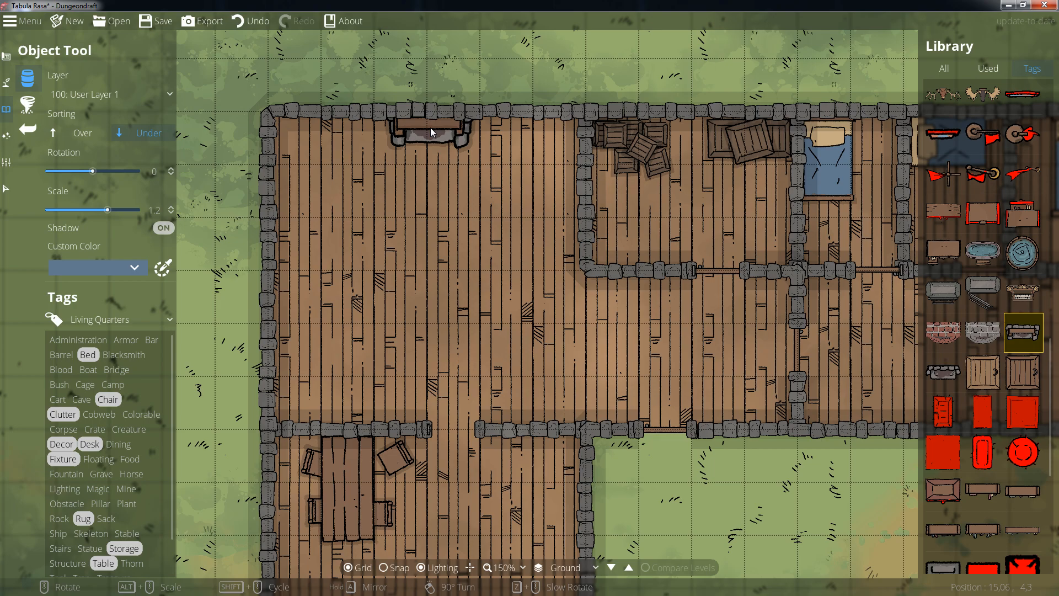
pyautogui.click(430, 128)
# Step: Lay a large square rug in brown at scale 1 and 0 degrees on the floor south of the fireplace
pyautogui.keyDown('alt'); pyautogui.scroll(-2, 462, 200); pyautogui.keyUp('alt')
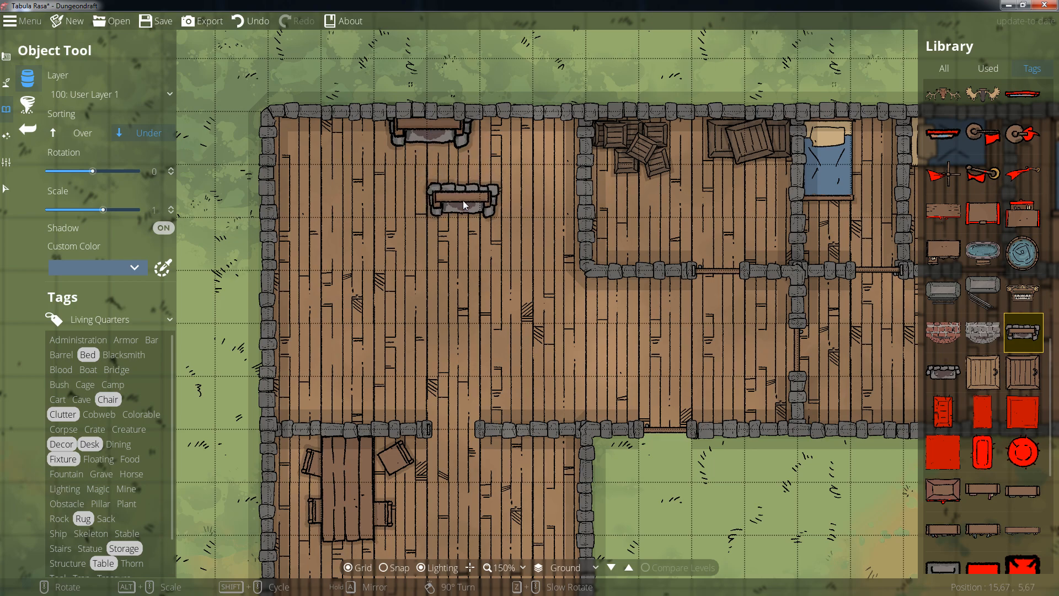
pyautogui.click(942, 451)
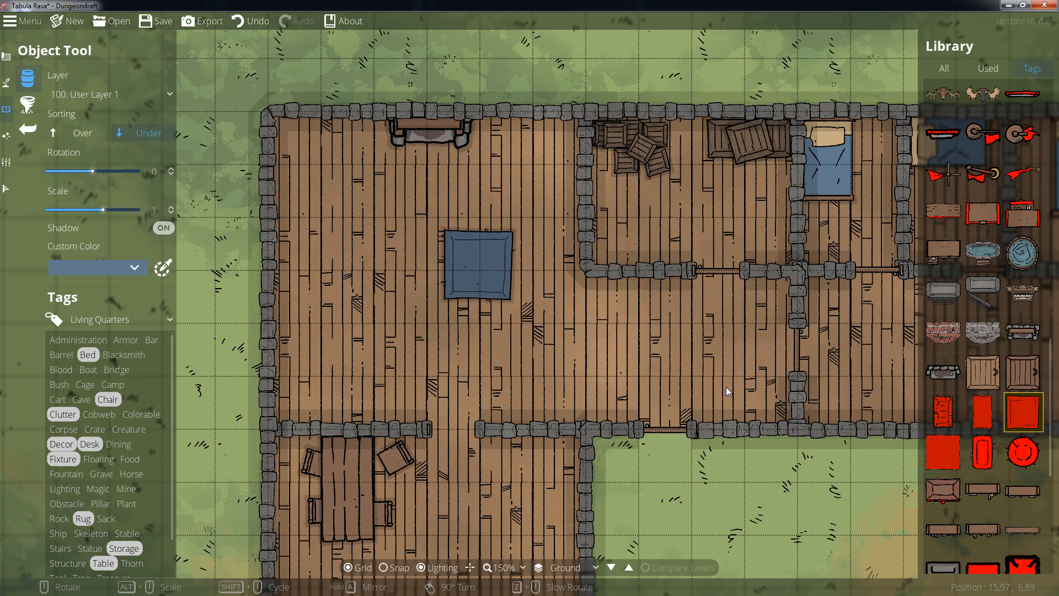
pyautogui.click(117, 264)
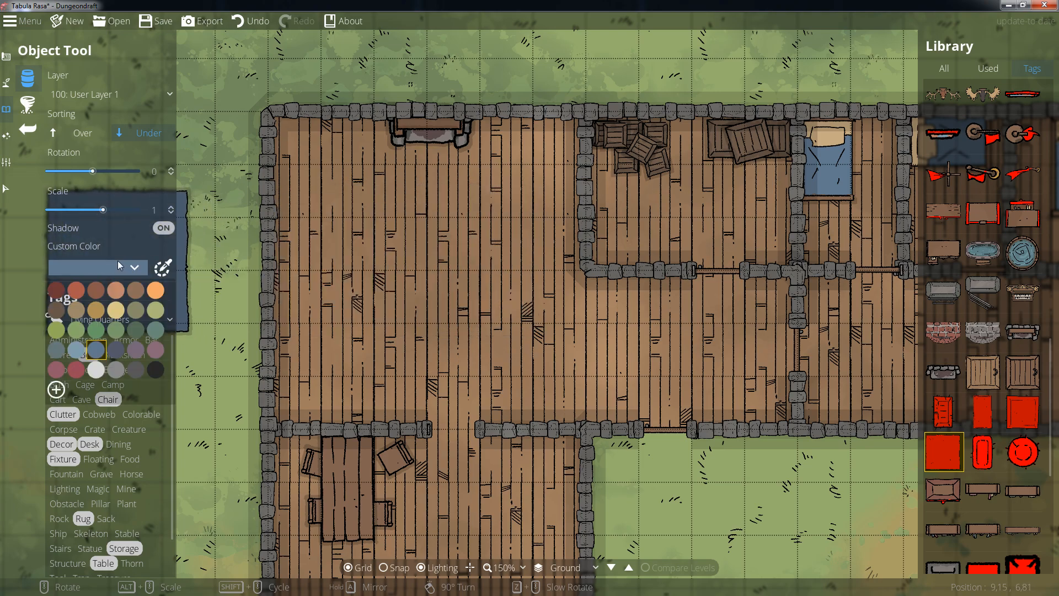
pyautogui.click(134, 290)
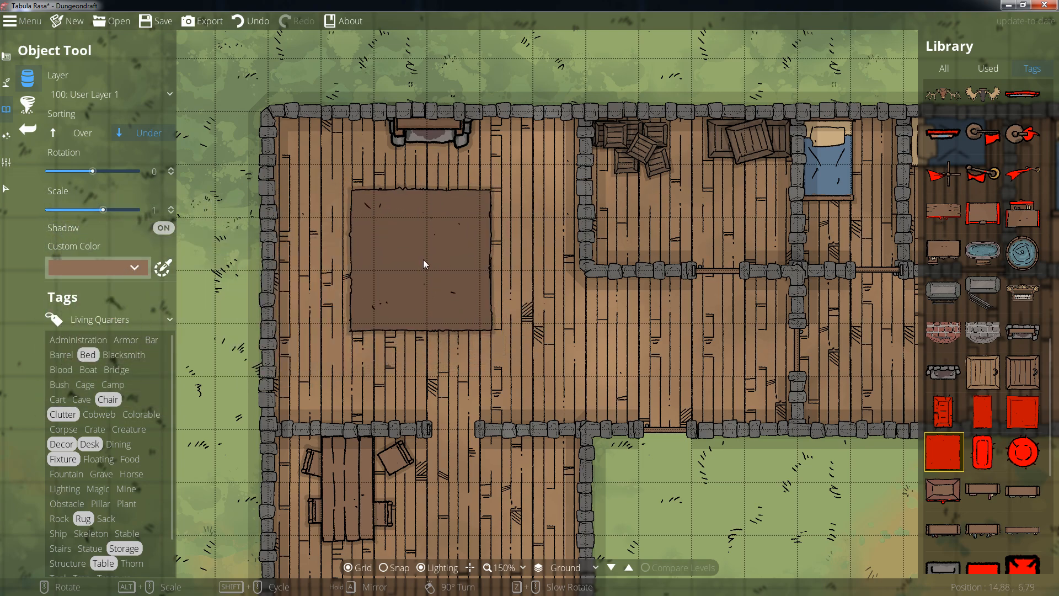
pyautogui.click(430, 257)
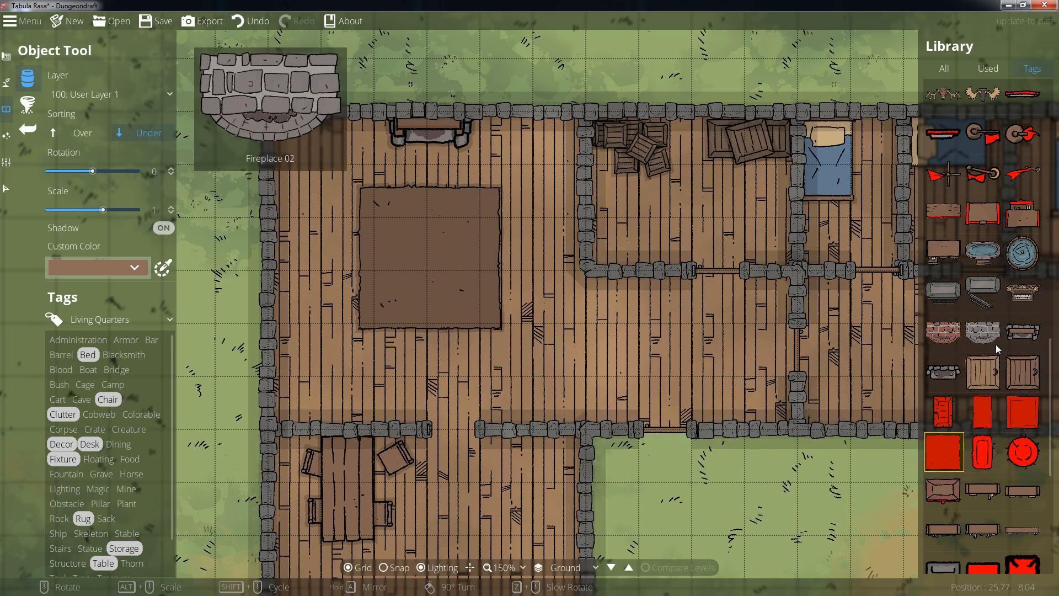
# Step: Set sorting to Over and place a wooden chair at 150 degrees on the rug's east edge
pyautogui.scroll(3, 990, 394)
pyautogui.scroll(10, 986, 403)
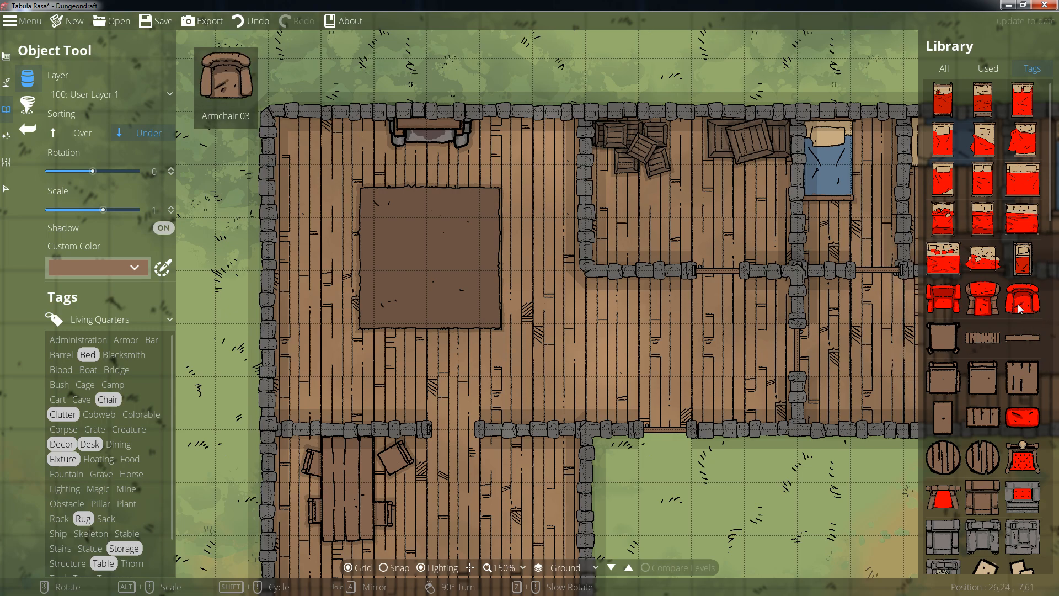
pyautogui.click(943, 378)
pyautogui.click(86, 139)
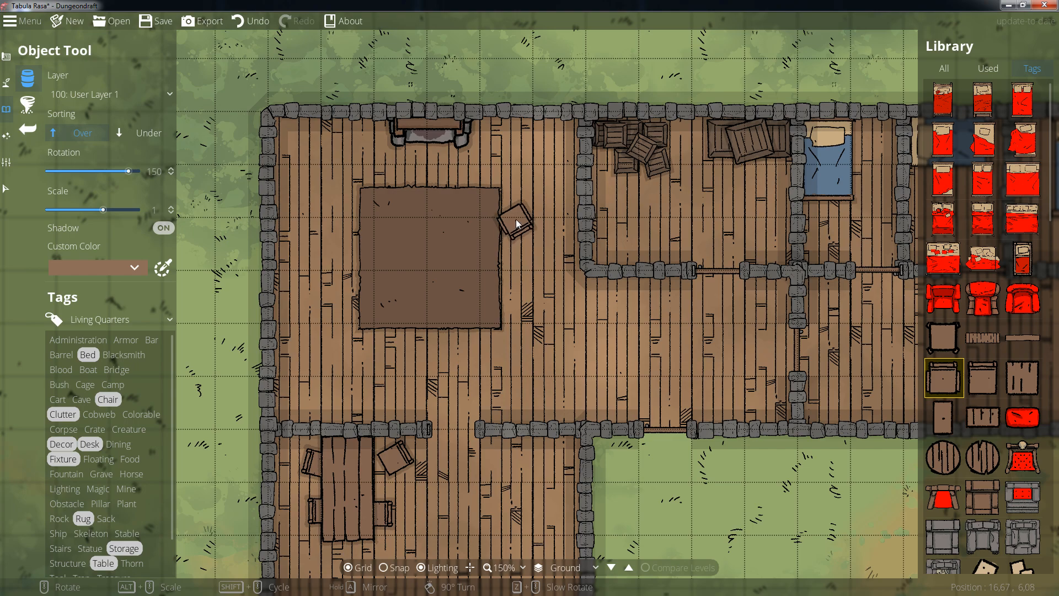
pyautogui.click(505, 220)
# Step: Place two more wooden chairs along the rug's west side, the upper at -120 degrees and the lower at -135 degrees
pyautogui.scroll(6, 367, 231)
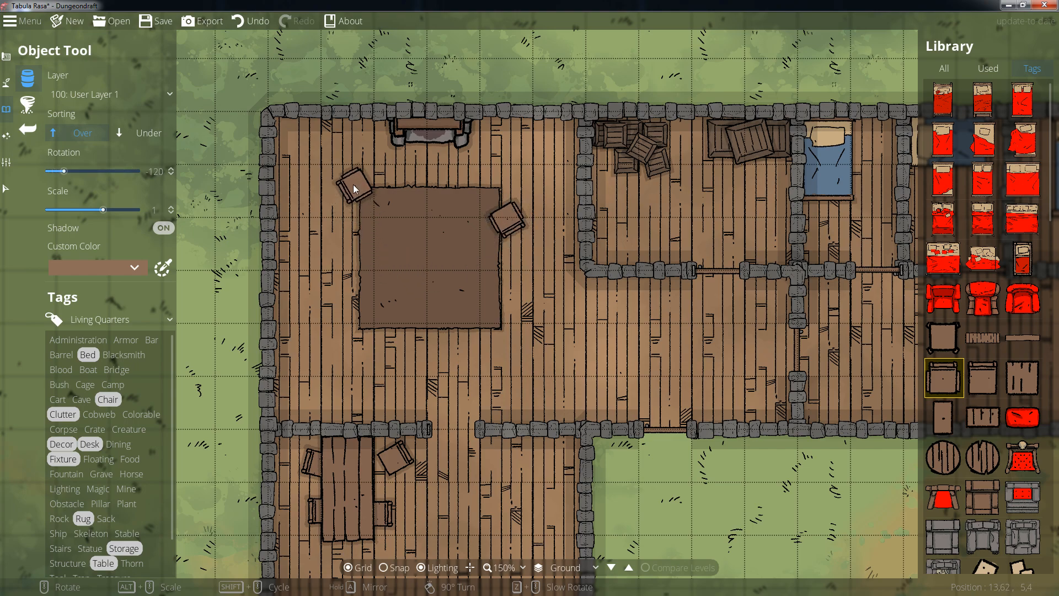
pyautogui.click(344, 180)
pyautogui.scroll(-1, 348, 230)
pyautogui.click(346, 231)
# Step: Place Armchair 03 with a blue-grey custom color at 165 degrees on the rug's east half, facing the fireplace
pyautogui.moveTo(936, 508)
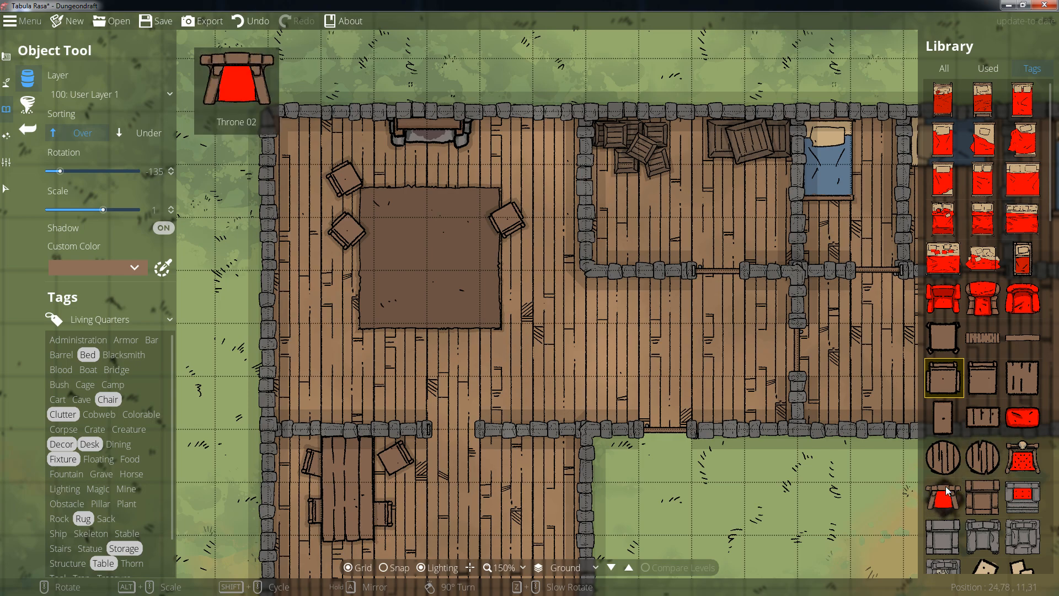
pyautogui.click(1023, 298)
pyautogui.scroll(-4, 446, 245)
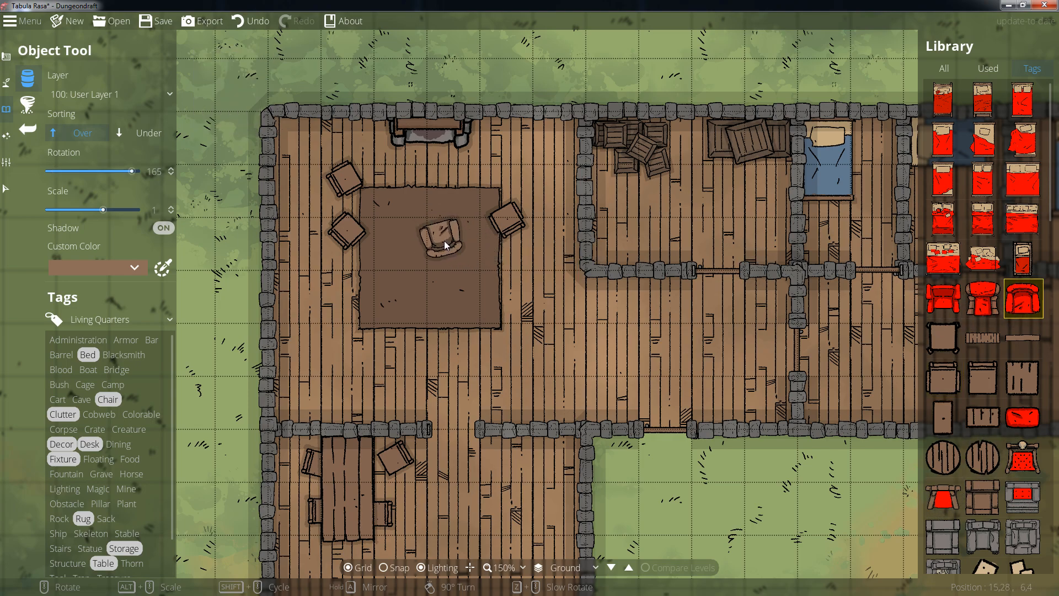
pyautogui.click(131, 268)
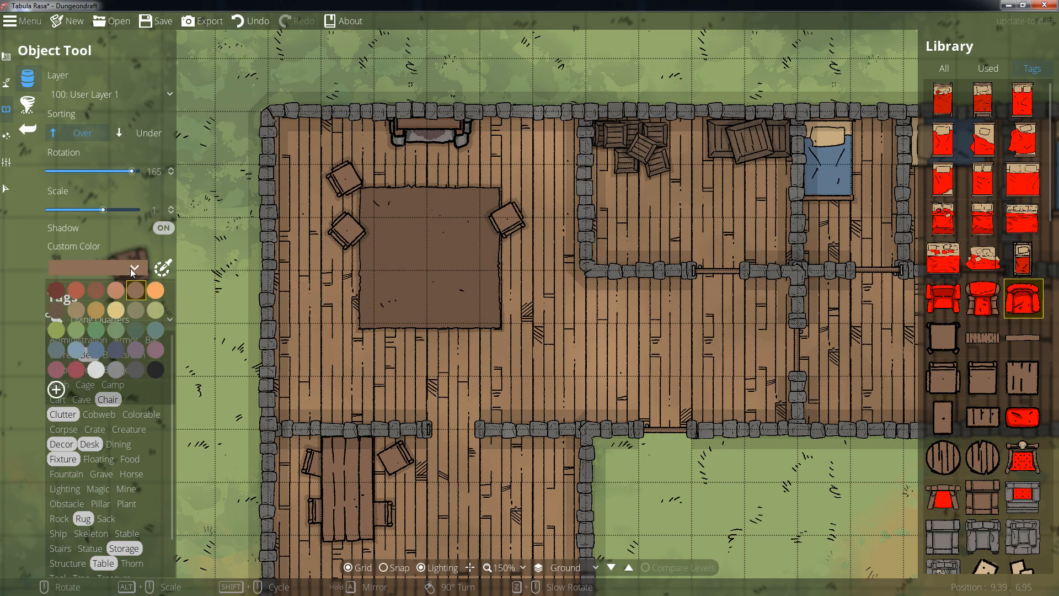
pyautogui.click(84, 352)
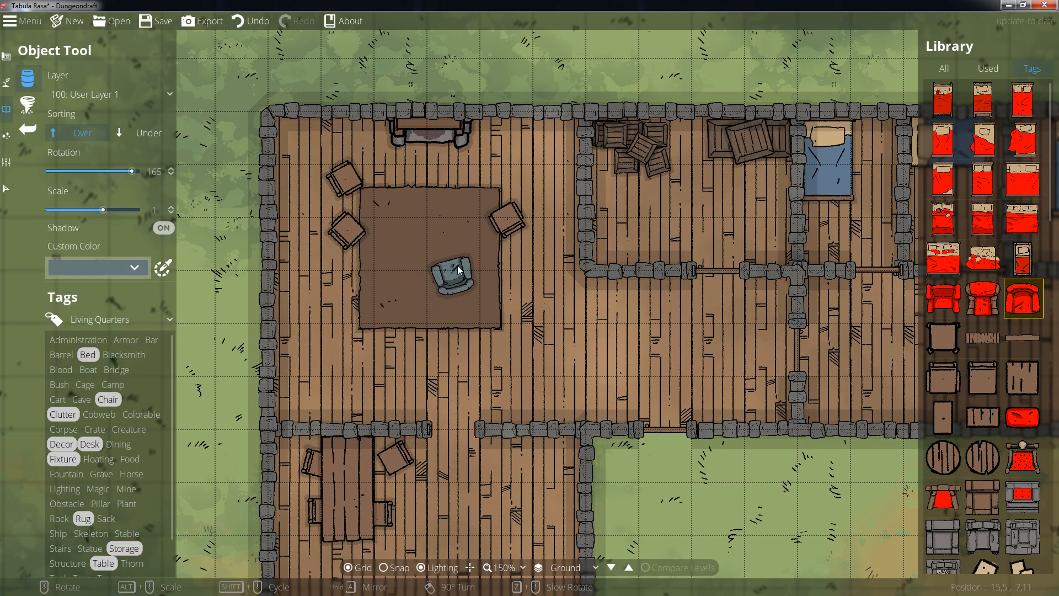
pyautogui.click(464, 254)
# Step: Place a matching armchair at -165 degrees on the rug's west half and put an Ottoman 01 in front of each armchair
pyautogui.scroll(3, 419, 269)
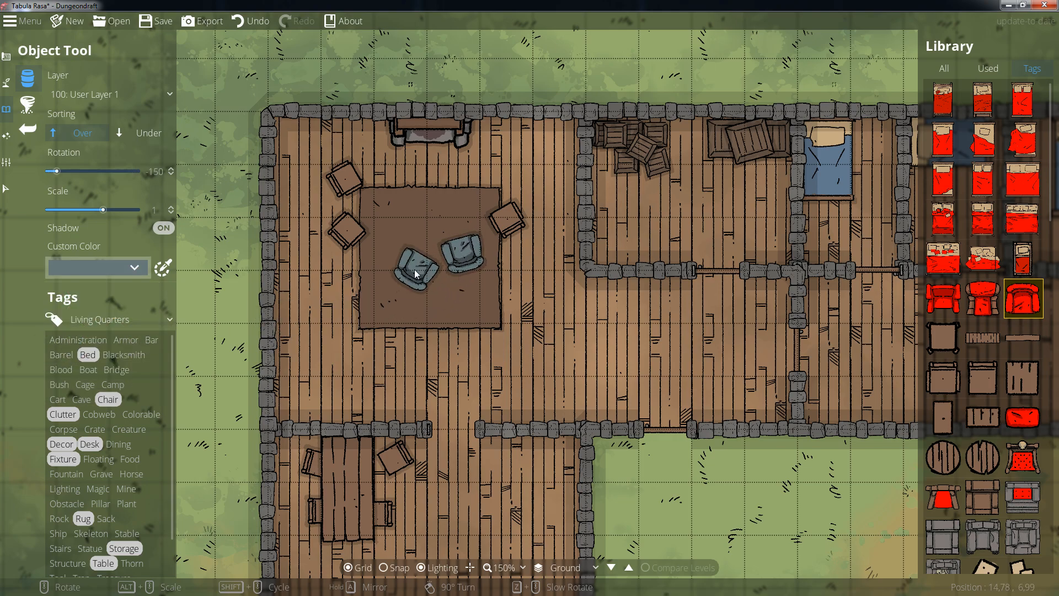
pyautogui.click(399, 255)
pyautogui.click(1027, 430)
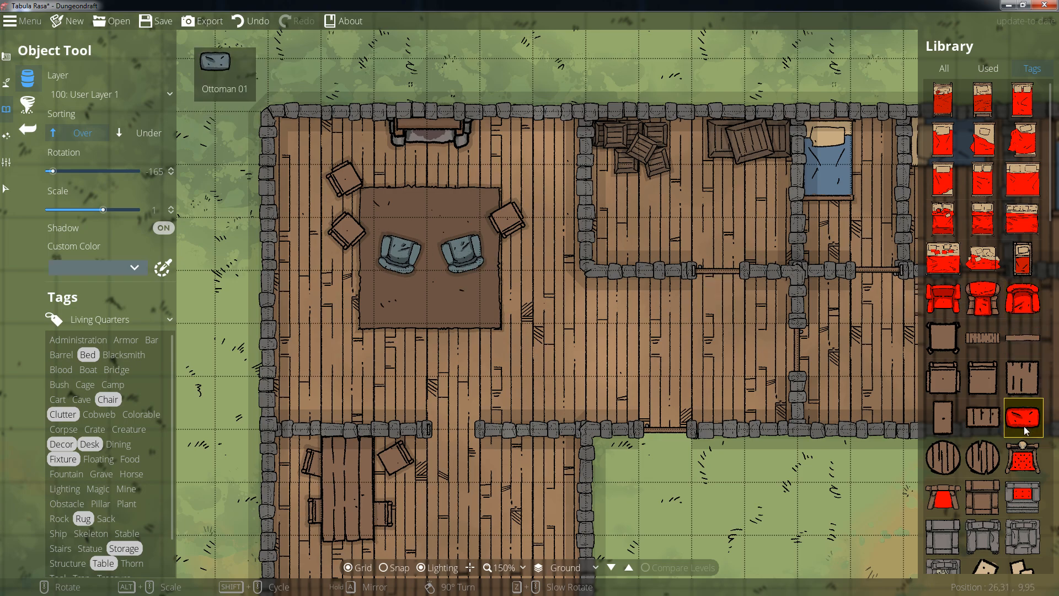
pyautogui.scroll(-3, 447, 224)
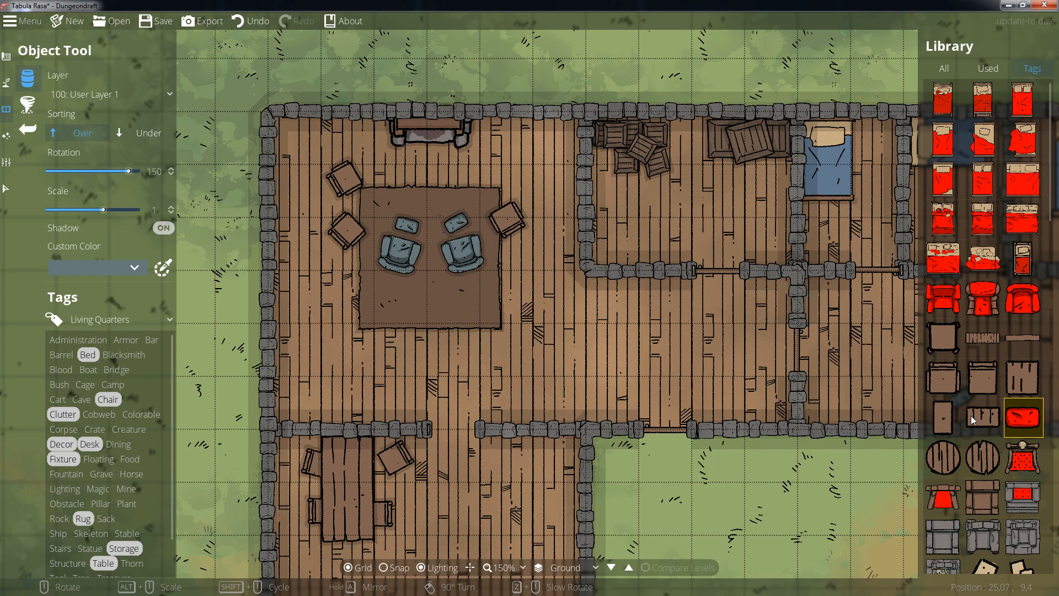
# Step: Mount an antler trophy at 0 degrees over the fireplace in the large west room
pyautogui.scroll(-9, 980, 447)
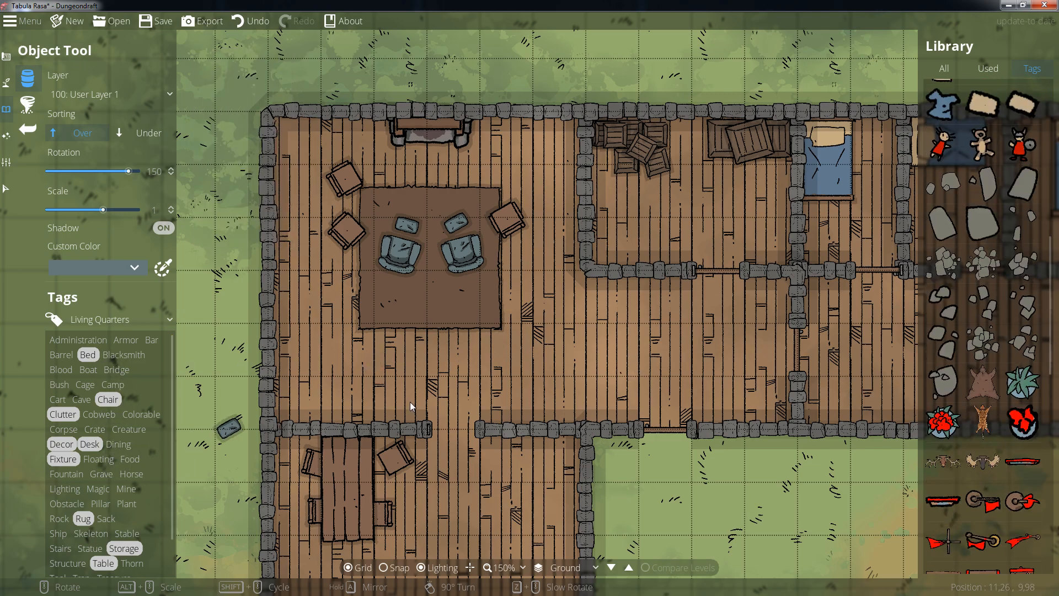
pyautogui.click(984, 462)
pyautogui.scroll(-2, 431, 135)
pyautogui.scroll(-8, 429, 135)
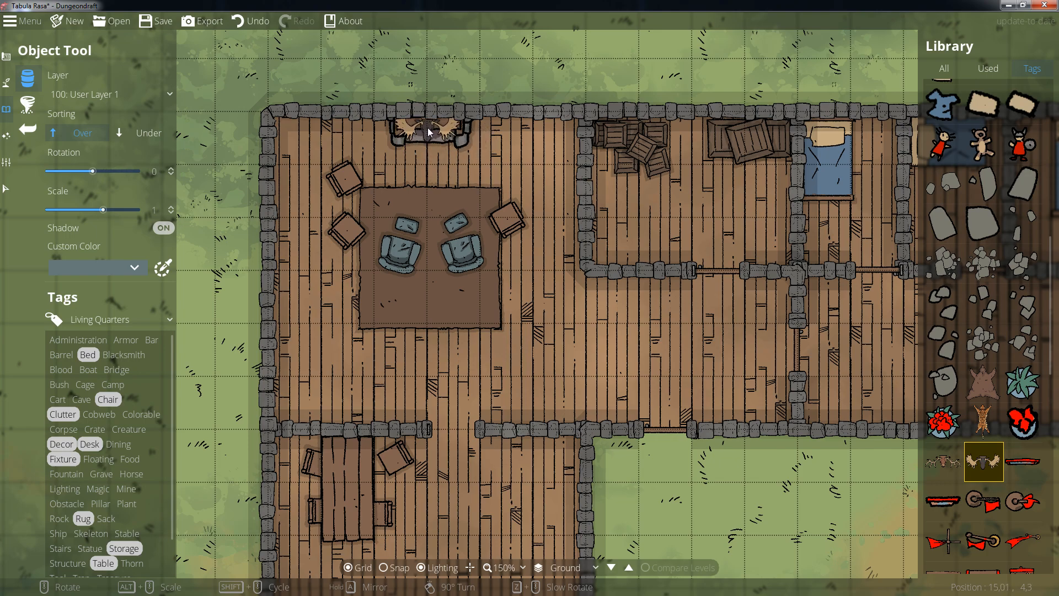
pyautogui.click(429, 132)
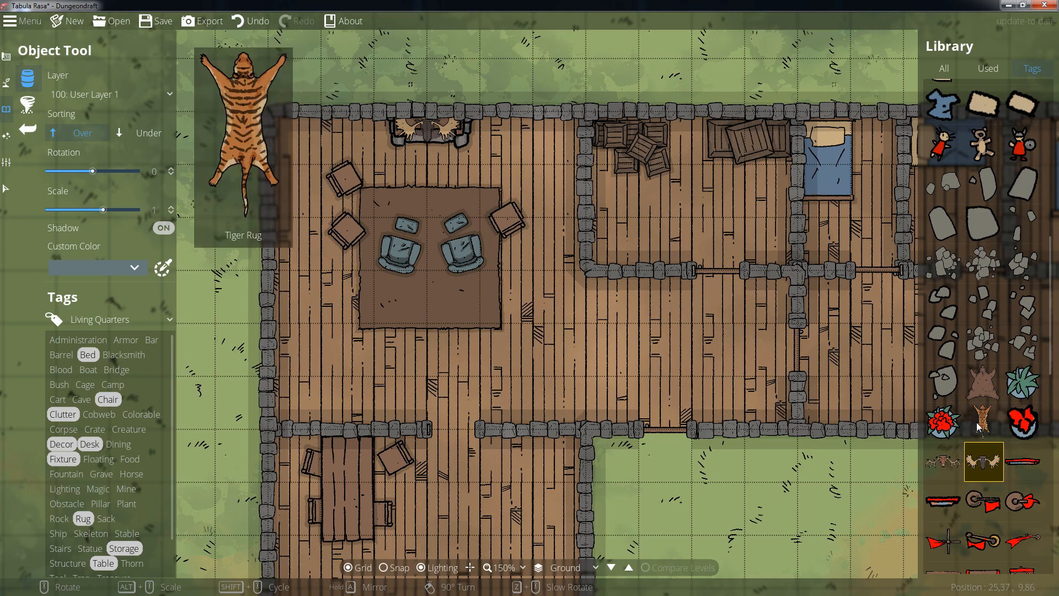
# Step: Lay an animal hide rug at 165 degrees inside the south entrance and place a green plant in the large room's northeast corner
pyautogui.click(990, 393)
pyautogui.scroll(-11, 683, 357)
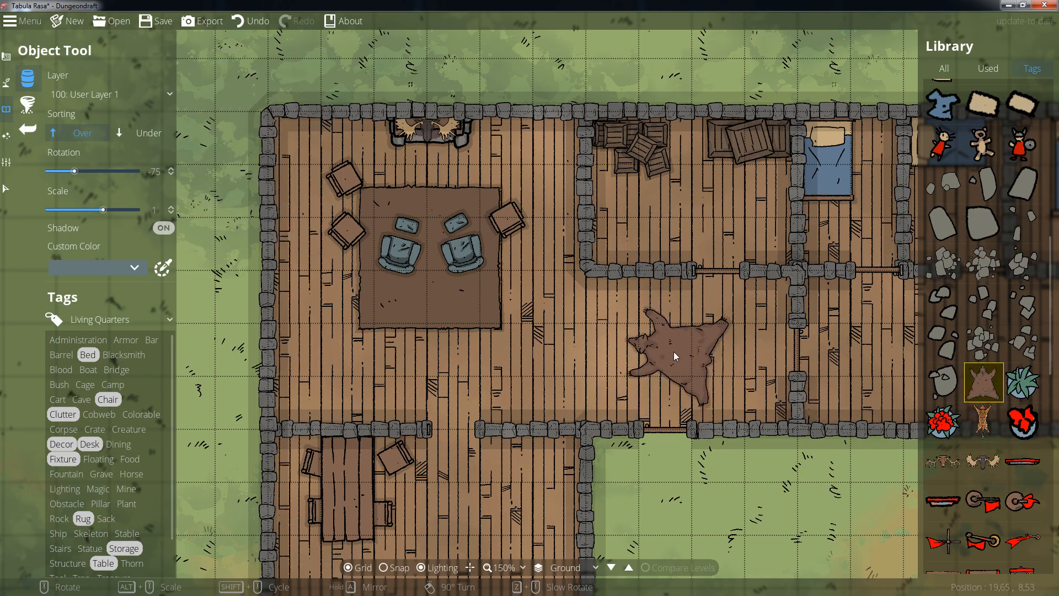
pyautogui.click(653, 350)
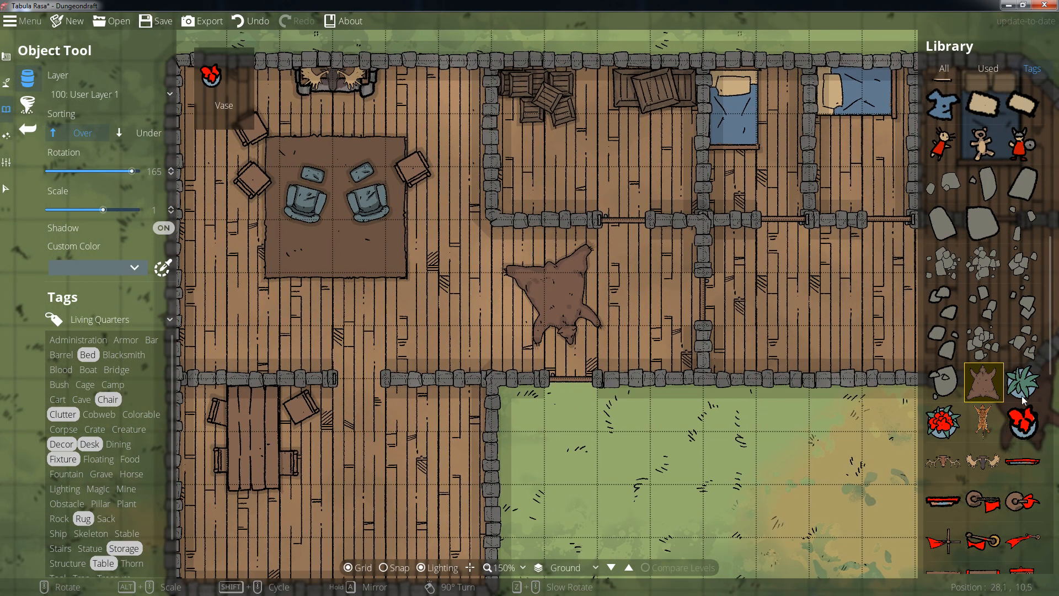
pyautogui.click(1022, 393)
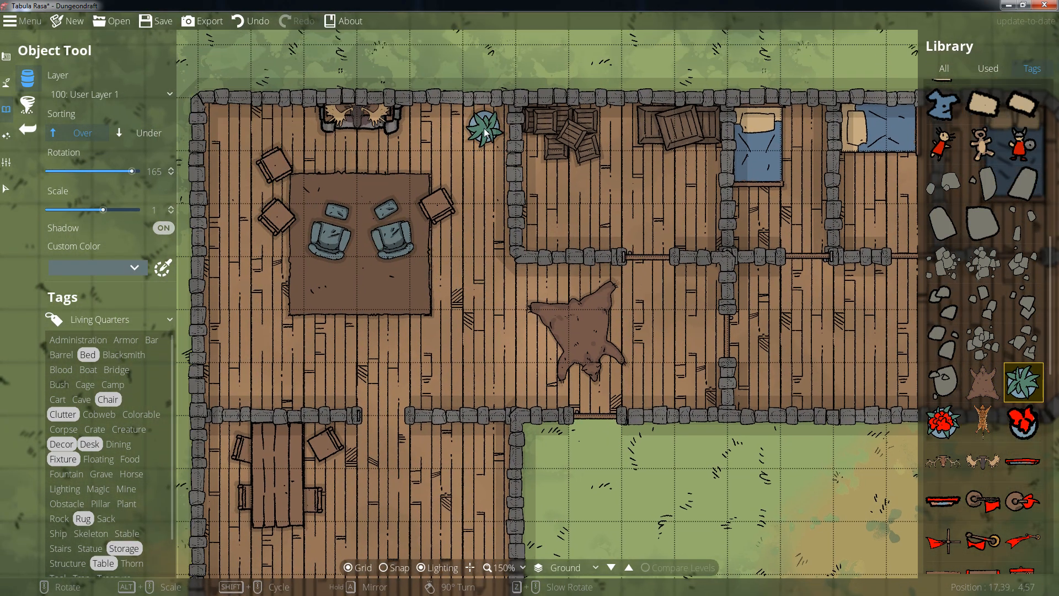
pyautogui.click(485, 132)
pyautogui.scroll(-6, 987, 386)
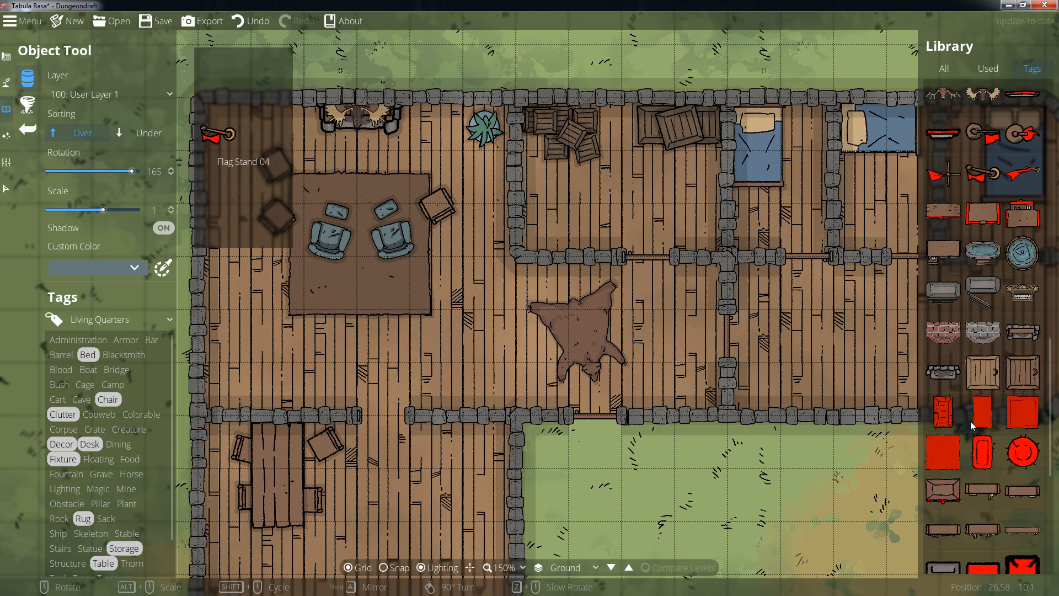
pyautogui.scroll(-5, 1017, 414)
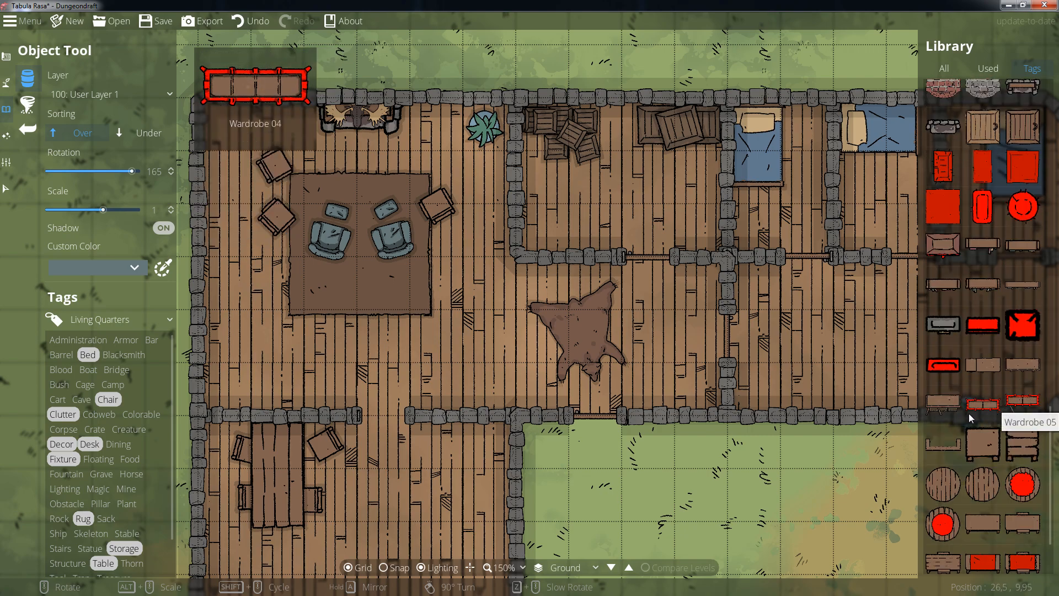
pyautogui.scroll(-2, 983, 370)
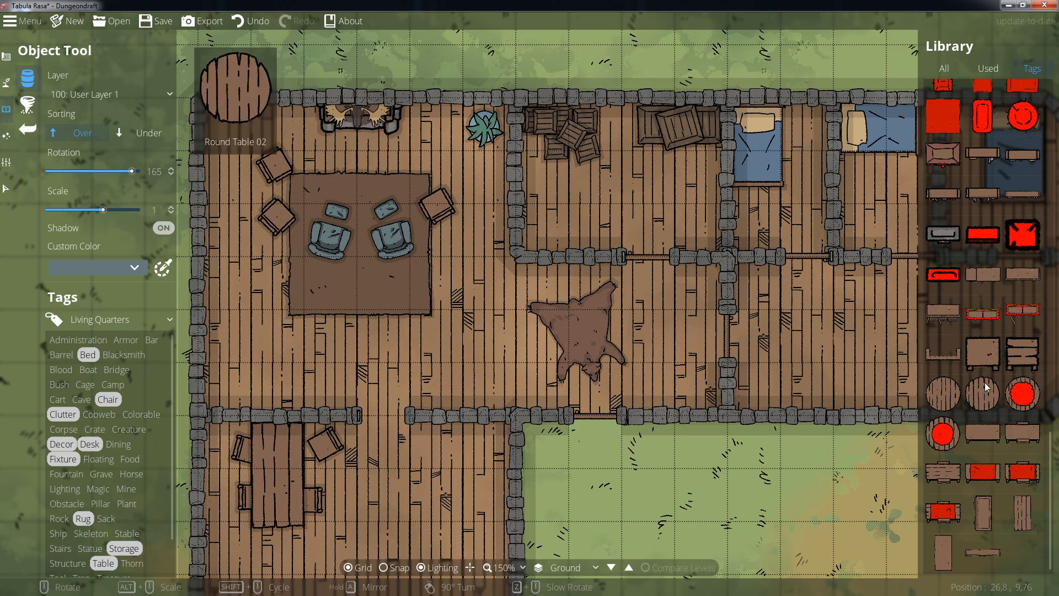
pyautogui.moveTo(707, 352); pyautogui.dragTo(713, 308)
pyautogui.moveTo(546, 379); pyautogui.dragTo(645, 307)
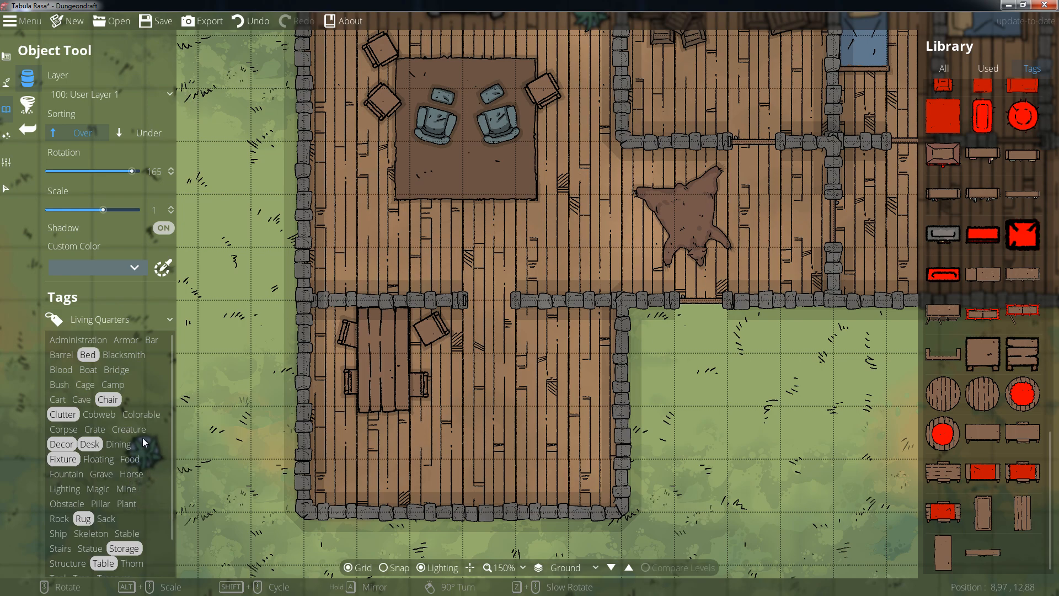
# Step: Filter the objects by Treasure and place a wooden chest at 90 degrees against the east wall of the double-bed room
pyautogui.scroll(-1, 112, 474)
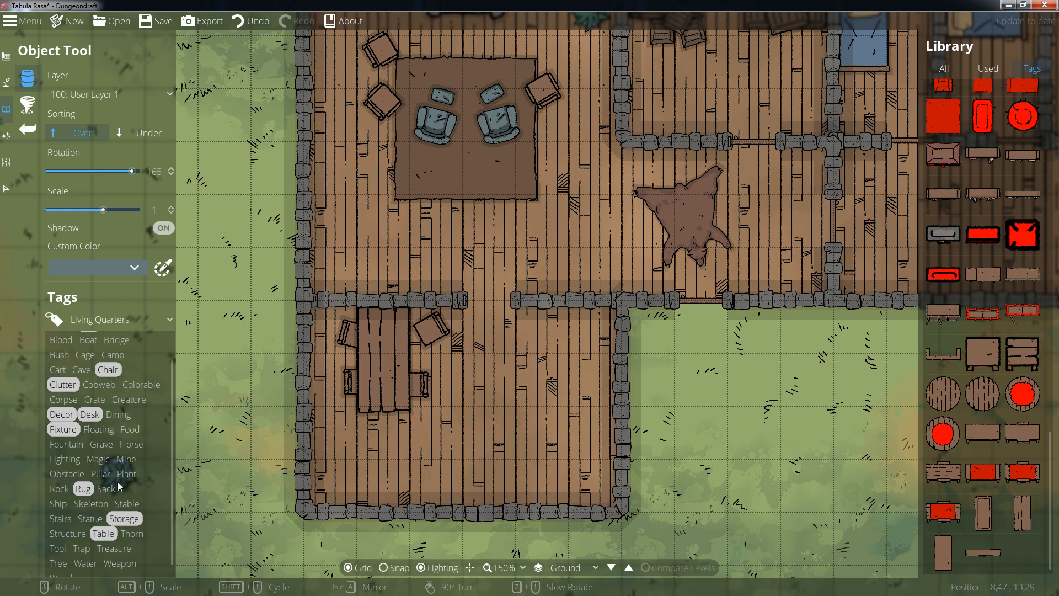
pyautogui.click(117, 549)
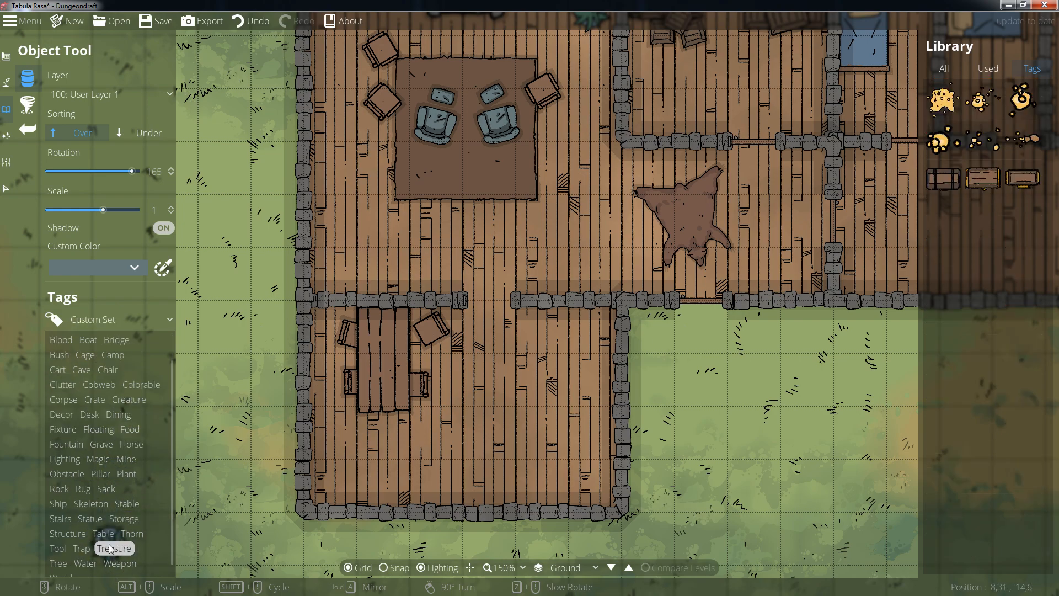
pyautogui.click(983, 179)
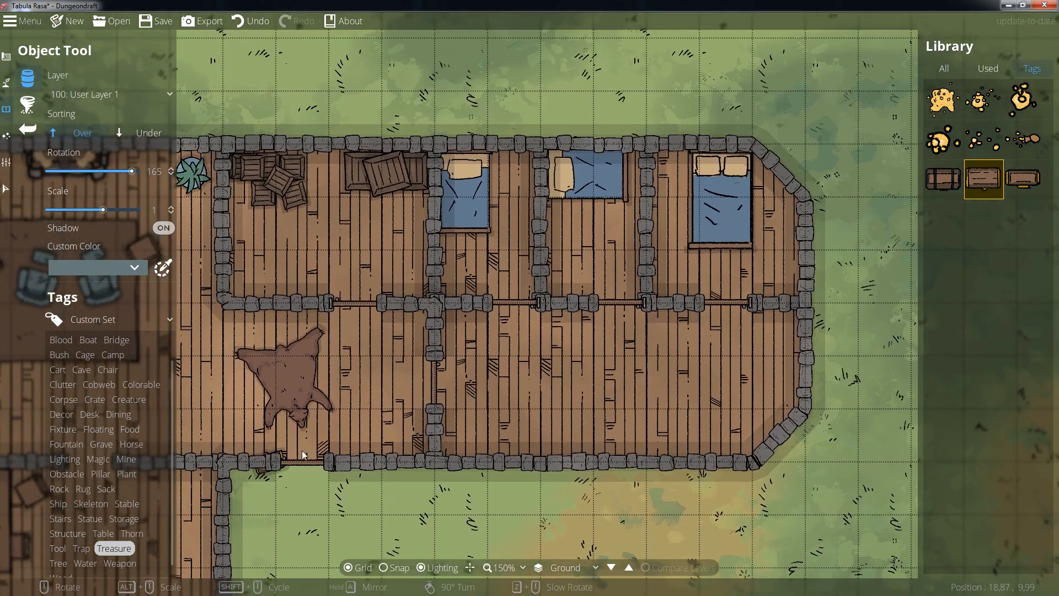
pyautogui.scroll(1, 775, 201)
pyautogui.scroll(1, 789, 221)
pyautogui.click(789, 219)
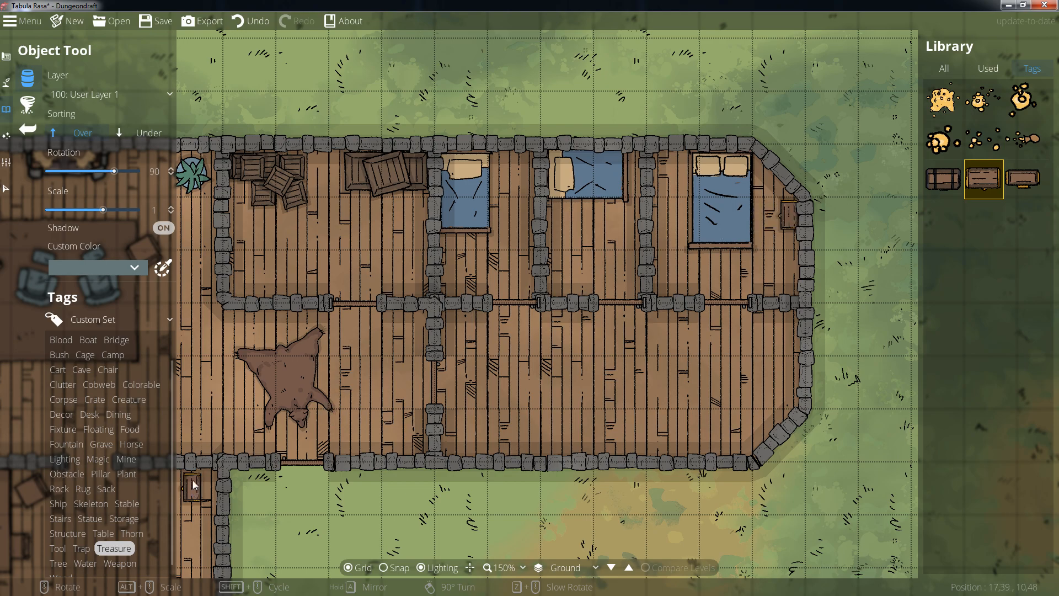
# Step: Filter the object library by the Grave tag for furnishing the yard south of the building
pyautogui.click(101, 444)
pyautogui.moveTo(738, 349); pyautogui.dragTo(803, 136)
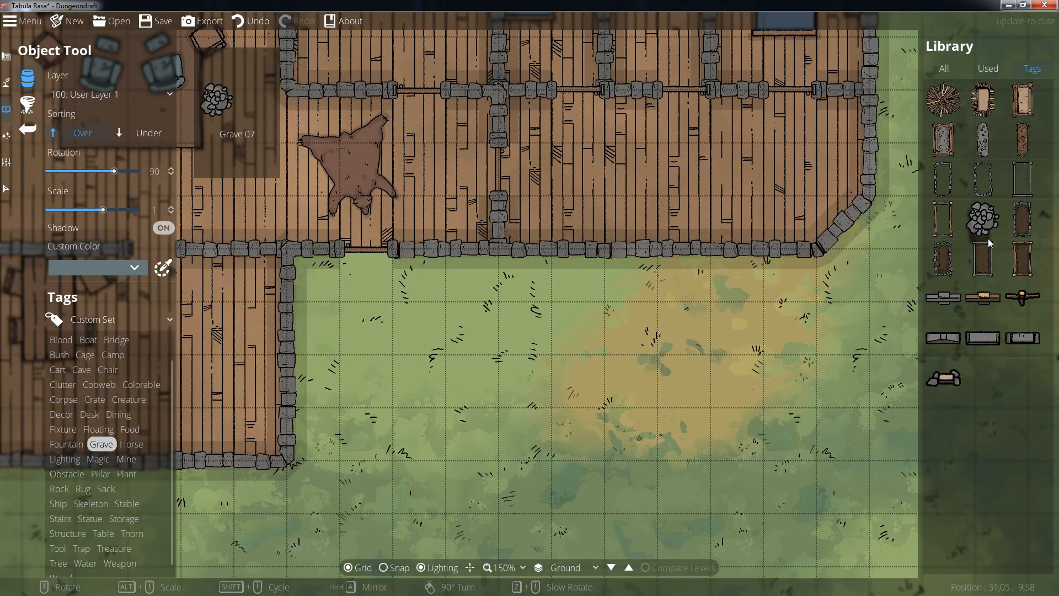
pyautogui.click(943, 272)
pyautogui.scroll(1, 569, 385)
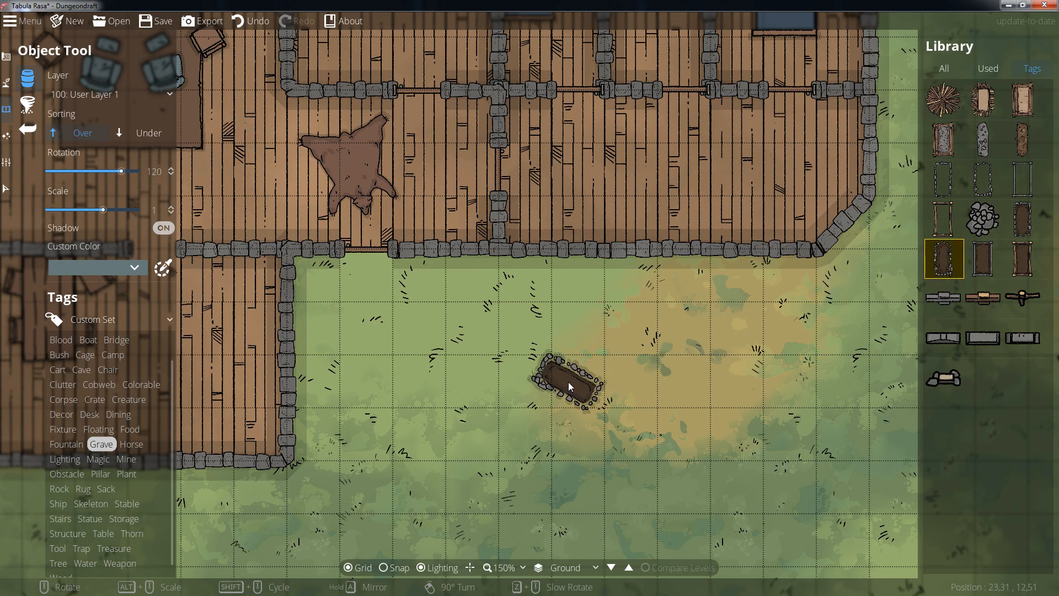
pyautogui.scroll(1, 570, 385)
pyautogui.click(1023, 179)
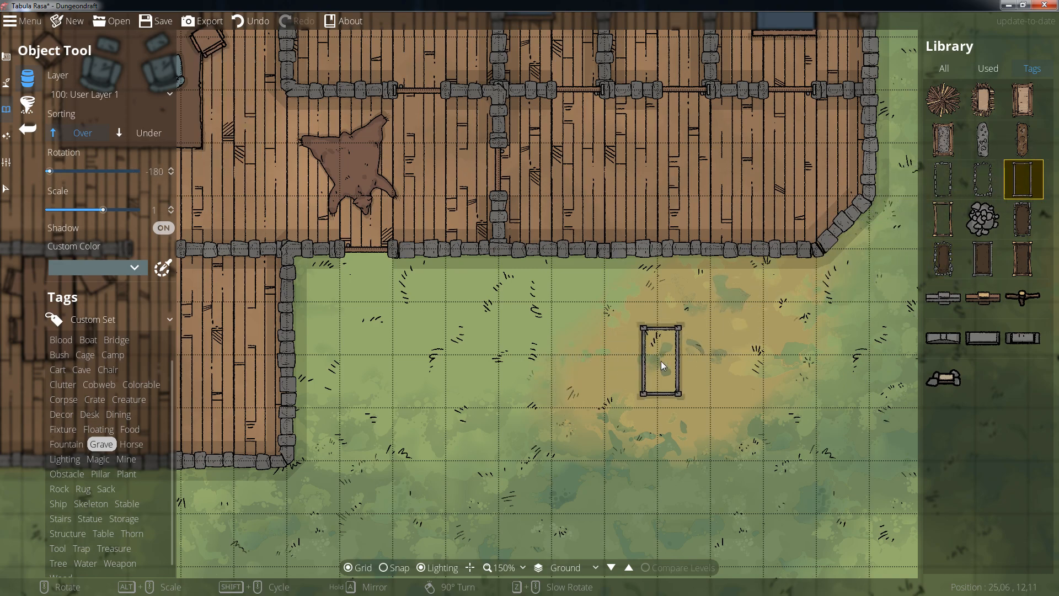
# Step: Place the Grave 11 dirt grave at -180 degrees on the sandy patch south of the building, with the Gravestone 05 headstone at its north end
pyautogui.click(1023, 258)
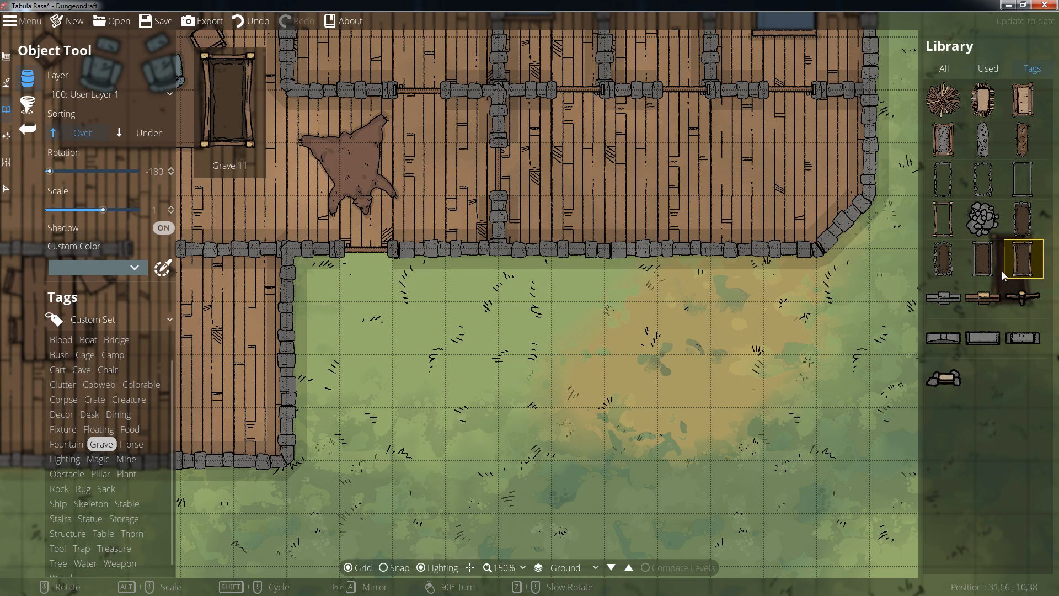
pyautogui.click(684, 341)
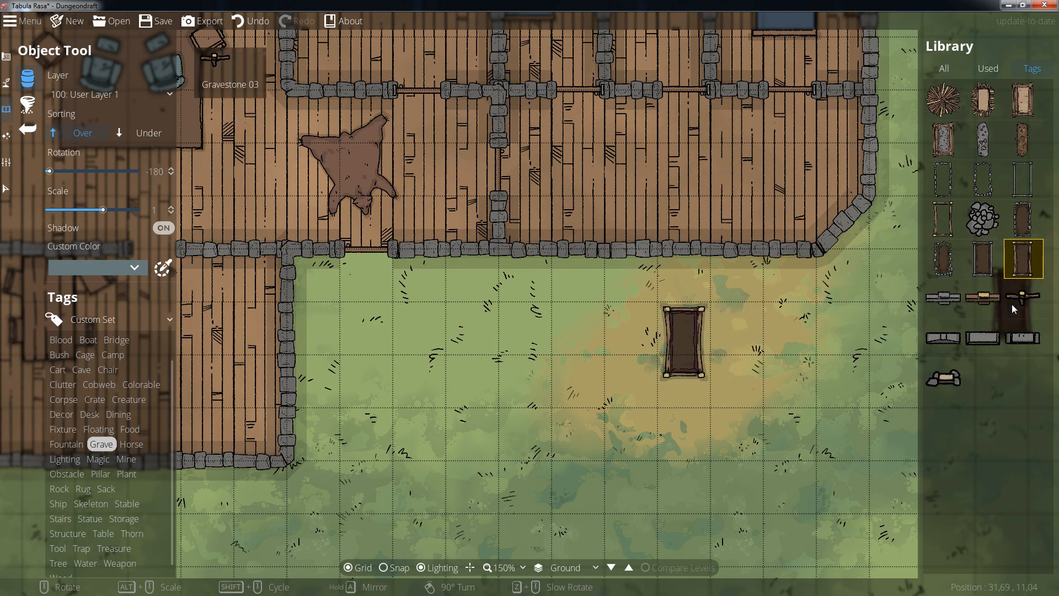
pyautogui.click(983, 297)
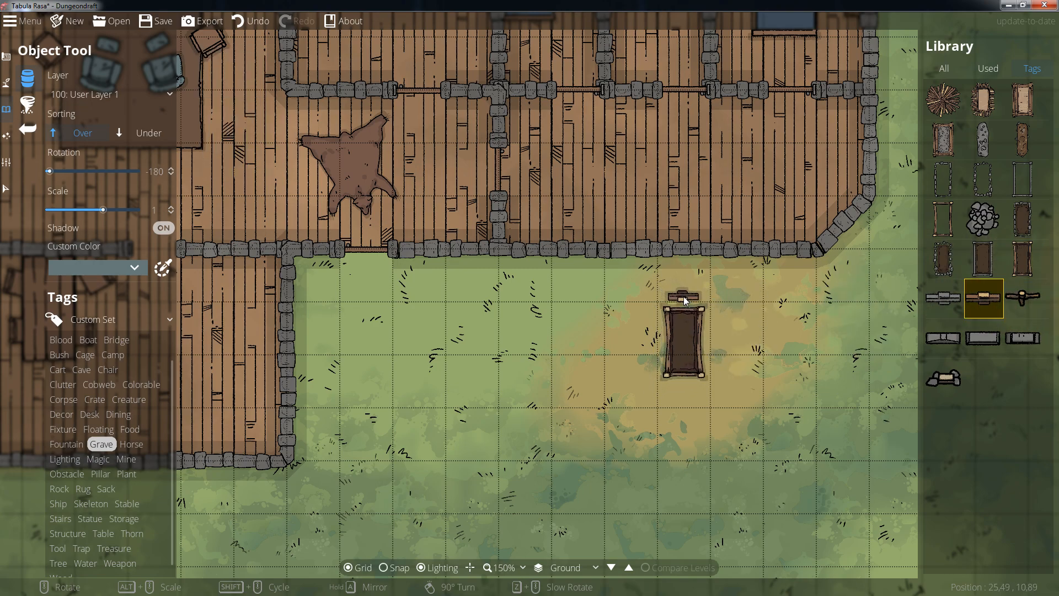
pyautogui.click(972, 341)
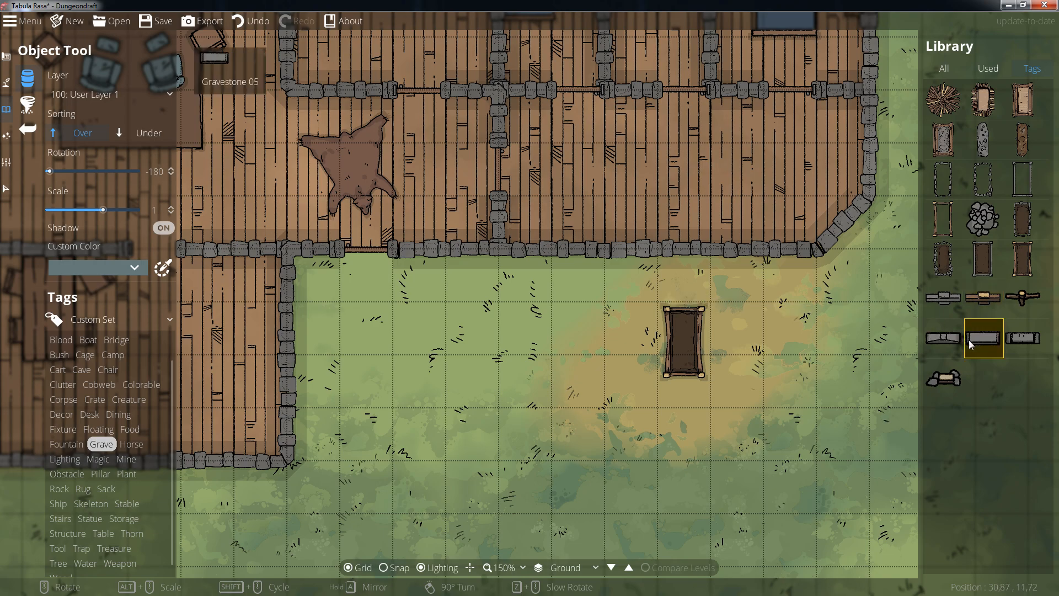
pyautogui.click(683, 300)
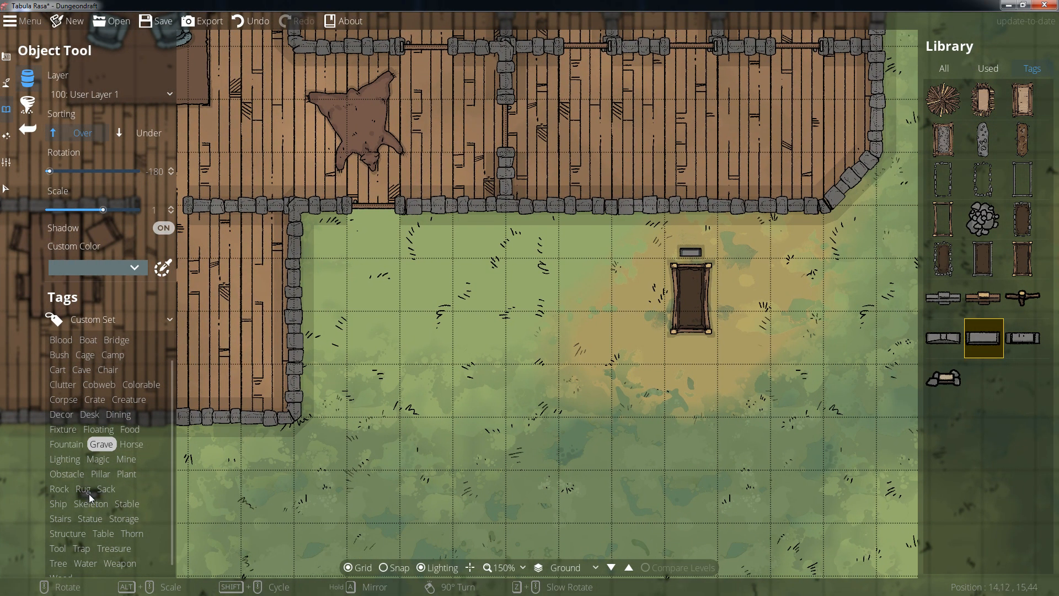
# Step: Filter the objects by Sack and place a red sack by the storage room's west wall and two cream sacks at 105 degrees in its southwest corner
pyautogui.click(105, 488)
pyautogui.moveTo(214, 95); pyautogui.dragTo(432, 249)
pyautogui.press('w')
pyautogui.click(515, 217)
pyautogui.click(971, 182)
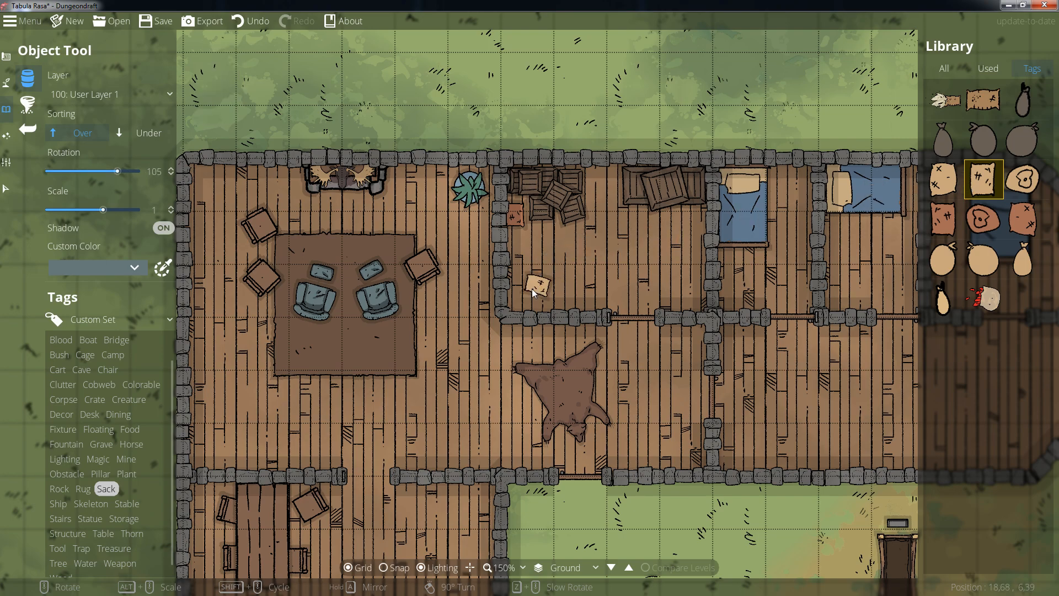
pyautogui.click(523, 300)
pyautogui.keyDown('shift'); pyautogui.scroll(1, 530, 287); pyautogui.keyUp('shift')
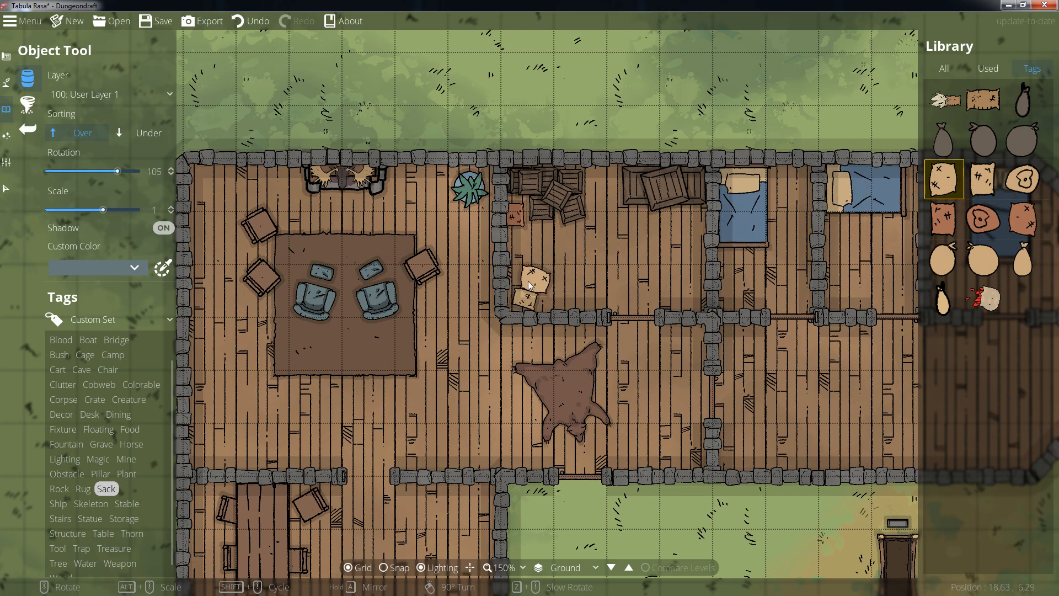
pyautogui.click(524, 280)
# Step: Place an open round sack at 0 degrees below the storage room's eastern crates and Grain sack 01 at 30 degrees in the southeast corner
pyautogui.click(1023, 179)
pyautogui.click(688, 217)
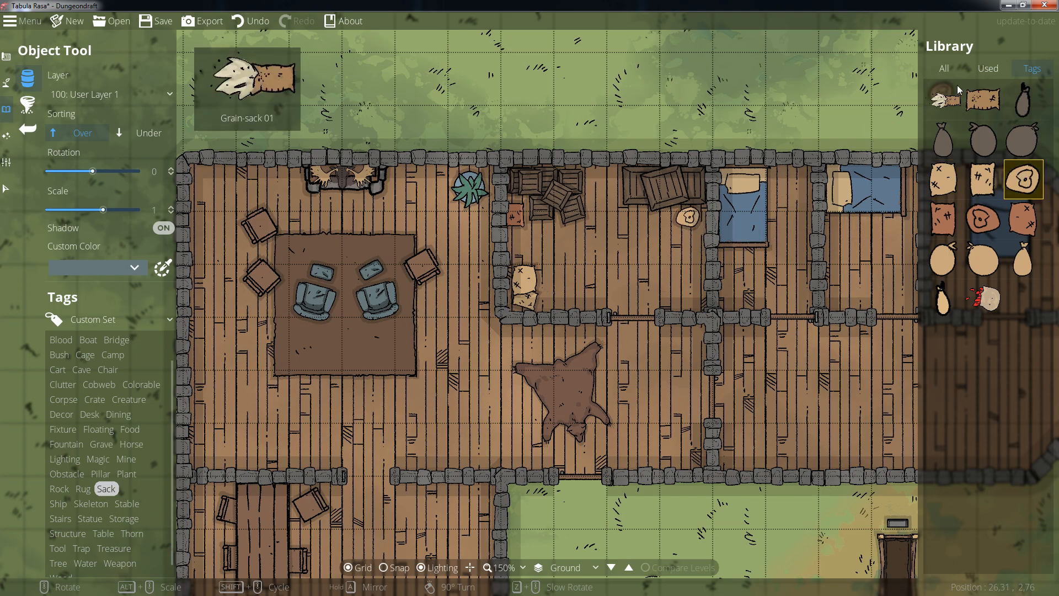
pyautogui.click(958, 91)
pyautogui.scroll(2, 670, 281)
pyautogui.click(674, 278)
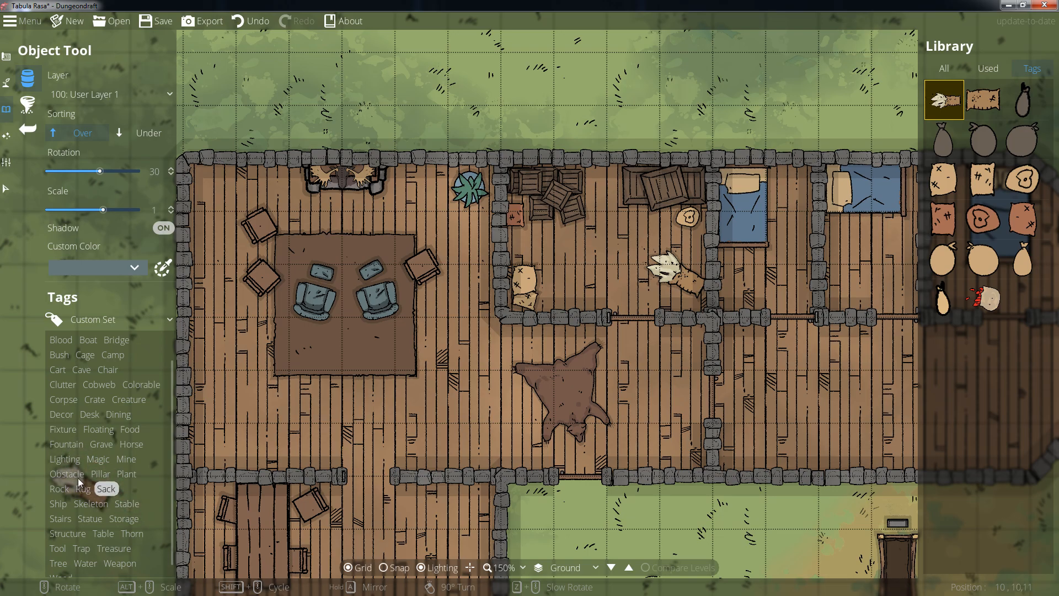
pyautogui.click(101, 475)
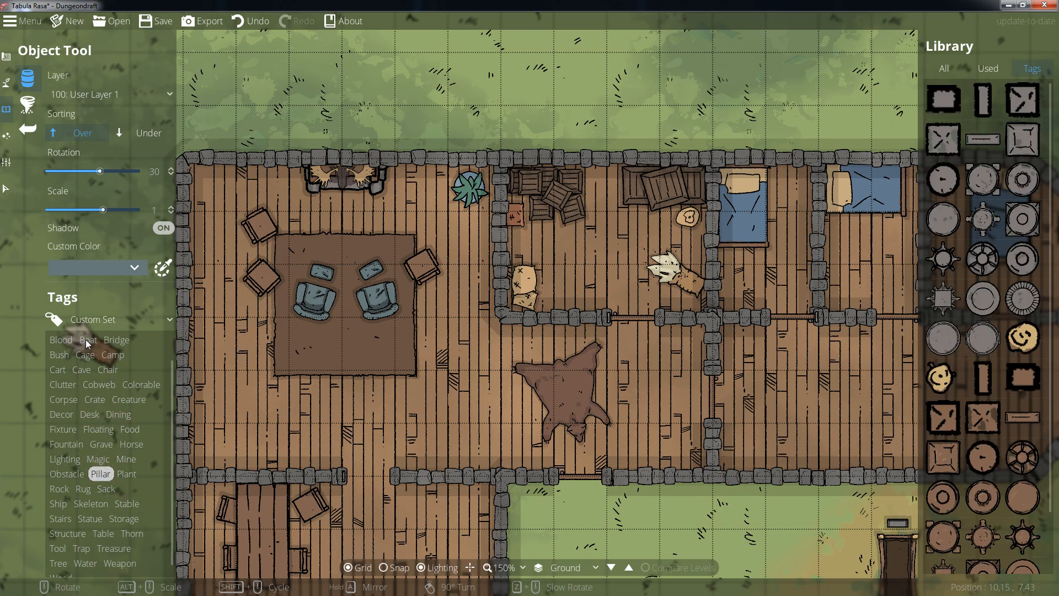
pyautogui.scroll(-3, 491, 353)
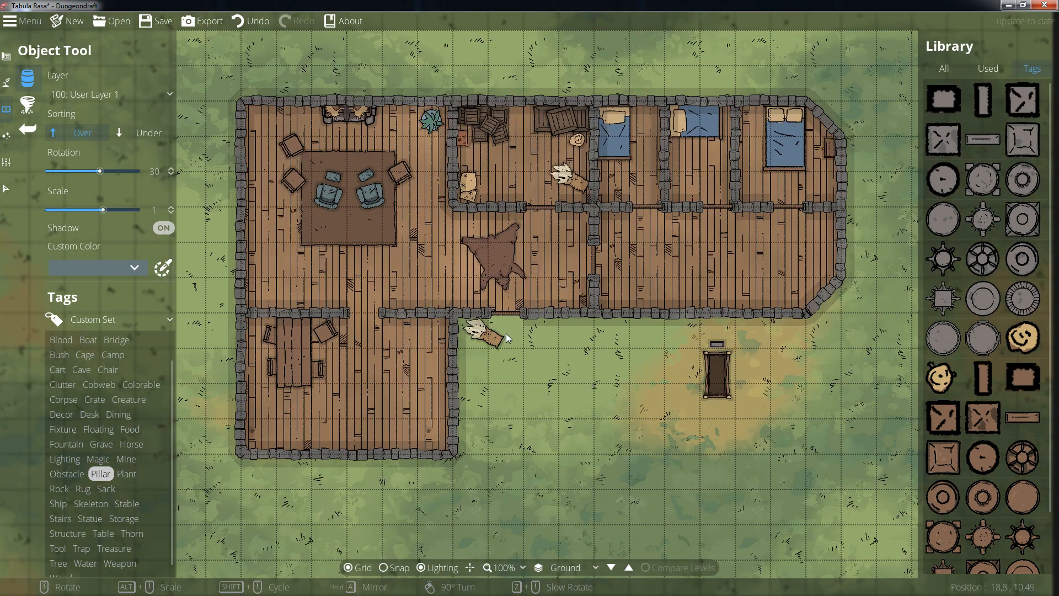
pyautogui.moveTo(508, 338); pyautogui.dragTo(552, 380)
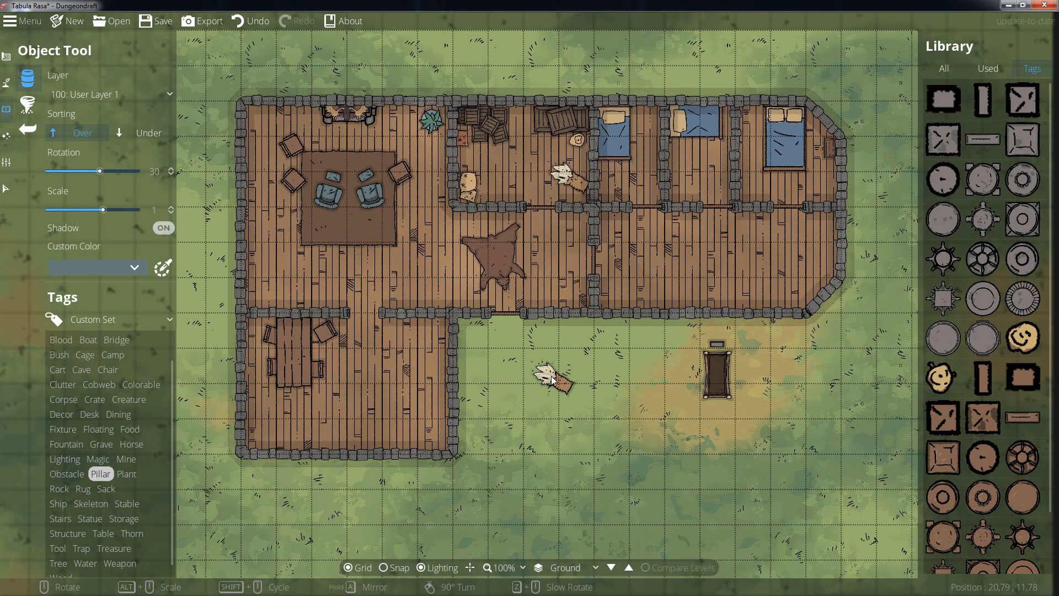
pyautogui.scroll(-3, 430, 386)
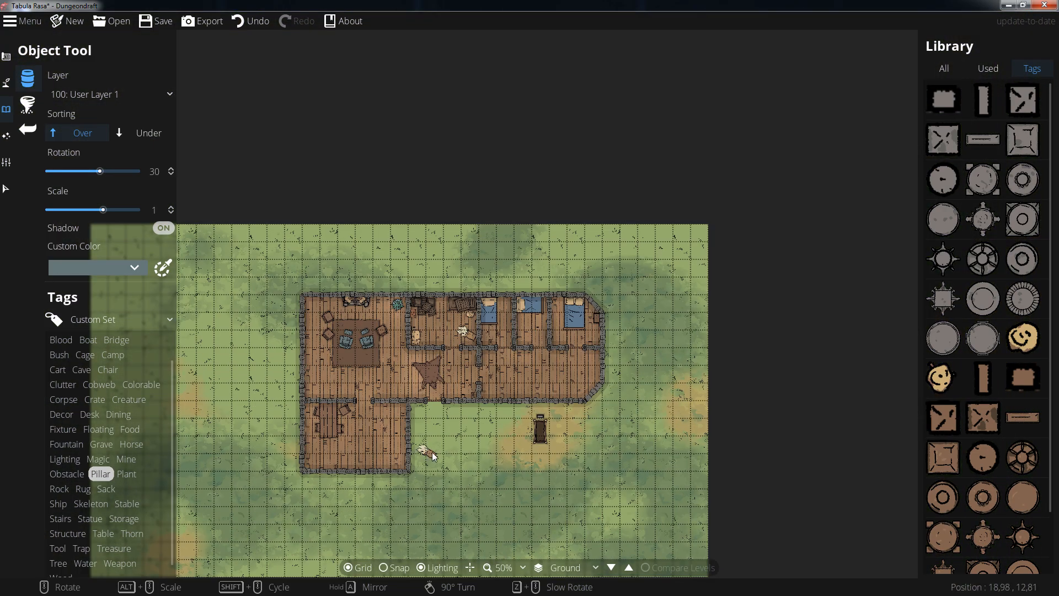
pyautogui.moveTo(432, 452); pyautogui.dragTo(551, 376)
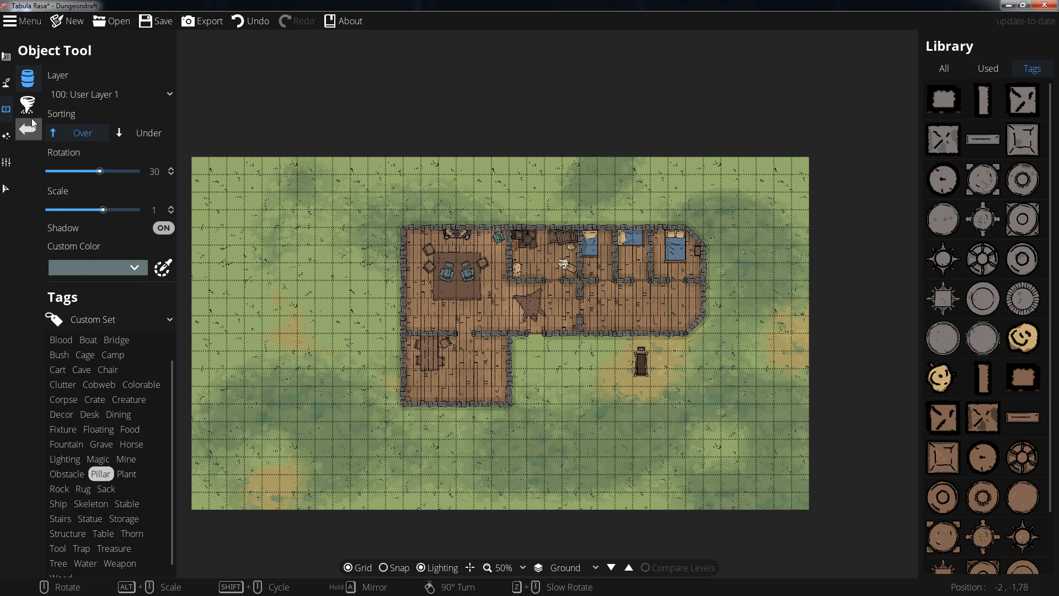
# Step: Set up the Scatter Tool with the Tree tag and select all the green leafy trees, from the first big green tree through the last huge one
pyautogui.click(26, 101)
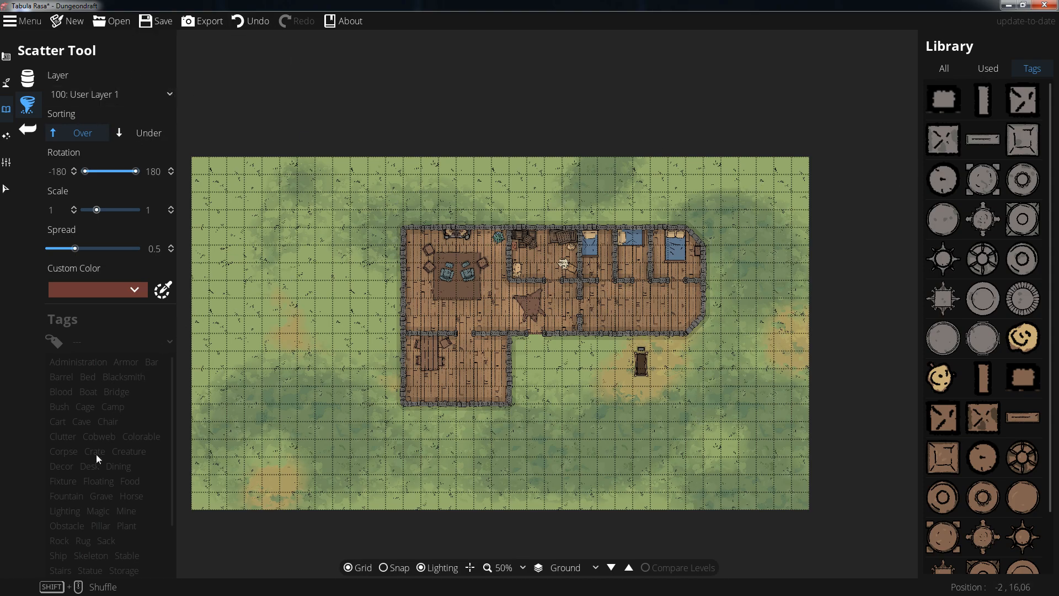
pyautogui.scroll(-3, 98, 454)
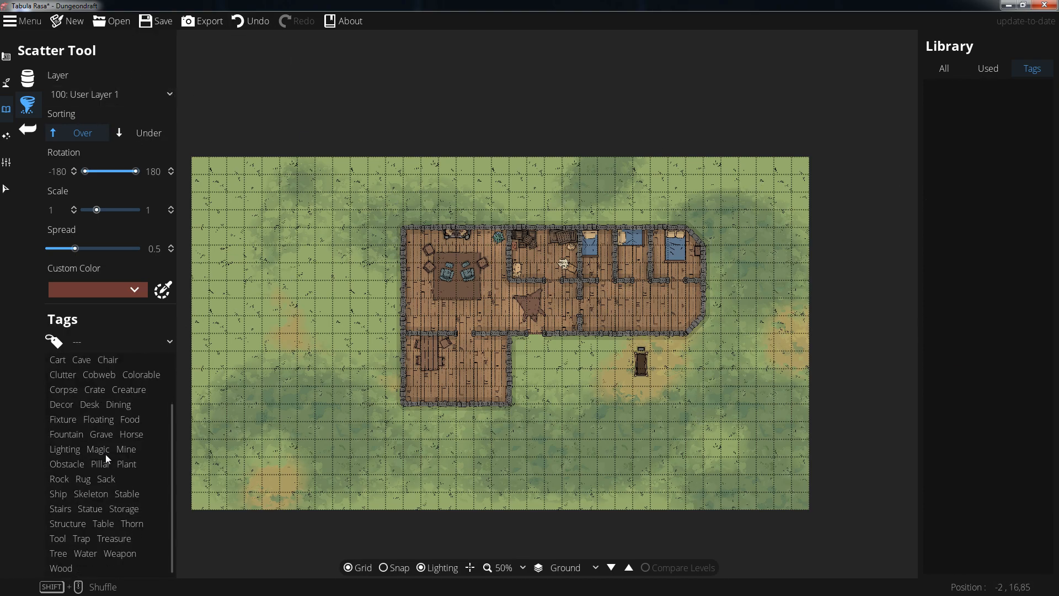
pyautogui.click(58, 552)
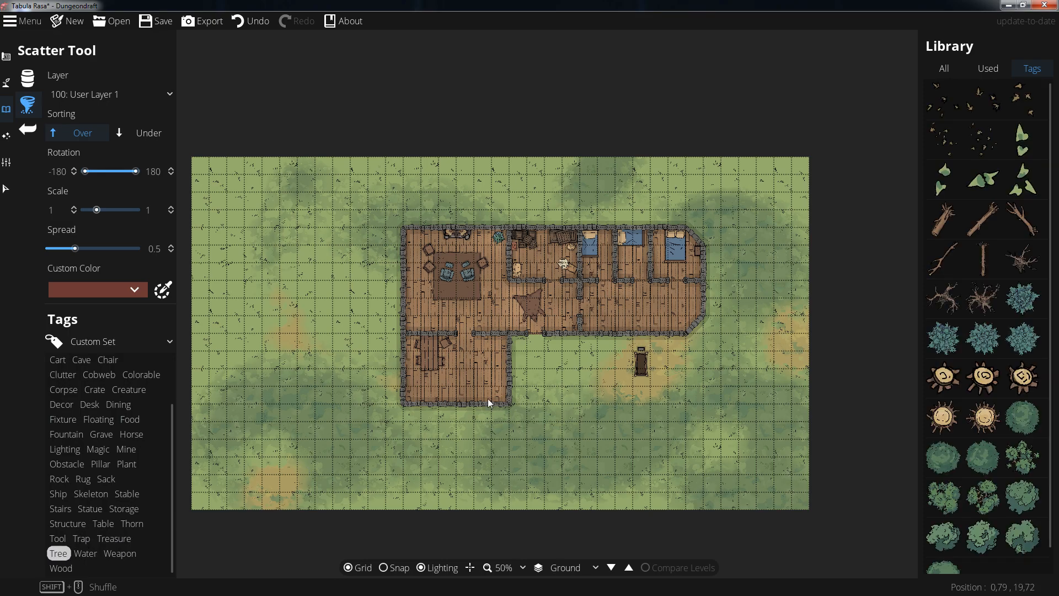
pyautogui.moveTo(1018, 428)
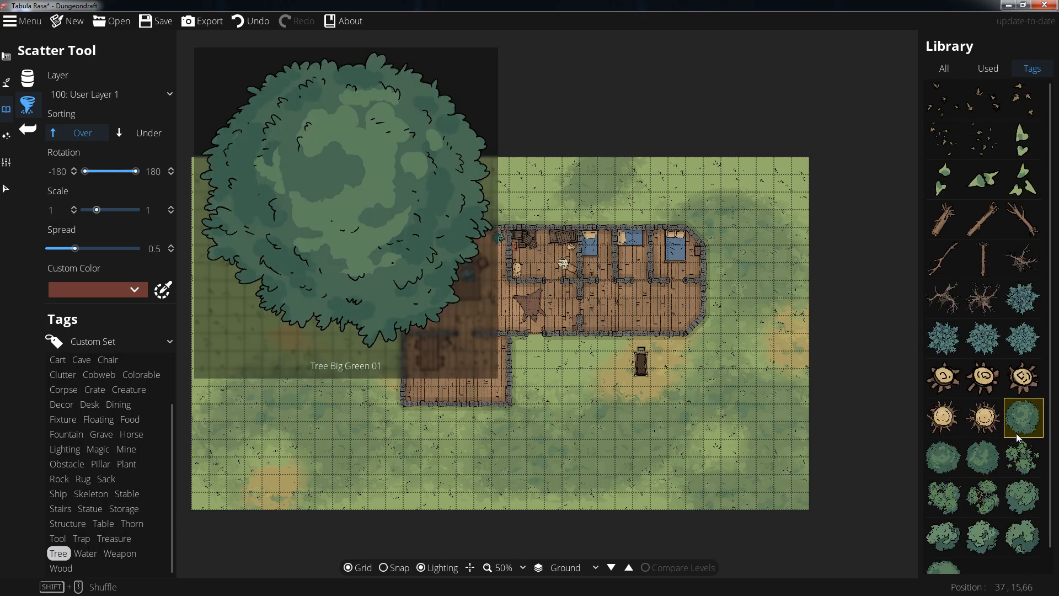
pyautogui.click(954, 460)
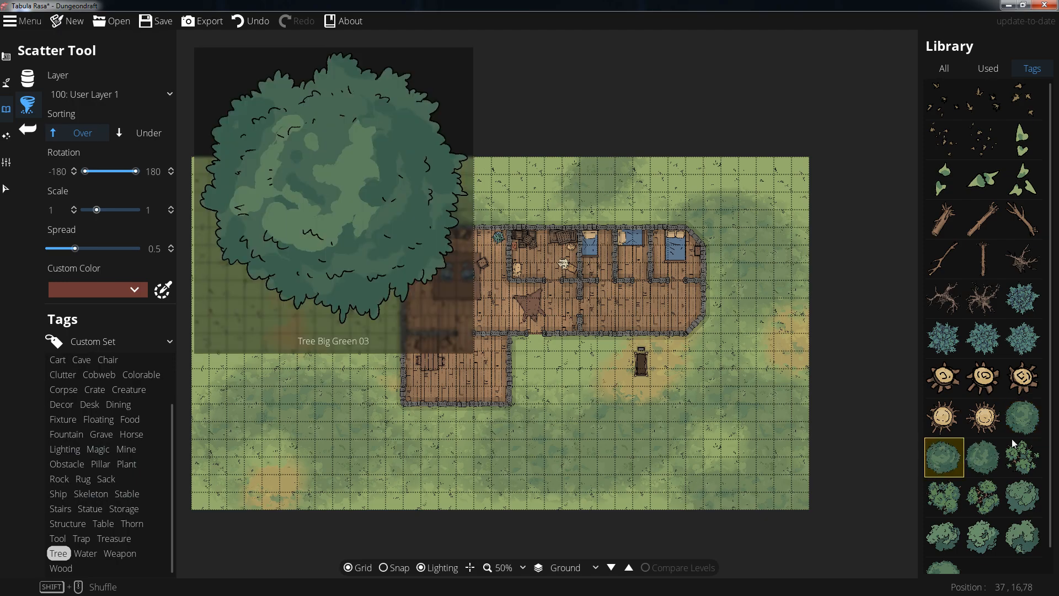
pyautogui.click(1020, 422)
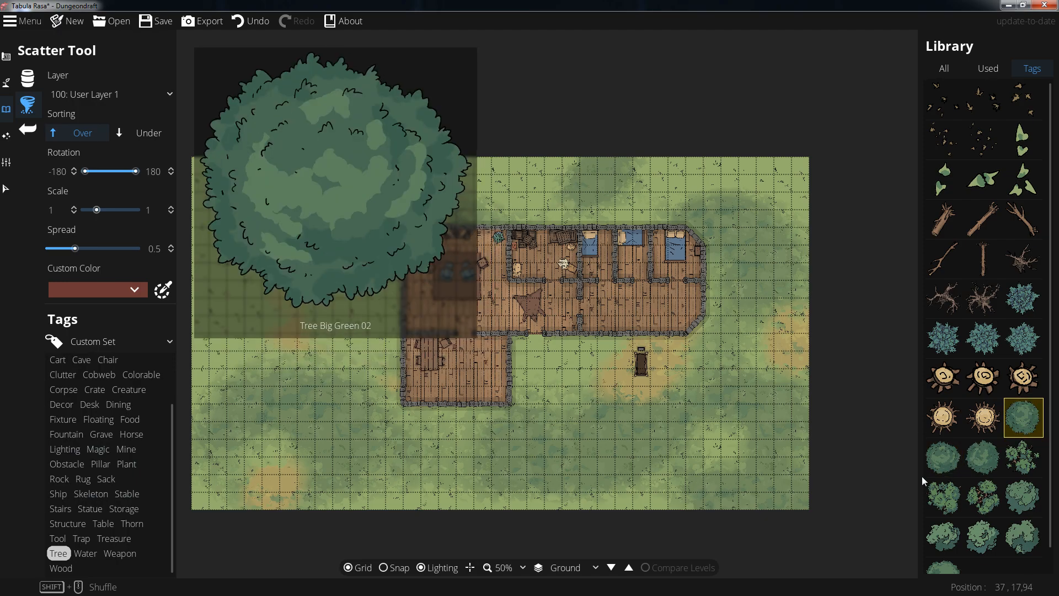
pyautogui.keyDown('ctrl'); pyautogui.click(942, 464); pyautogui.keyUp('ctrl')
pyautogui.keyDown('ctrl'); pyautogui.click(983, 461); pyautogui.keyUp('ctrl')
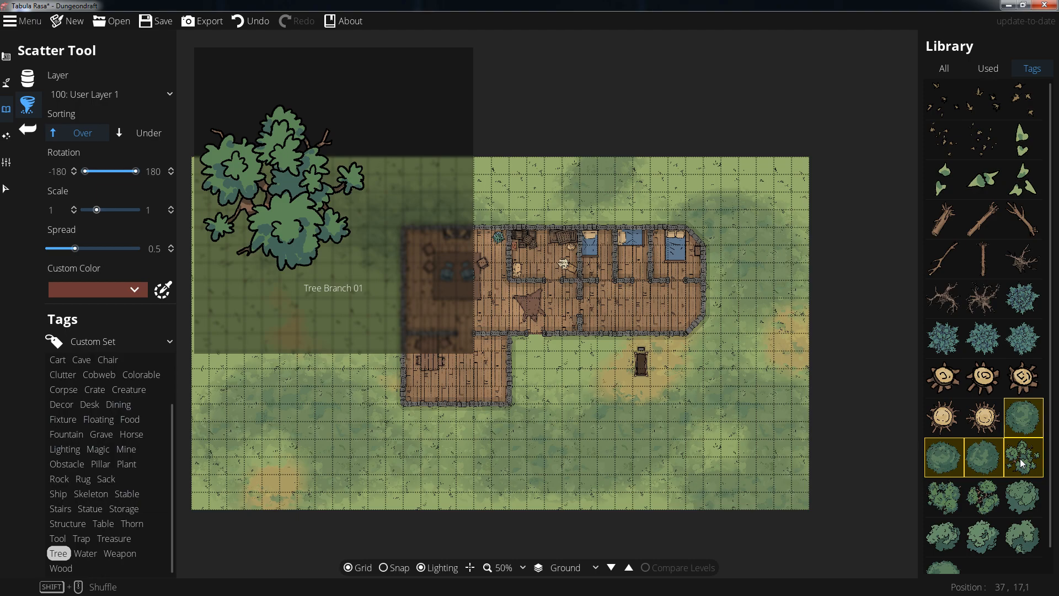
pyautogui.scroll(-1, 1001, 491)
pyautogui.click(1024, 395)
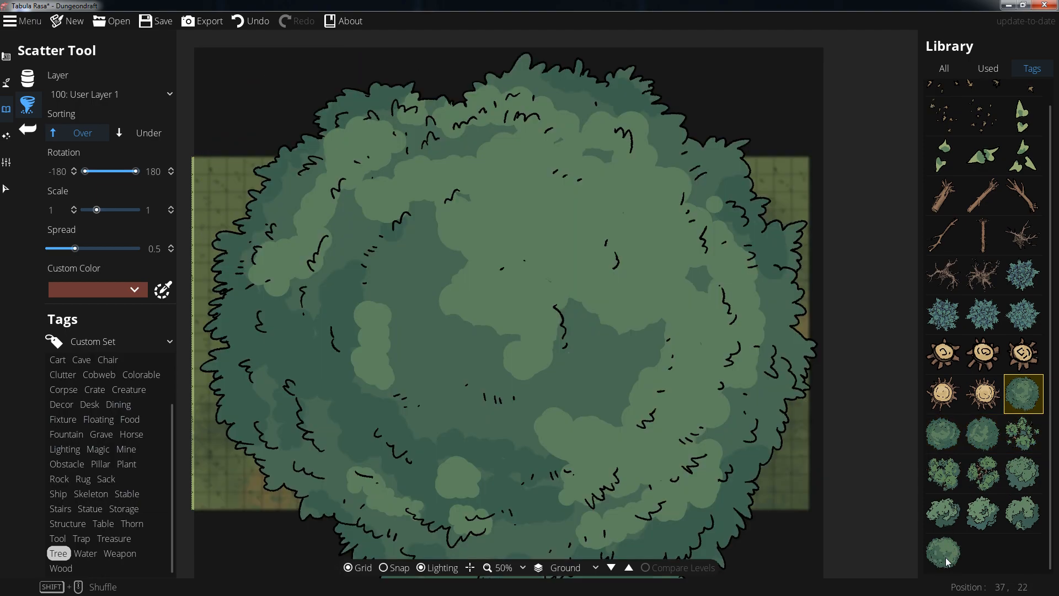
pyautogui.keyDown('shift'); pyautogui.click(944, 557); pyautogui.keyUp('shift')
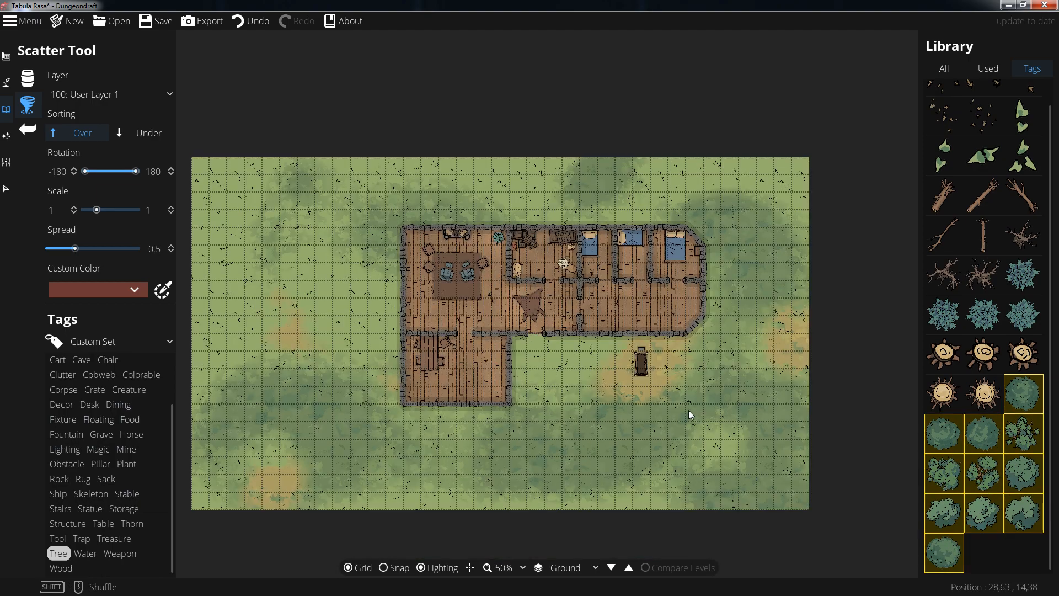
pyautogui.moveTo(632, 407); pyautogui.dragTo(674, 288)
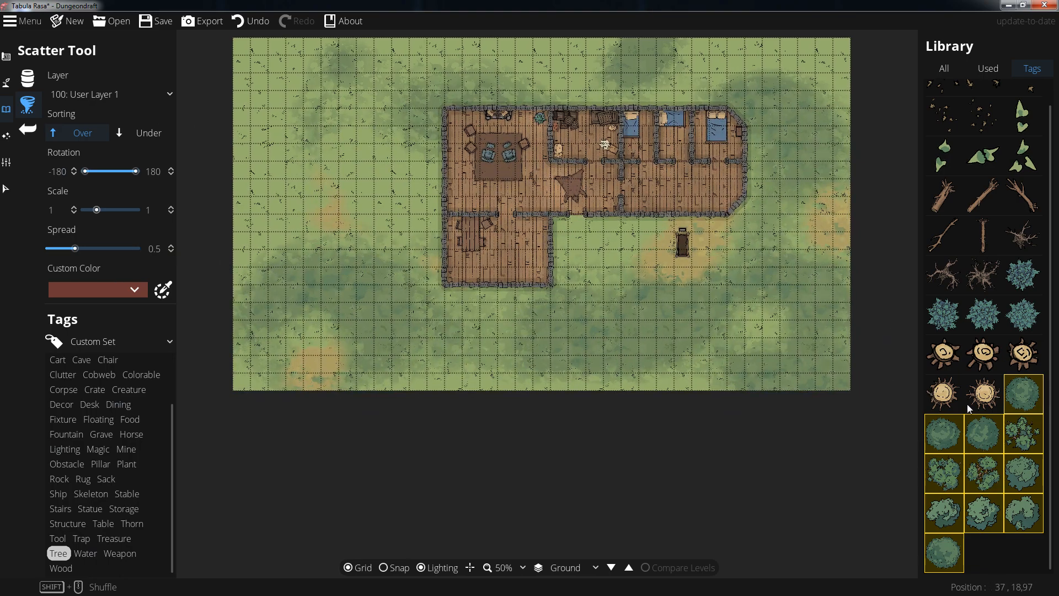
pyautogui.moveTo(770, 378); pyautogui.dragTo(697, 449)
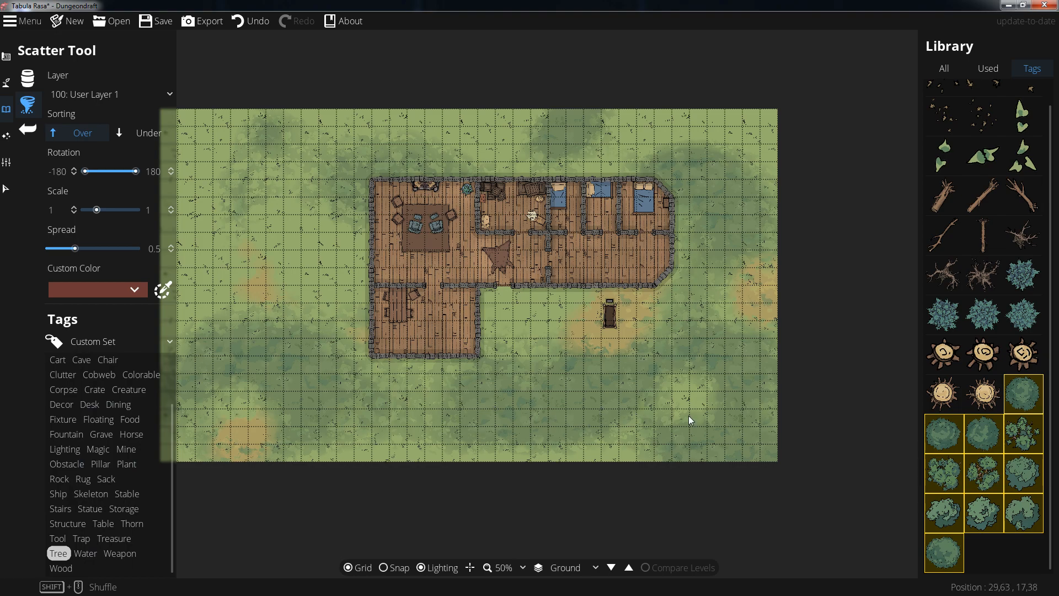
pyautogui.scroll(1, 962, 319)
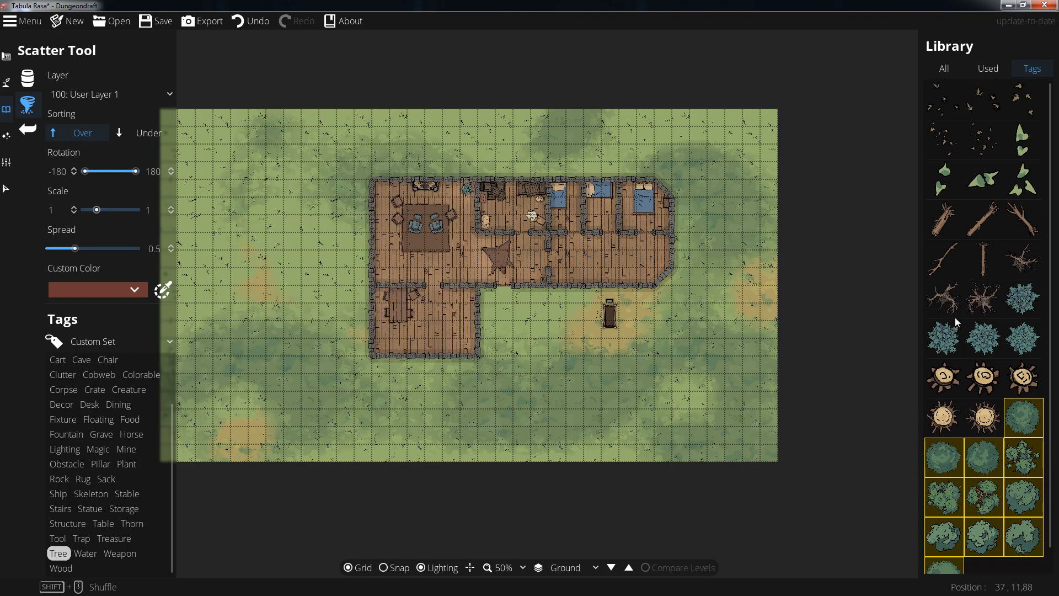
pyautogui.click(28, 105)
pyautogui.moveTo(682, 394); pyautogui.dragTo(649, 372)
pyautogui.scroll(1, 696, 335)
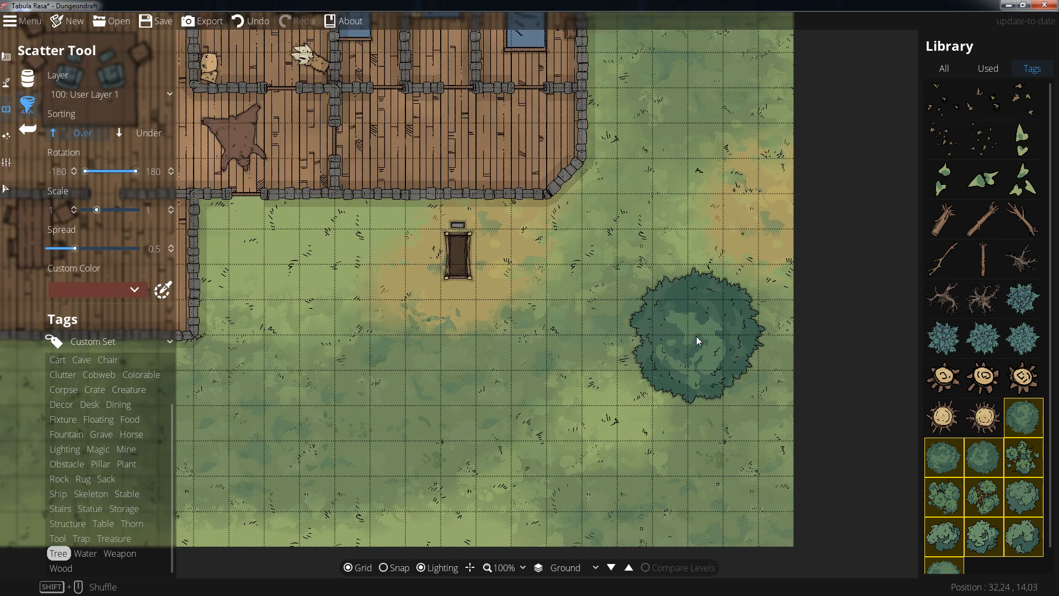
pyautogui.moveTo(458, 347); pyautogui.dragTo(701, 487)
pyautogui.moveTo(583, 451)
pyautogui.mouseDown()
pyautogui.moveTo(622, 401)
pyautogui.moveTo(618, 426)
pyautogui.moveTo(604, 425)
pyautogui.mouseUp()
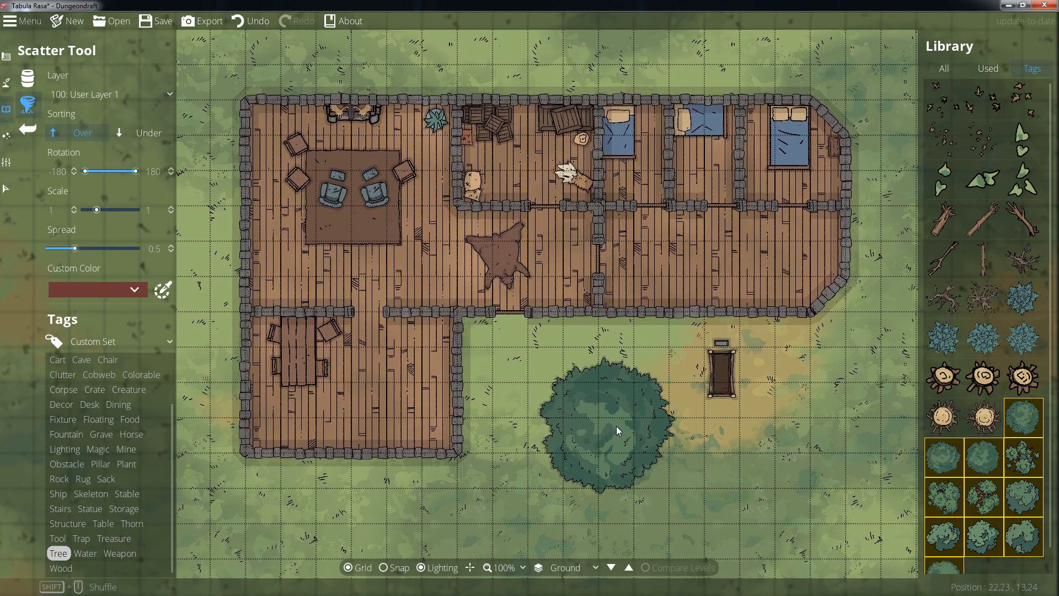
pyautogui.moveTo(791, 486); pyautogui.dragTo(585, 349)
pyautogui.scroll(-1, 695, 390)
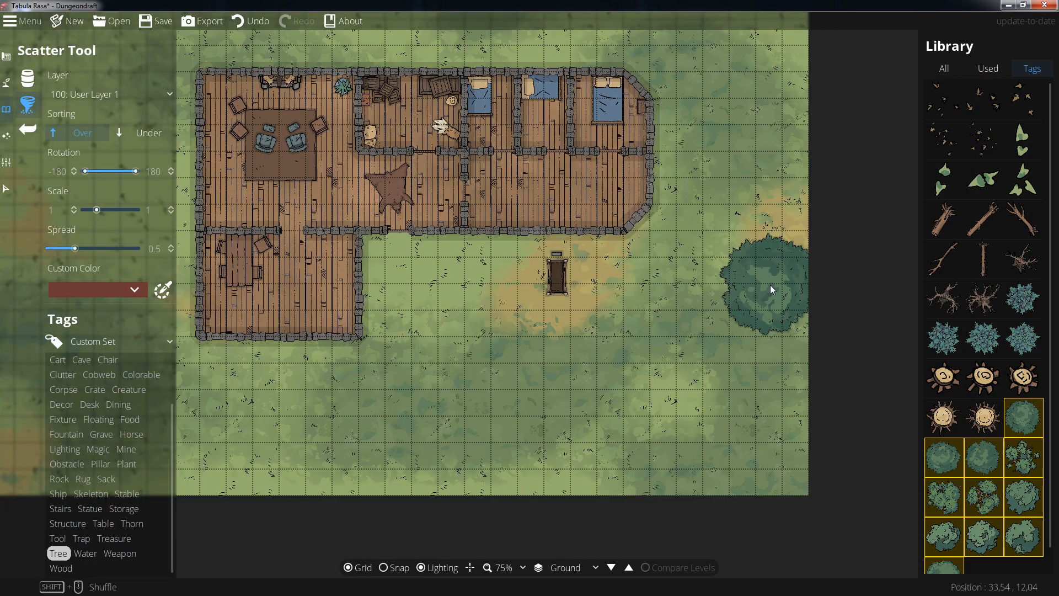
pyautogui.moveTo(736, 356)
pyautogui.mouseDown()
pyautogui.moveTo(799, 326)
pyautogui.moveTo(822, 392)
pyautogui.mouseUp()
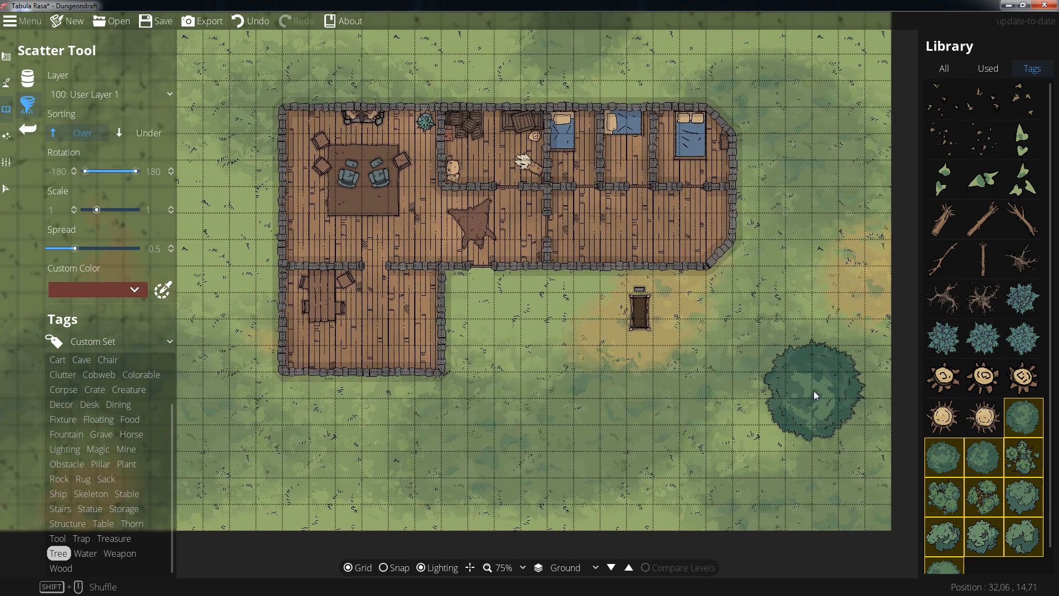
pyautogui.scroll(-1, 813, 390)
pyautogui.moveTo(808, 428); pyautogui.dragTo(745, 415)
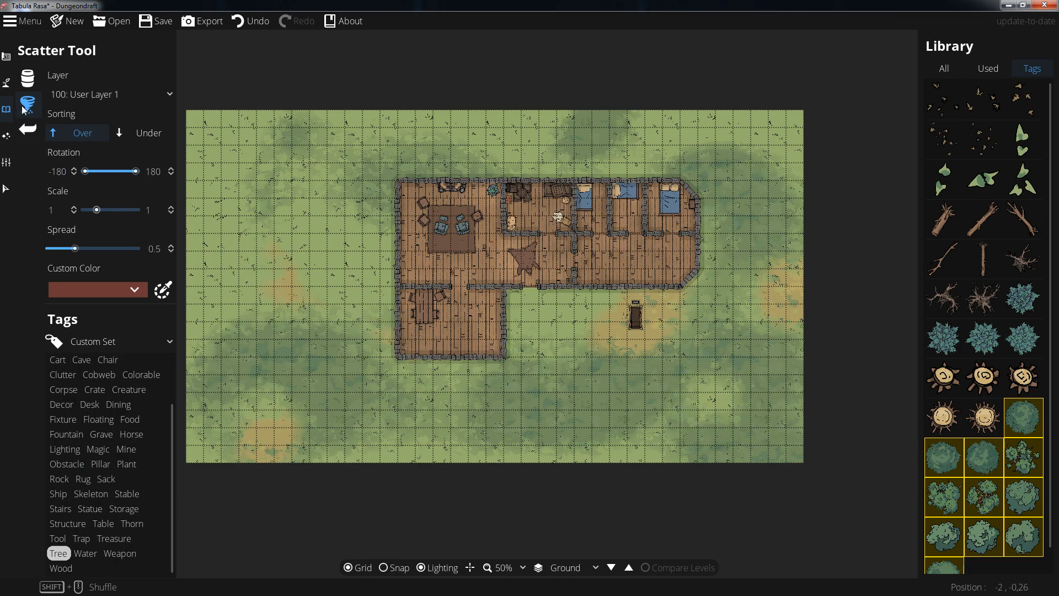
# Step: Scatter the selected green trees along the map's west, south and southeast edges and northeast corner, plus one large tree south of the building
pyautogui.moveTo(293, 327); pyautogui.dragTo(409, 350)
pyautogui.moveTo(379, 116)
pyautogui.mouseDown()
pyautogui.moveTo(329, 192)
pyautogui.moveTo(317, 333)
pyautogui.moveTo(324, 504)
pyautogui.moveTo(372, 406)
pyautogui.moveTo(400, 247)
pyautogui.moveTo(356, 428)
pyautogui.moveTo(382, 241)
pyautogui.moveTo(414, 239)
pyautogui.moveTo(390, 456)
pyautogui.moveTo(361, 447)
pyautogui.moveTo(372, 276)
pyautogui.mouseUp()
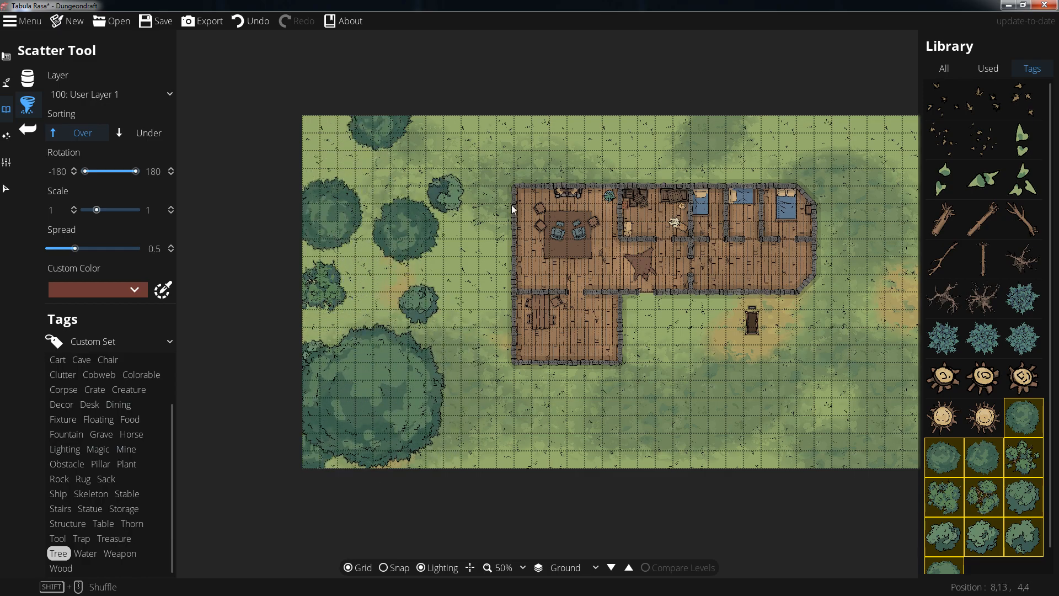
pyautogui.moveTo(732, 135); pyautogui.dragTo(478, 170)
pyautogui.moveTo(563, 171)
pyautogui.mouseDown()
pyautogui.moveTo(616, 171)
pyautogui.moveTo(579, 162)
pyautogui.moveTo(589, 154)
pyautogui.moveTo(663, 154)
pyautogui.moveTo(614, 481)
pyautogui.moveTo(653, 376)
pyautogui.mouseUp()
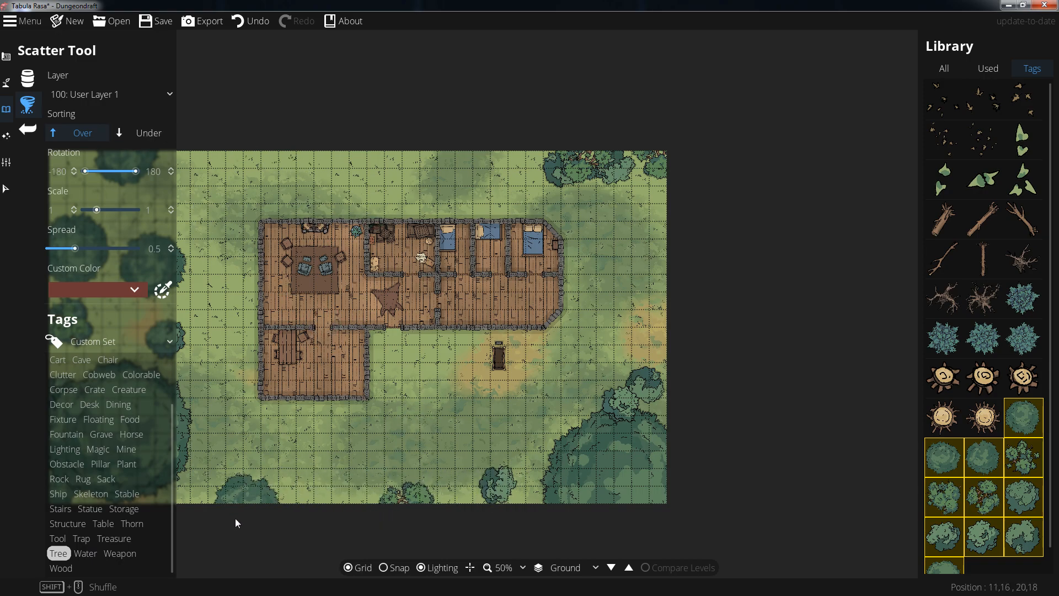
pyautogui.moveTo(463, 456); pyautogui.dragTo(518, 429)
pyautogui.click(491, 414)
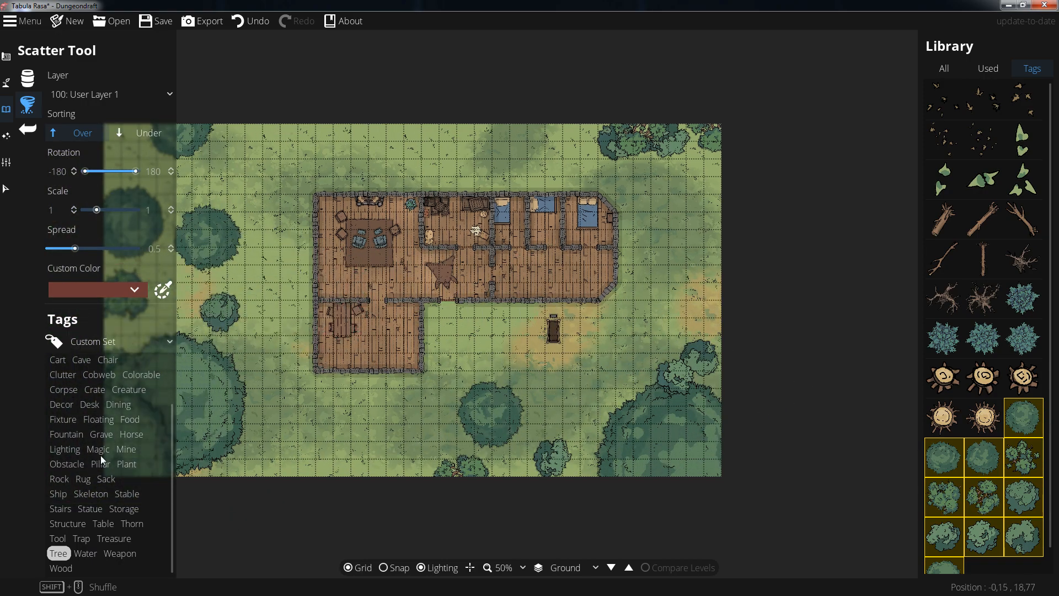
# Step: Filter the scatter objects by Bush, select all the plain green bushes through Bush Green Simple 13, and sort them under existing objects
pyautogui.scroll(2, 100, 454)
pyautogui.click(60, 406)
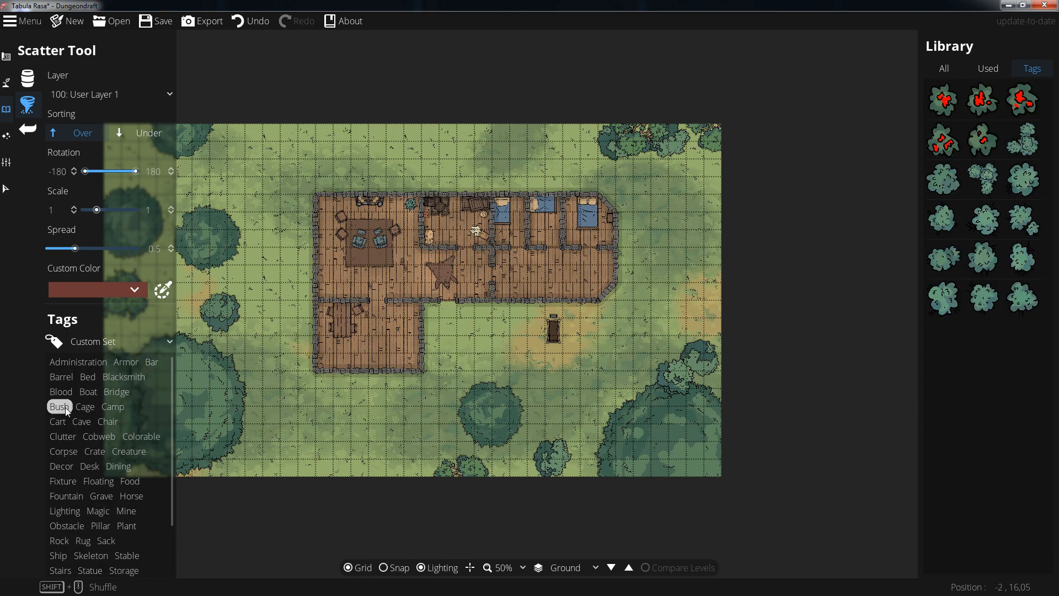
pyautogui.keyDown('shift'); pyautogui.click(1019, 300); pyautogui.keyUp('shift')
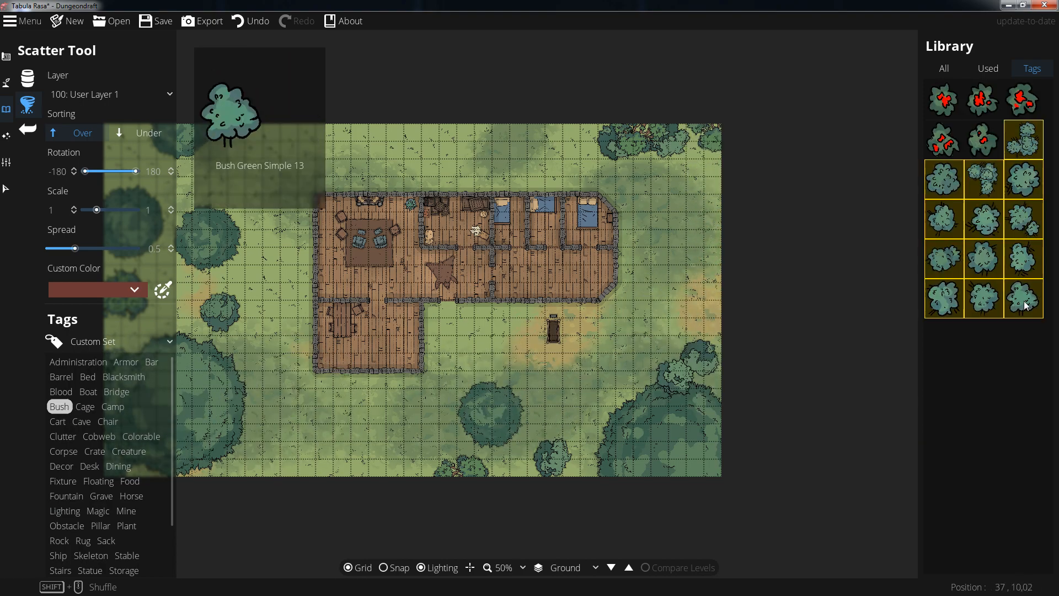
pyautogui.click(132, 134)
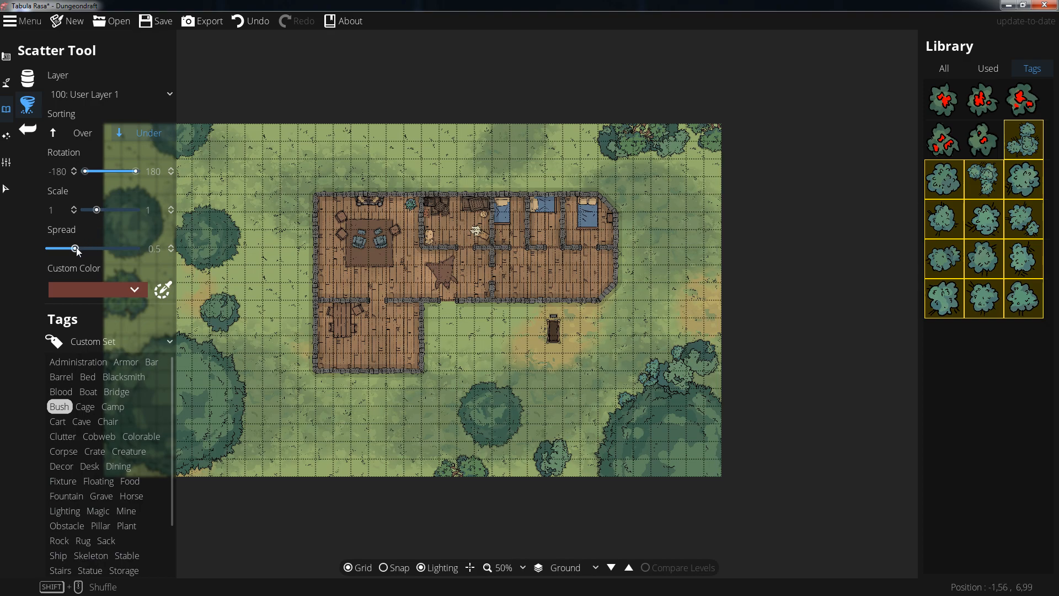
# Step: Scatter the selected green bushes along the map's east and north edges, raising the spread to 1.63
pyautogui.moveTo(704, 278)
pyautogui.mouseDown()
pyautogui.moveTo(682, 298)
pyautogui.moveTo(697, 339)
pyautogui.moveTo(675, 331)
pyautogui.moveTo(722, 397)
pyautogui.mouseUp()
pyautogui.click(693, 147)
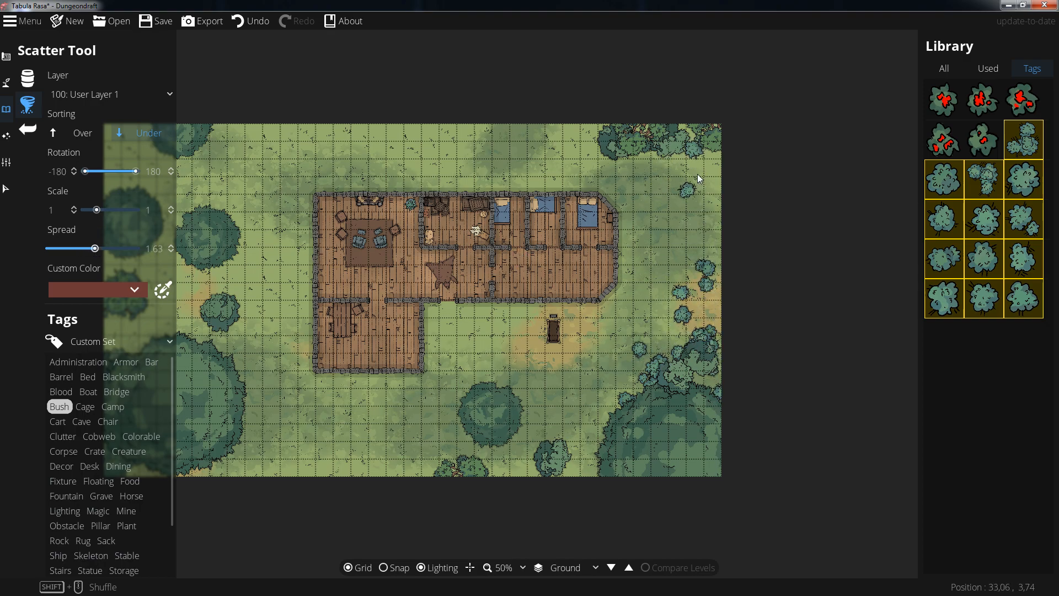
pyautogui.click(686, 189)
pyautogui.click(658, 162)
pyautogui.click(700, 164)
pyautogui.click(544, 142)
pyautogui.click(485, 142)
pyautogui.click(420, 134)
# Step: Scatter more green bushes around the trees on the map's west side and along its south edge
pyautogui.moveTo(343, 162); pyautogui.dragTo(563, 189)
pyautogui.moveTo(451, 162)
pyautogui.mouseDown()
pyautogui.moveTo(414, 174)
pyautogui.moveTo(392, 164)
pyautogui.mouseUp()
pyautogui.moveTo(334, 295)
pyautogui.mouseDown()
pyautogui.moveTo(395, 235)
pyautogui.moveTo(329, 309)
pyautogui.moveTo(473, 253)
pyautogui.mouseUp()
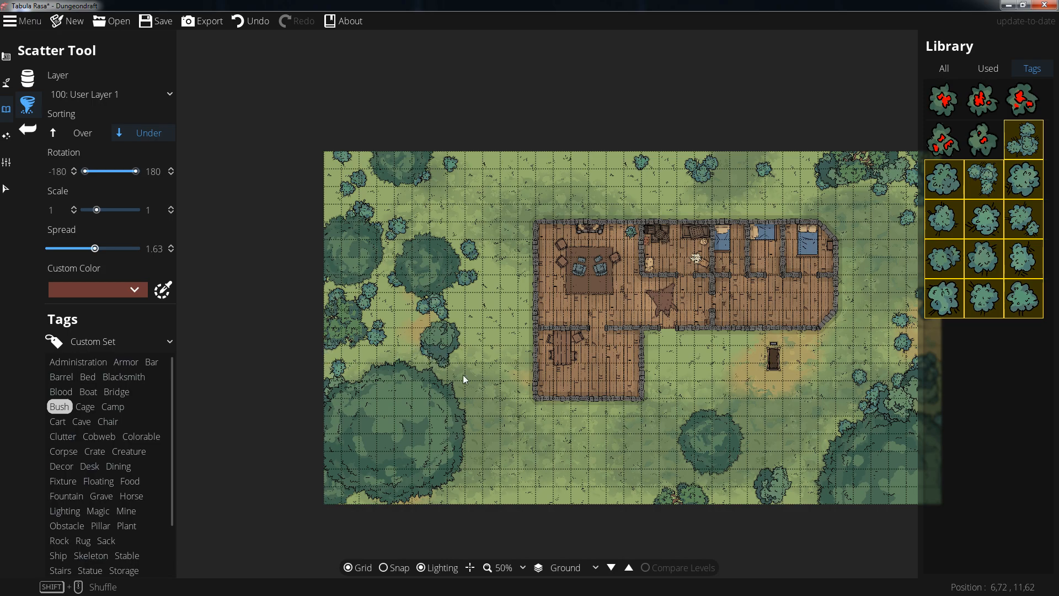
pyautogui.moveTo(619, 480); pyautogui.dragTo(508, 453)
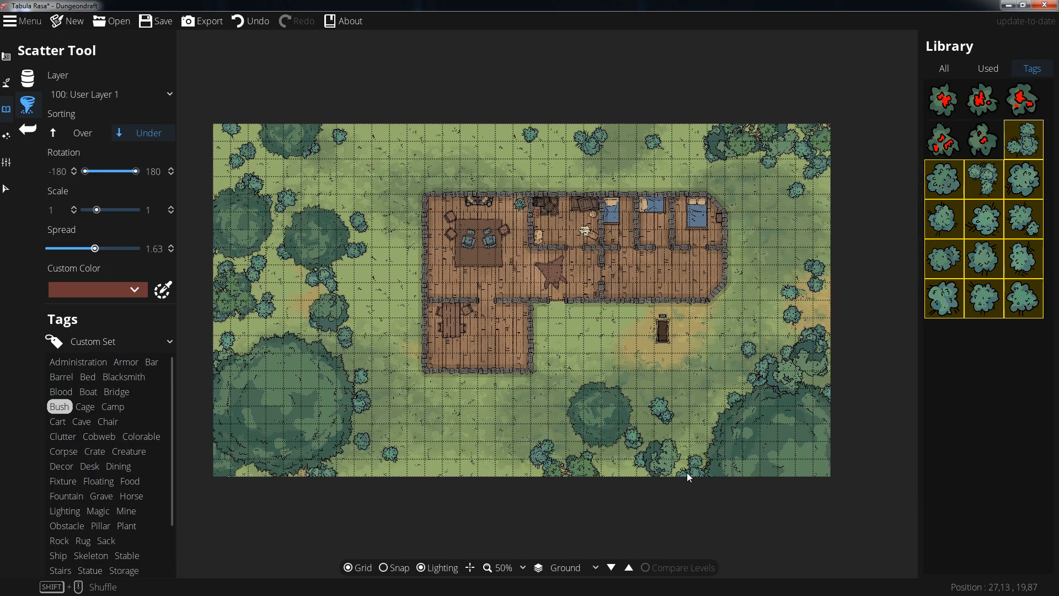
# Step: Paint a large pond at the map's north edge, northwest of the building, using the Water Brush at its middle size
pyautogui.scroll(4, 561, 298)
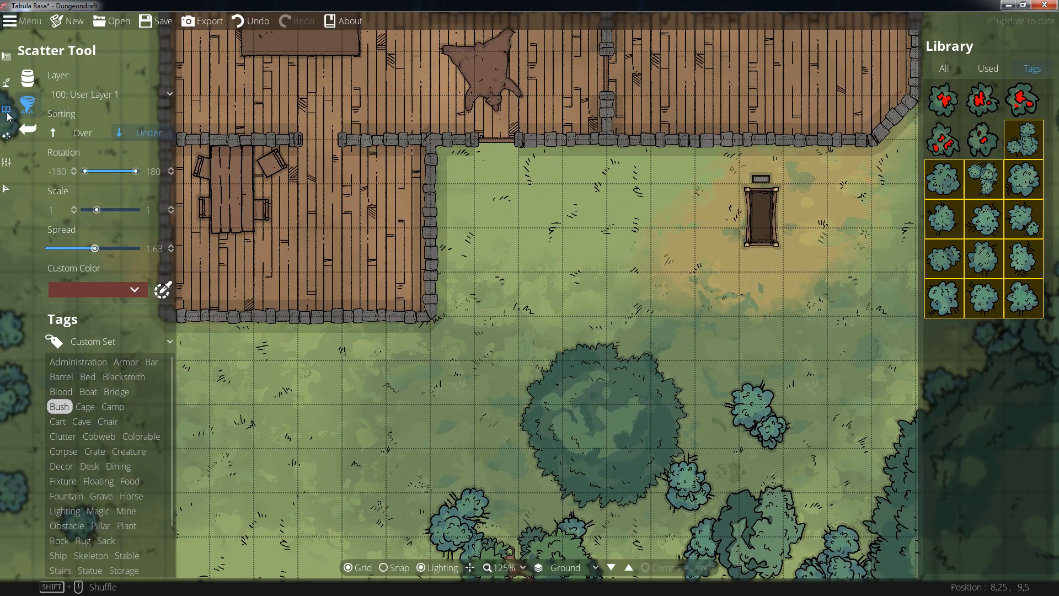
pyautogui.moveTo(450, 273); pyautogui.dragTo(520, 307)
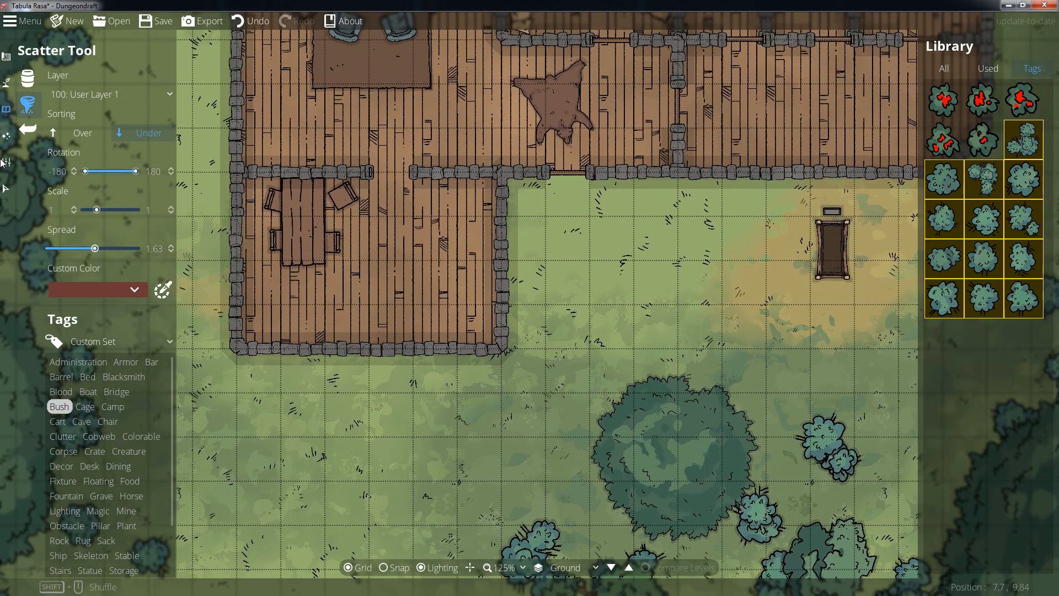
pyautogui.click(7, 85)
pyautogui.click(53, 116)
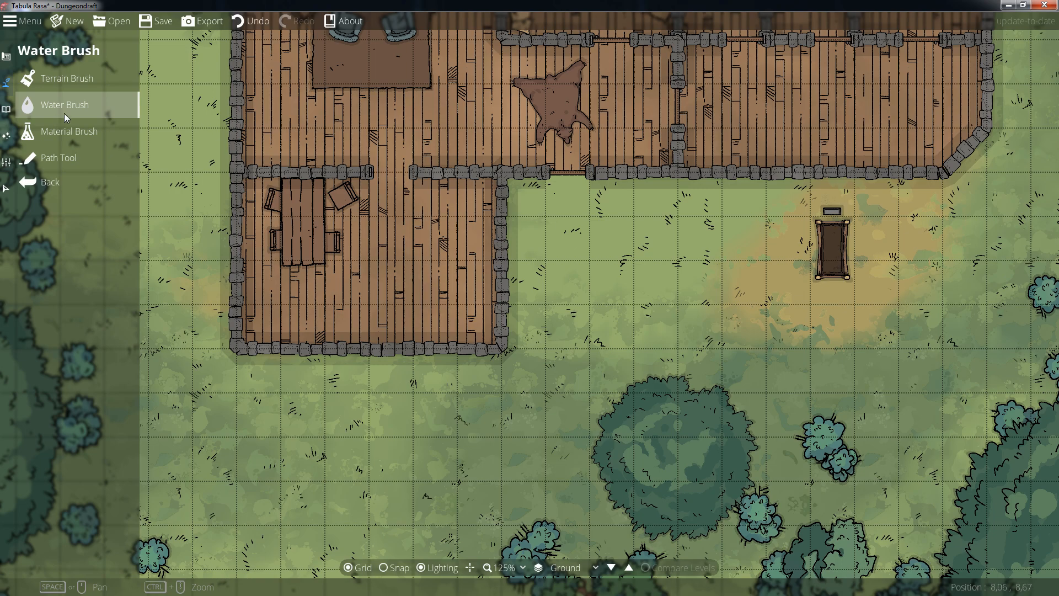
pyautogui.moveTo(633, 296); pyautogui.dragTo(462, 254)
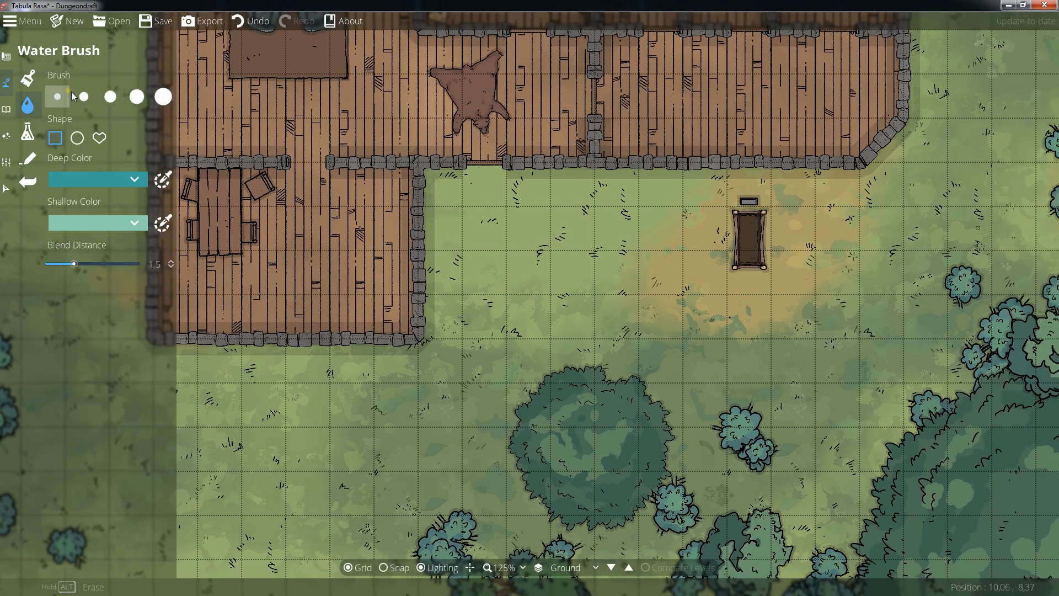
pyautogui.click(108, 97)
pyautogui.moveTo(701, 306); pyautogui.dragTo(920, 205)
pyautogui.moveTo(540, 419); pyautogui.dragTo(687, 494)
pyautogui.moveTo(358, 115); pyautogui.dragTo(421, 348)
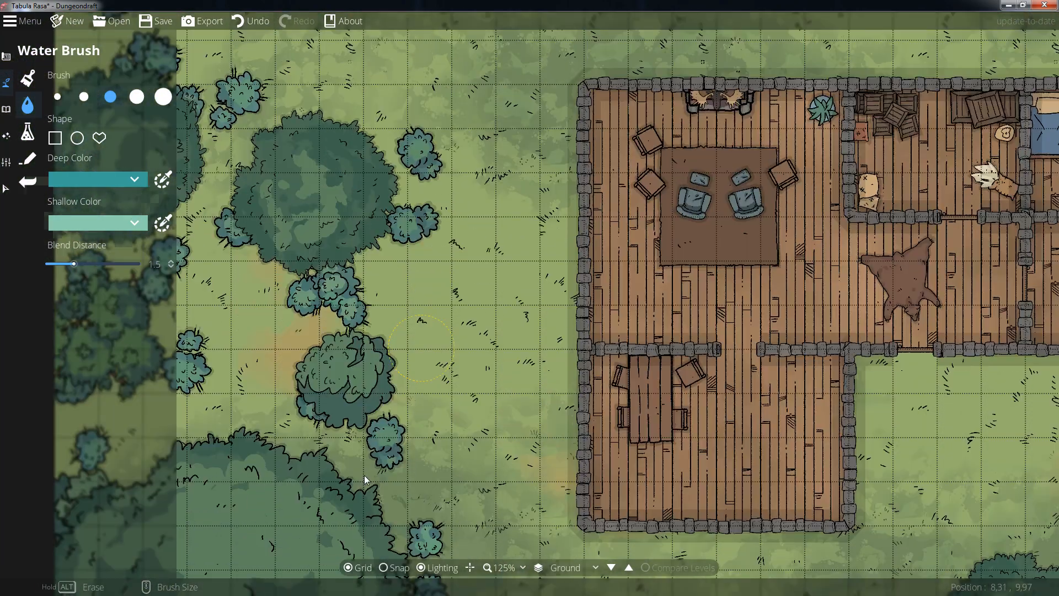
pyautogui.moveTo(364, 474); pyautogui.dragTo(321, 548)
pyautogui.moveTo(333, 103)
pyautogui.mouseDown()
pyautogui.moveTo(384, 139)
pyautogui.moveTo(522, 174)
pyautogui.moveTo(614, 173)
pyautogui.moveTo(703, 111)
pyautogui.moveTo(703, 100)
pyautogui.moveTo(578, 137)
pyautogui.moveTo(458, 130)
pyautogui.moveTo(397, 105)
pyautogui.moveTo(567, 111)
pyautogui.moveTo(530, 138)
pyautogui.mouseUp()
# Step: Extend the water eastward from the pond as a narrow, uneven strip along the north edge to the northeastern trees
pyautogui.moveTo(779, 203); pyautogui.dragTo(784, 272)
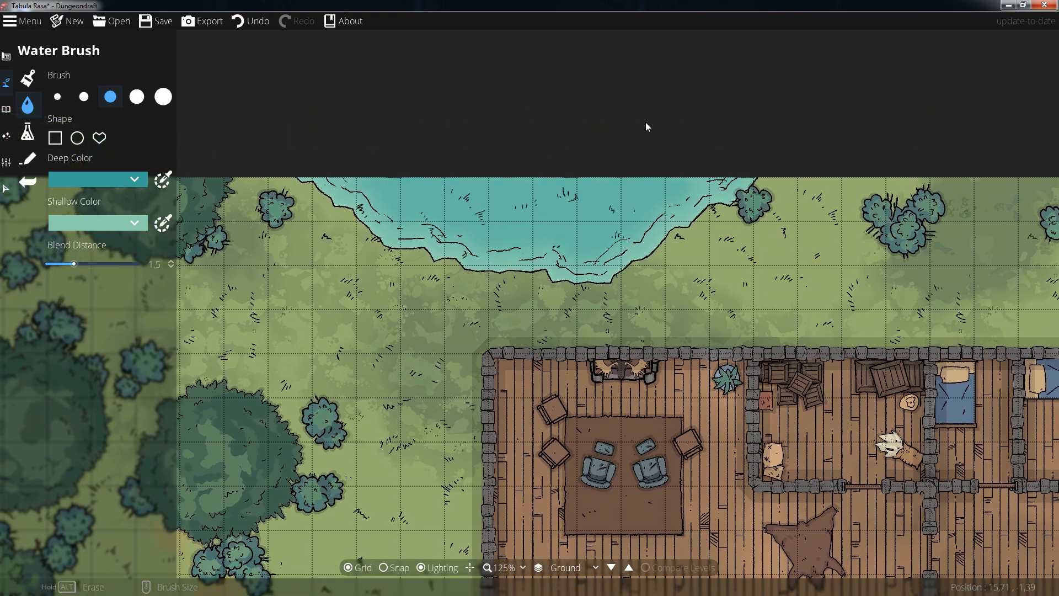
pyautogui.moveTo(829, 242); pyautogui.dragTo(518, 229)
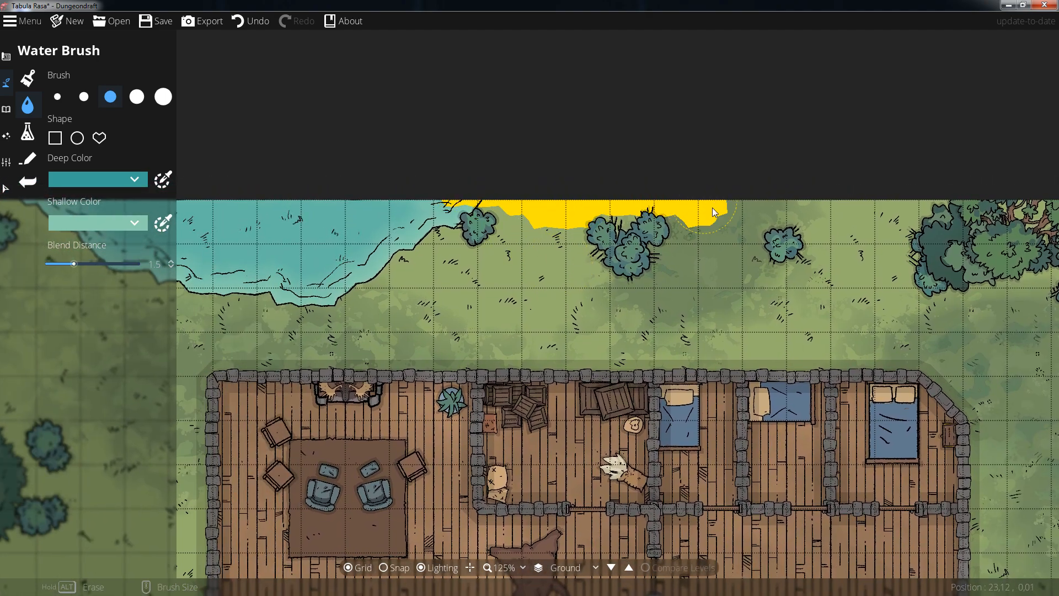
pyautogui.moveTo(933, 168); pyautogui.dragTo(714, 183)
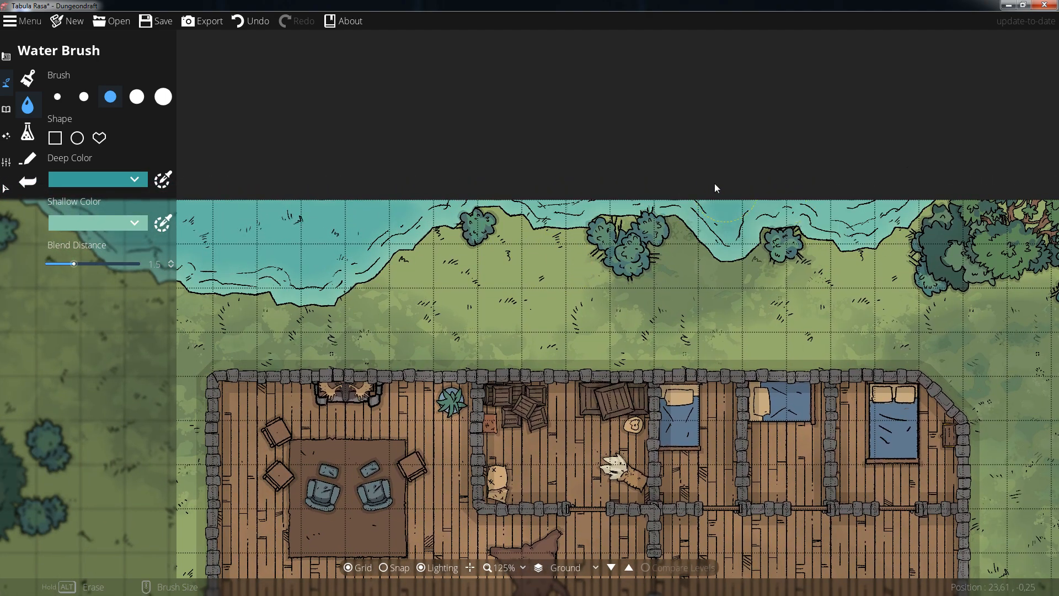
pyautogui.scroll(-5, 764, 286)
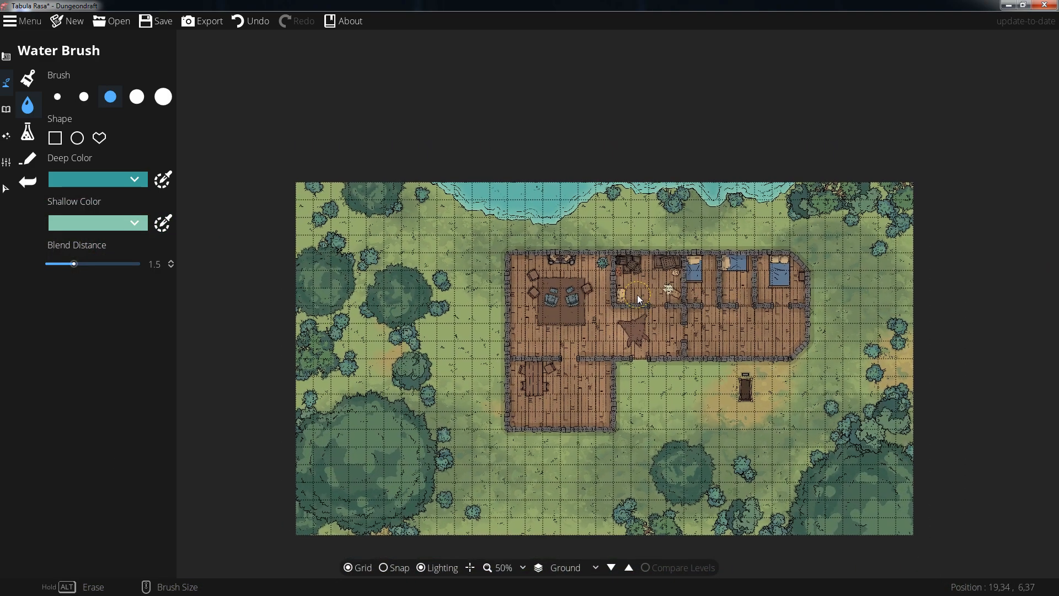
# Step: Switch to the Terrain Brush, replace the Terrain Snow slot with Terrain Gravel, and set the brush size to 1
pyautogui.moveTo(637, 294); pyautogui.dragTo(654, 188)
pyautogui.click(29, 137)
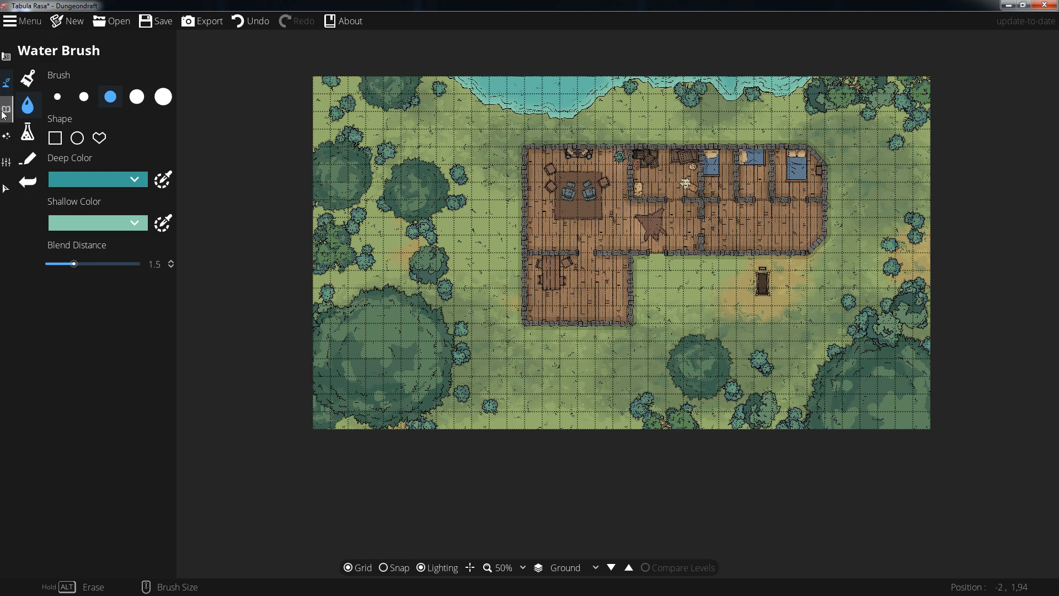
pyautogui.click(4, 82)
pyautogui.click(53, 77)
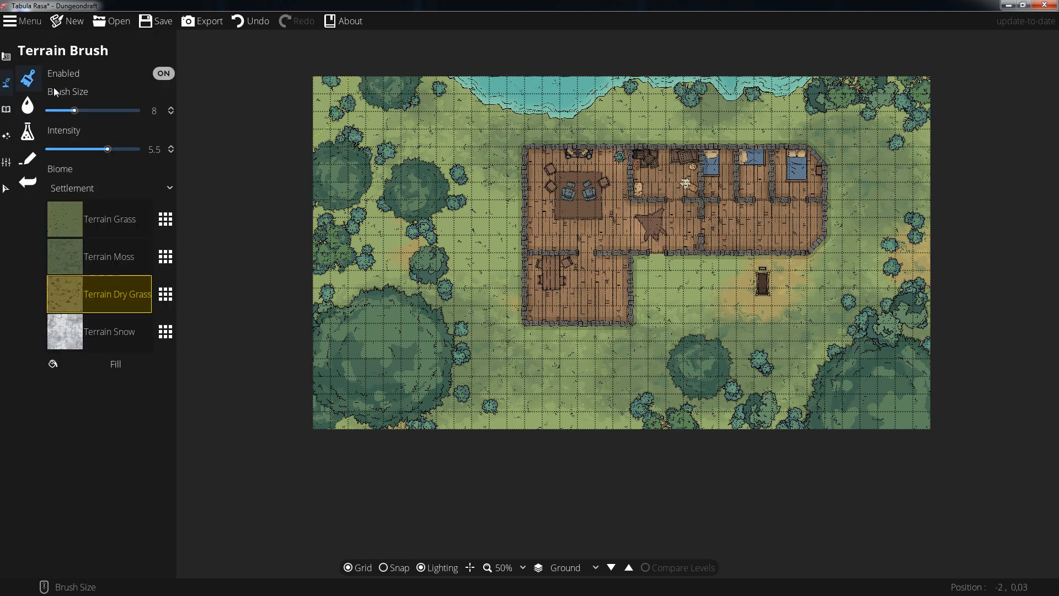
pyautogui.click(118, 330)
pyautogui.click(118, 330)
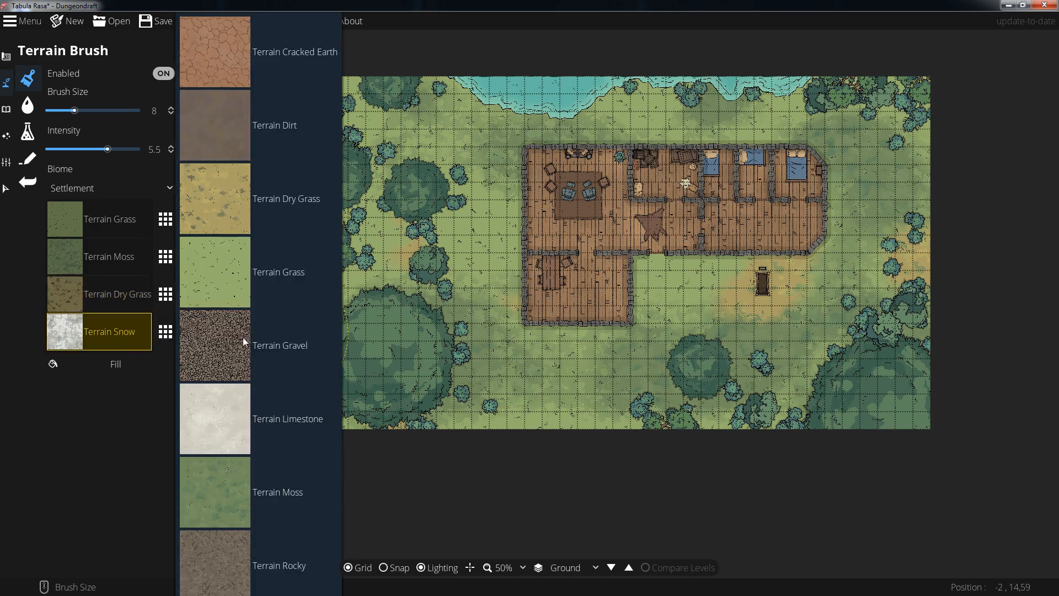
pyautogui.click(287, 360)
pyautogui.scroll(-7, 654, 369)
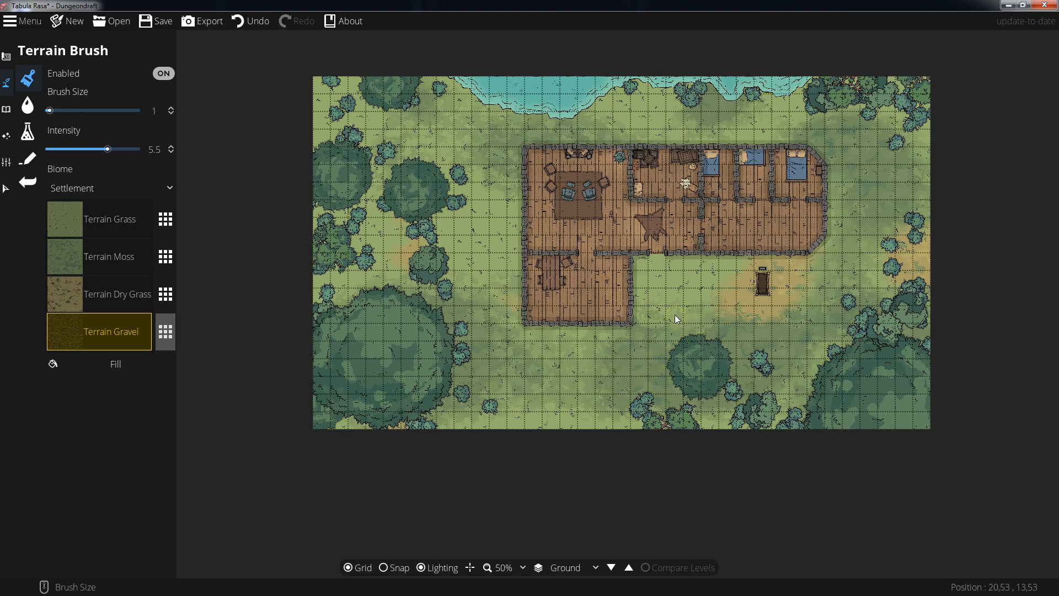
# Step: Paint a thin gravel path from the building's south door, curving southwest past the large tree to the map's south edge
pyautogui.scroll(3, 674, 313)
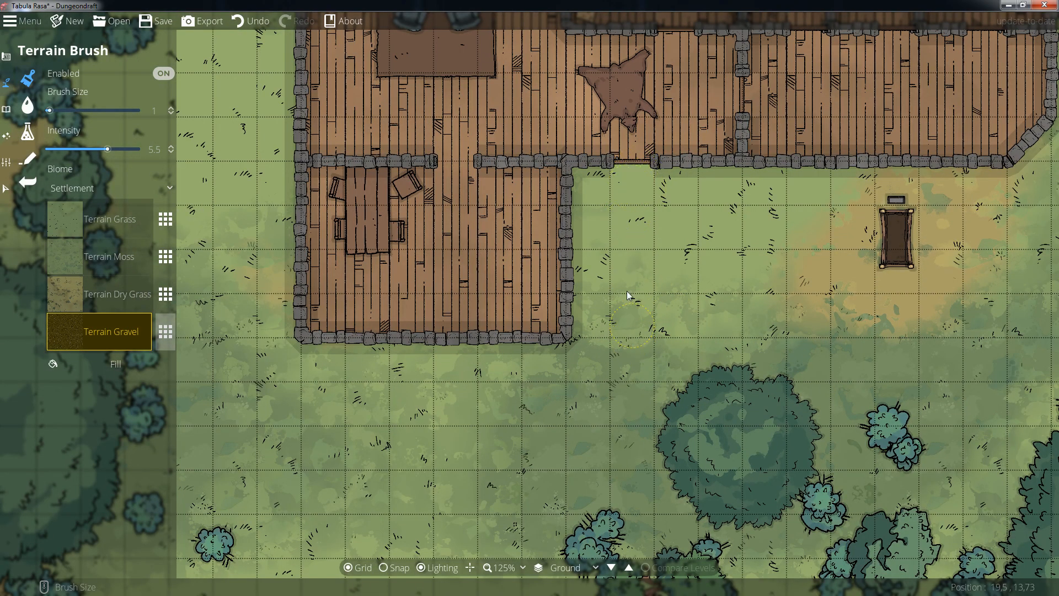
pyautogui.moveTo(626, 181); pyautogui.dragTo(625, 401)
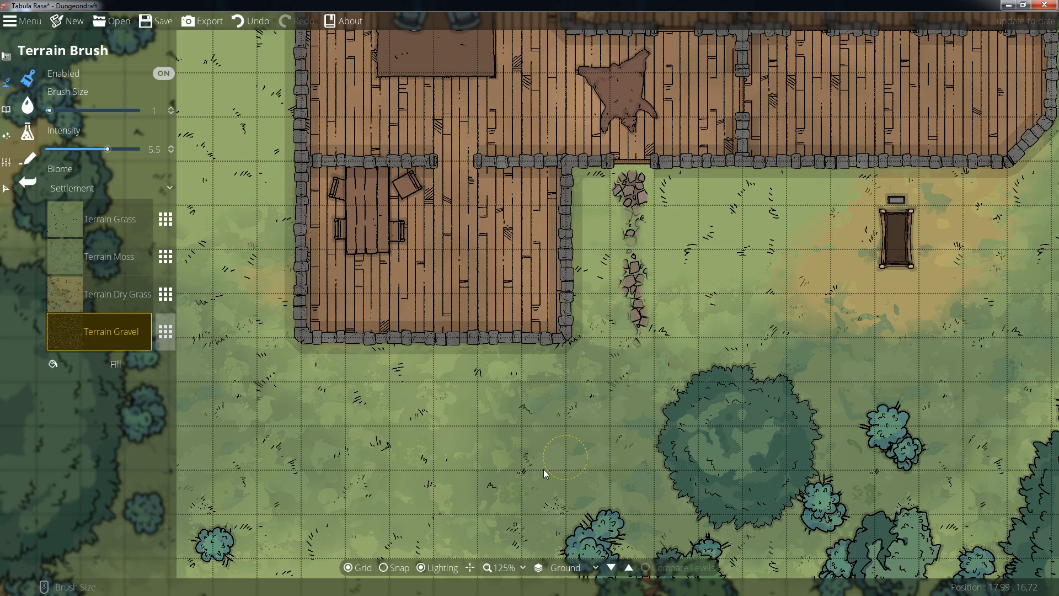
pyautogui.moveTo(639, 331); pyautogui.dragTo(622, 435)
pyautogui.moveTo(476, 501)
pyautogui.mouseDown()
pyautogui.moveTo(574, 434)
pyautogui.moveTo(639, 342)
pyautogui.moveTo(511, 503)
pyautogui.moveTo(600, 365)
pyautogui.mouseUp()
pyautogui.moveTo(722, 256)
pyautogui.mouseDown()
pyautogui.moveTo(729, 239)
pyautogui.moveTo(578, 387)
pyautogui.mouseUp()
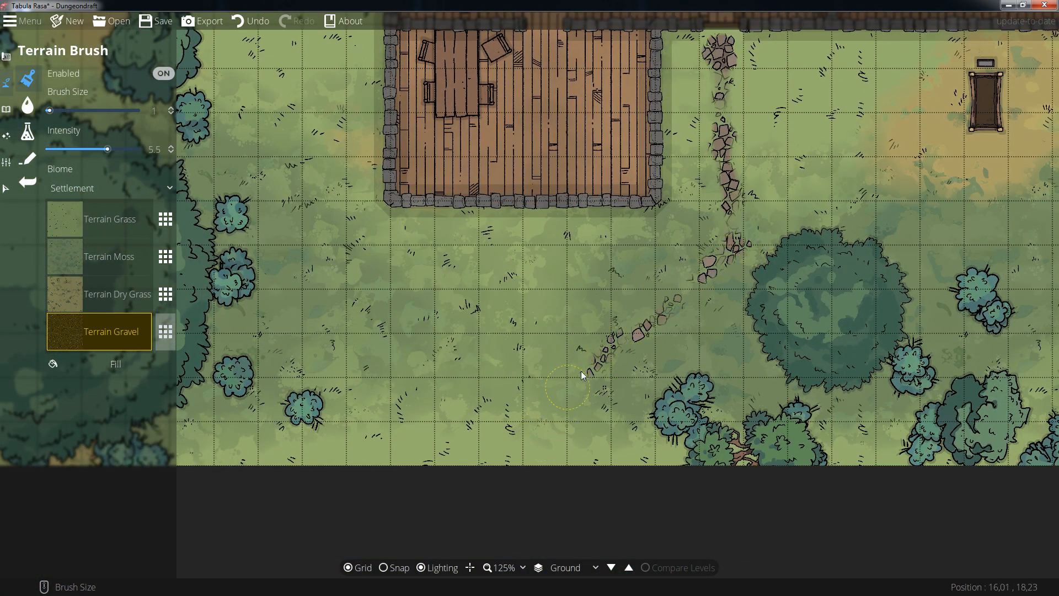
pyautogui.moveTo(531, 460); pyautogui.dragTo(574, 413)
# Step: Widen and fill the gravel path along its whole length with a brush size of 3
pyautogui.moveTo(634, 349)
pyautogui.mouseDown()
pyautogui.moveTo(511, 413)
pyautogui.moveTo(632, 309)
pyautogui.moveTo(606, 126)
pyautogui.mouseUp()
pyautogui.scroll(2, 564, 396)
pyautogui.moveTo(457, 437); pyautogui.dragTo(419, 522)
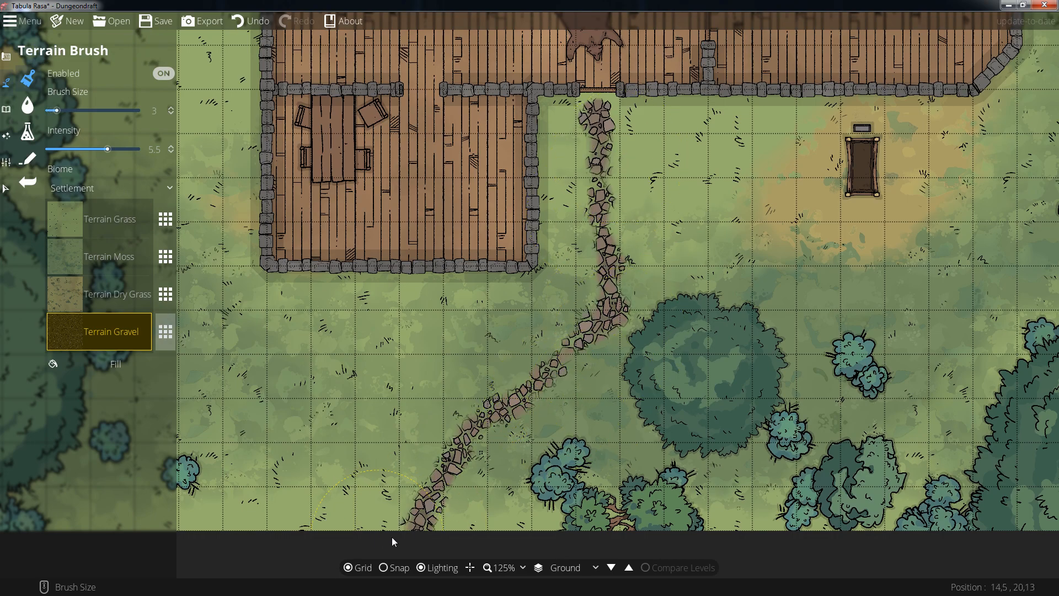
# Step: Paint Terrain Grass over parts of the gravel path with a brush size of 1 to thin and break it up
pyautogui.scroll(-6, 588, 442)
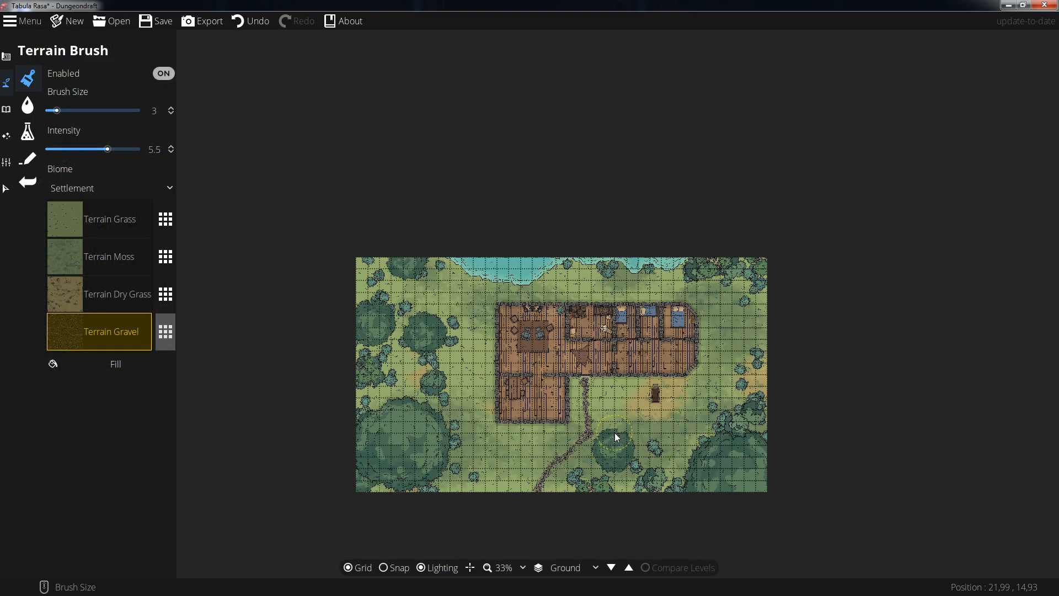
pyautogui.scroll(3, 616, 436)
pyautogui.click(94, 216)
pyautogui.scroll(-2, 563, 386)
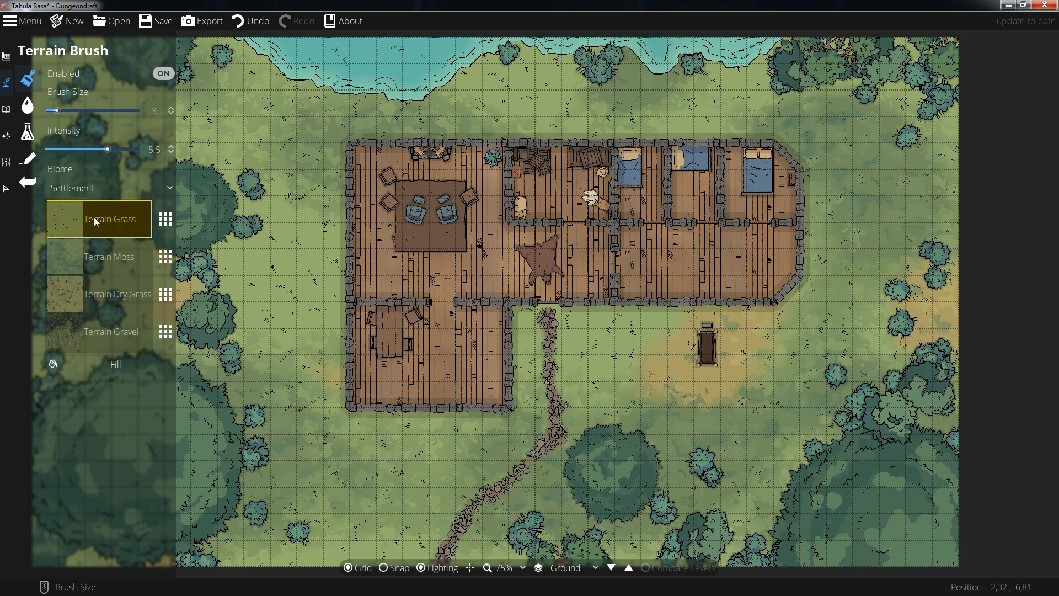
pyautogui.moveTo(548, 335)
pyautogui.mouseDown()
pyautogui.moveTo(553, 440)
pyautogui.moveTo(496, 511)
pyautogui.moveTo(472, 518)
pyautogui.mouseUp()
pyautogui.moveTo(600, 304); pyautogui.dragTo(628, 328)
pyautogui.scroll(-1, 627, 327)
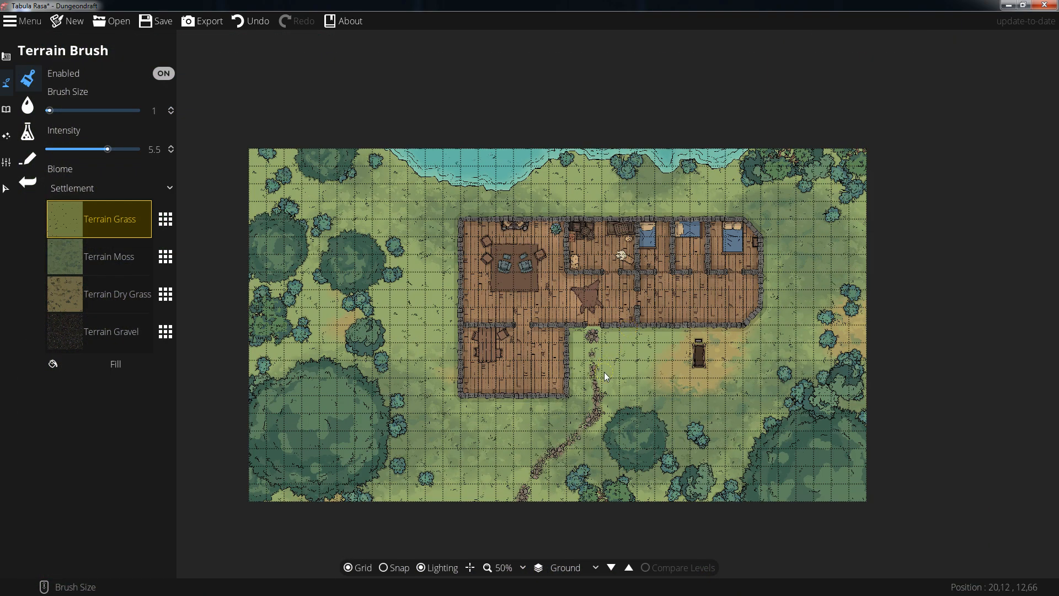
pyautogui.moveTo(546, 407)
pyautogui.mouseDown()
pyautogui.moveTo(526, 390)
pyautogui.moveTo(539, 414)
pyautogui.mouseUp()
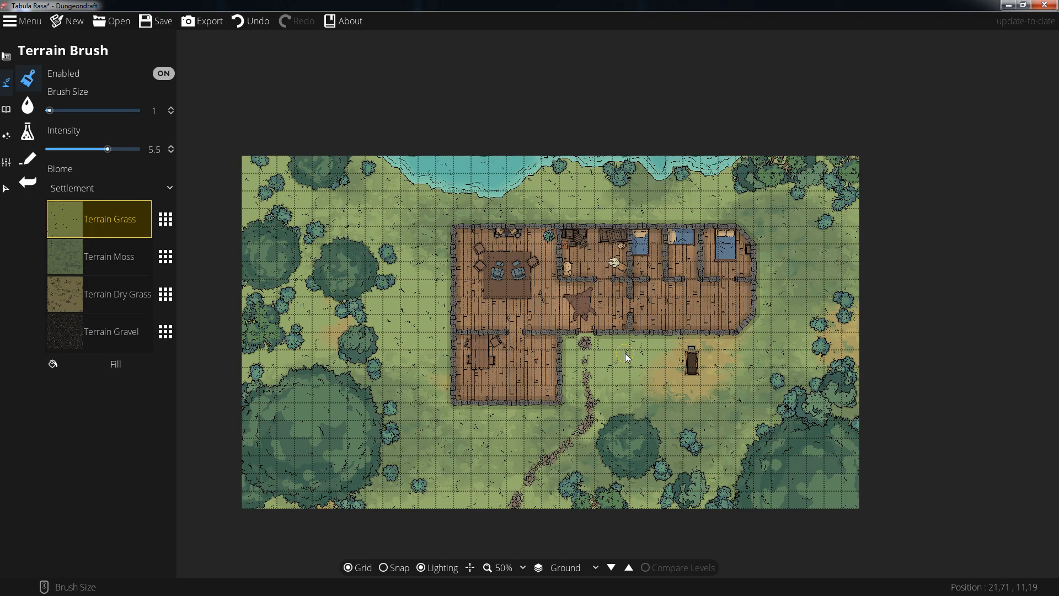
pyautogui.scroll(4, 625, 353)
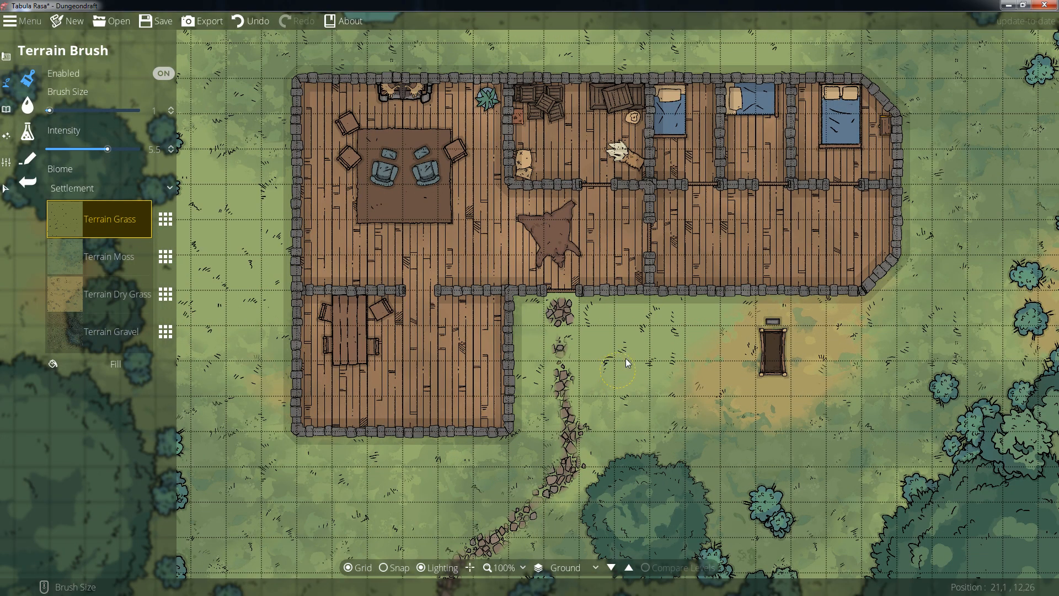
# Step: Save the current map as forest-hut in a new folder named yt inside the Maps folder
pyautogui.moveTo(627, 363); pyautogui.dragTo(627, 460)
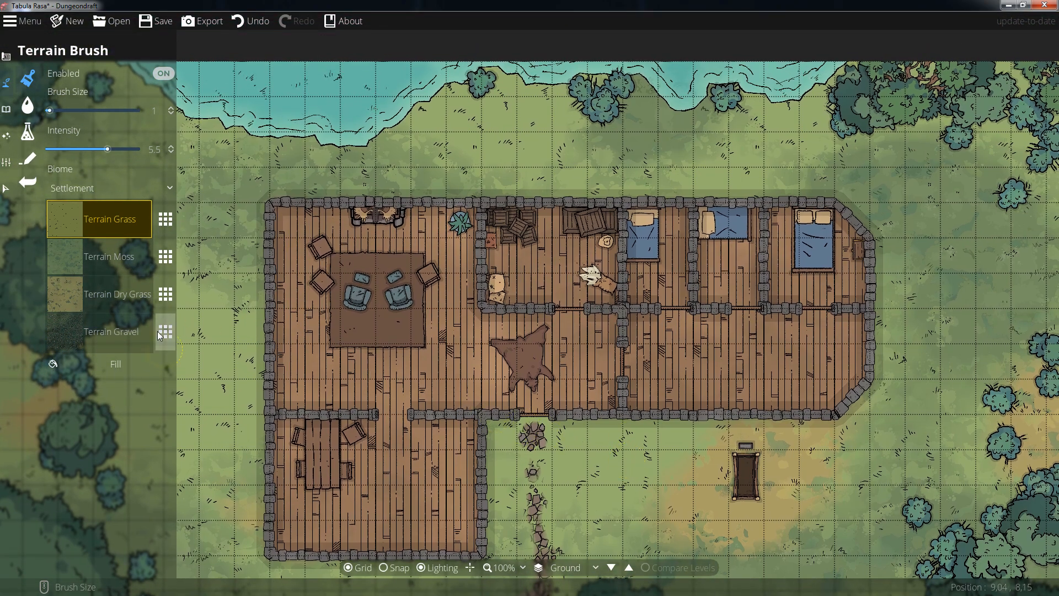
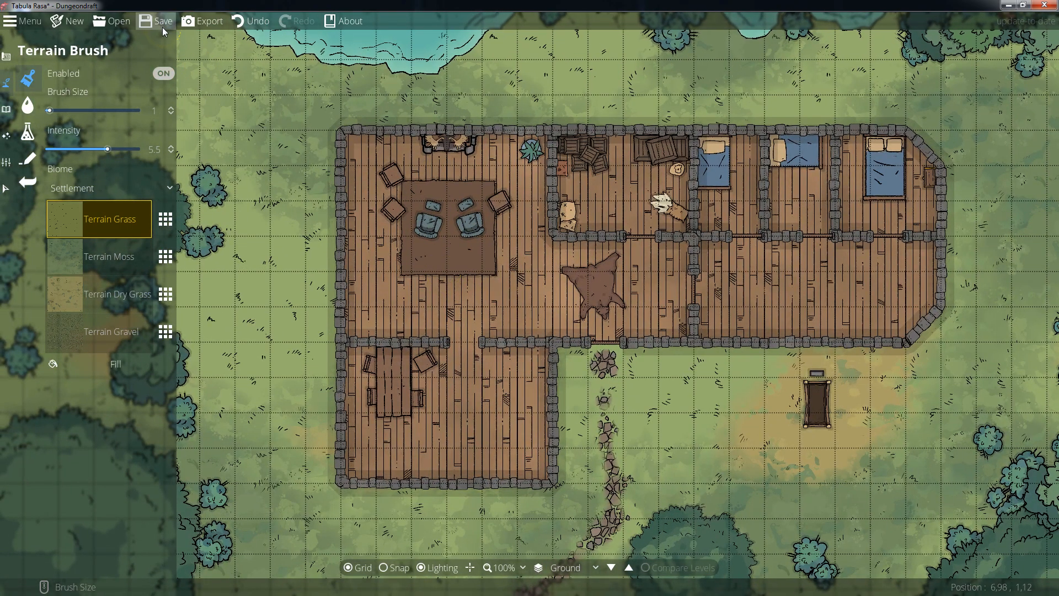
pyautogui.click(160, 24)
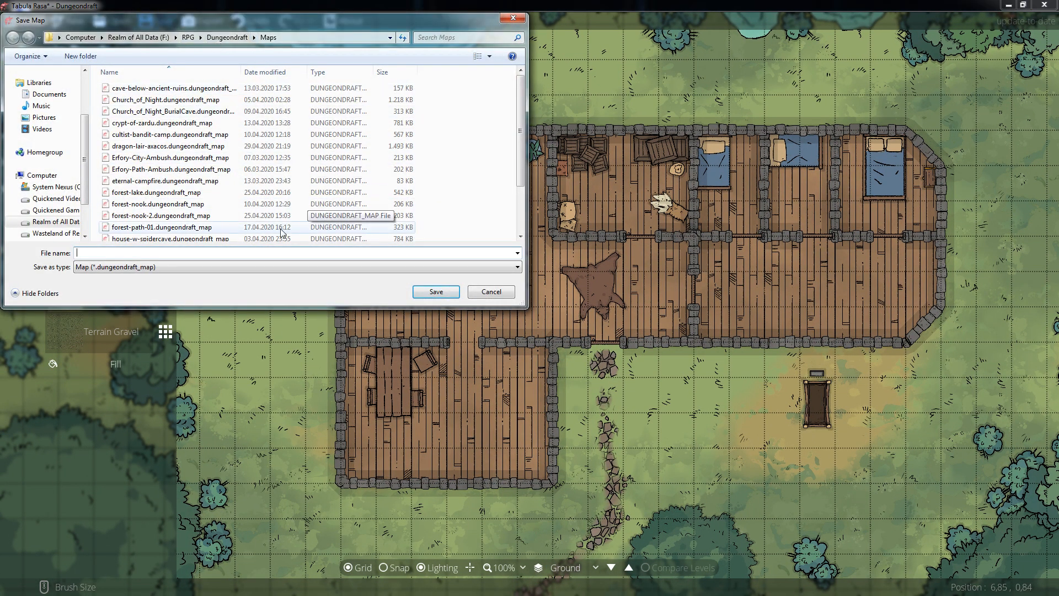
pyautogui.click(71, 57)
pyautogui.write('yt')
pyautogui.press('Return')
pyautogui.press('Return')
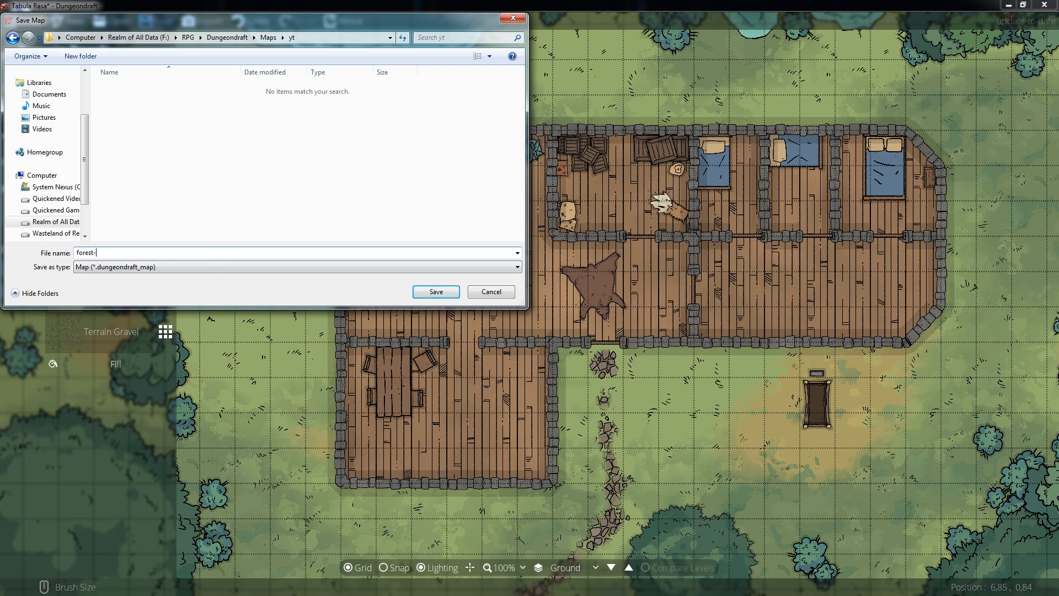
pyautogui.click(221, 254)
pyautogui.write('forest-hut')
pyautogui.press('Return')
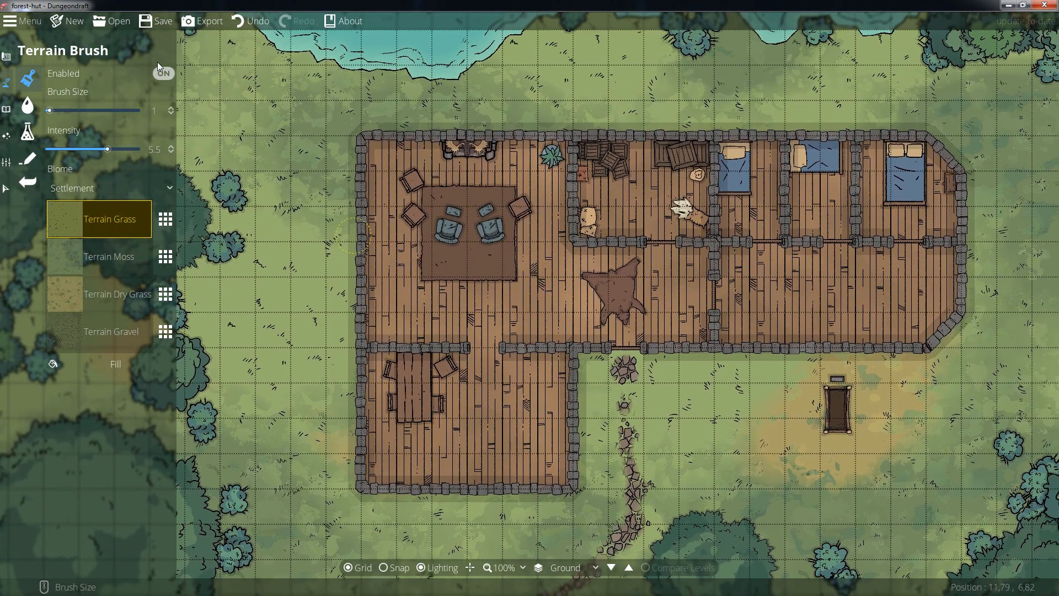
# Step: Create a new map of 35 by 20 tiles that starts with the Map Wizard
pyautogui.click(69, 21)
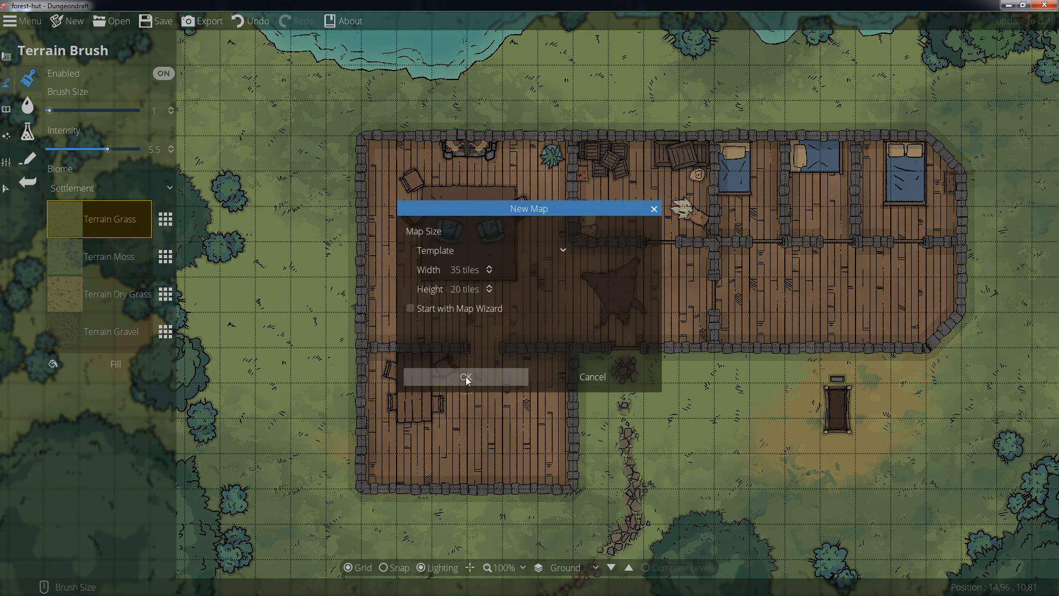
pyautogui.click(428, 304)
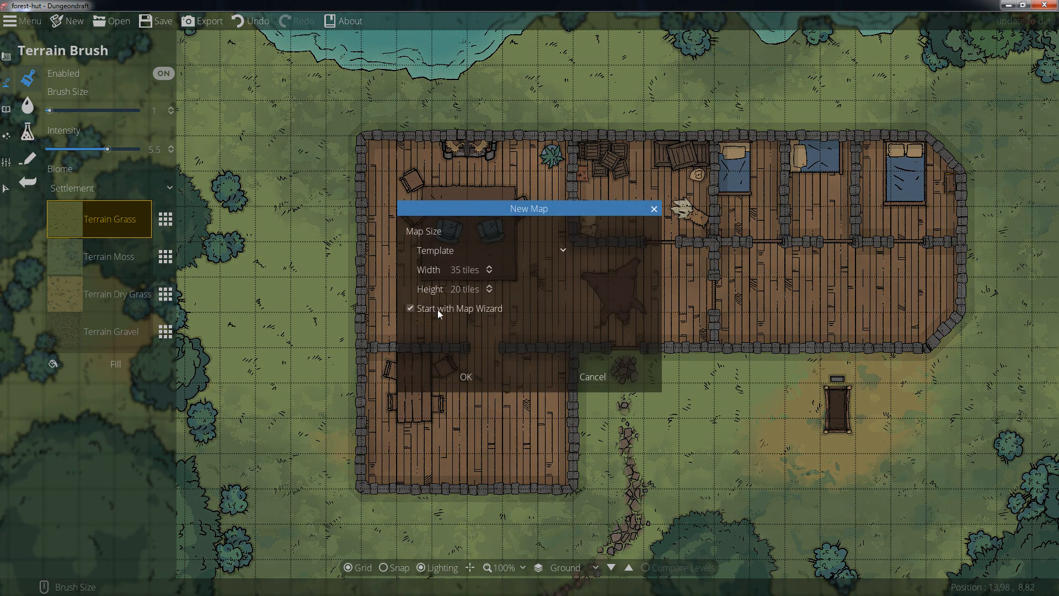
pyautogui.click(489, 378)
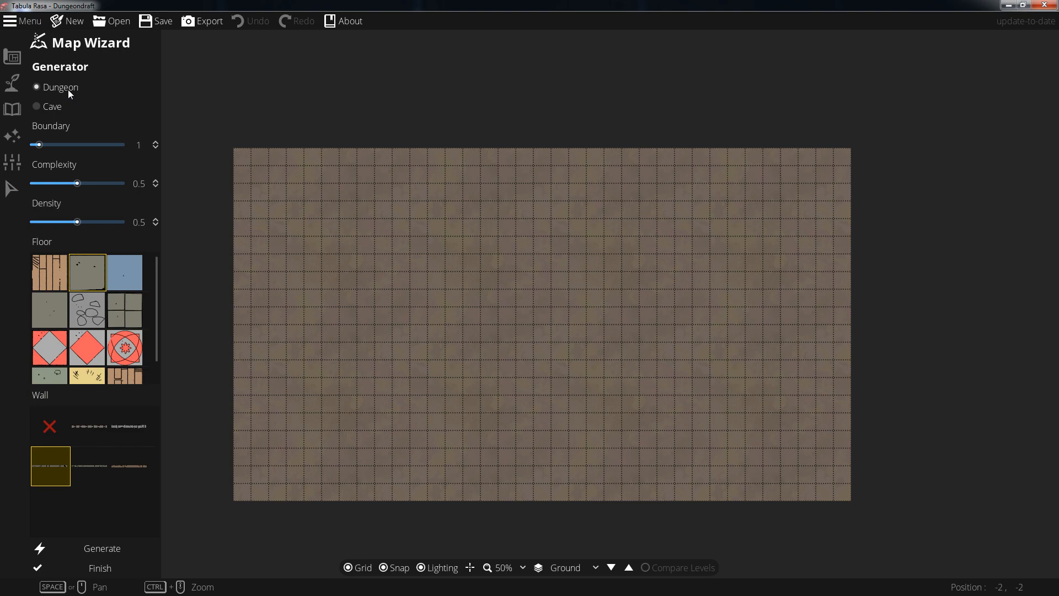
# Step: Generate a cave layout with boundary 3, complexity 0.21 and density 0.35, and finish the wizard
pyautogui.click(55, 111)
pyautogui.moveTo(78, 184); pyautogui.dragTo(52, 184)
pyautogui.moveTo(78, 223); pyautogui.dragTo(66, 222)
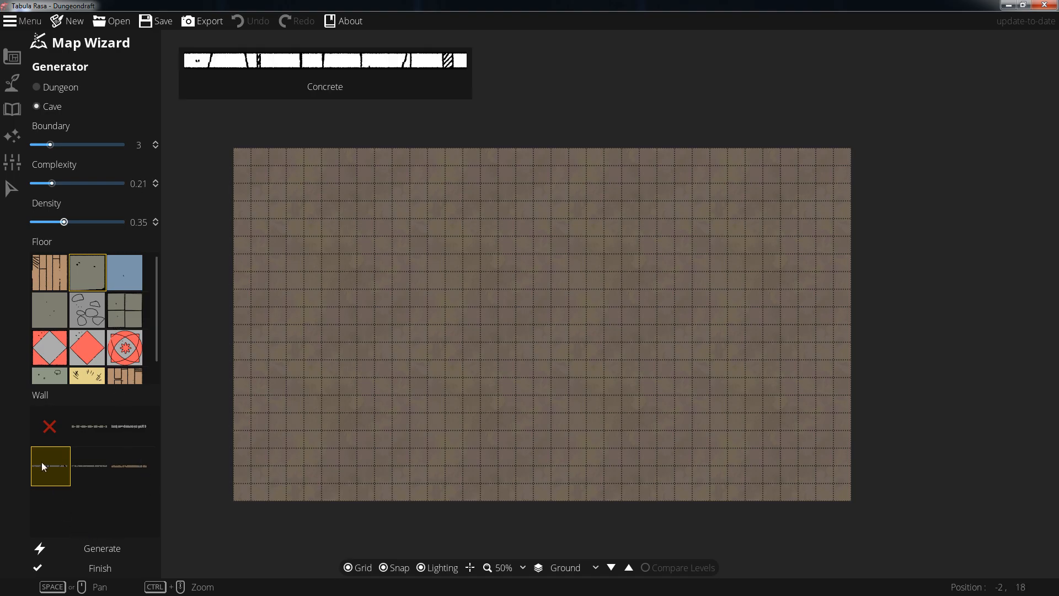
pyautogui.click(99, 545)
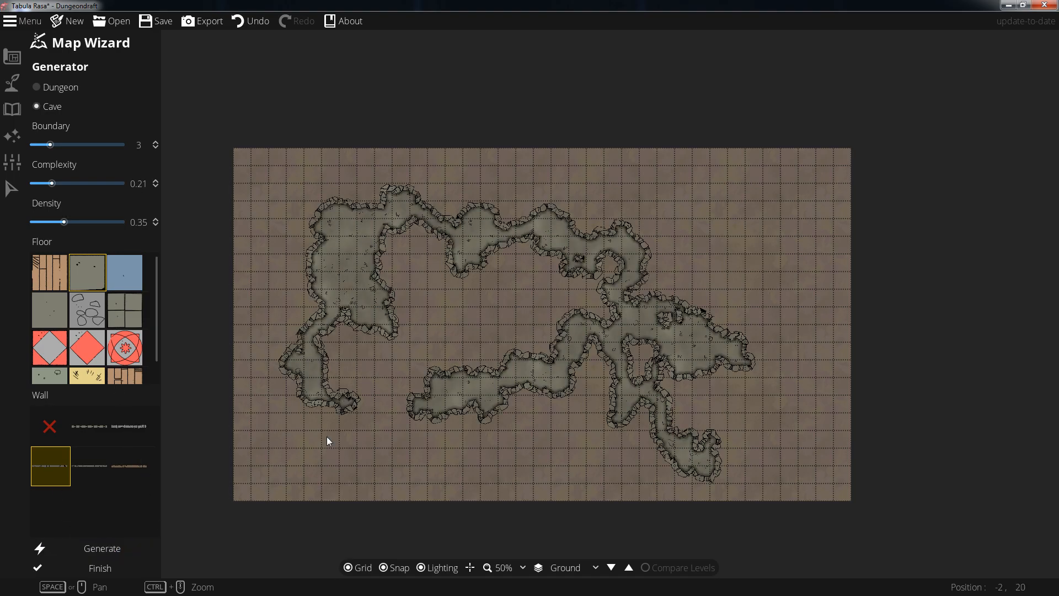
pyautogui.scroll(5, 508, 327)
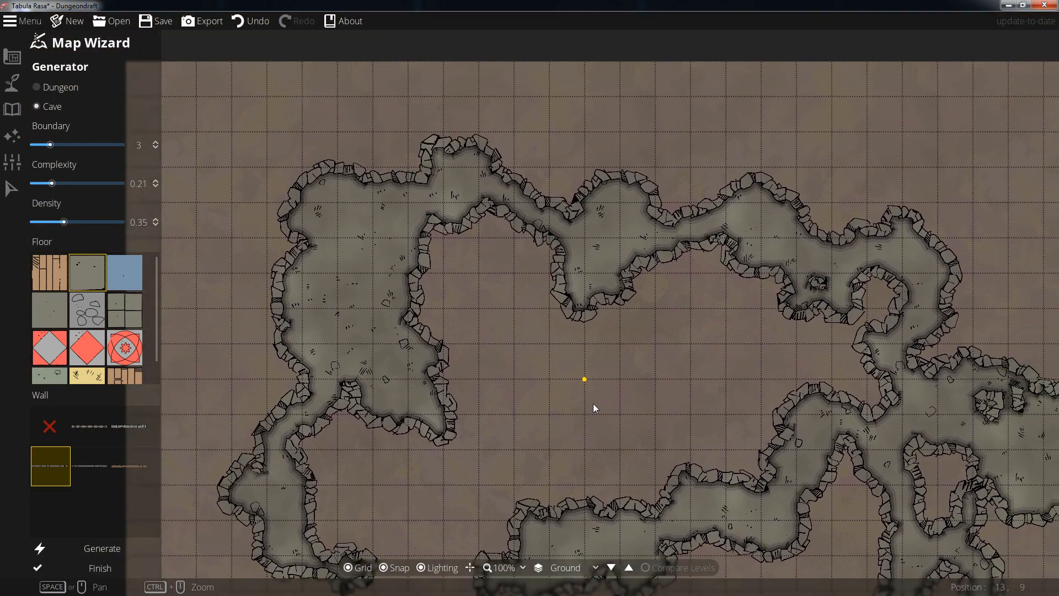
pyautogui.moveTo(593, 402); pyautogui.dragTo(603, 200)
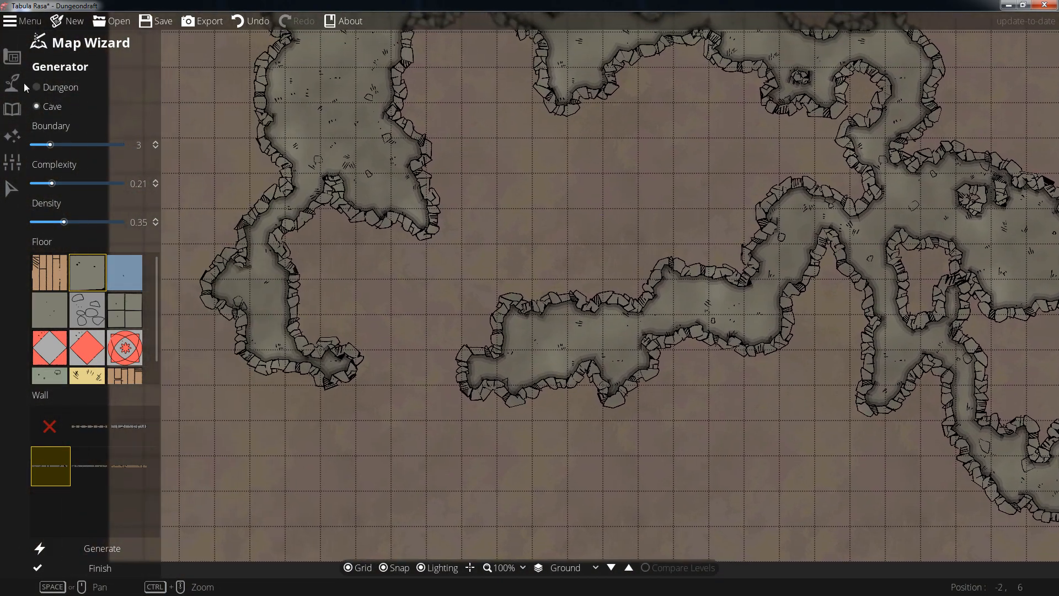
pyautogui.click(102, 568)
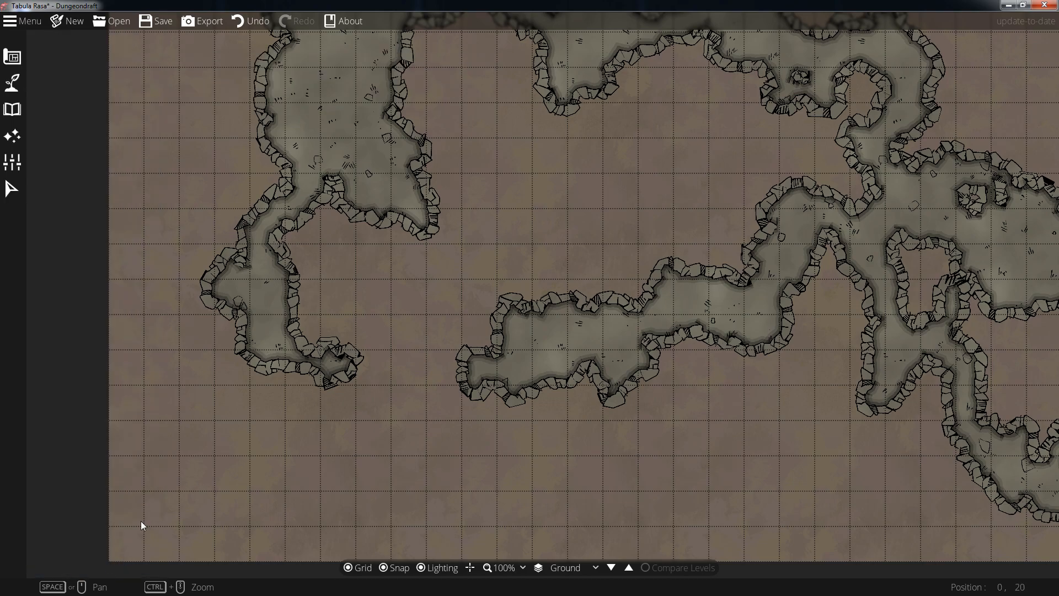
# Step: Enlarge the lower central cave chamber southward into a wide rounded room with the Cave Brush
pyautogui.click(12, 56)
pyautogui.click(70, 160)
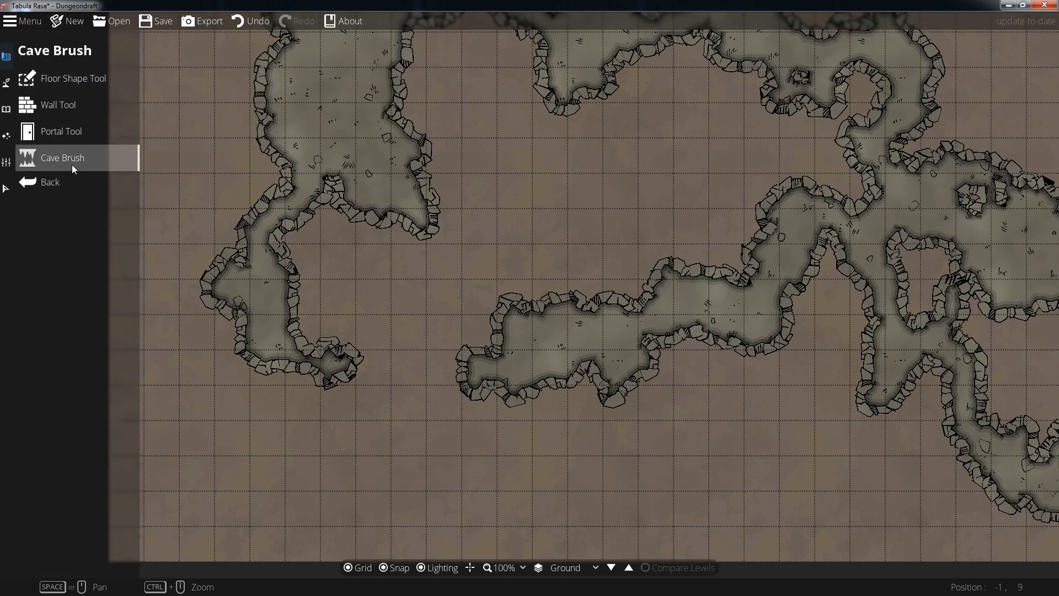
pyautogui.scroll(2, 309, 326)
pyautogui.moveTo(282, 283)
pyautogui.mouseDown()
pyautogui.moveTo(316, 194)
pyautogui.moveTo(350, 167)
pyautogui.mouseUp()
pyautogui.moveTo(536, 318); pyautogui.dragTo(392, 366)
pyautogui.moveTo(438, 418)
pyautogui.mouseDown()
pyautogui.moveTo(539, 421)
pyautogui.moveTo(582, 380)
pyautogui.moveTo(612, 408)
pyautogui.moveTo(558, 495)
pyautogui.moveTo(461, 492)
pyautogui.moveTo(394, 442)
pyautogui.moveTo(408, 426)
pyautogui.moveTo(559, 447)
pyautogui.moveTo(498, 390)
pyautogui.moveTo(568, 452)
pyautogui.moveTo(474, 455)
pyautogui.mouseUp()
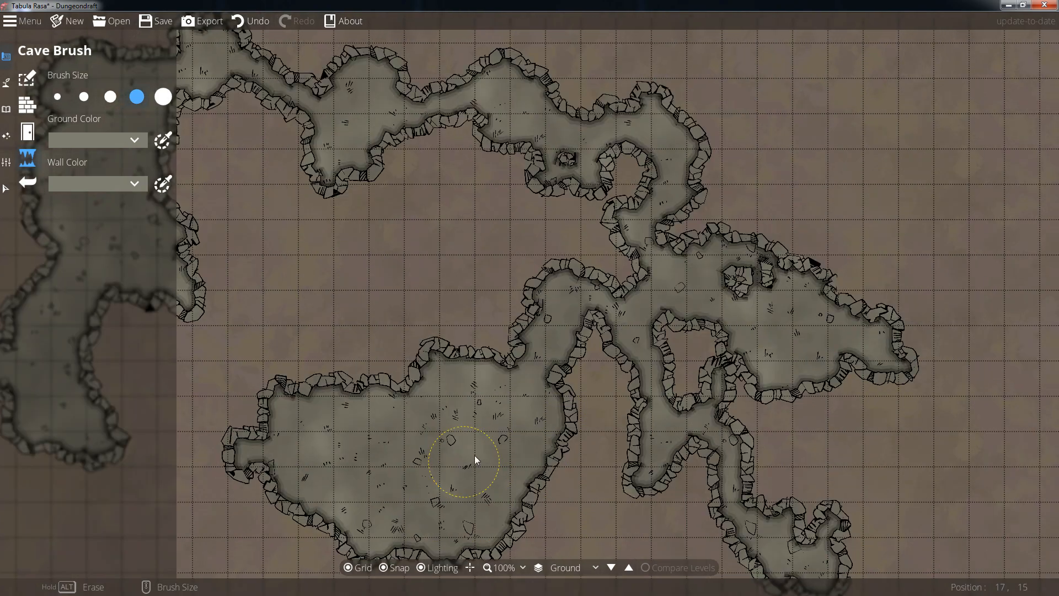
# Step: Clear the small rock islands in the eastern chamber and widen the passage leading north-west from it
pyautogui.click(599, 304)
pyautogui.moveTo(718, 319)
pyautogui.mouseDown()
pyautogui.moveTo(581, 326)
pyautogui.moveTo(556, 285)
pyautogui.moveTo(660, 277)
pyautogui.moveTo(628, 297)
pyautogui.moveTo(641, 291)
pyautogui.moveTo(544, 248)
pyautogui.moveTo(526, 142)
pyautogui.moveTo(452, 161)
pyautogui.mouseUp()
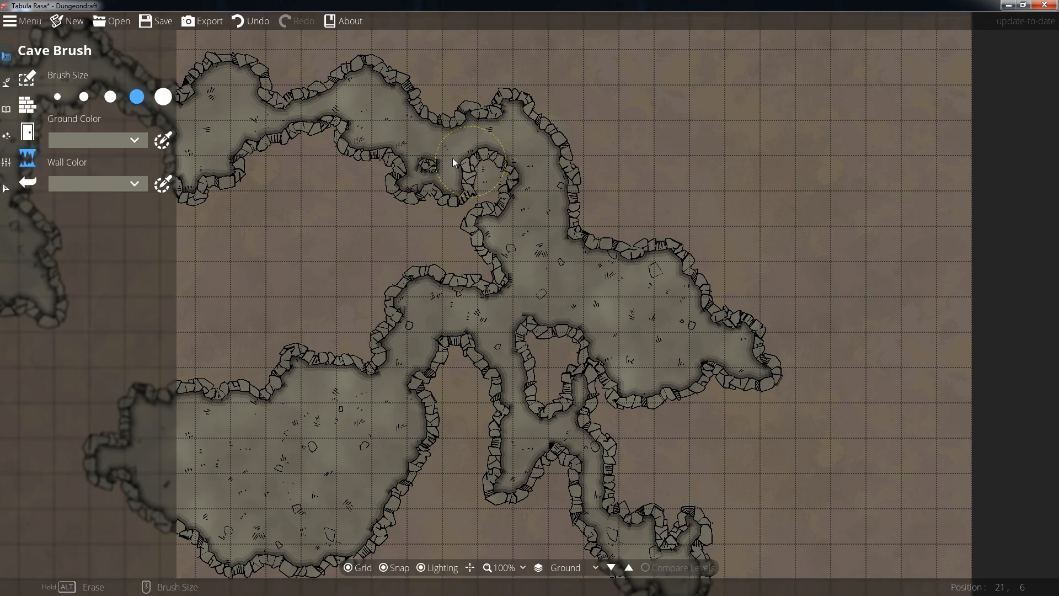
pyautogui.moveTo(360, 201); pyautogui.dragTo(615, 214)
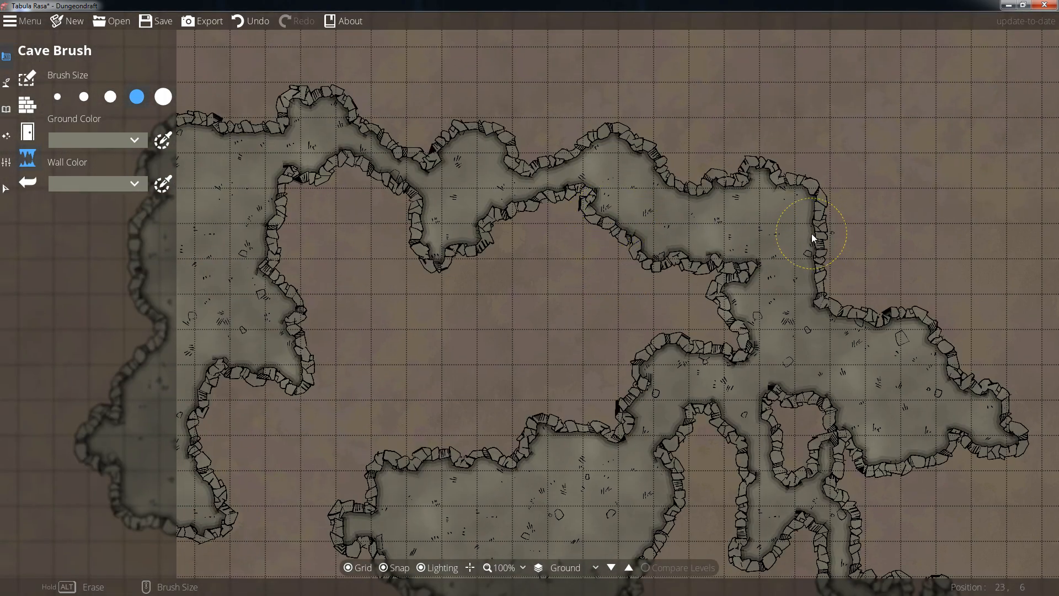
pyautogui.moveTo(819, 343); pyautogui.dragTo(604, 175)
# Step: Carve away the rock pillar south of the eastern chamber, and widen the south-eastern tunnel and the northern corridor
pyautogui.moveTo(587, 226)
pyautogui.mouseDown()
pyautogui.moveTo(620, 237)
pyautogui.moveTo(662, 356)
pyautogui.moveTo(762, 424)
pyautogui.moveTo(795, 502)
pyautogui.moveTo(791, 527)
pyautogui.moveTo(715, 482)
pyautogui.moveTo(706, 421)
pyautogui.moveTo(731, 467)
pyautogui.moveTo(785, 517)
pyautogui.moveTo(657, 395)
pyautogui.mouseUp()
pyautogui.moveTo(589, 299)
pyautogui.mouseDown()
pyautogui.moveTo(576, 221)
pyautogui.moveTo(697, 441)
pyautogui.mouseUp()
pyautogui.scroll(-1, 673, 410)
pyautogui.moveTo(384, 226)
pyautogui.mouseDown()
pyautogui.moveTo(538, 234)
pyautogui.moveTo(652, 259)
pyautogui.moveTo(573, 263)
pyautogui.mouseUp()
pyautogui.moveTo(502, 265)
pyautogui.mouseDown()
pyautogui.moveTo(556, 222)
pyautogui.moveTo(491, 215)
pyautogui.moveTo(462, 256)
pyautogui.moveTo(511, 252)
pyautogui.mouseUp()
pyautogui.moveTo(602, 274); pyautogui.dragTo(646, 191)
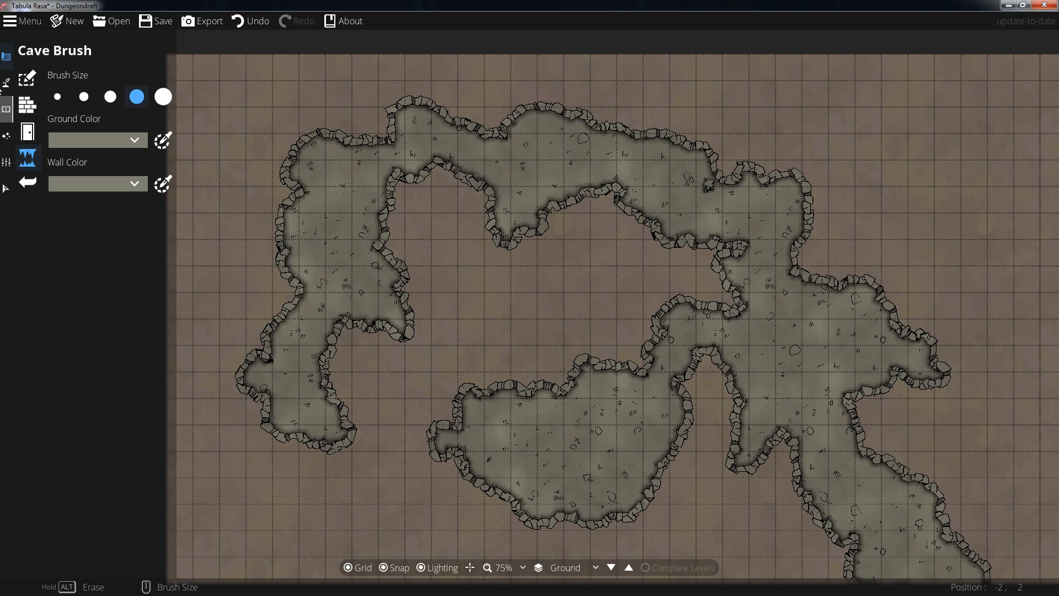
# Step: Paint a small pool against the northern wall of the eastern cave chamber with the smallest Water Brush size
pyautogui.click(6, 82)
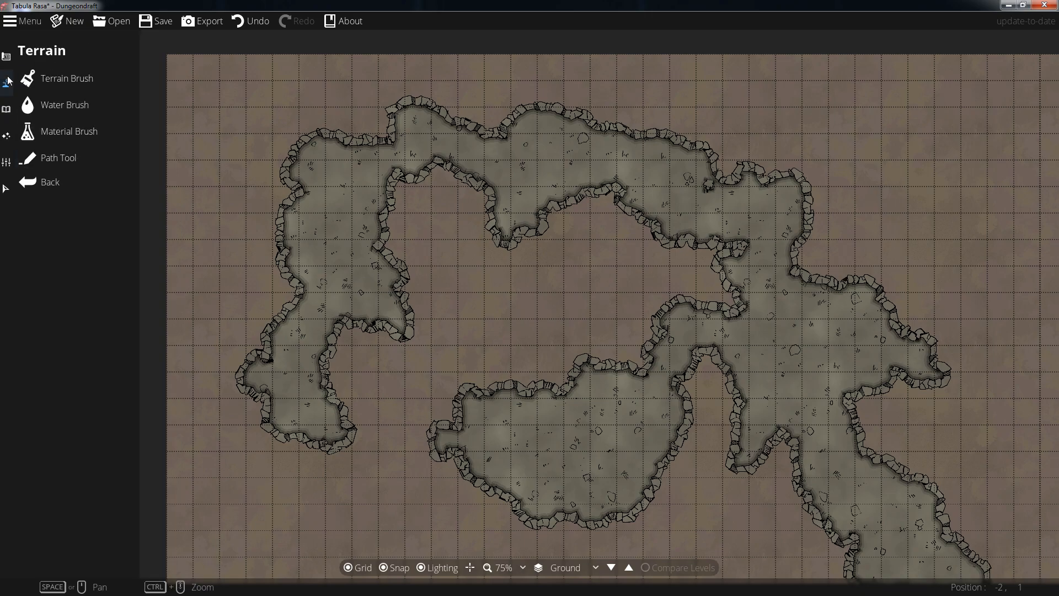
pyautogui.click(58, 106)
pyautogui.click(61, 96)
pyautogui.moveTo(480, 401)
pyautogui.mouseDown()
pyautogui.moveTo(468, 357)
pyautogui.moveTo(432, 334)
pyautogui.mouseUp()
pyautogui.scroll(2, 644, 290)
pyautogui.moveTo(619, 244); pyautogui.dragTo(580, 455)
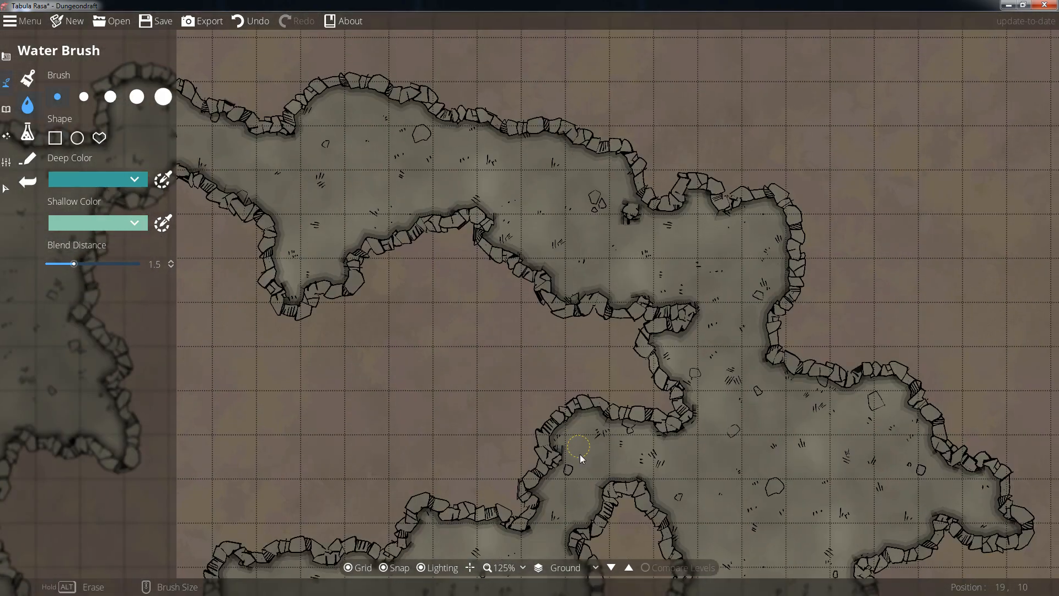
pyautogui.moveTo(754, 366); pyautogui.dragTo(595, 228)
pyautogui.moveTo(703, 247); pyautogui.dragTo(648, 244)
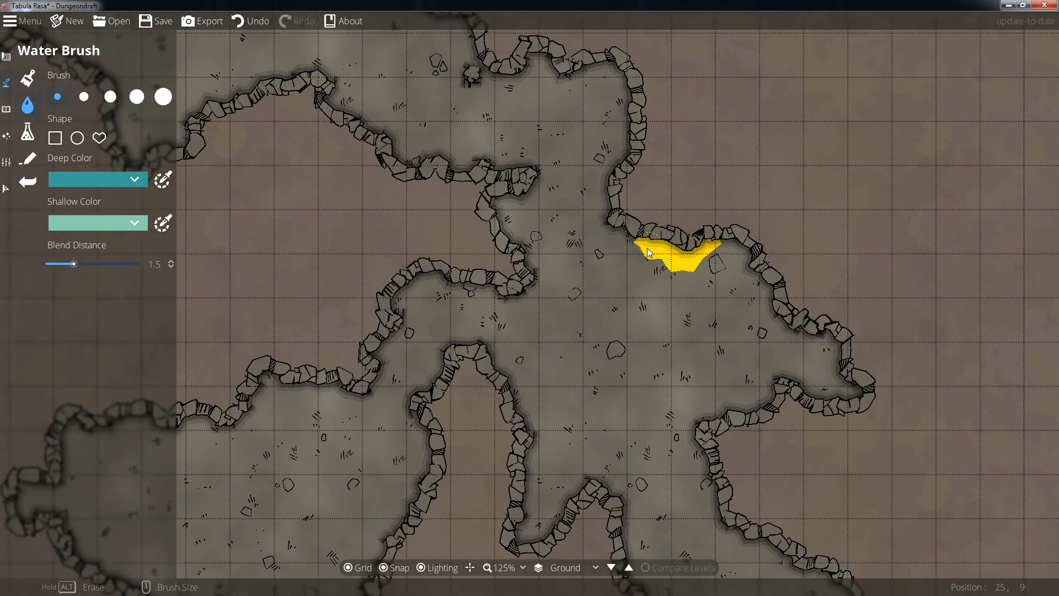
pyautogui.moveTo(681, 315)
pyautogui.mouseDown()
pyautogui.moveTo(714, 312)
pyautogui.moveTo(741, 266)
pyautogui.moveTo(730, 253)
pyautogui.moveTo(693, 292)
pyautogui.moveTo(688, 269)
pyautogui.mouseUp()
pyautogui.scroll(3, 734, 270)
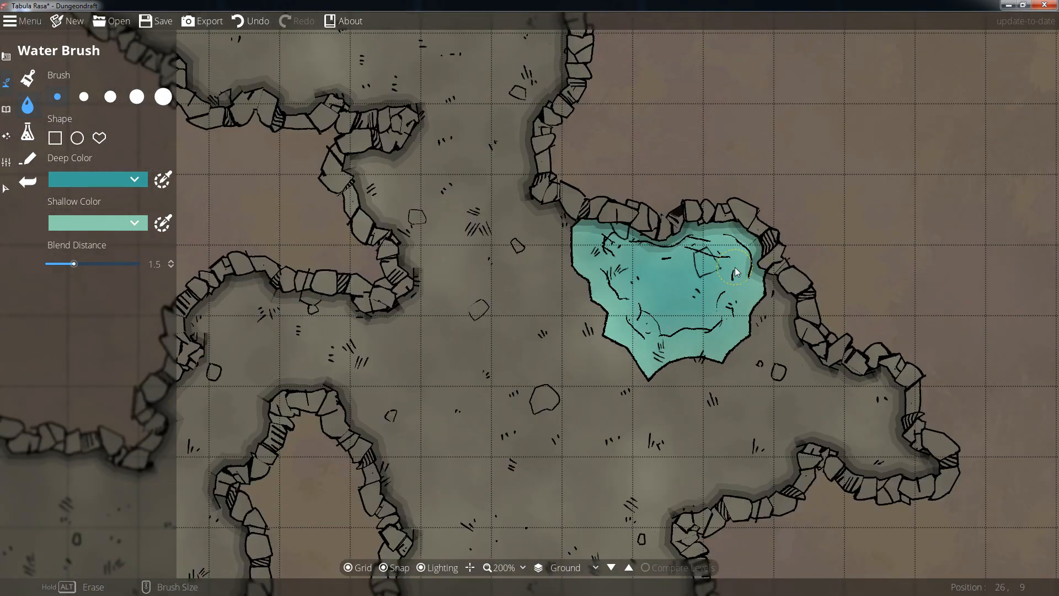
pyautogui.scroll(-3, 736, 272)
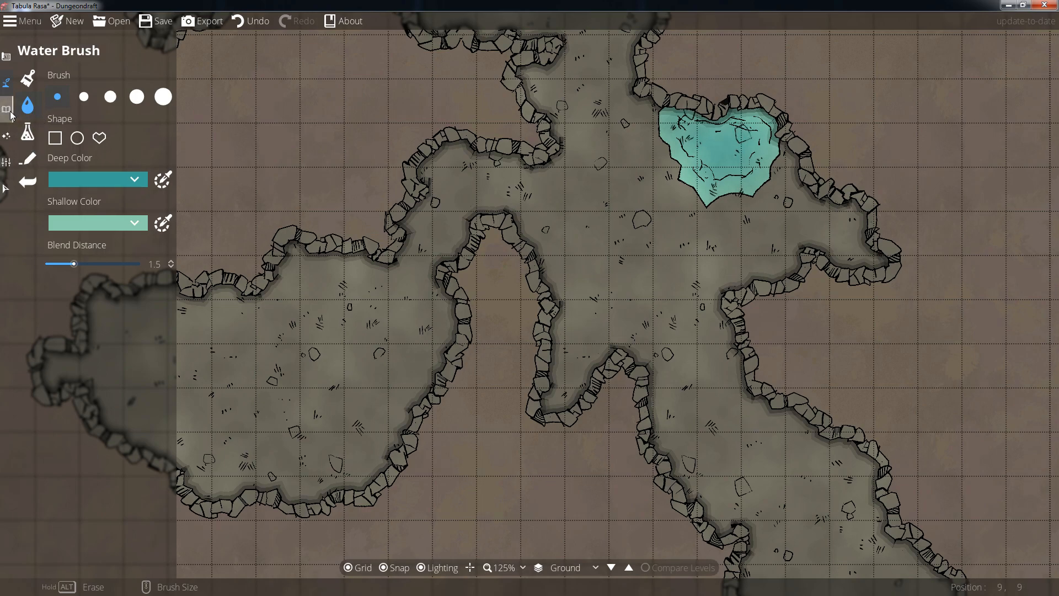
# Step: Darken the environment's ambient light by setting its colour to black with hex 50000000 and raising the alpha further
pyautogui.click(7, 136)
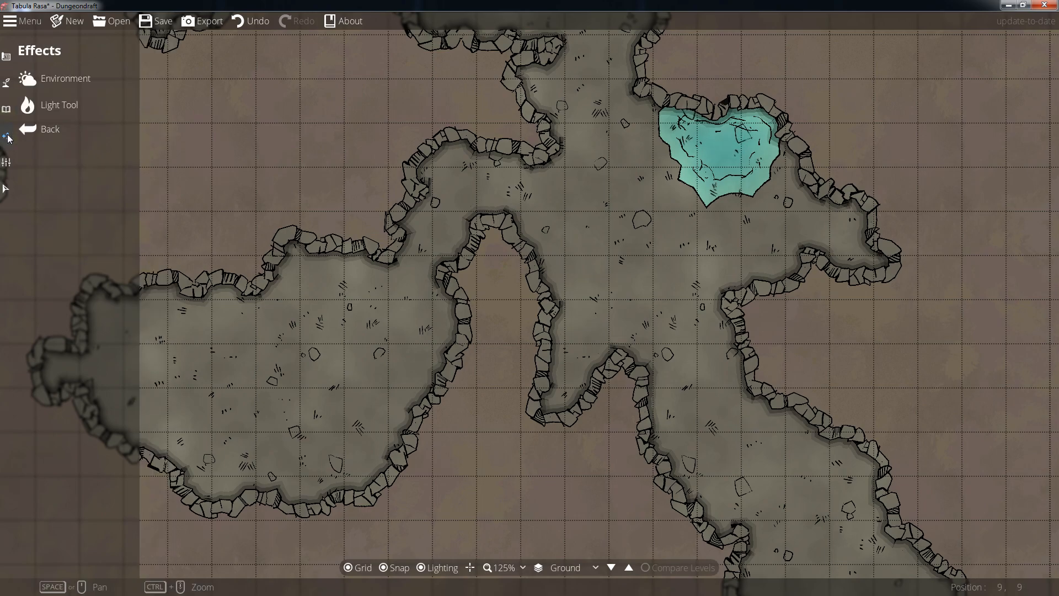
pyautogui.click(76, 79)
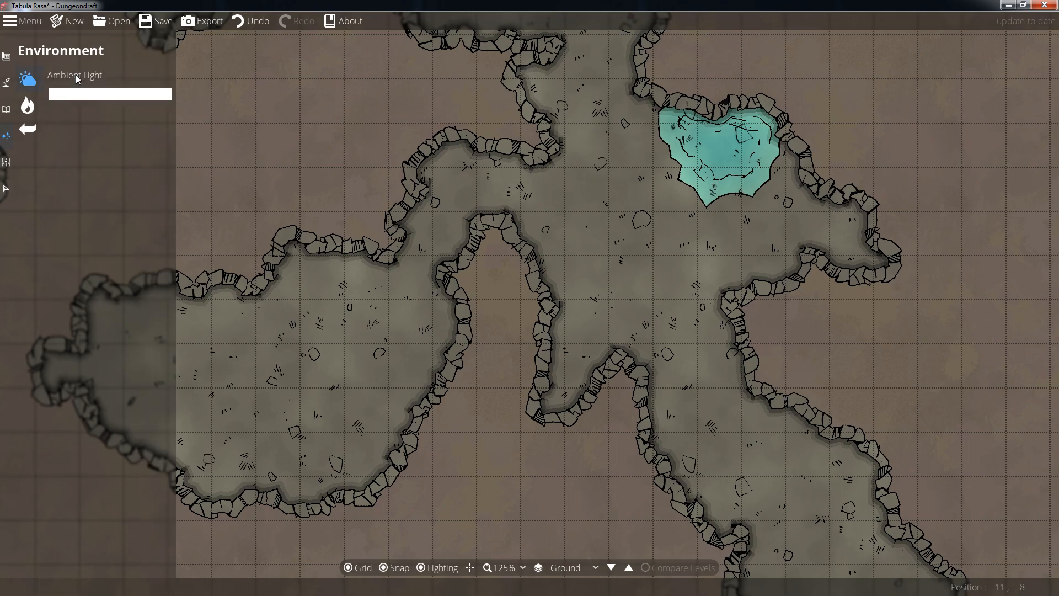
pyautogui.click(87, 97)
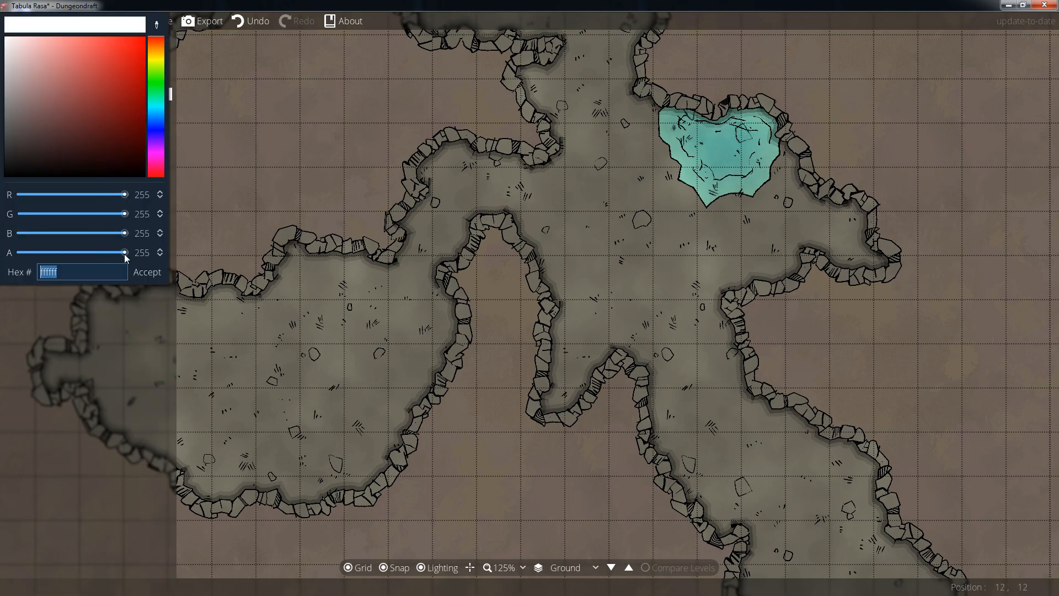
pyautogui.click(52, 253)
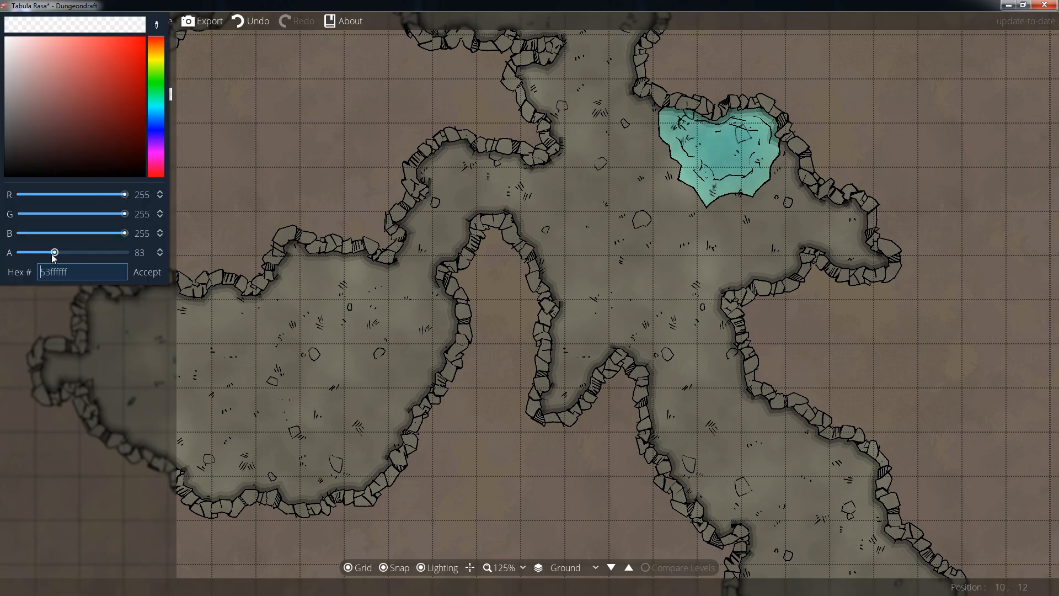
pyautogui.click(147, 273)
pyautogui.click(90, 98)
pyautogui.write('50000000')
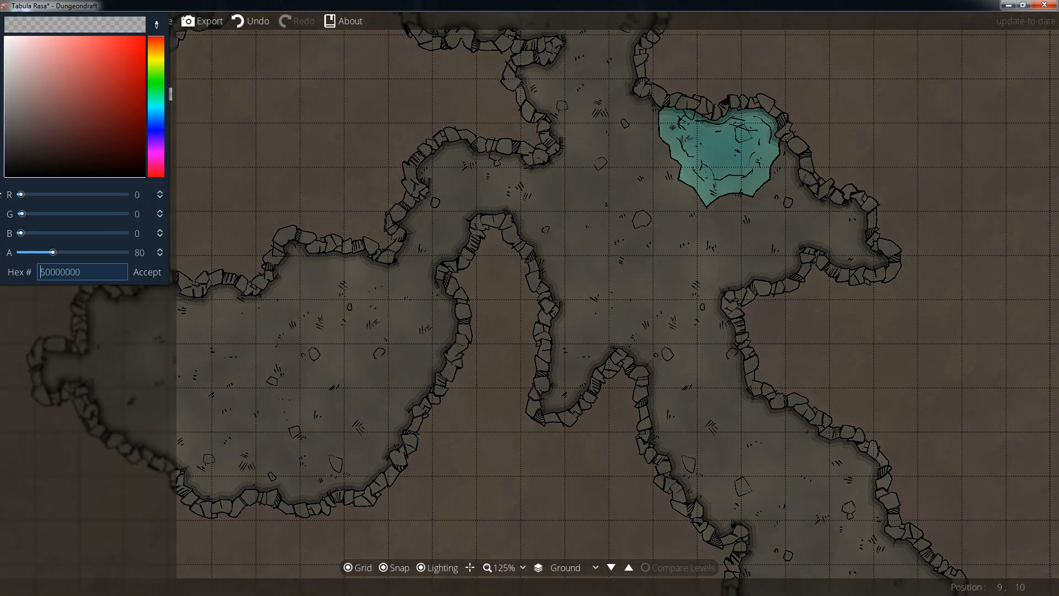
pyautogui.moveTo(53, 252); pyautogui.dragTo(95, 254)
pyautogui.click(147, 272)
# Step: Place a campfire from the Lighting-tagged objects in the middle of the lower central cave chamber, with snapping turned off
pyautogui.scroll(-2, 528, 338)
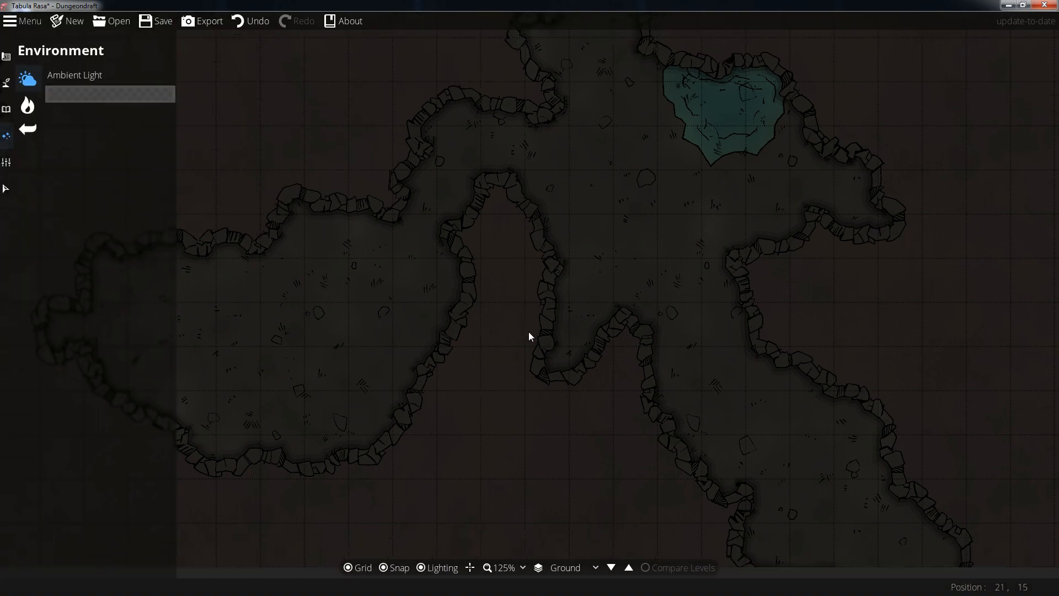
pyautogui.moveTo(435, 339); pyautogui.dragTo(572, 400)
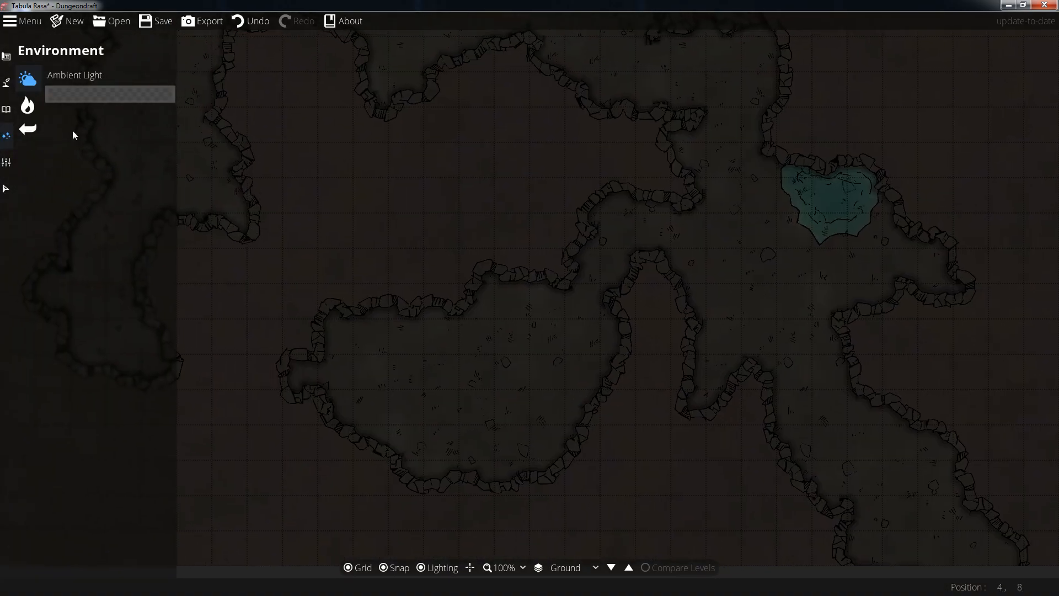
pyautogui.click(6, 108)
pyautogui.click(64, 83)
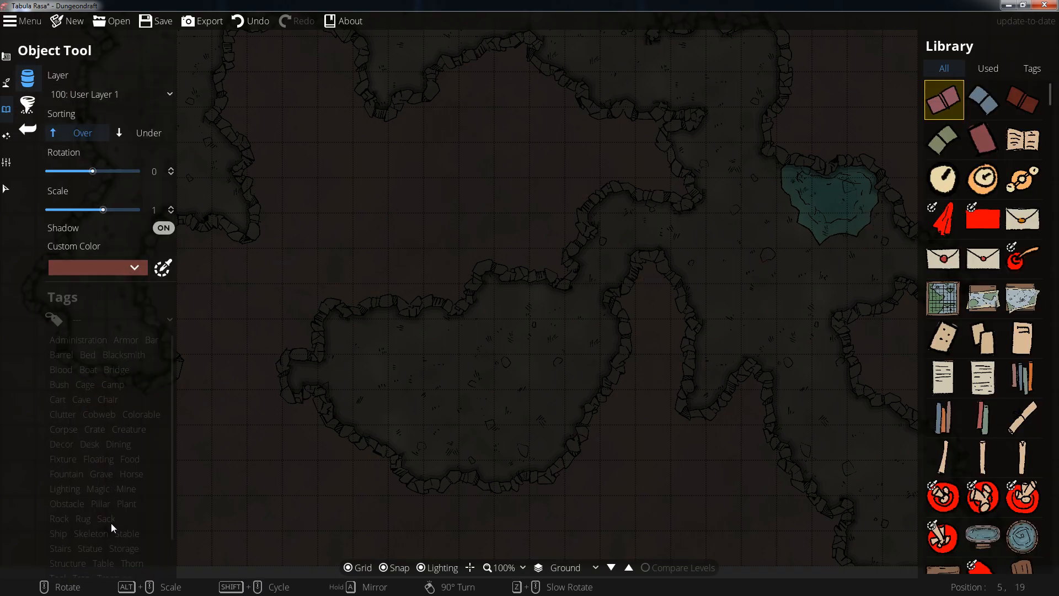
pyautogui.click(65, 489)
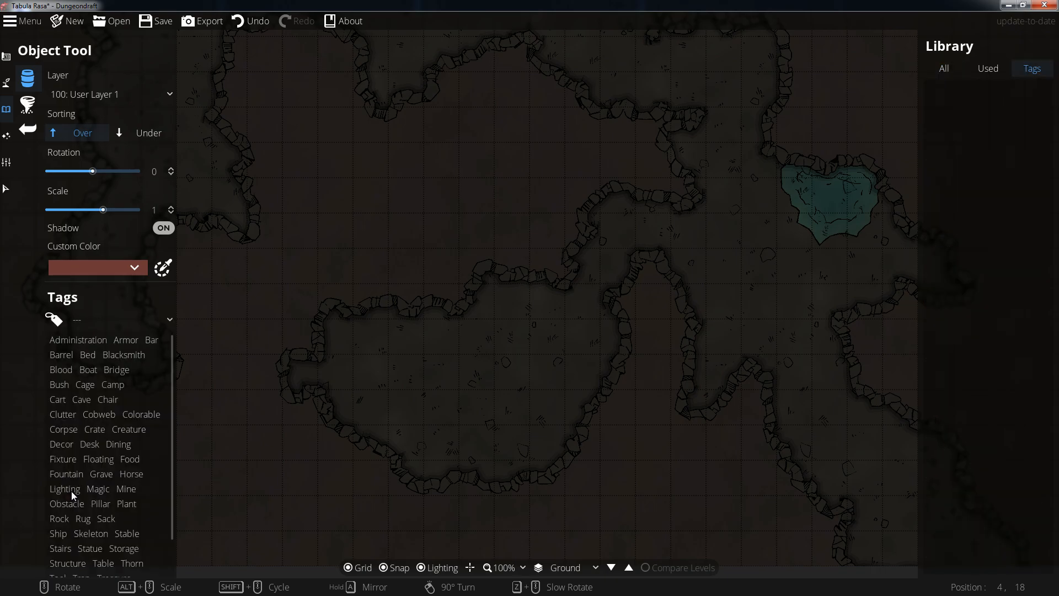
pyautogui.click(1007, 152)
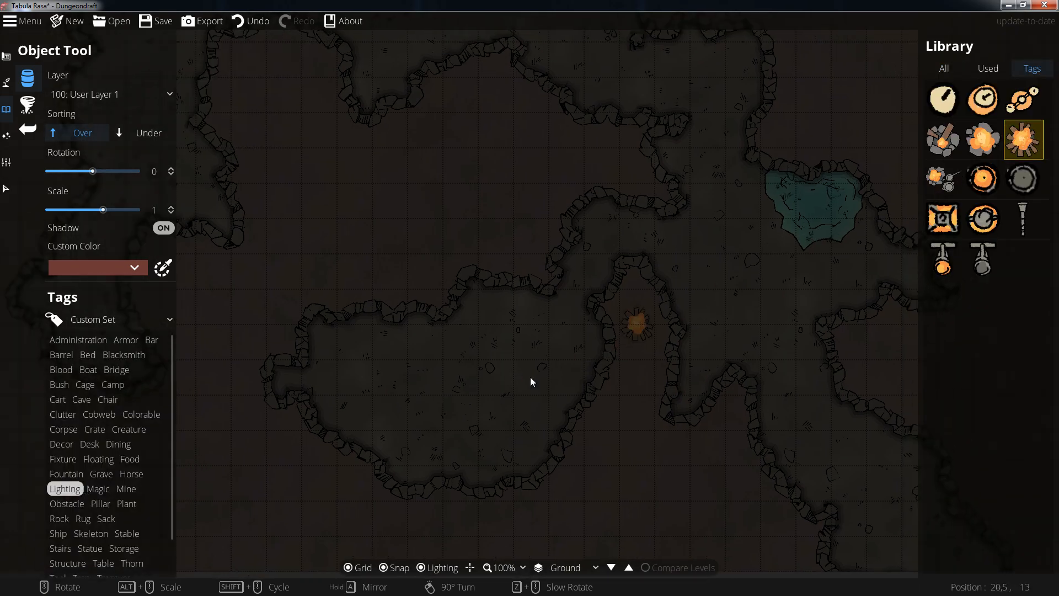
pyautogui.click(351, 568)
pyautogui.click(361, 568)
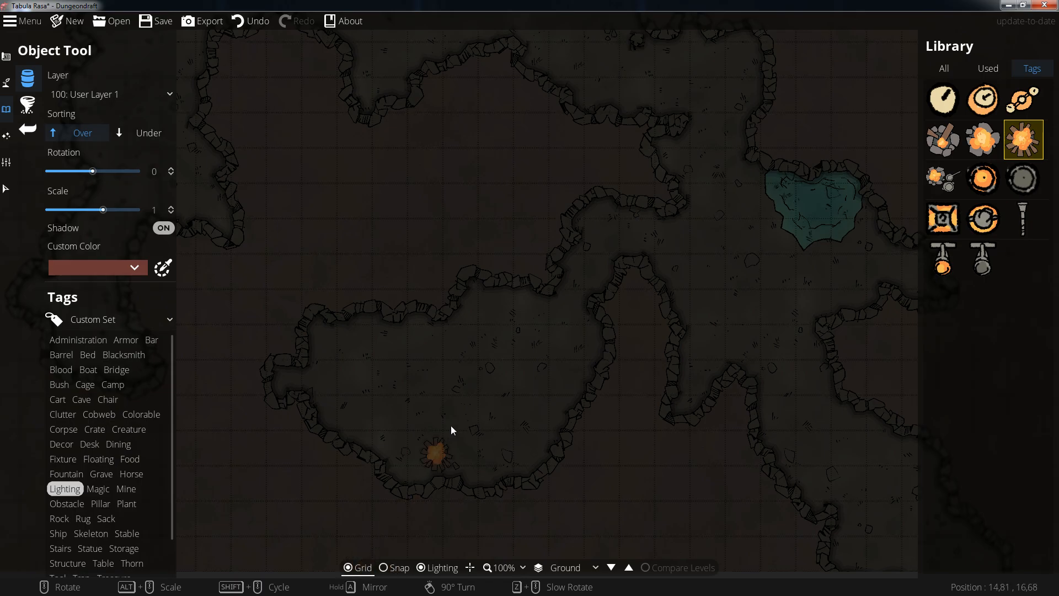
pyautogui.click(464, 391)
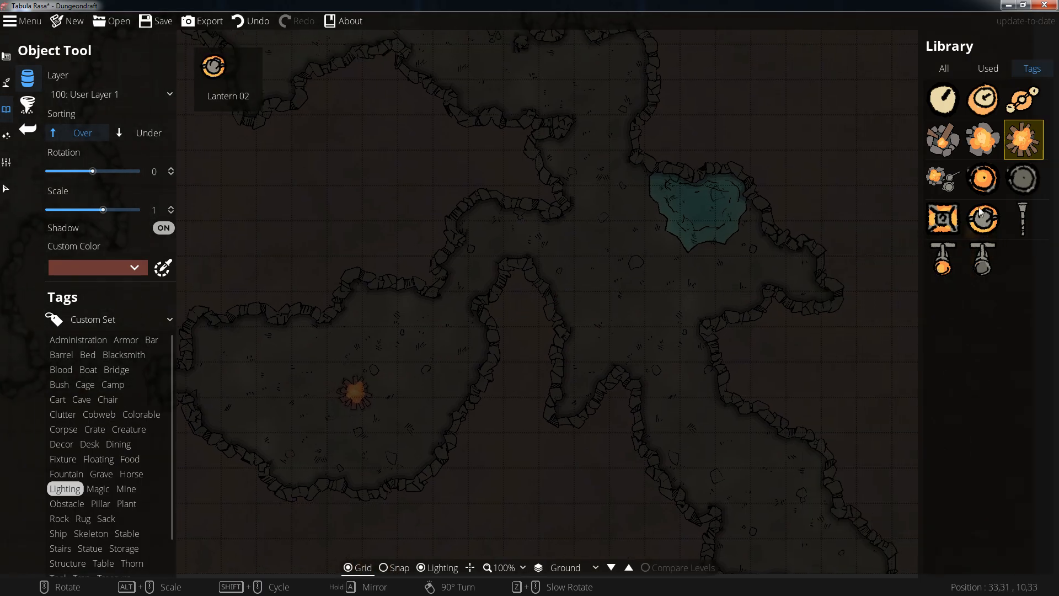
# Step: Place round lit braziers east of the pool, at the tip of the southern rock spur, and three clustered at the northern corridor's corner
pyautogui.click(983, 178)
pyautogui.scroll(2, 711, 255)
pyautogui.scroll(2, 711, 254)
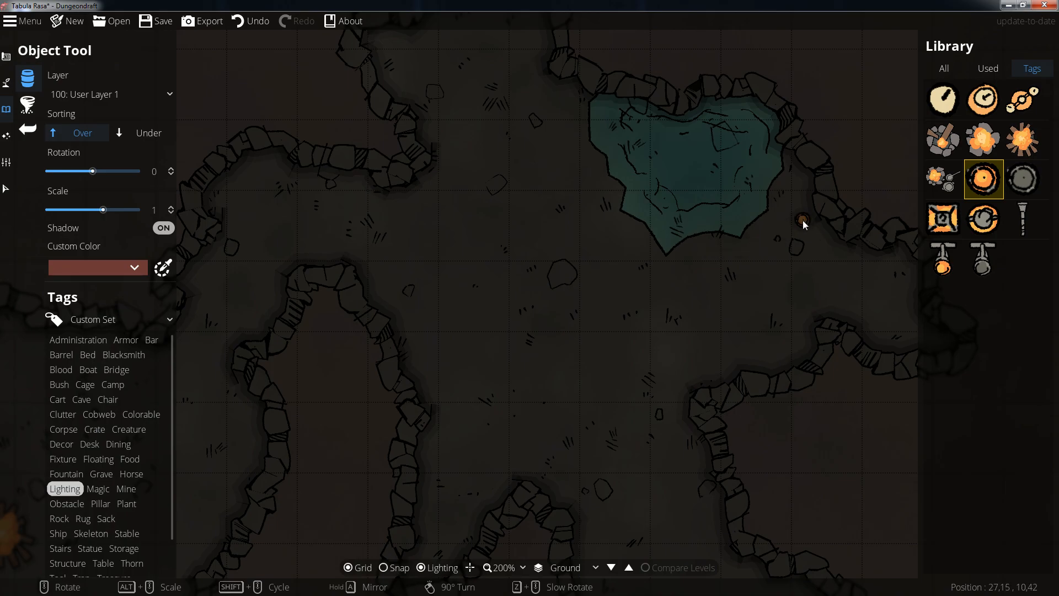
pyautogui.moveTo(574, 476); pyautogui.dragTo(601, 382)
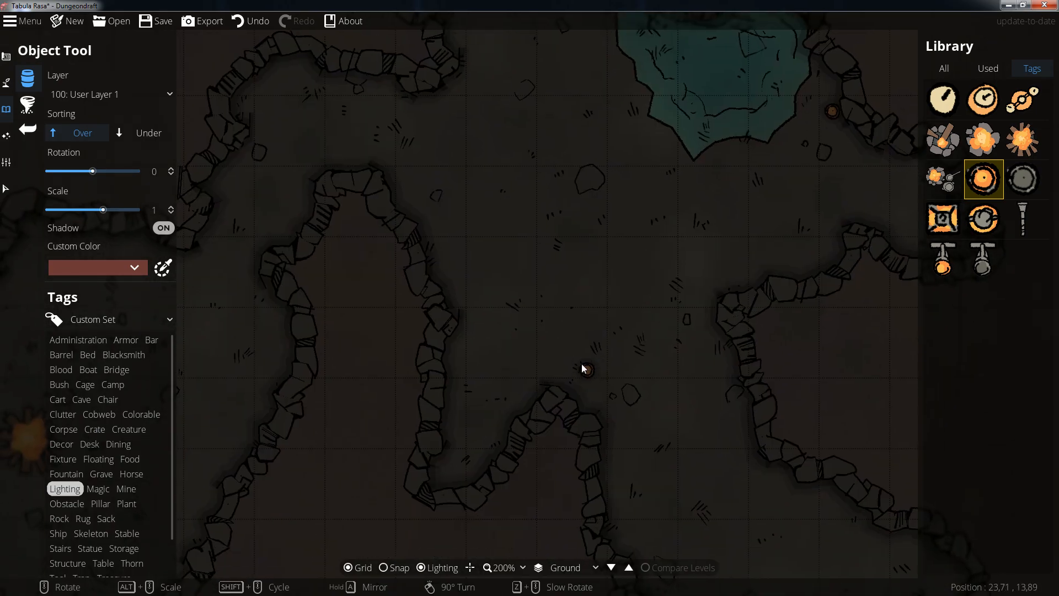
pyautogui.click(565, 378)
pyautogui.moveTo(538, 204); pyautogui.dragTo(586, 319)
pyautogui.click(496, 220)
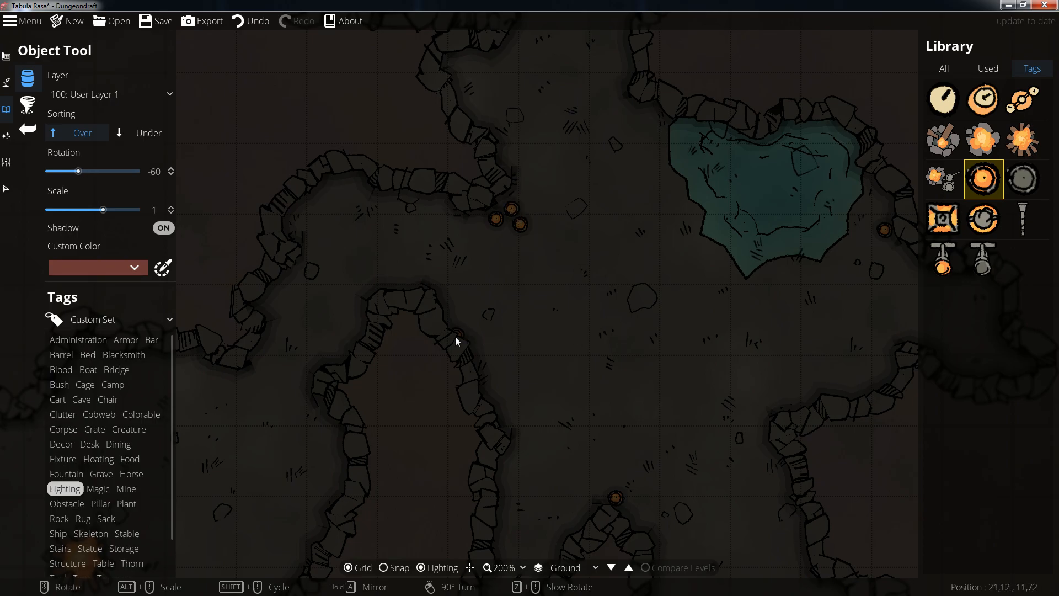
pyautogui.moveTo(456, 341); pyautogui.dragTo(518, 321)
# Step: Set up the Light Tool with a range of 1.8 and an intensity of 0.7
pyautogui.click(6, 135)
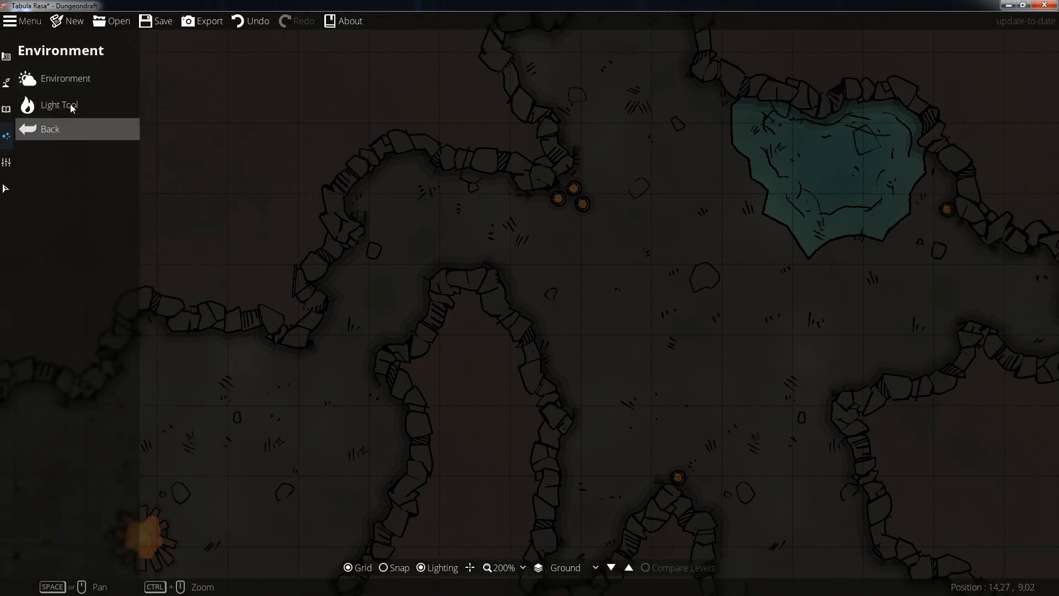
pyautogui.click(74, 107)
pyautogui.moveTo(364, 374); pyautogui.dragTo(492, 258)
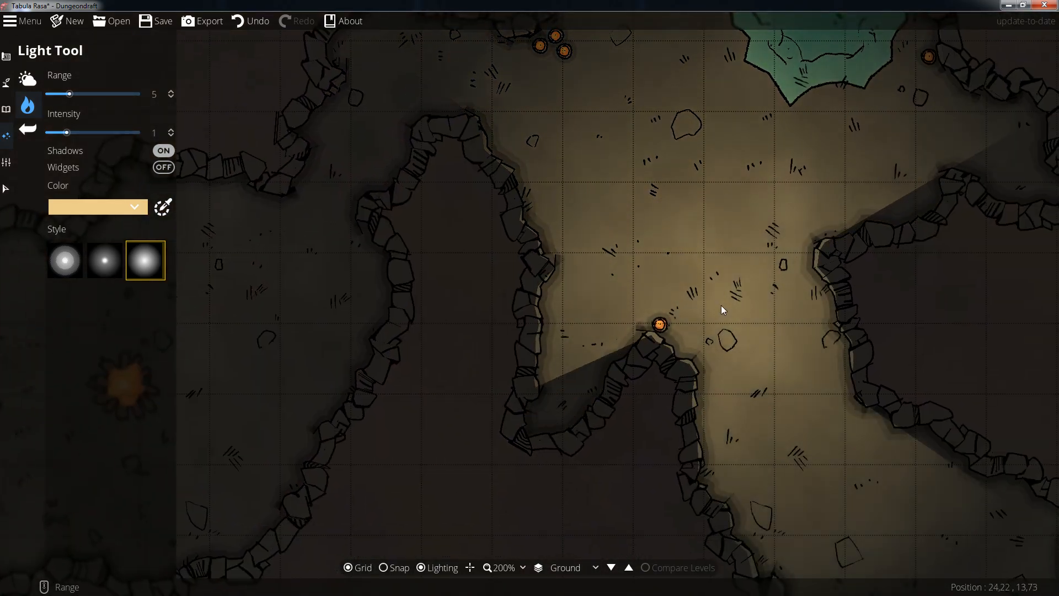
pyautogui.scroll(-3, 720, 306)
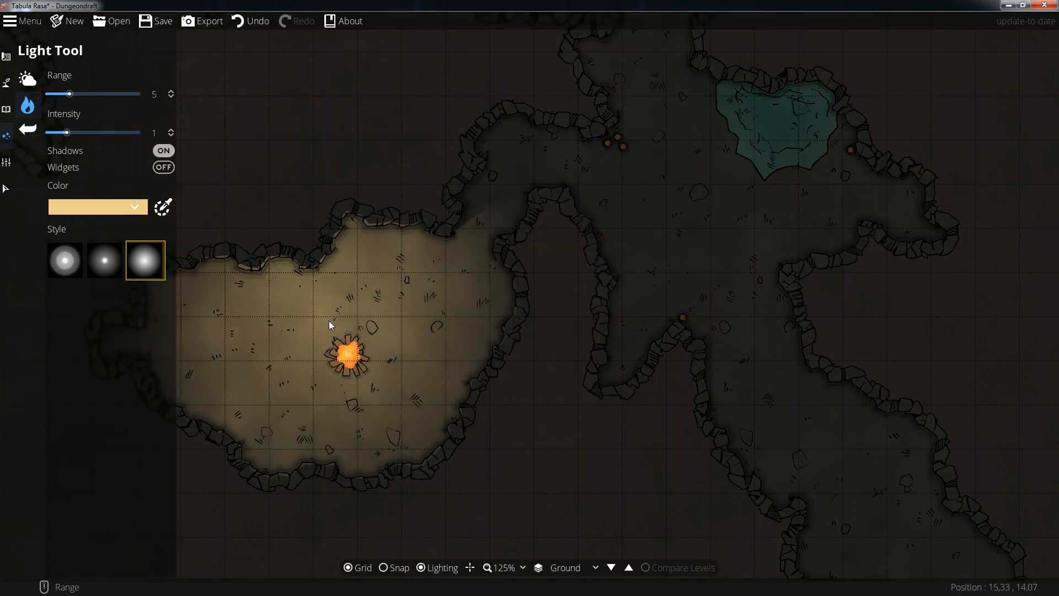
pyautogui.moveTo(70, 94); pyautogui.dragTo(55, 95)
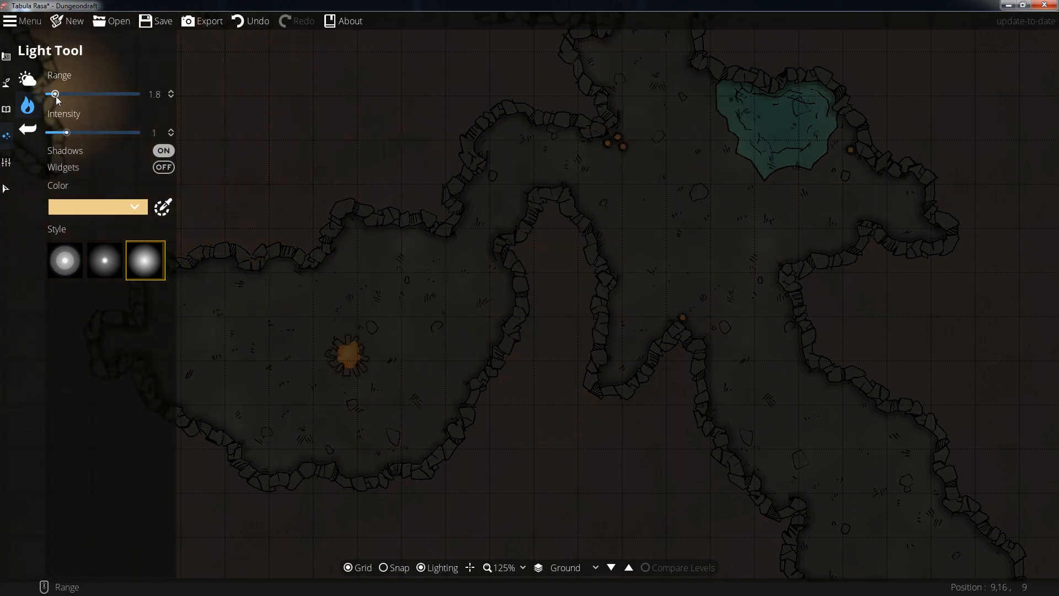
pyautogui.moveTo(67, 132); pyautogui.dragTo(57, 132)
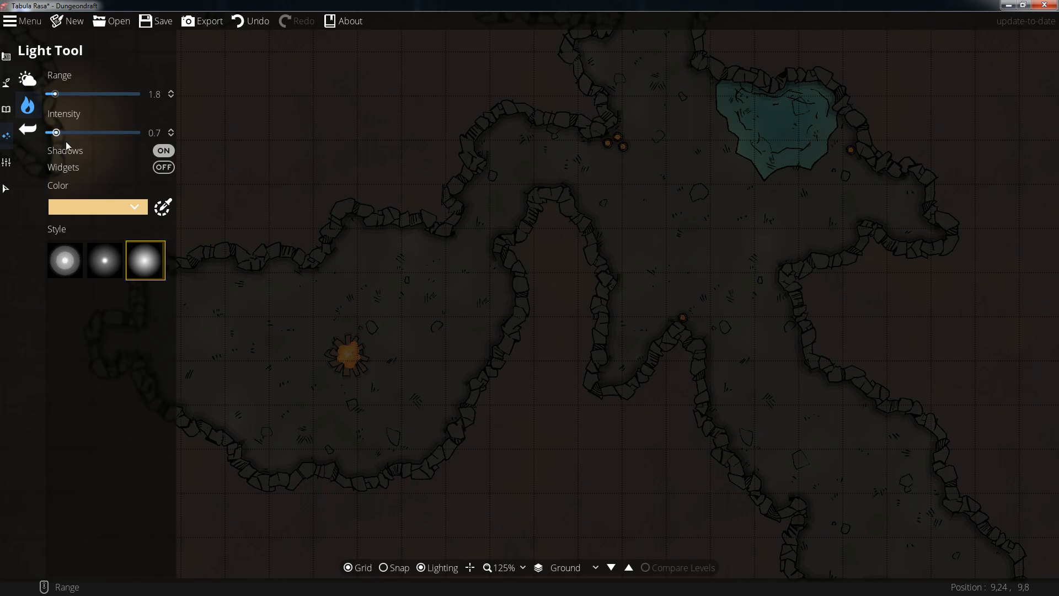
# Step: Change the light colour to orange and place lights on the spur brazier, the poolside brazier and the cluster of three
pyautogui.click(134, 206)
pyautogui.click(156, 230)
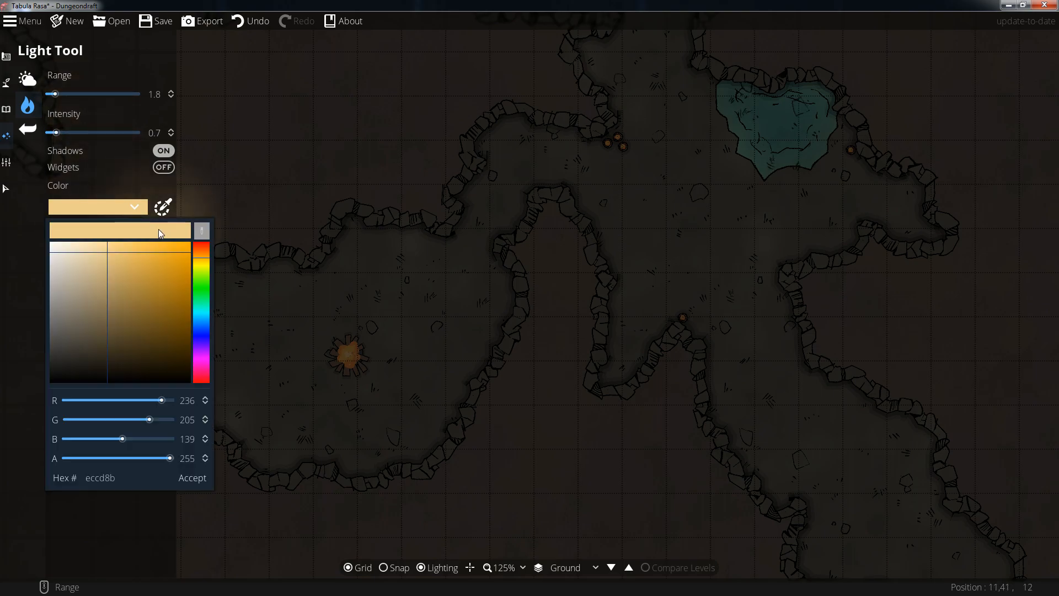
pyautogui.click(199, 250)
pyautogui.moveTo(135, 265)
pyautogui.mouseDown()
pyautogui.moveTo(163, 269)
pyautogui.moveTo(154, 255)
pyautogui.mouseUp()
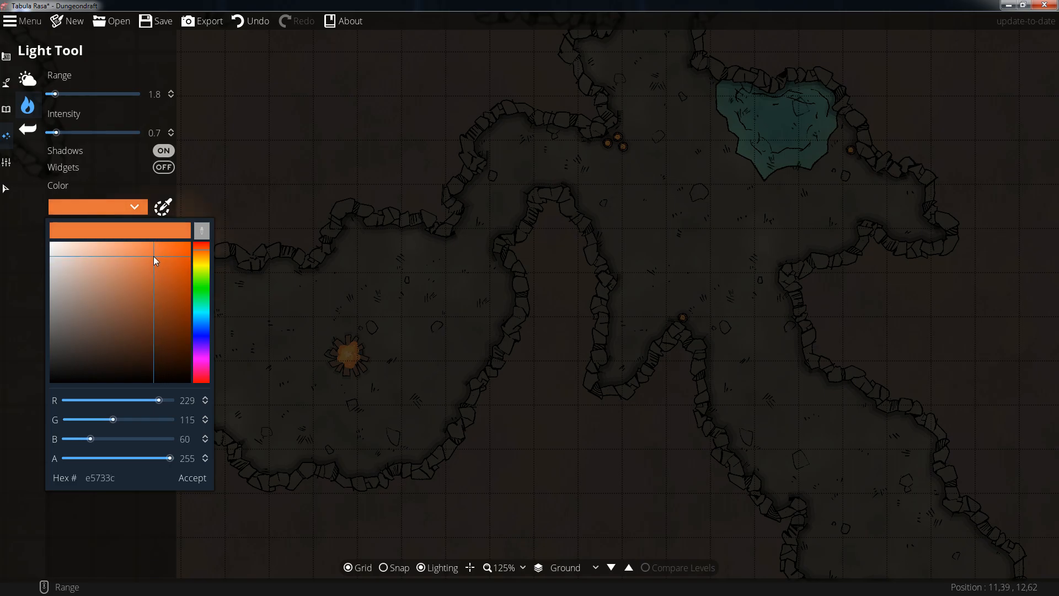
pyautogui.click(192, 477)
pyautogui.moveTo(614, 139); pyautogui.dragTo(522, 224)
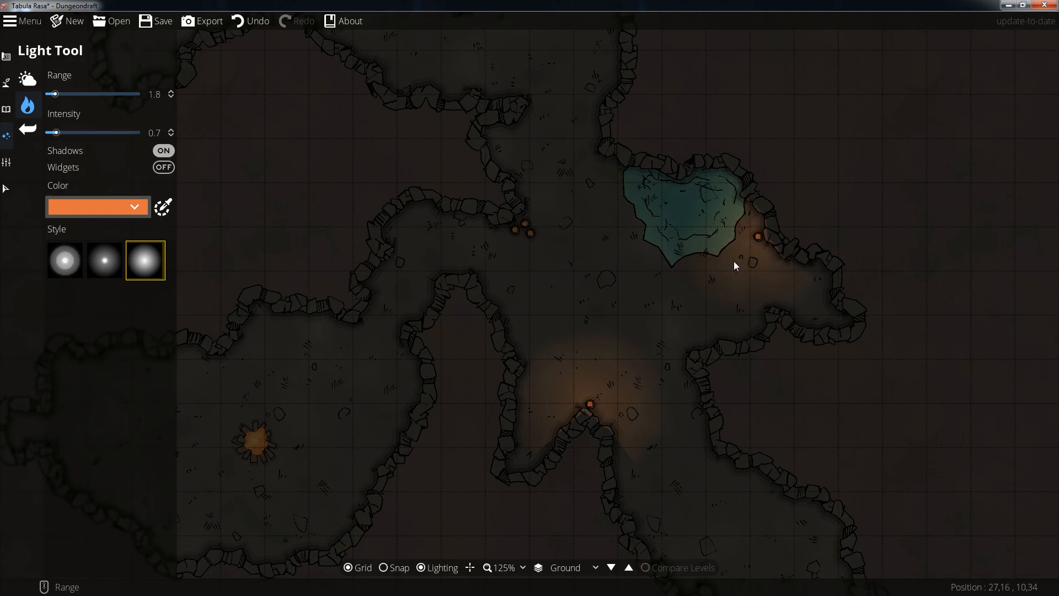
pyautogui.scroll(4, 546, 205)
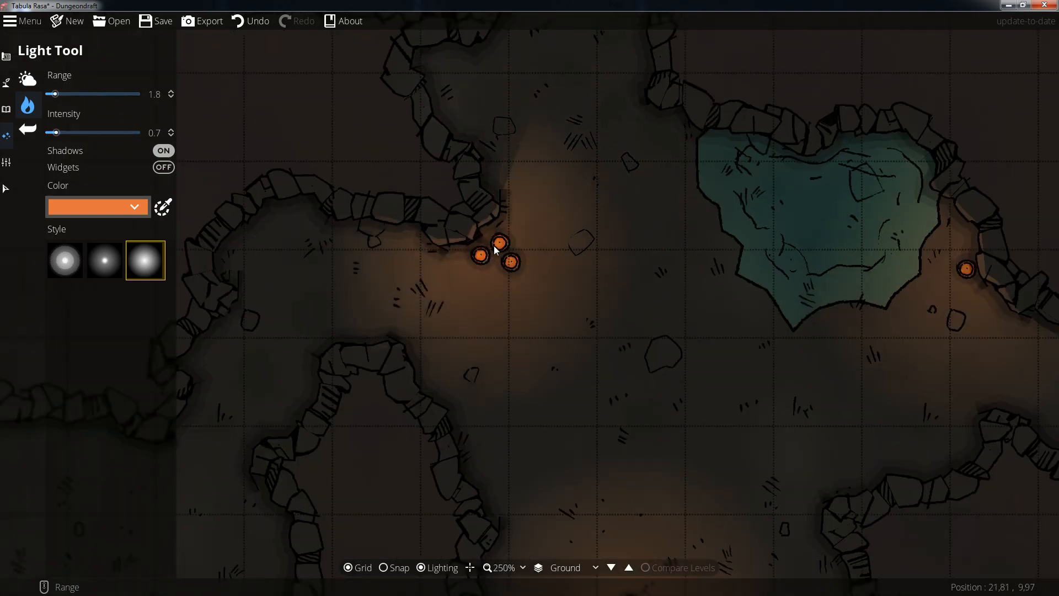
# Step: Place an orange light with range 4.8 and intensity 1.9 on the campfire in the western chamber
pyautogui.moveTo(501, 430); pyautogui.dragTo(903, 241)
pyautogui.moveTo(461, 429); pyautogui.dragTo(596, 330)
pyautogui.scroll(4, 495, 389)
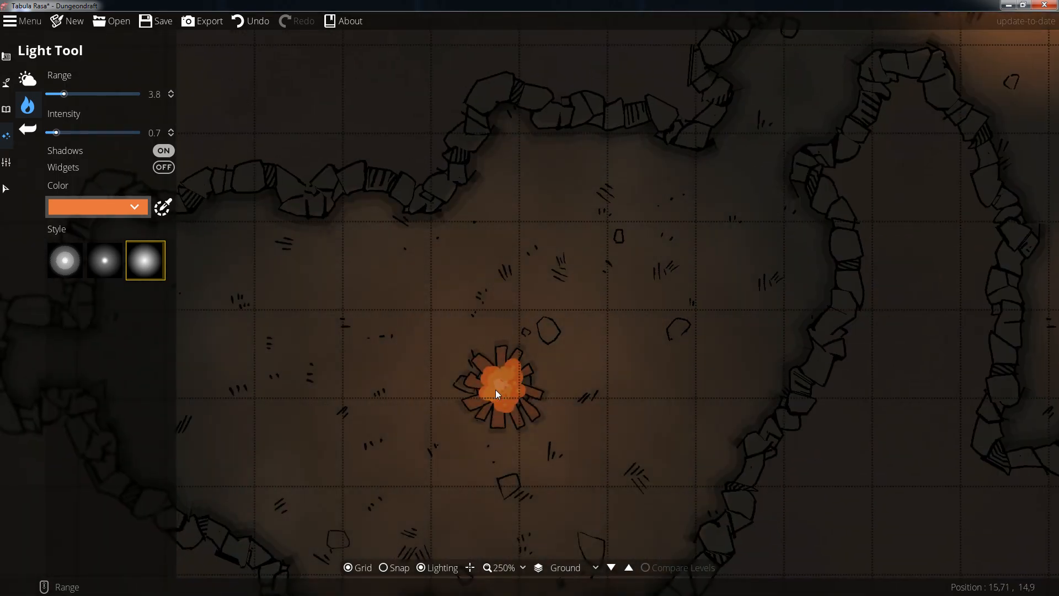
pyautogui.moveTo(56, 132); pyautogui.dragTo(98, 133)
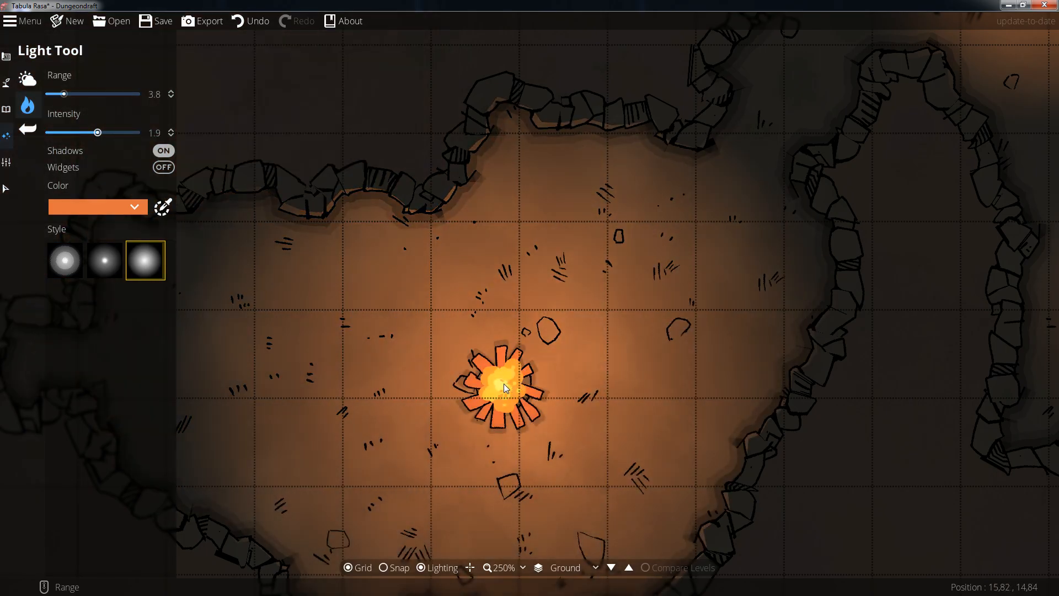
pyautogui.scroll(2, 504, 384)
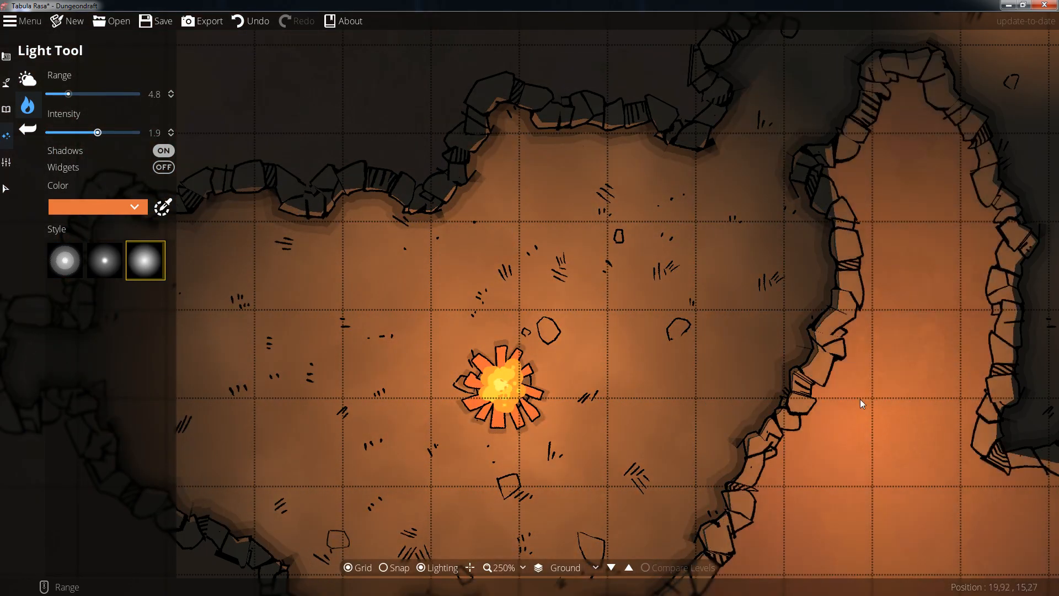
pyautogui.moveTo(859, 398); pyautogui.dragTo(777, 220)
pyautogui.scroll(-1, 730, 342)
pyautogui.click(27, 79)
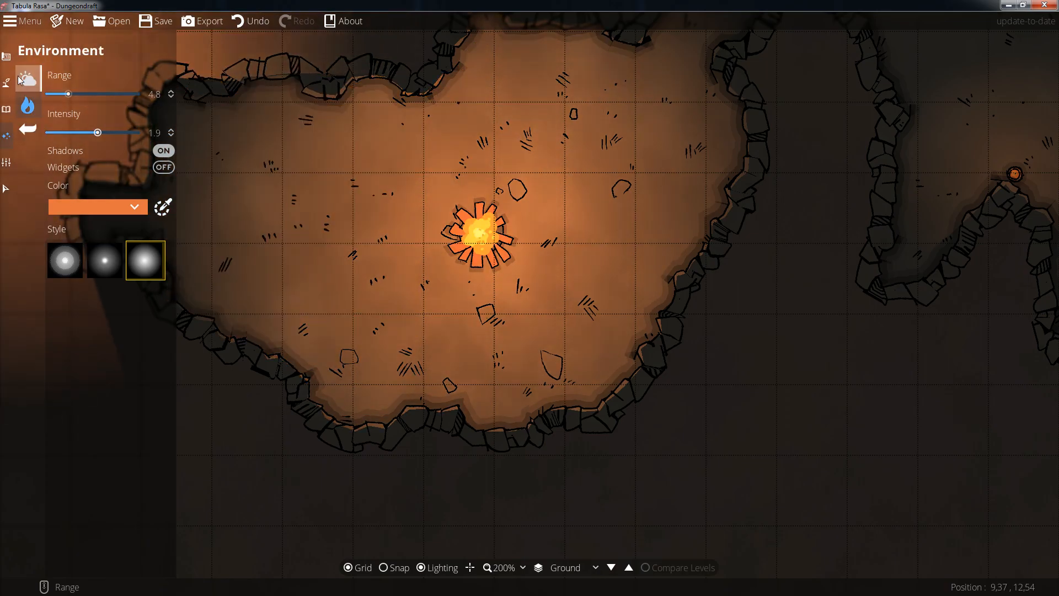
pyautogui.scroll(-1, 633, 417)
pyautogui.scroll(-3, 632, 418)
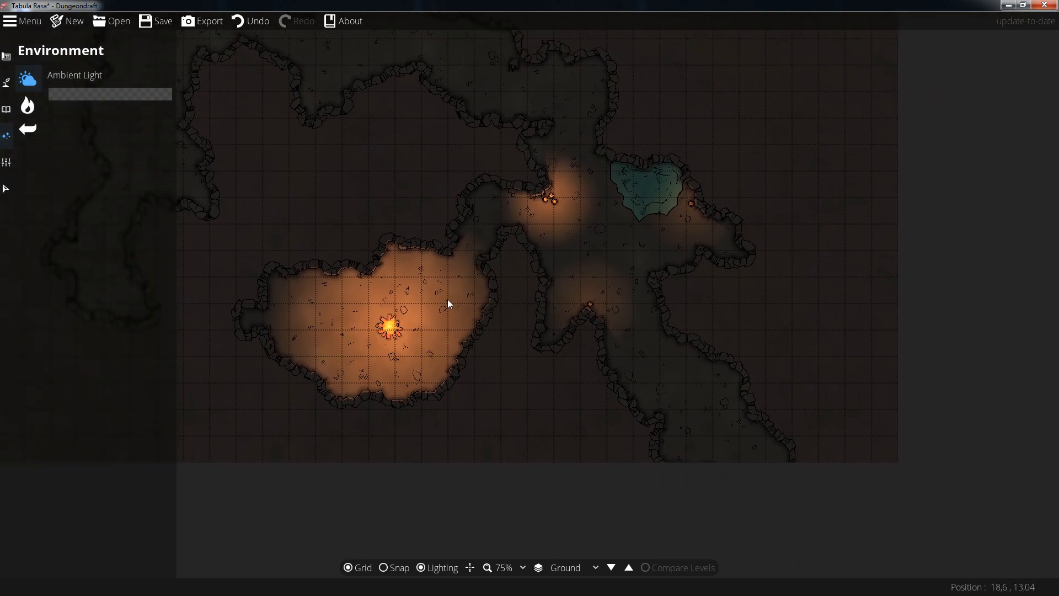
pyautogui.scroll(2, 523, 341)
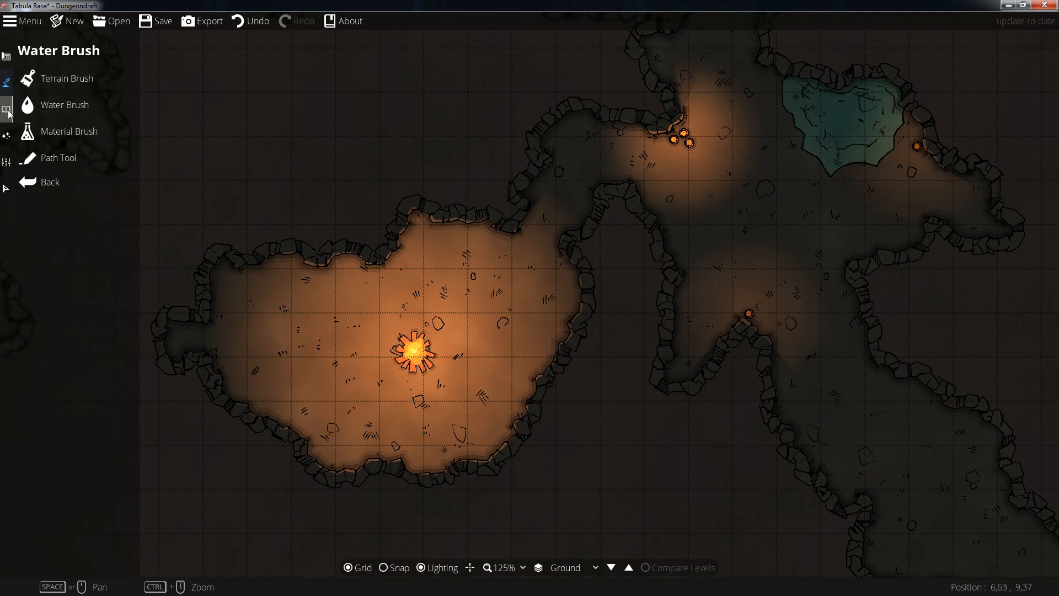
# Step: Pick a bedroll from the Camp-tagged objects, colour it brown and place it at -60 degrees west of the campfire
pyautogui.click(69, 85)
pyautogui.moveTo(395, 286); pyautogui.dragTo(554, 253)
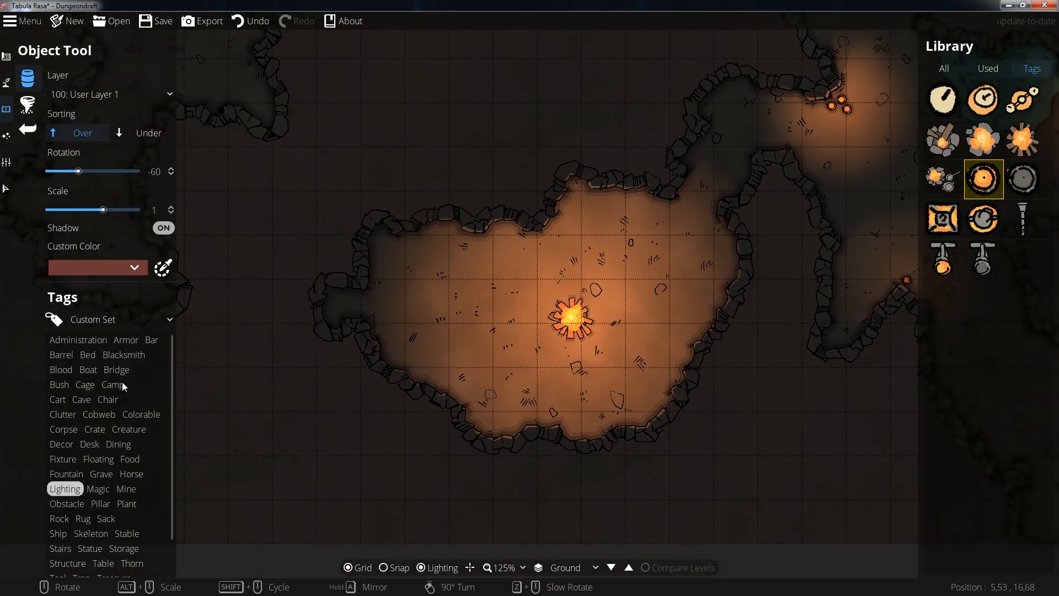
pyautogui.click(113, 384)
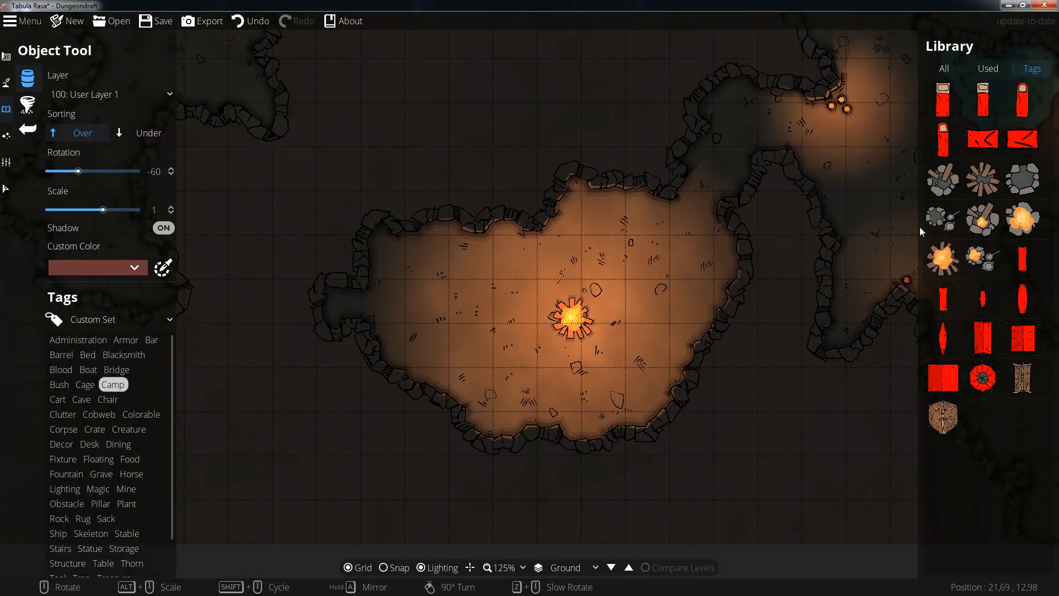
pyautogui.click(983, 99)
pyautogui.click(122, 270)
pyautogui.click(82, 330)
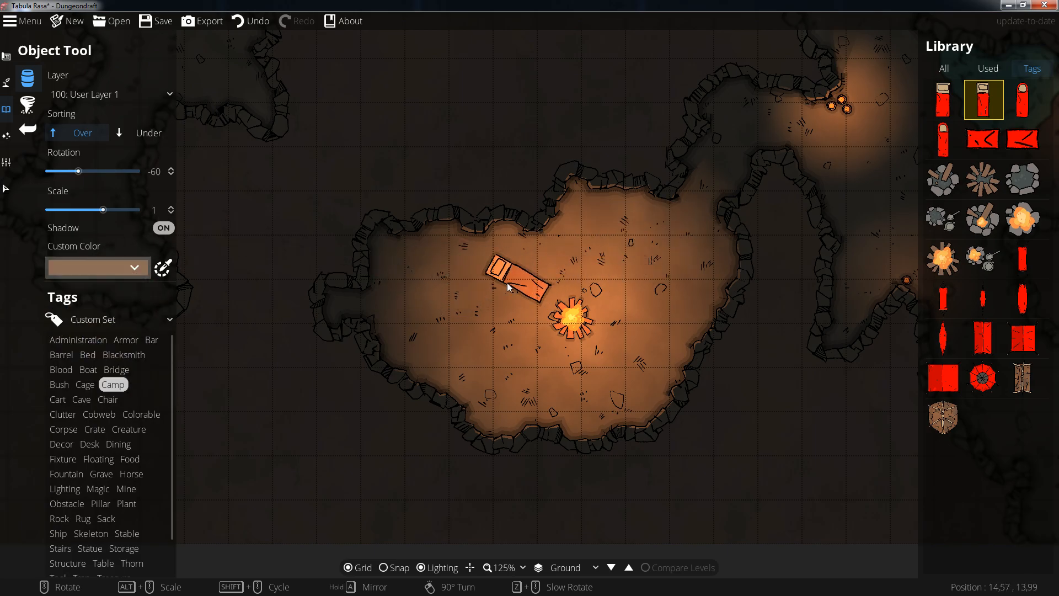
# Step: Place a bedroll rotated to -90 along the chamber's northern wall and a rounded one by its eastern wall
pyautogui.click(944, 104)
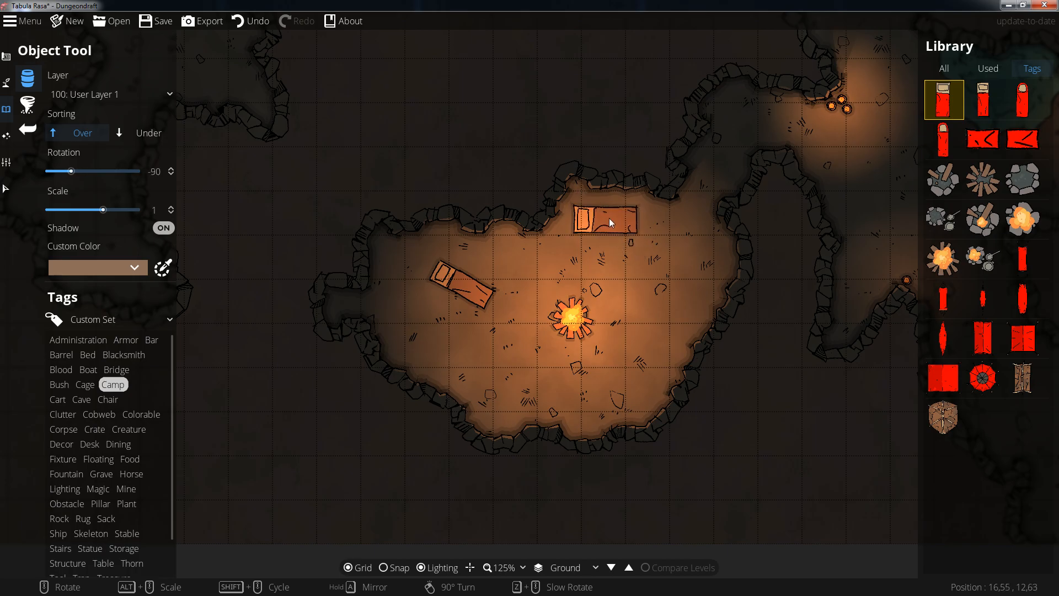
pyautogui.click(657, 201)
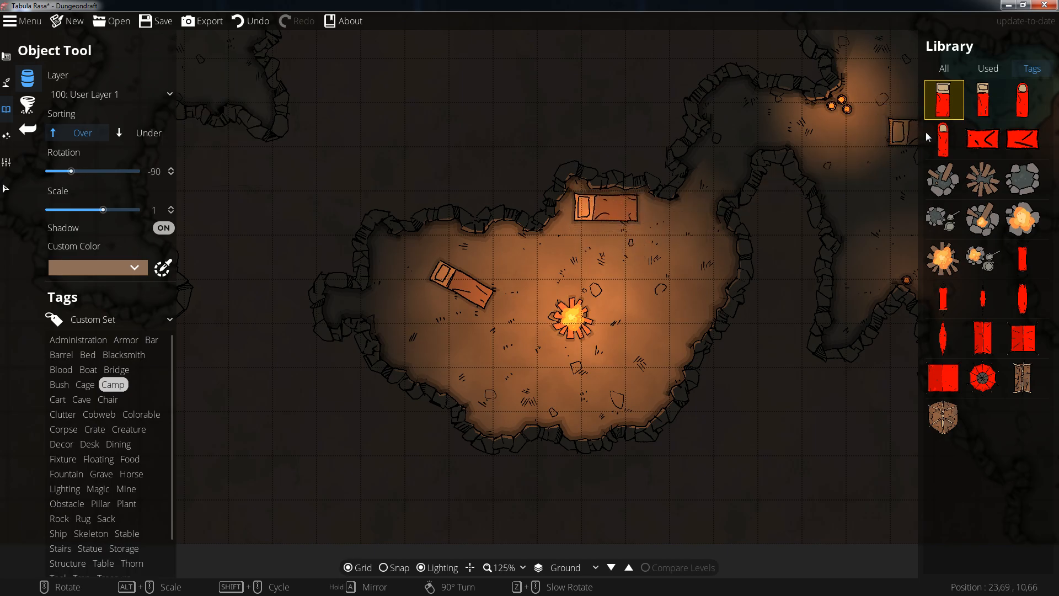
pyautogui.click(939, 138)
pyautogui.scroll(2, 685, 292)
pyautogui.click(713, 280)
# Step: Place a small tent at -45 degrees southeast of the campfire and a large tent at 45 degrees southwest of it
pyautogui.click(983, 337)
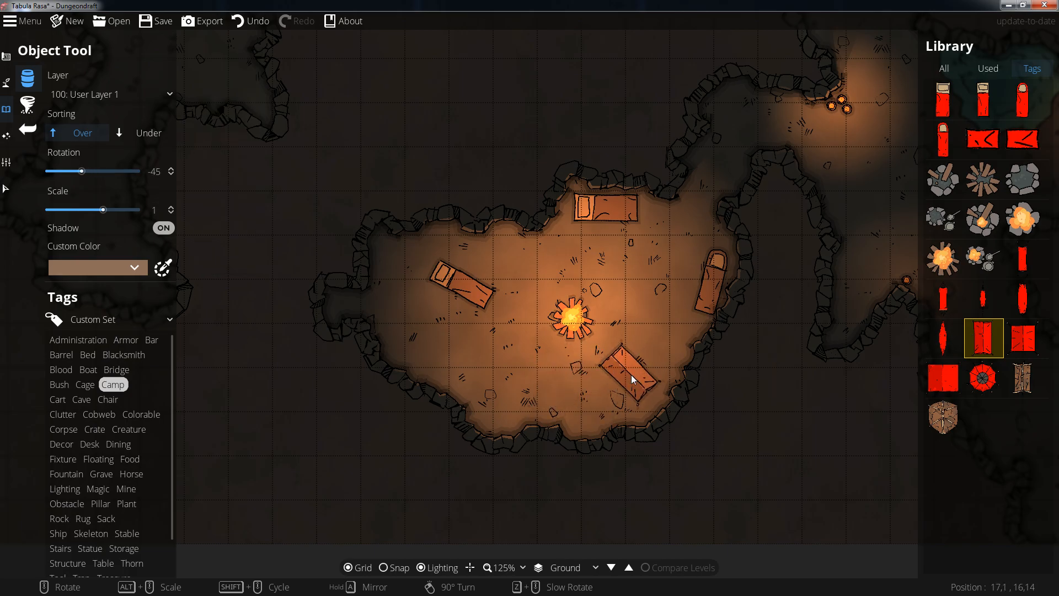
pyautogui.click(597, 375)
pyautogui.click(943, 378)
pyautogui.scroll(3, 504, 368)
pyautogui.scroll(-1, 495, 379)
pyautogui.click(495, 379)
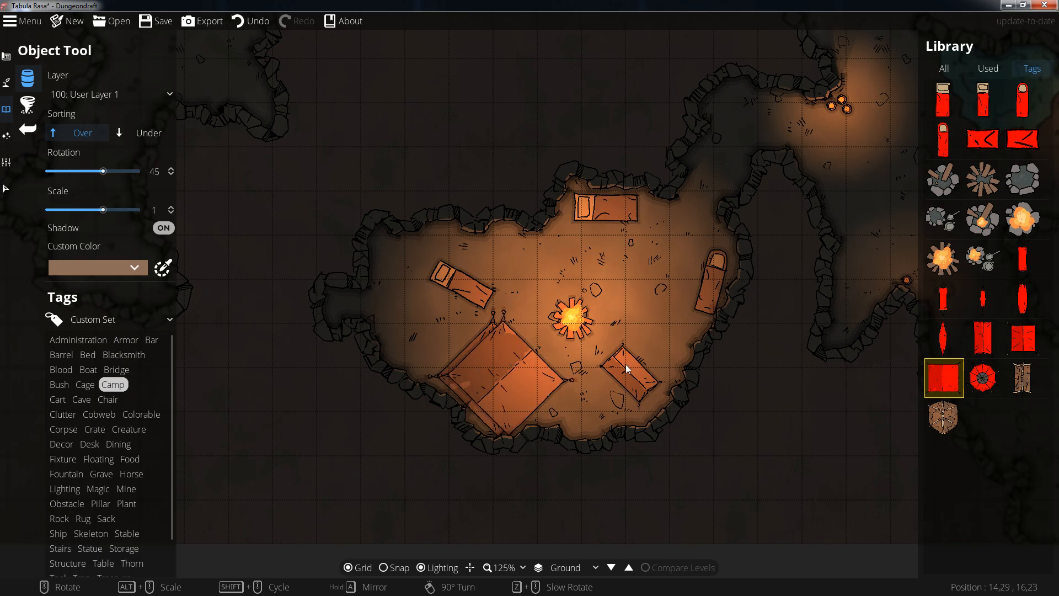
# Step: Place a hammock at 15 degrees rotation and 0.8 scale against the western wall of the campfire chamber
pyautogui.moveTo(1017, 381)
pyautogui.click(983, 298)
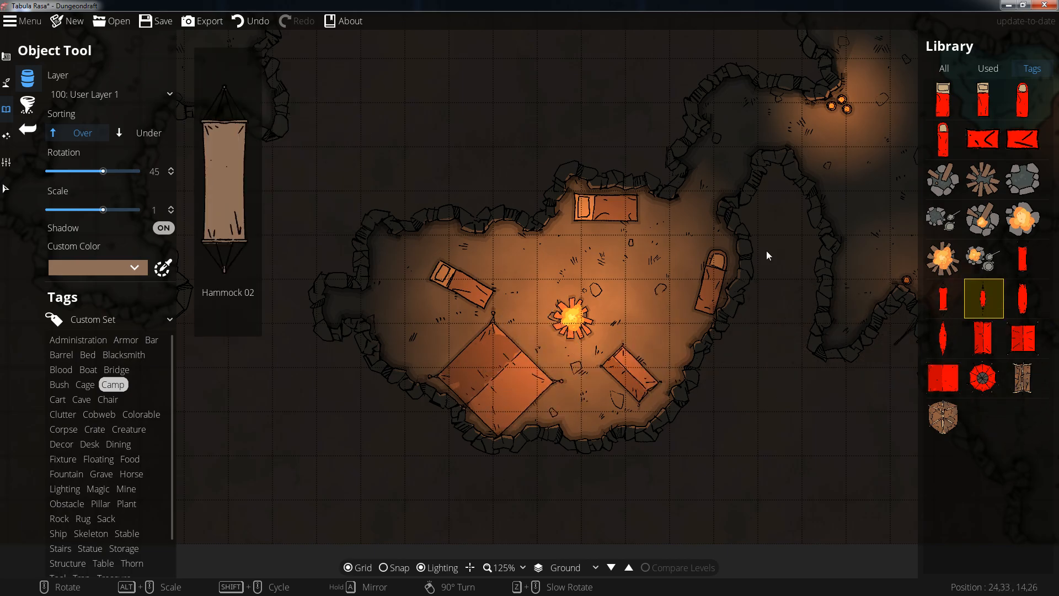
pyautogui.scroll(-2, 382, 278)
pyautogui.keyDown('alt'); pyautogui.scroll(-2, 386, 277); pyautogui.keyUp('alt')
pyautogui.click(386, 277)
pyautogui.moveTo(720, 280); pyautogui.dragTo(743, 237)
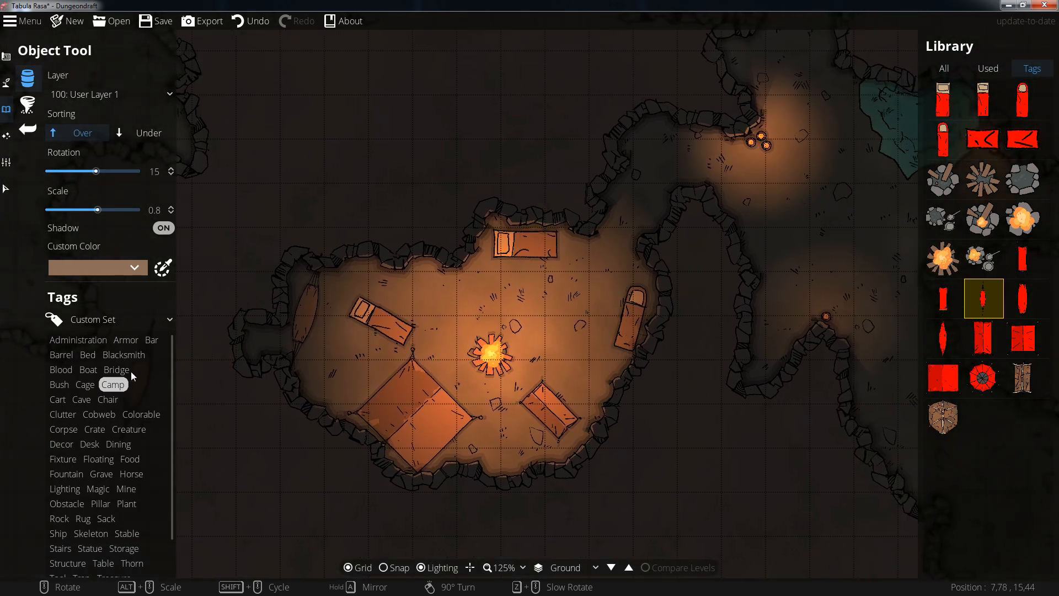
# Step: Place a rubble pile from the Clutter-tagged objects just south of the eastern bedroll in the campfire chamber
pyautogui.click(63, 413)
pyautogui.scroll(5, 568, 398)
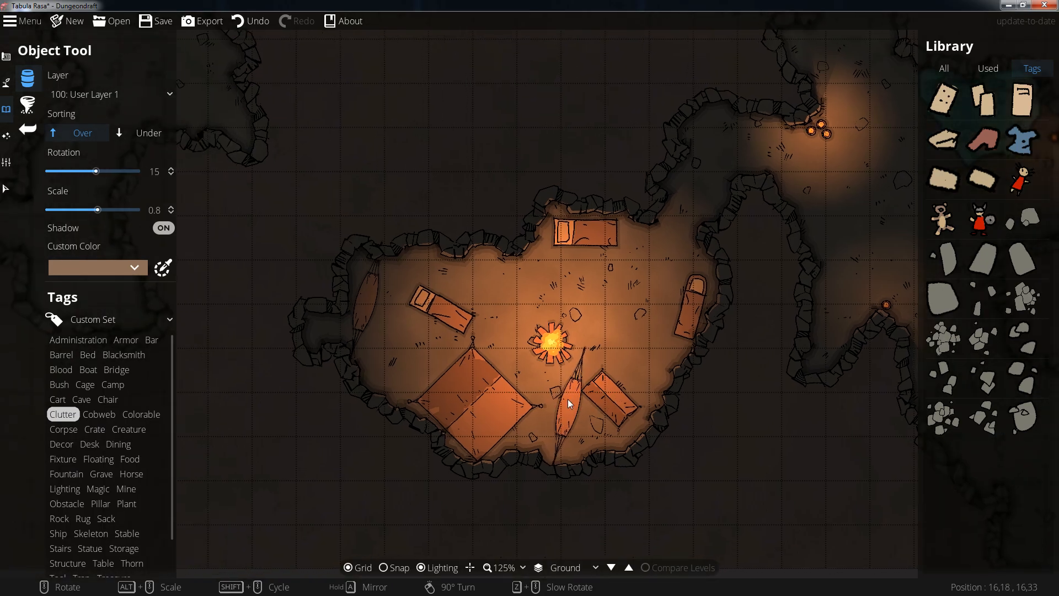
pyautogui.click(984, 340)
pyautogui.moveTo(756, 221); pyautogui.dragTo(629, 293)
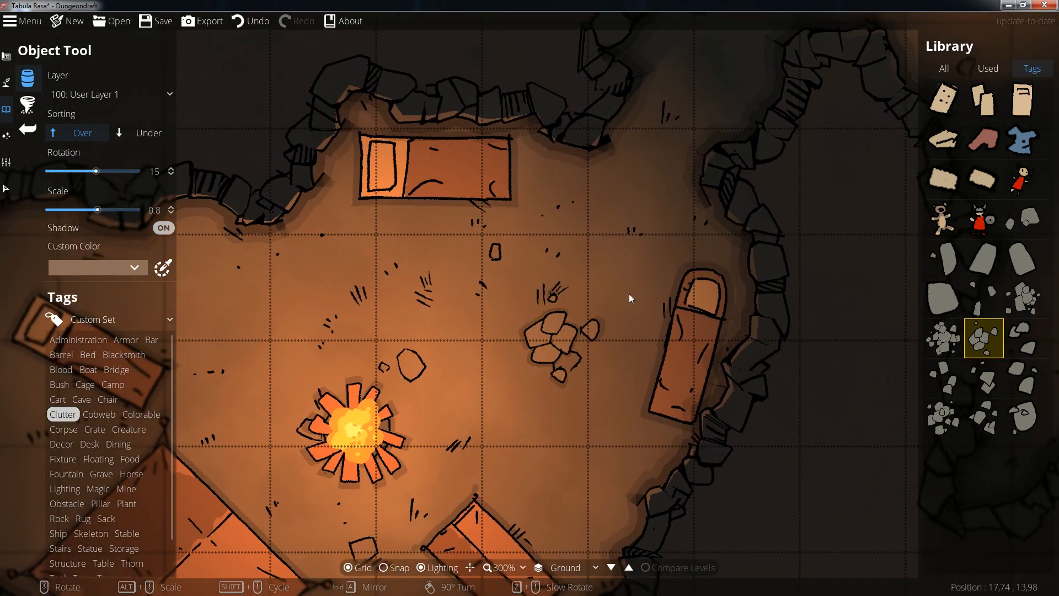
pyautogui.click(610, 482)
pyautogui.moveTo(593, 350); pyautogui.dragTo(485, 392)
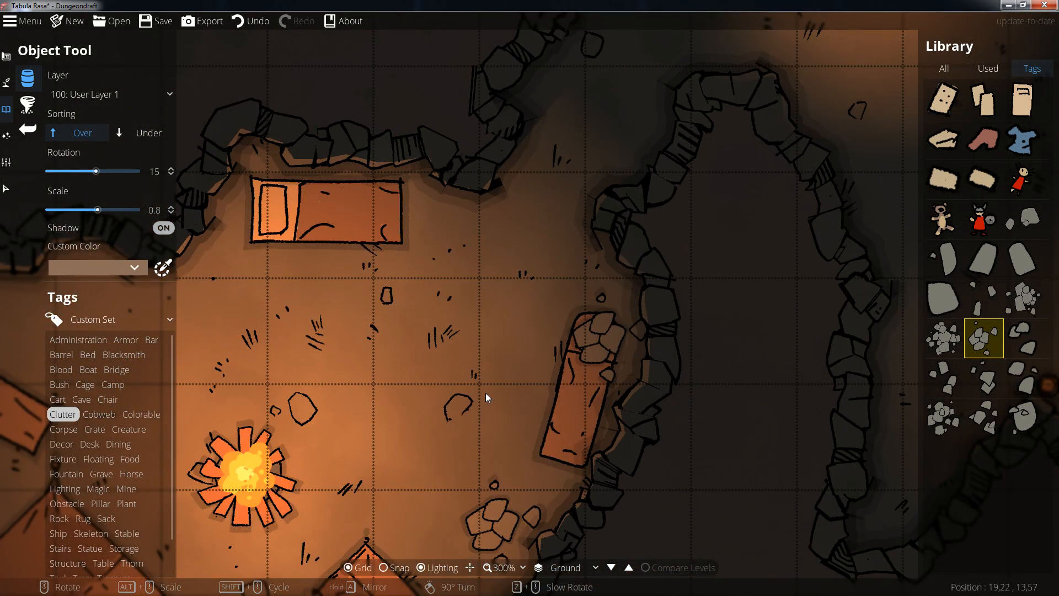
# Step: Scatter clutter stones around the central passage: rubble beside the spur brazier, Rubble 16 near the three braziers, and smaller stones and a slab between
pyautogui.scroll(-3, 560, 387)
pyautogui.click(944, 417)
pyautogui.click(847, 401)
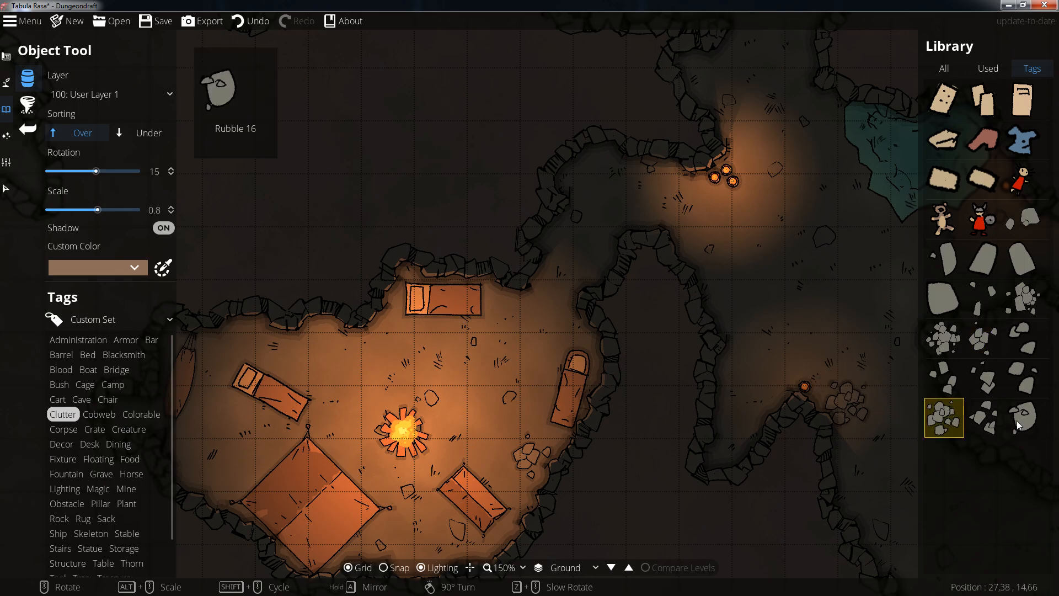
pyautogui.click(1019, 419)
pyautogui.click(763, 148)
pyautogui.moveTo(813, 229); pyautogui.dragTo(674, 315)
pyautogui.click(1022, 337)
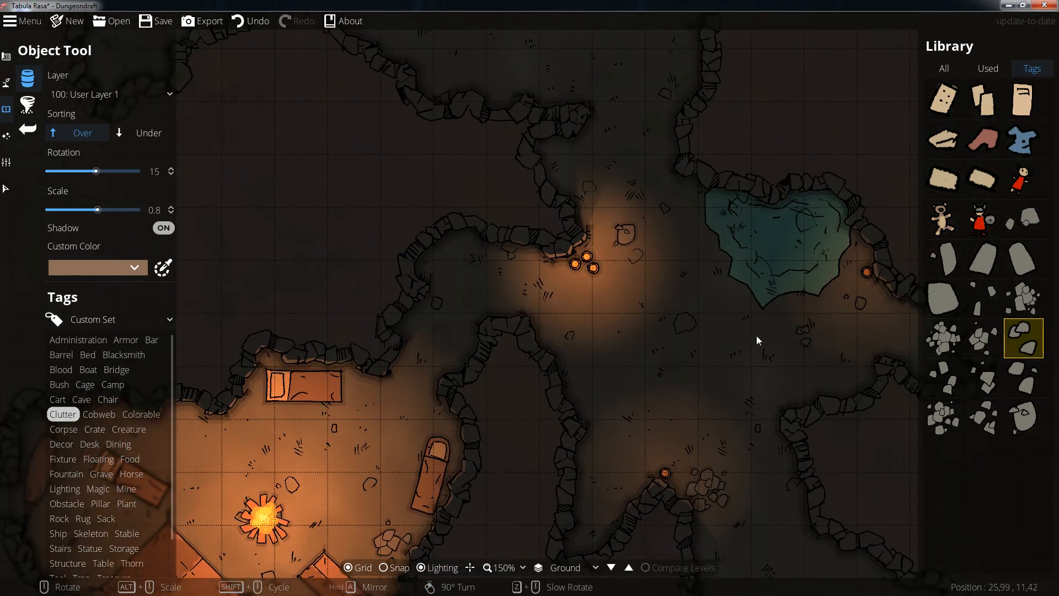
pyautogui.click(1024, 258)
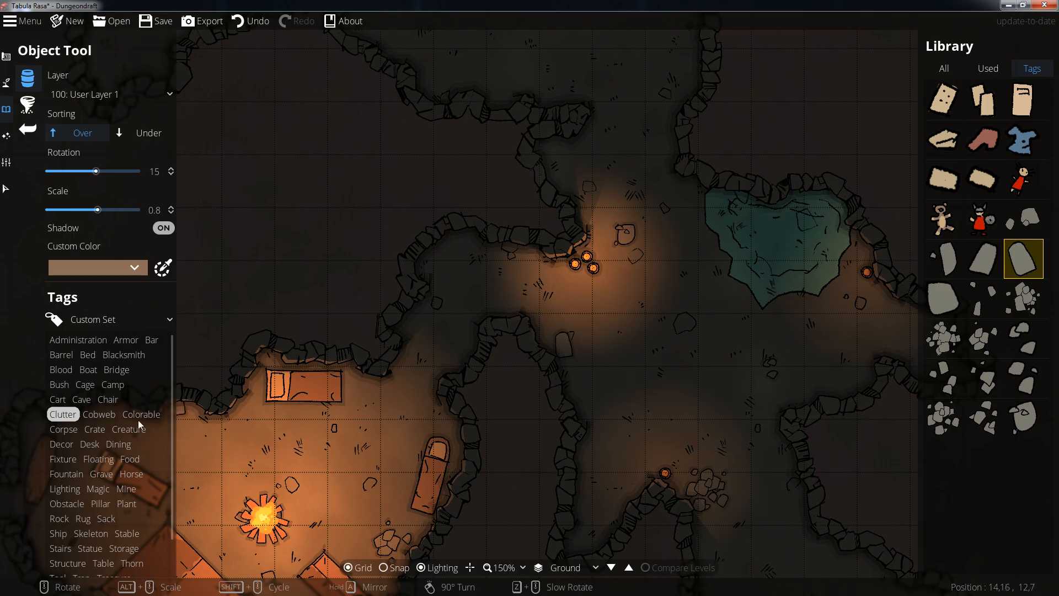
# Step: Place a large boulder from the Rock-tagged objects at the southern edge of the water pool
pyautogui.scroll(-2, 118, 414)
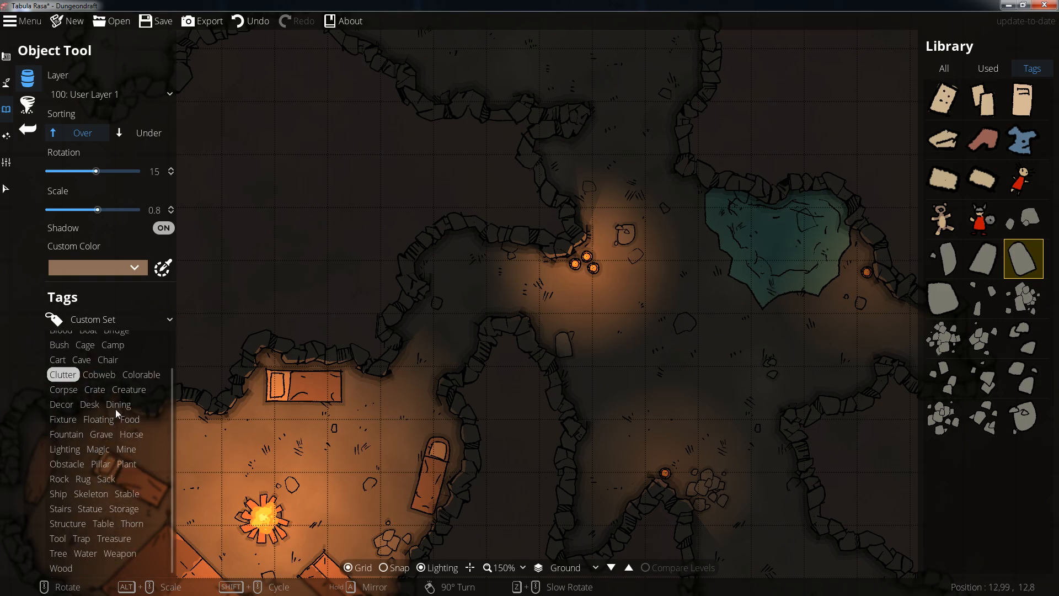
pyautogui.click(59, 478)
pyautogui.click(944, 218)
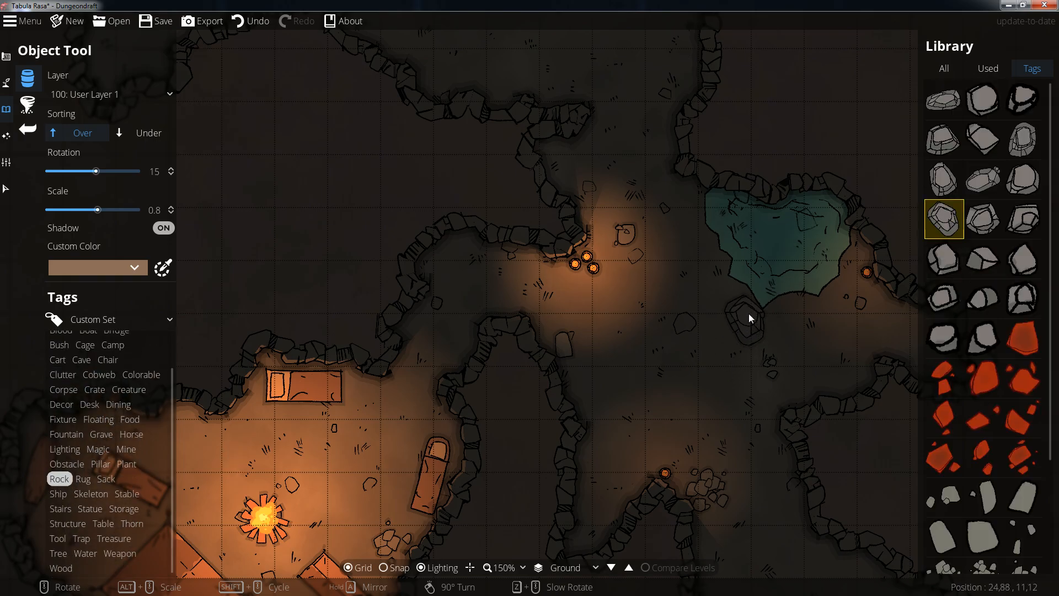
pyautogui.click(752, 308)
# Step: Add small rocks near the spur brazier and the central passage's western wall, and a boulder in the alcove west of the three braziers
pyautogui.click(983, 298)
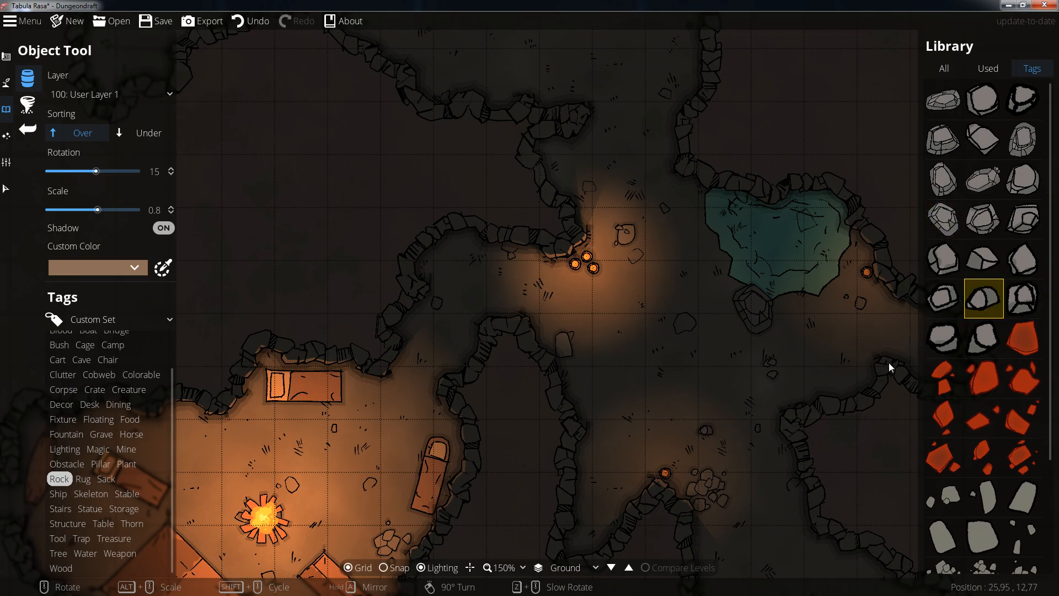
pyautogui.click(987, 336)
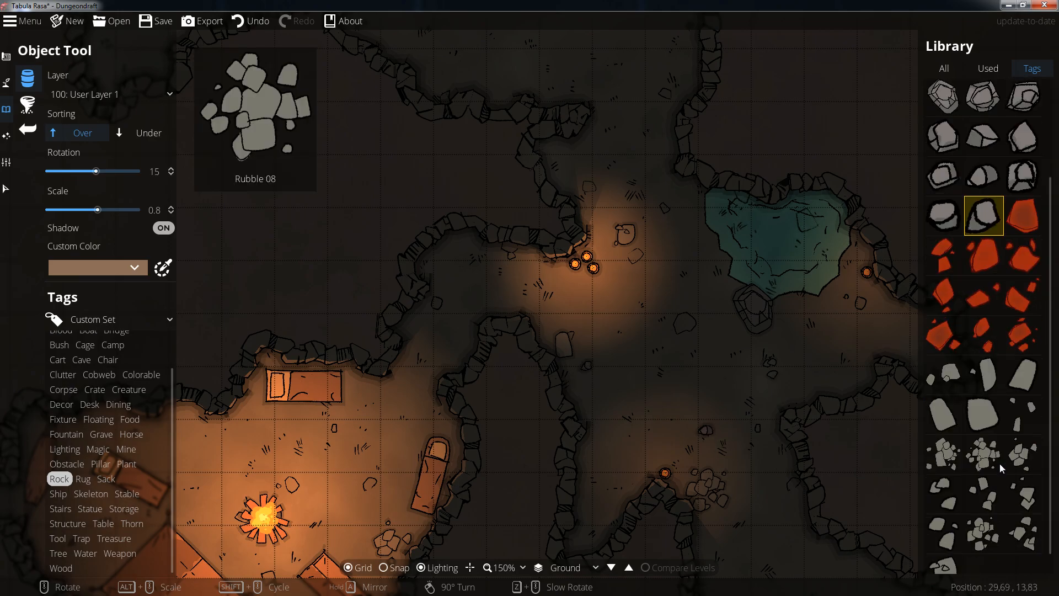
pyautogui.click(986, 144)
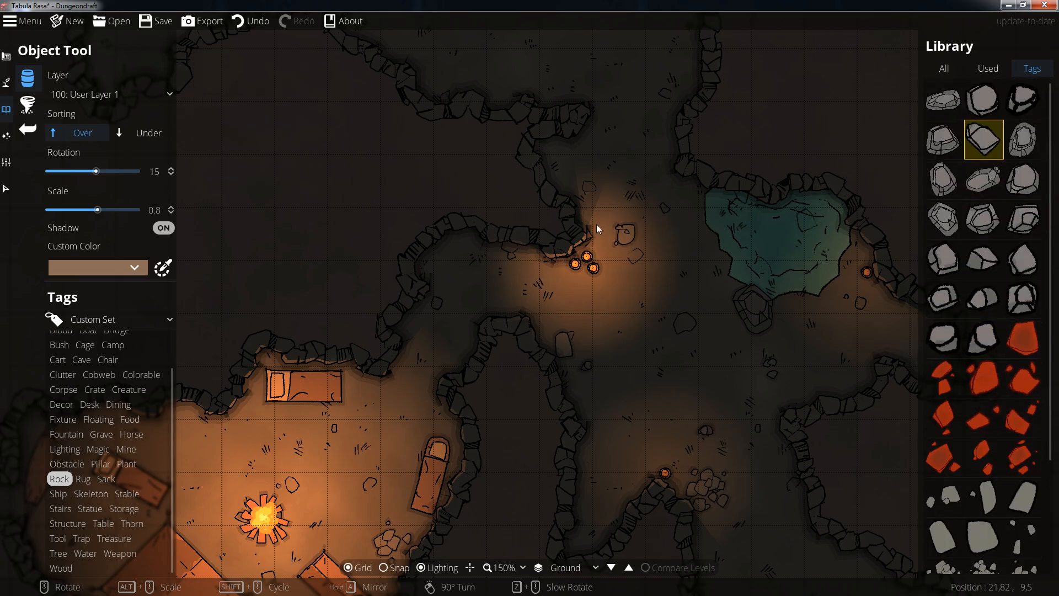
pyautogui.click(465, 252)
# Step: Filter the object library by the Nature tag set and choose the Mushrooms 01 object
pyautogui.moveTo(432, 391); pyautogui.dragTo(506, 352)
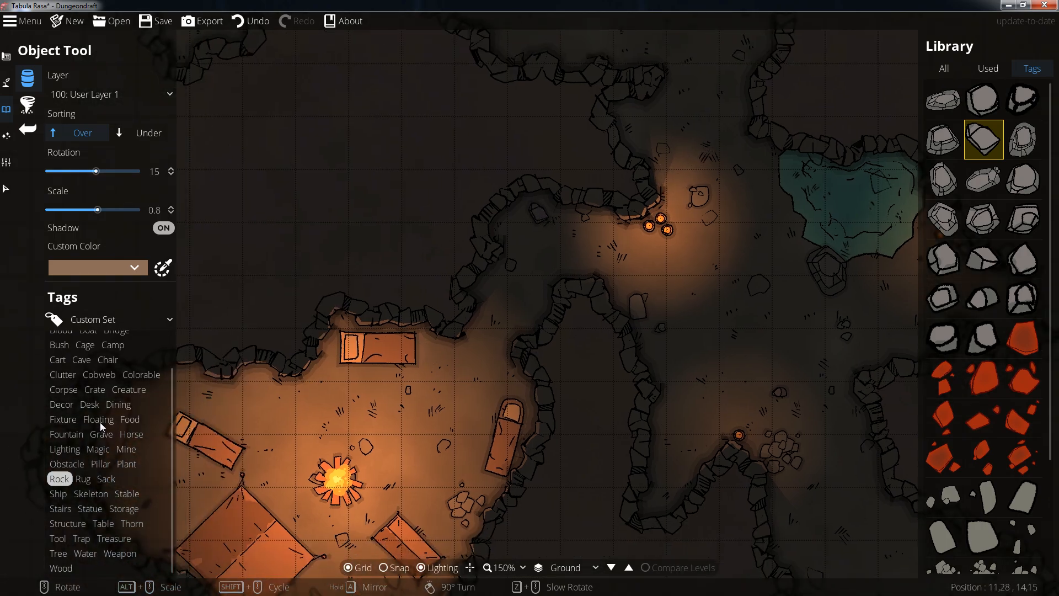
pyautogui.scroll(2, 100, 413)
pyautogui.scroll(-2, 117, 482)
pyautogui.click(103, 322)
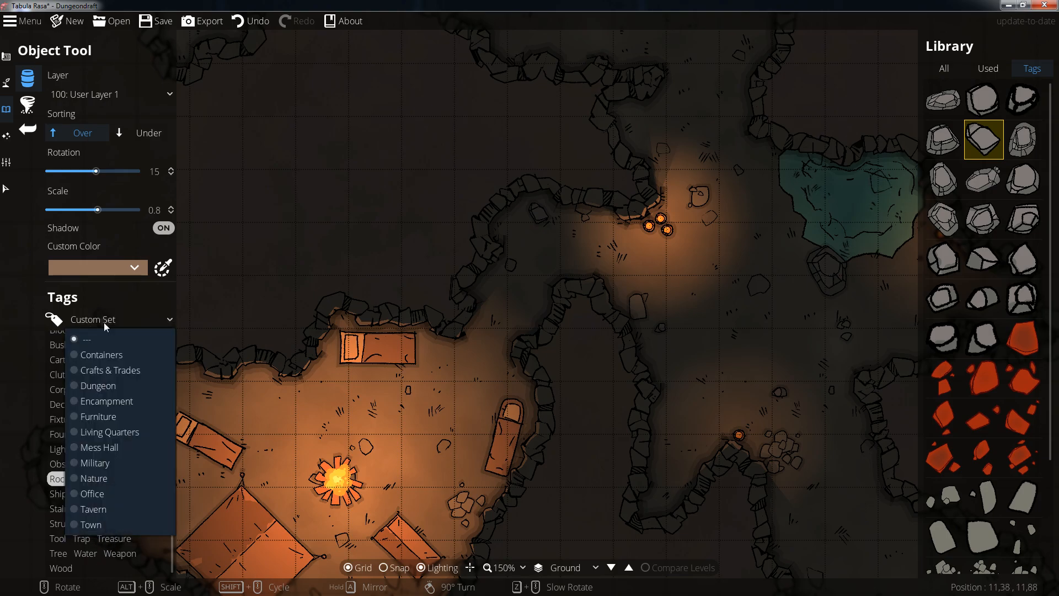
pyautogui.click(108, 477)
pyautogui.scroll(-5, 1003, 384)
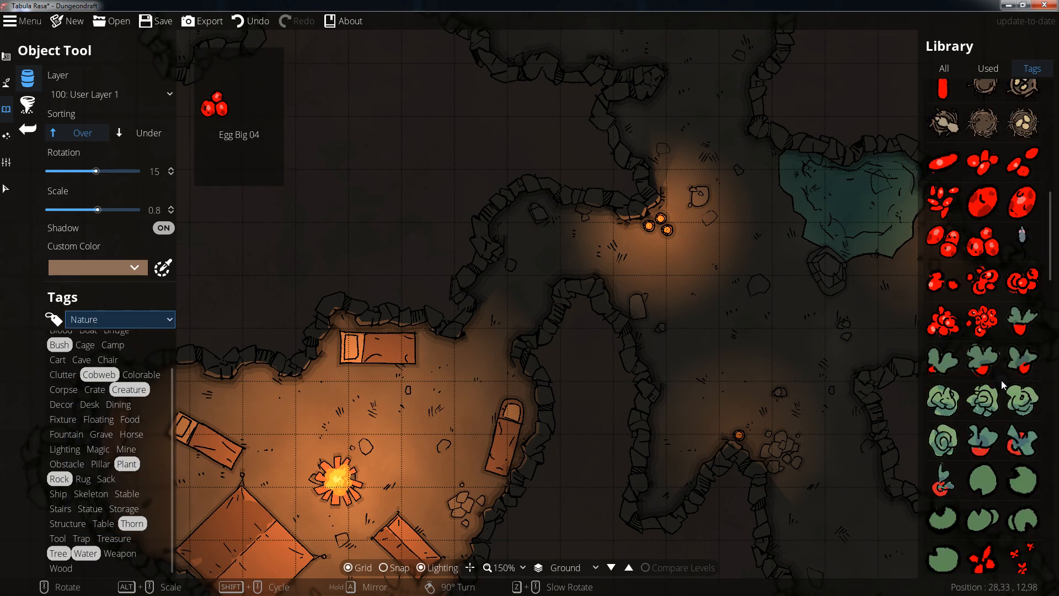
pyautogui.scroll(3, 1003, 385)
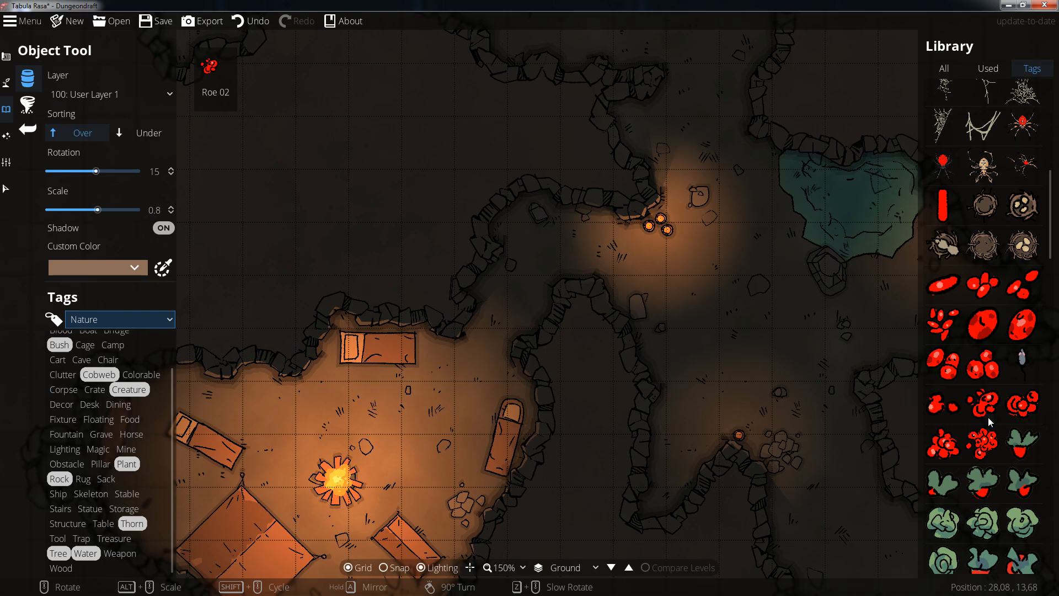
pyautogui.scroll(-10, 988, 419)
pyautogui.scroll(-15, 988, 419)
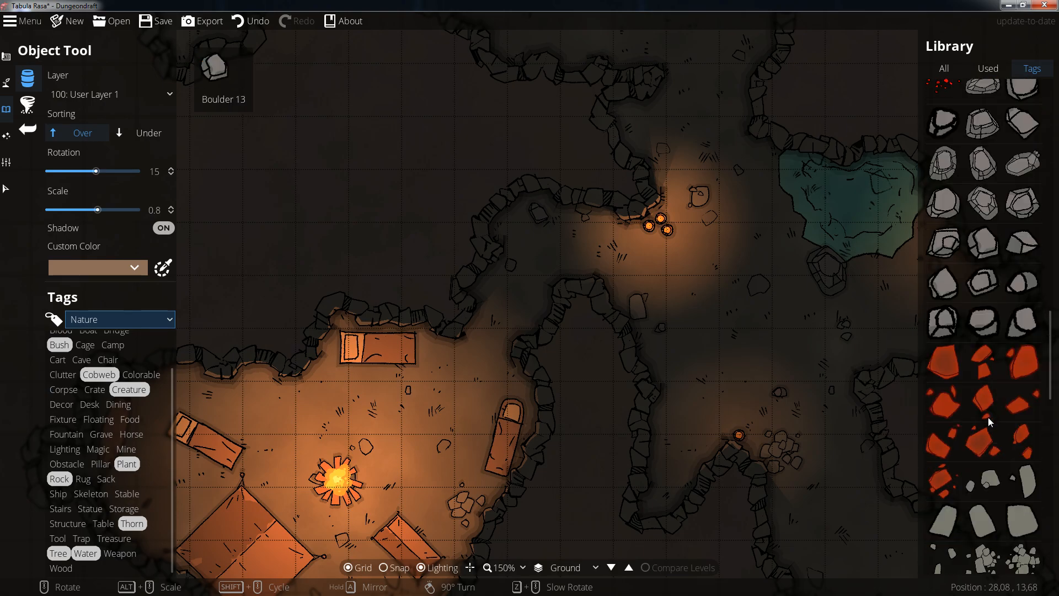
pyautogui.scroll(-8, 987, 417)
pyautogui.scroll(5, 987, 492)
pyautogui.scroll(12, 986, 492)
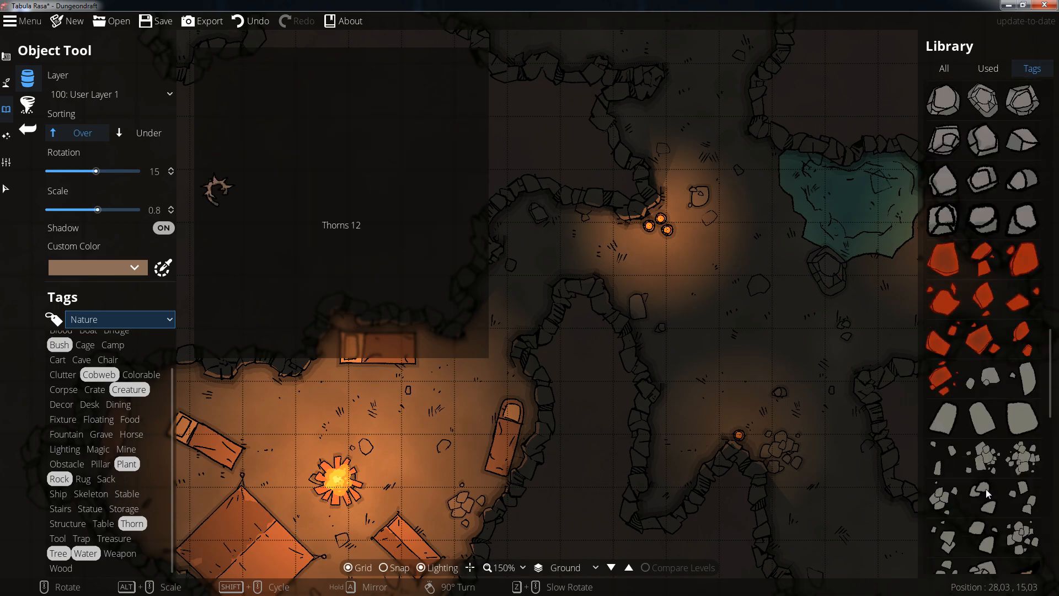
pyautogui.click(1023, 453)
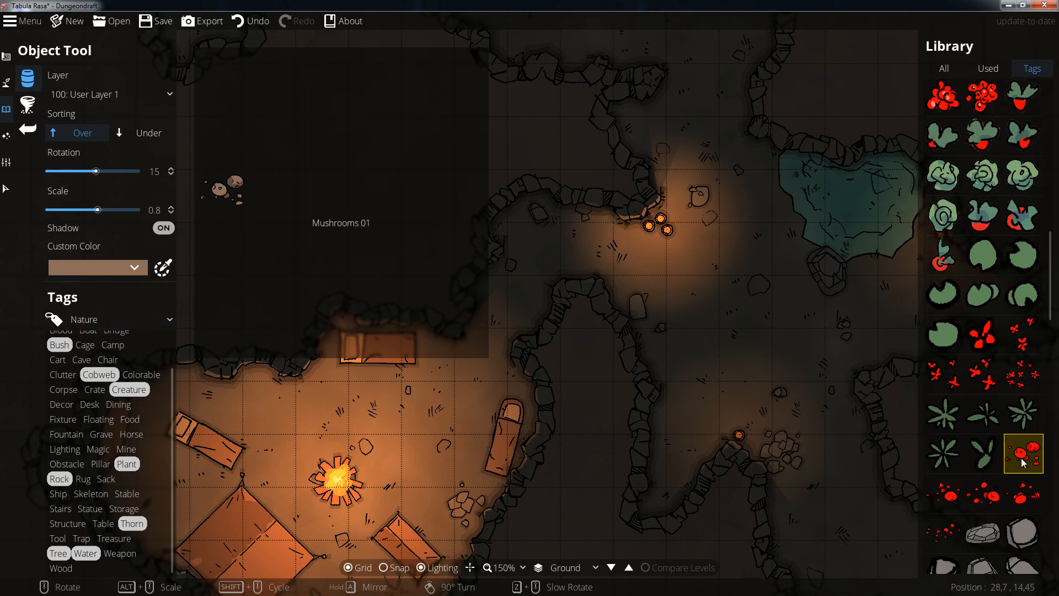
# Step: Tint the mushrooms mauve and place clusters against the wall west of the three braziers and, at -75 degrees, along the central passage's western wall
pyautogui.moveTo(677, 332); pyautogui.dragTo(602, 323)
pyautogui.click(134, 268)
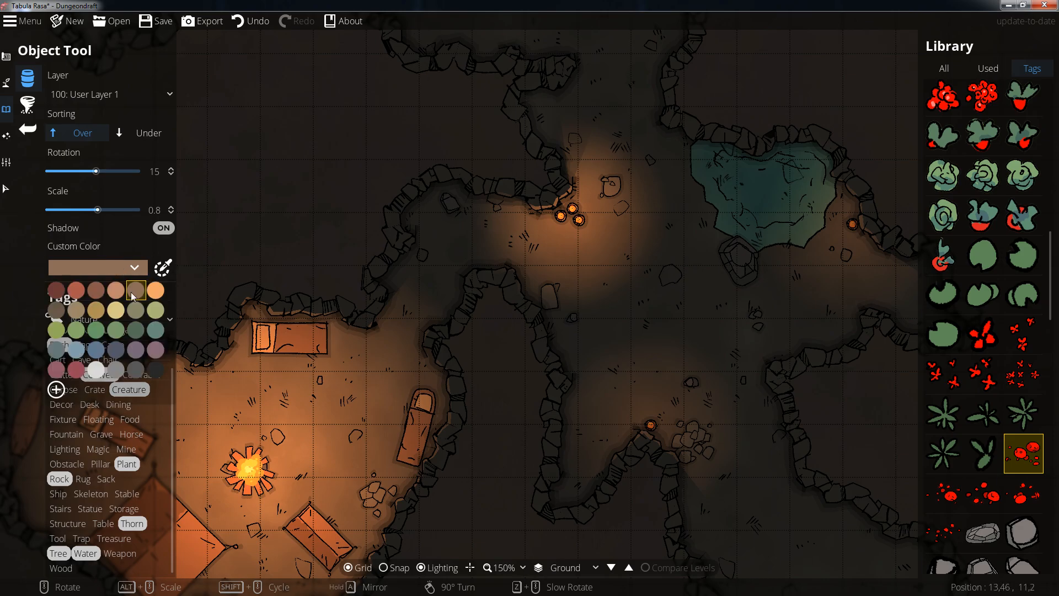
pyautogui.click(149, 351)
pyautogui.scroll(5, 567, 237)
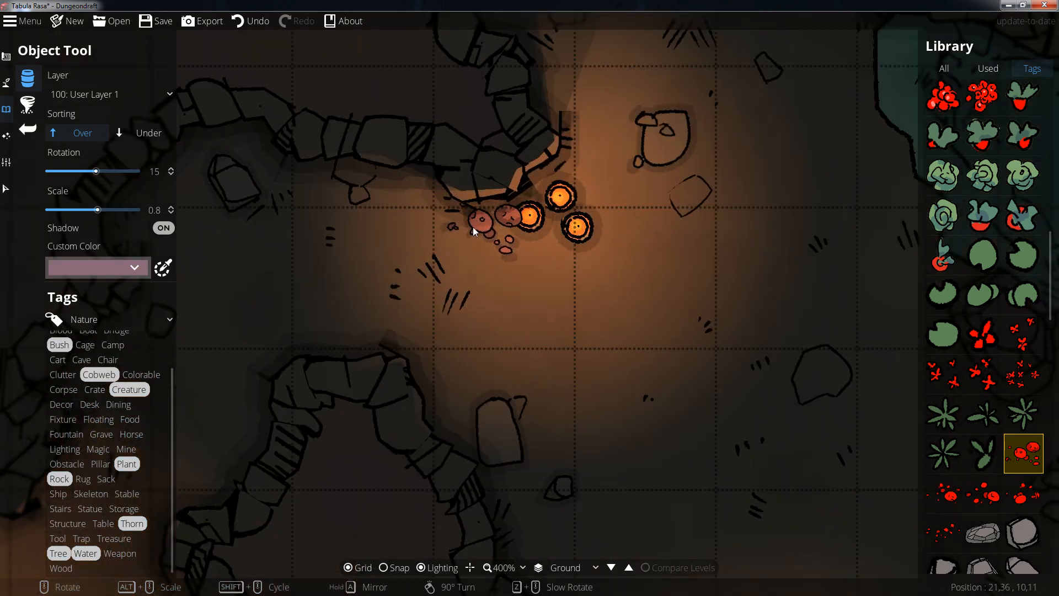
pyautogui.click(403, 190)
pyautogui.moveTo(632, 432); pyautogui.dragTo(592, 307)
pyautogui.scroll(-6, 497, 437)
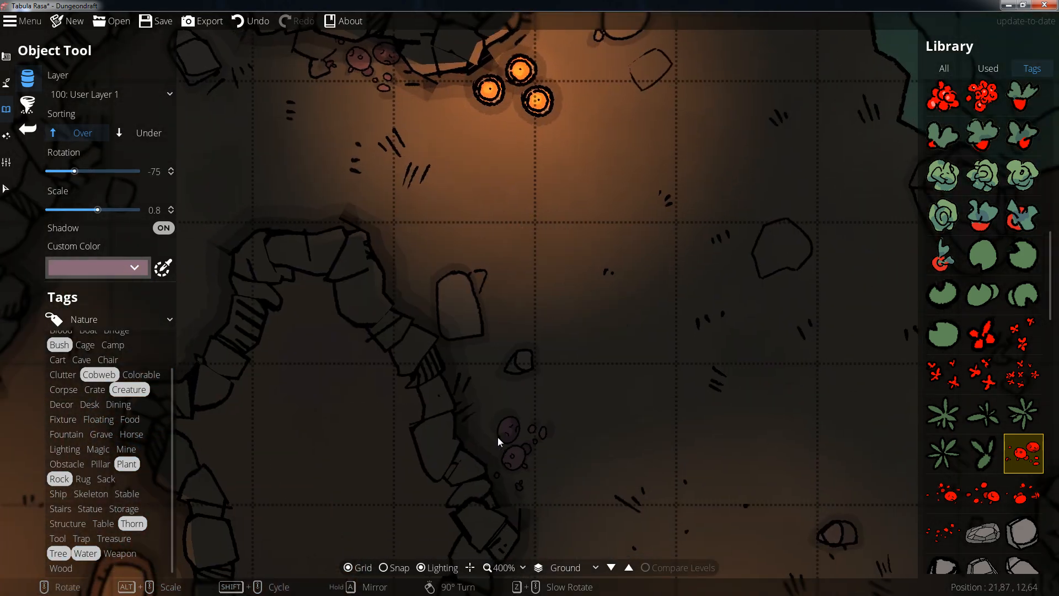
pyautogui.click(477, 393)
# Step: Place three other mushroom variants: at the wall corner southeast of the passage, below the pool's eastern brazier, and in the eastern nook
pyautogui.moveTo(476, 393); pyautogui.dragTo(300, 342)
pyautogui.click(944, 493)
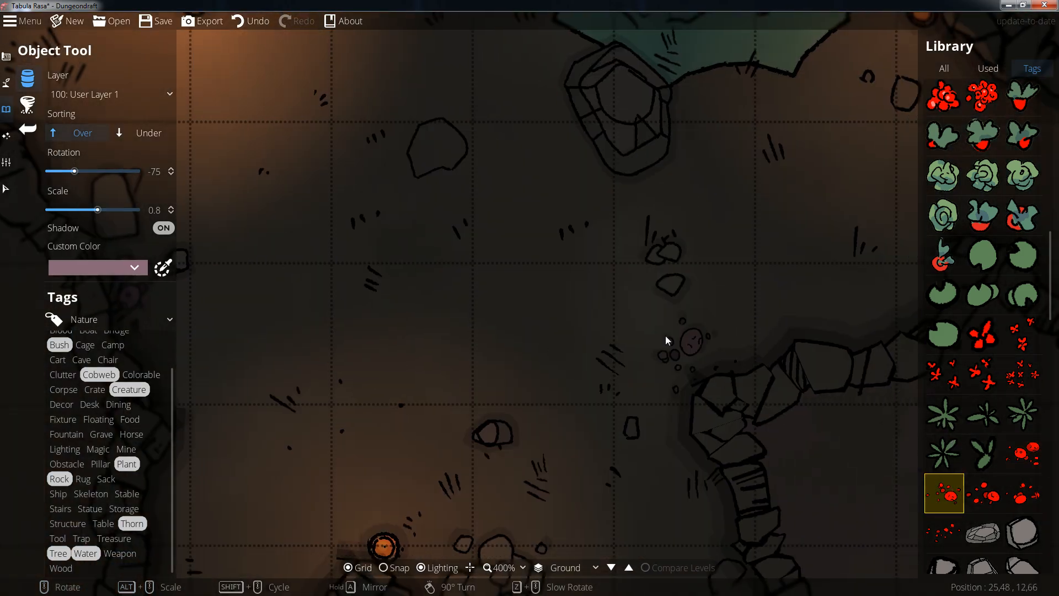
pyautogui.click(732, 352)
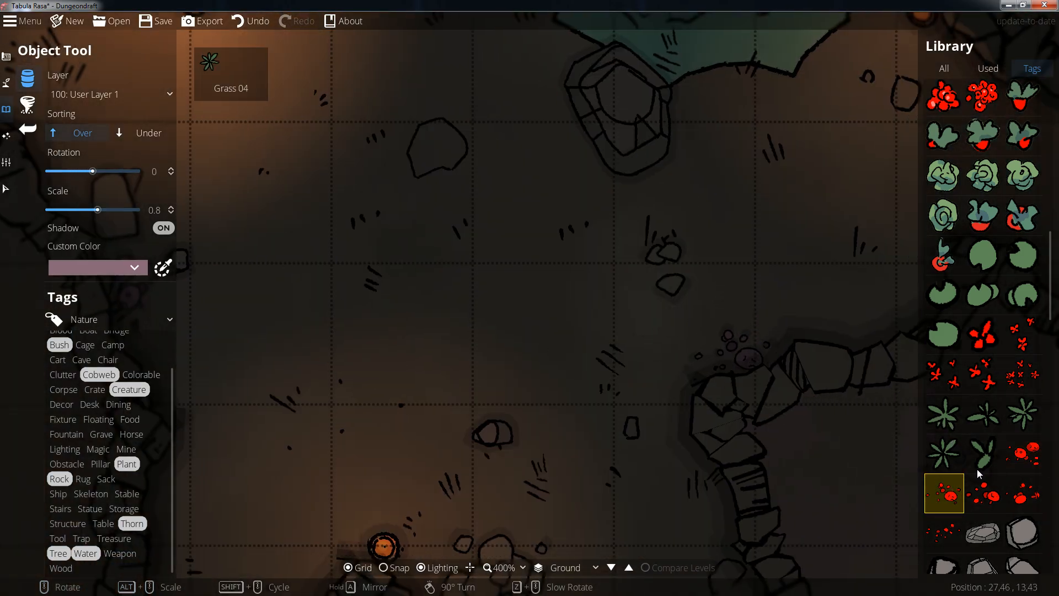
pyautogui.click(984, 493)
pyautogui.moveTo(749, 292); pyautogui.dragTo(481, 384)
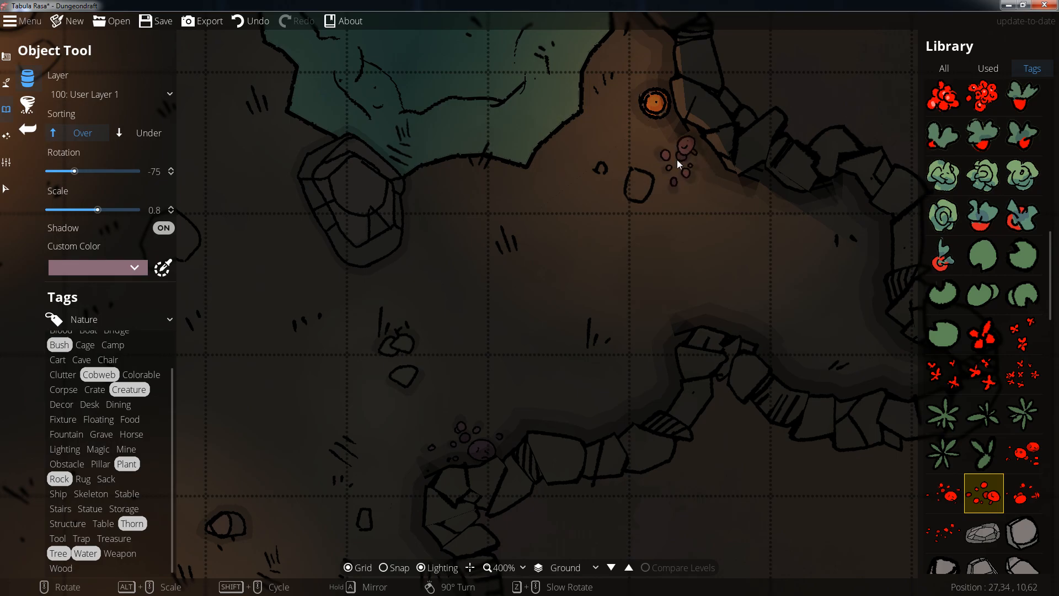
pyautogui.click(682, 155)
pyautogui.click(1021, 496)
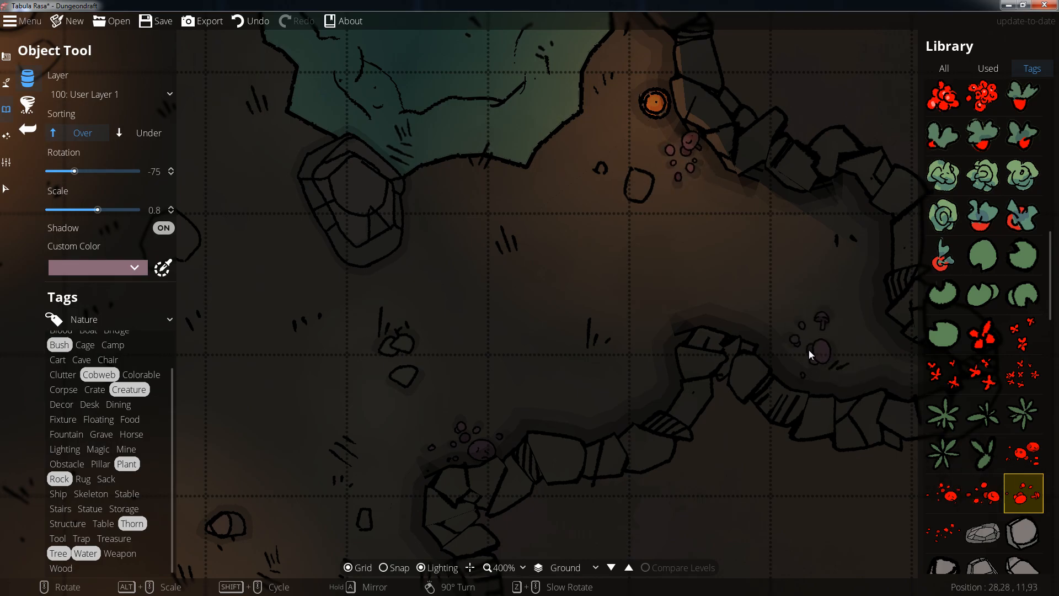
pyautogui.moveTo(647, 466); pyautogui.dragTo(893, 367)
pyautogui.scroll(-5, 493, 363)
pyautogui.moveTo(461, 359); pyautogui.dragTo(667, 375)
pyautogui.moveTo(595, 427); pyautogui.dragTo(662, 399)
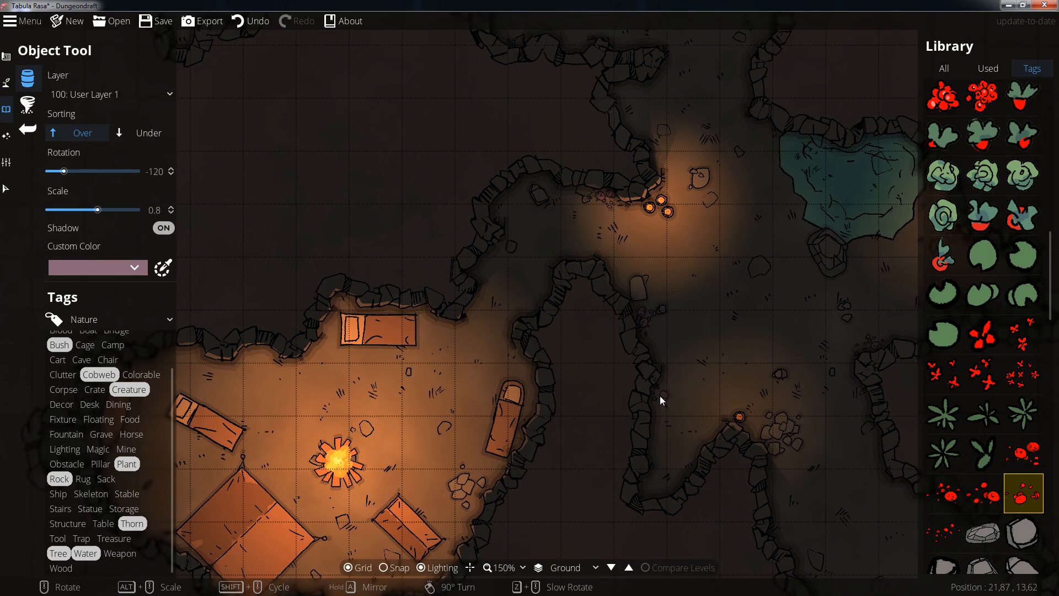
pyautogui.moveTo(520, 441); pyautogui.dragTo(507, 355)
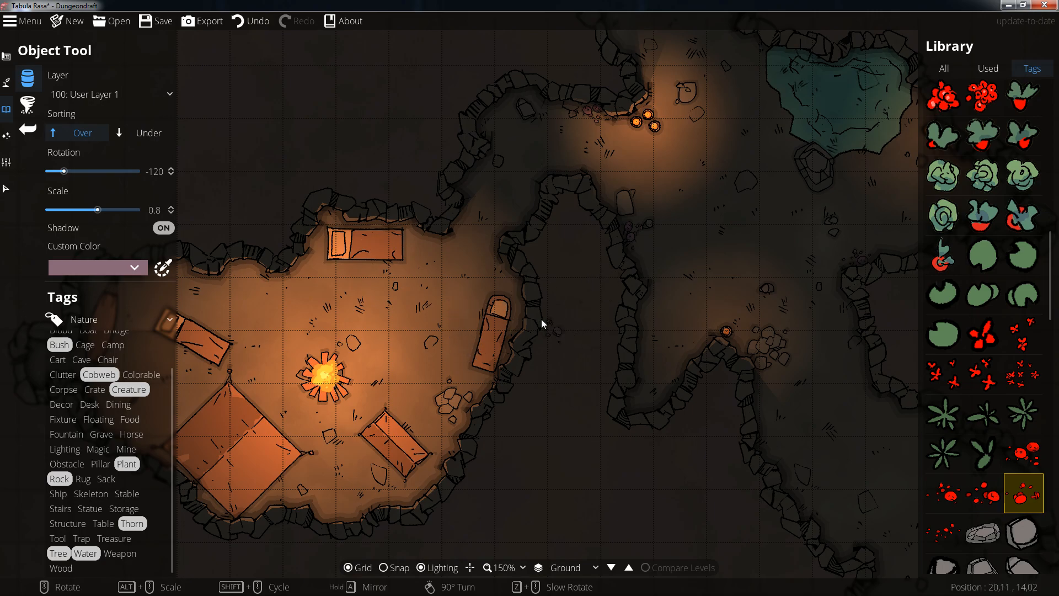
pyautogui.scroll(-4, 547, 327)
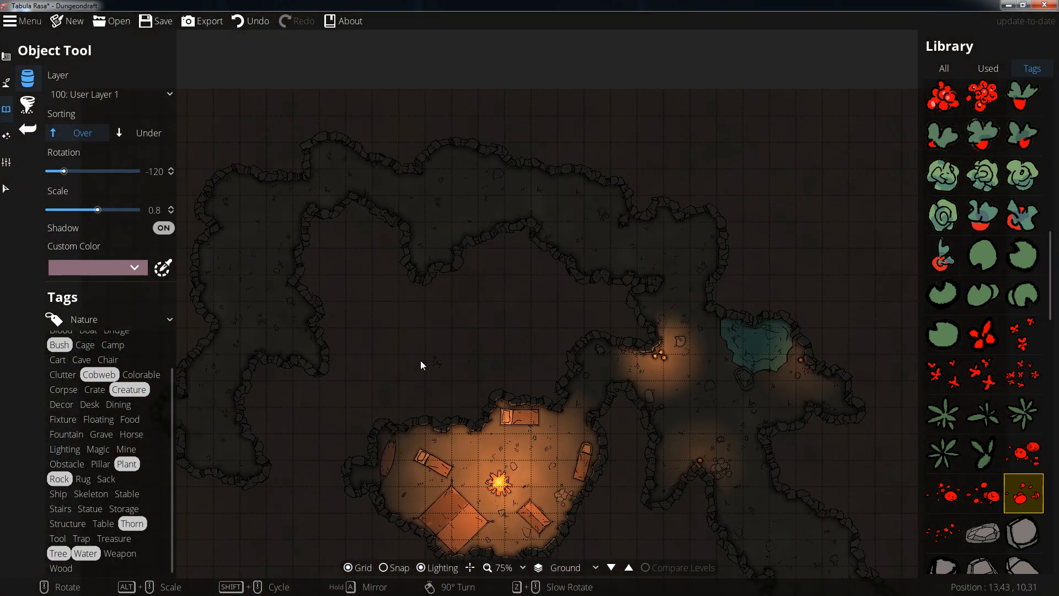
pyautogui.moveTo(577, 295); pyautogui.dragTo(553, 227)
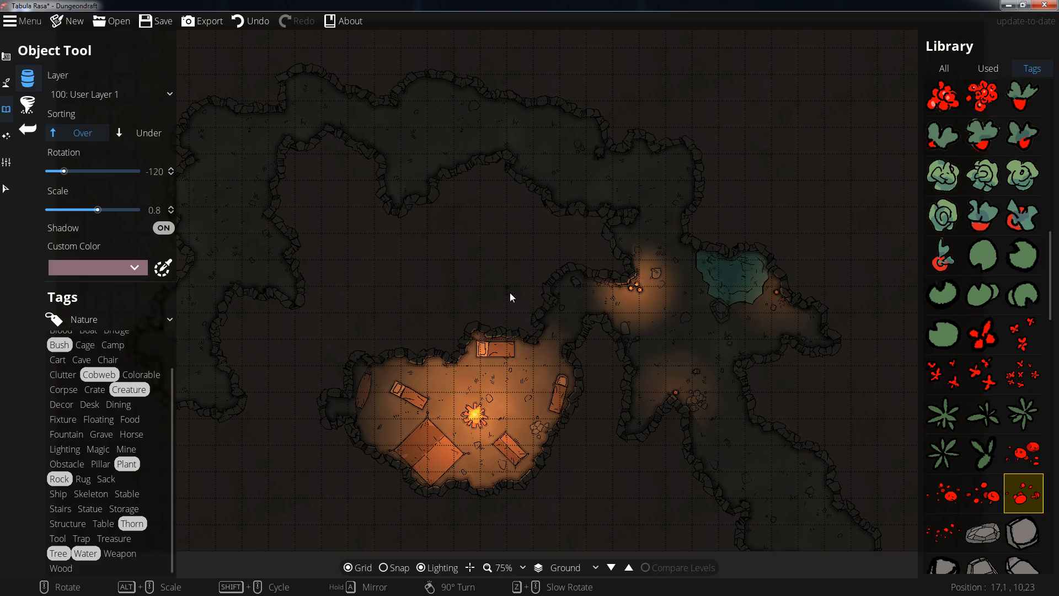
pyautogui.moveTo(480, 350); pyautogui.dragTo(598, 363)
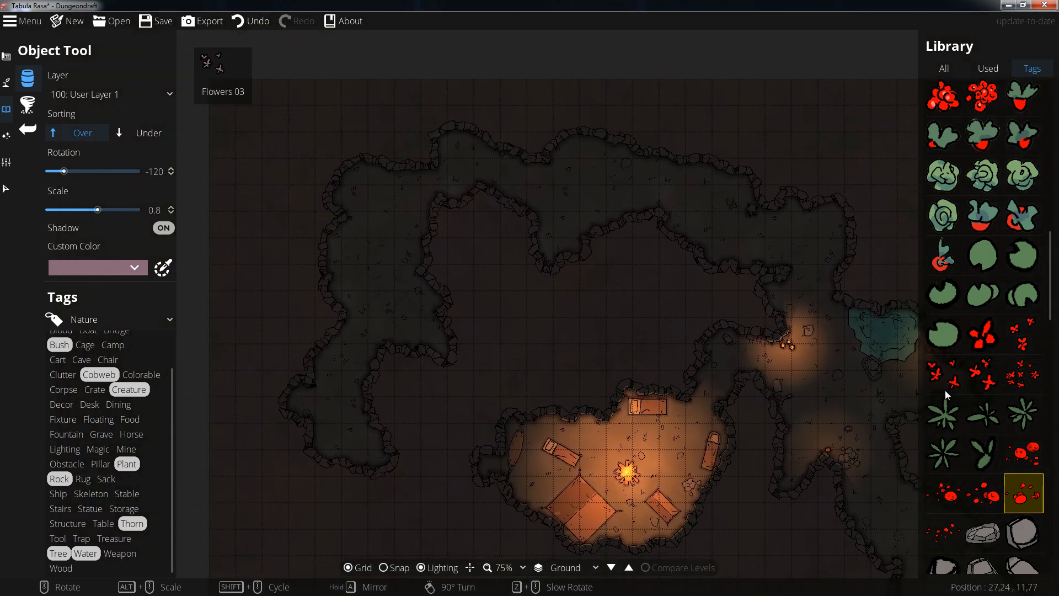
# Step: Place a thorn bramble from the Nature objects in the recess below the wall end north of the three braziers
pyautogui.scroll(-4, 987, 386)
pyautogui.scroll(-10, 987, 386)
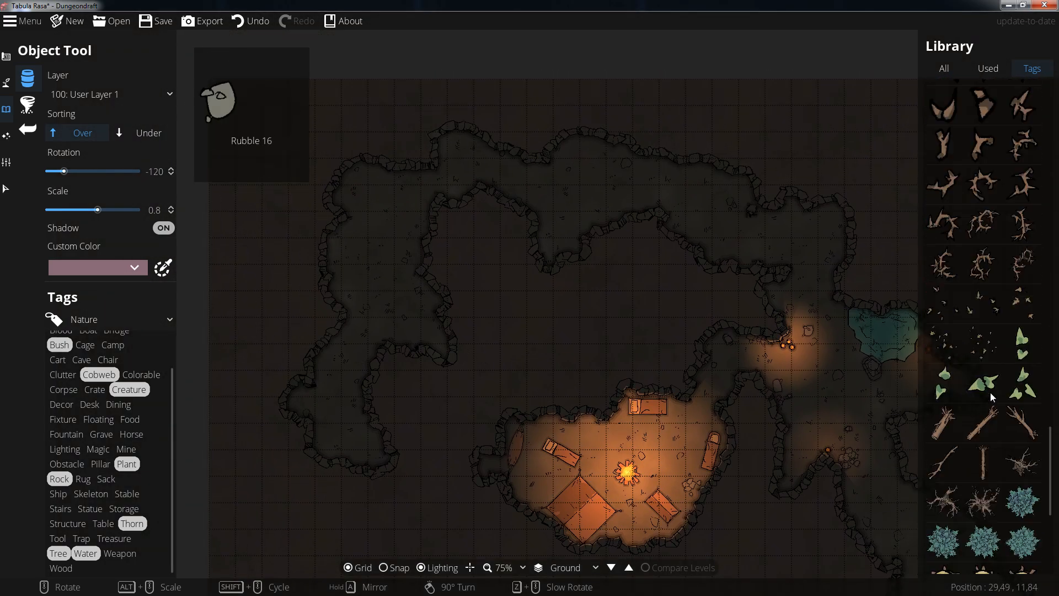
pyautogui.scroll(6, 987, 331)
pyautogui.click(984, 270)
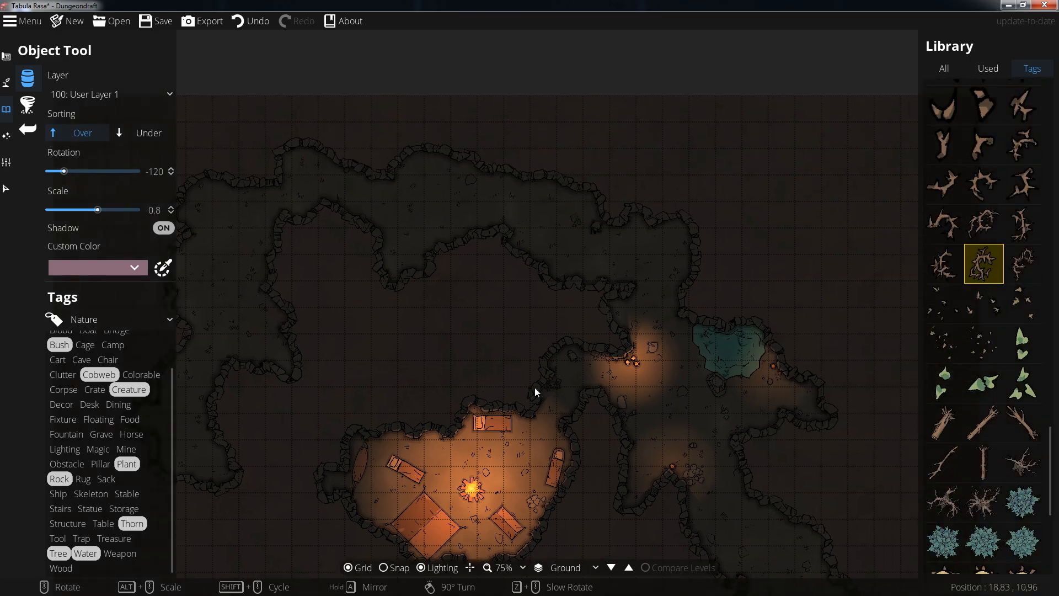
pyautogui.scroll(5, 620, 300)
pyautogui.scroll(3, 620, 300)
pyautogui.scroll(-13, 479, 299)
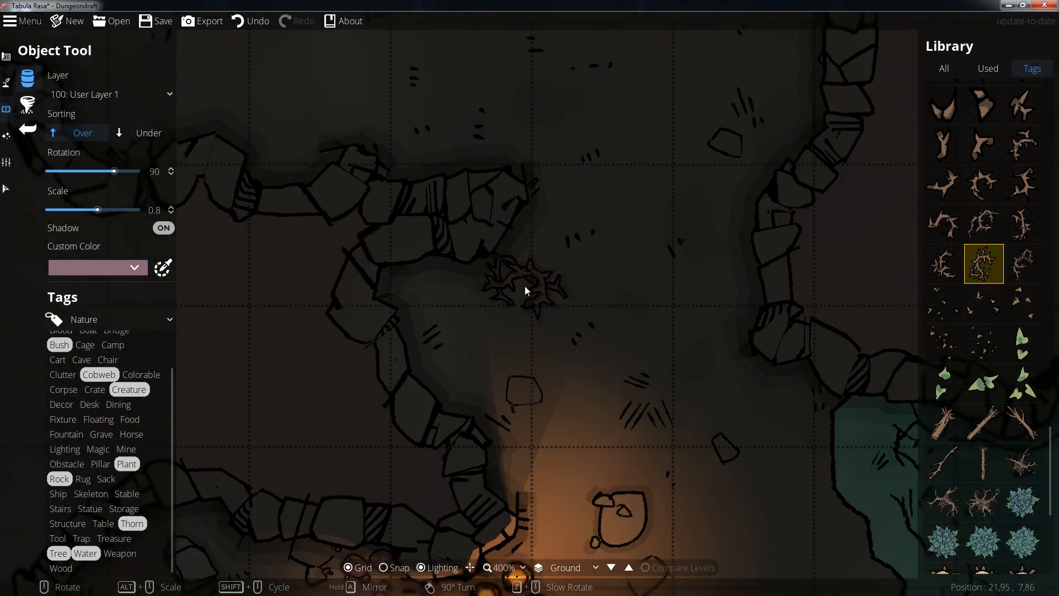
pyautogui.click(479, 299)
# Step: Add two different thorn brambles across the passage north of the braziers, one touching the wall end and one in the middle
pyautogui.click(1022, 263)
pyautogui.scroll(3, 561, 265)
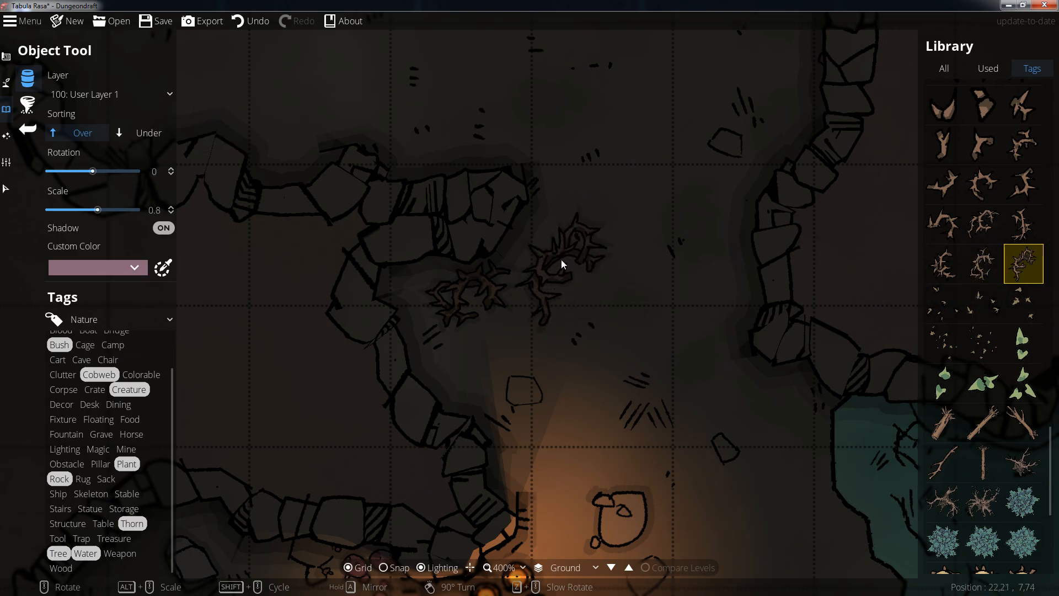
pyautogui.click(542, 254)
pyautogui.click(984, 224)
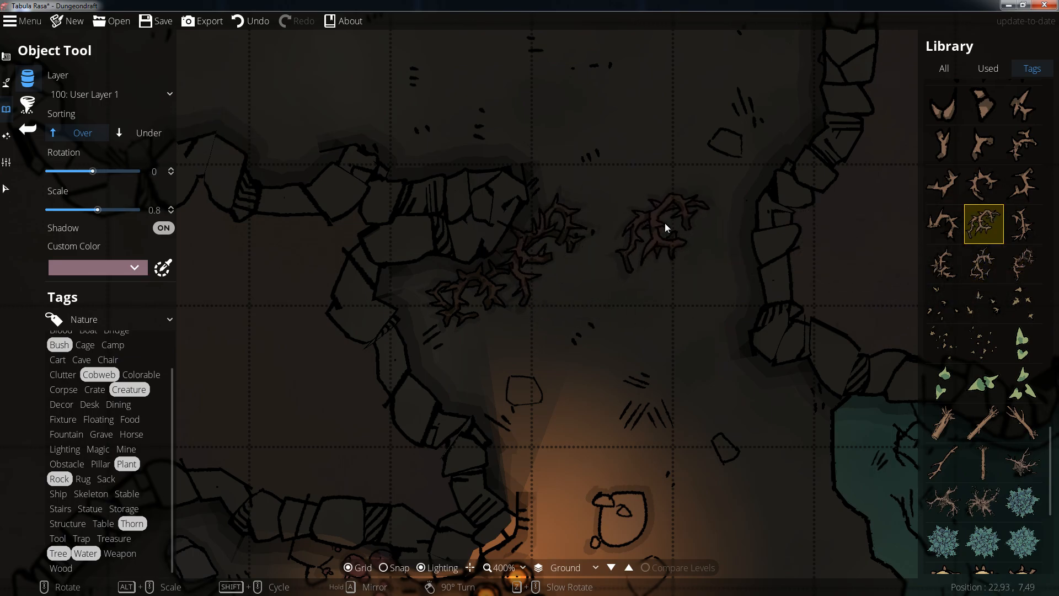
pyautogui.scroll(-3, 631, 266)
pyautogui.click(632, 264)
# Step: Extend the thorn barrier eastward with a small bramble at 60 degrees, Thorns 10 near the eastern wall, and Thorns 16 at 15 degrees against it
pyautogui.click(984, 183)
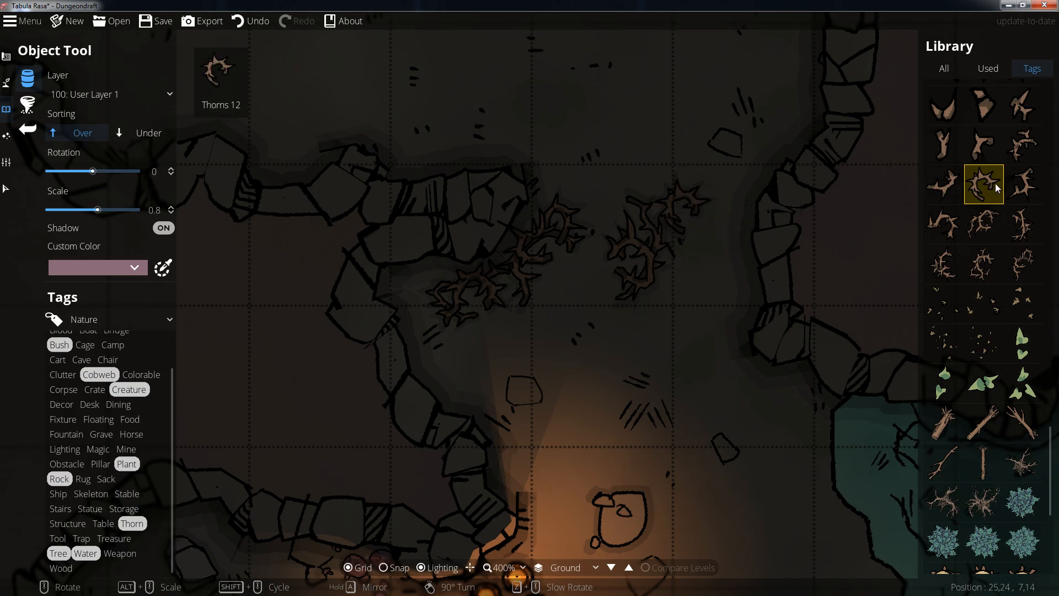
pyautogui.click(1023, 184)
pyautogui.scroll(-4, 654, 171)
pyautogui.click(643, 162)
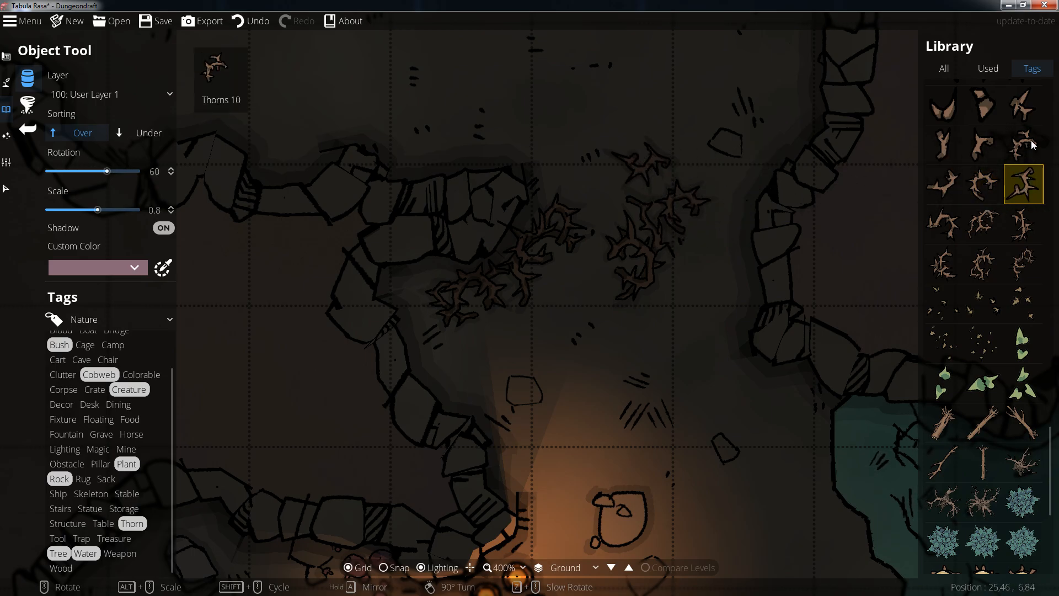
pyautogui.click(1022, 144)
pyautogui.click(724, 184)
pyautogui.click(1023, 224)
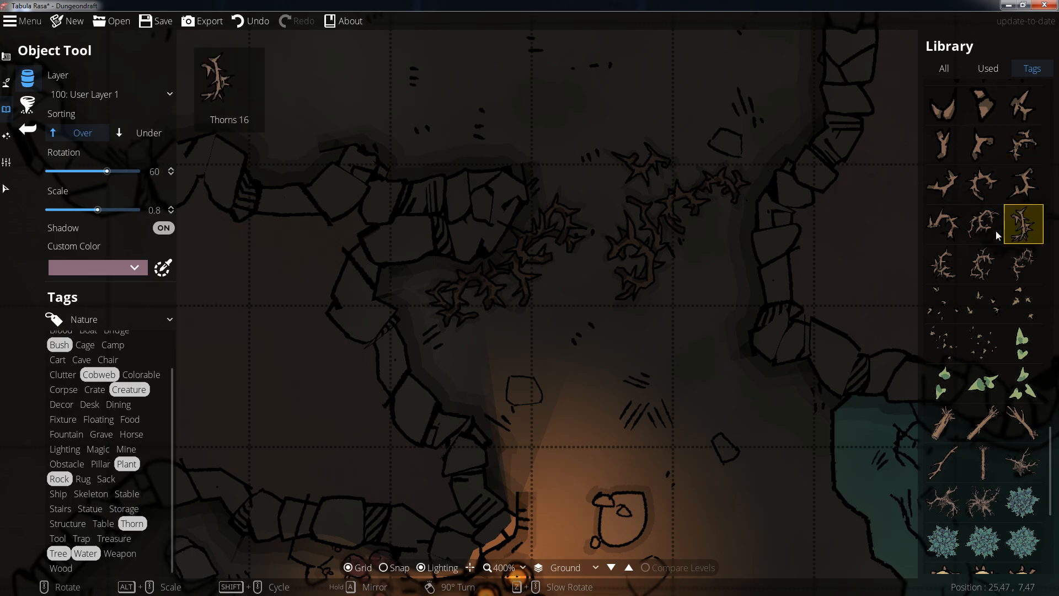
pyautogui.scroll(3, 725, 258)
pyautogui.click(740, 309)
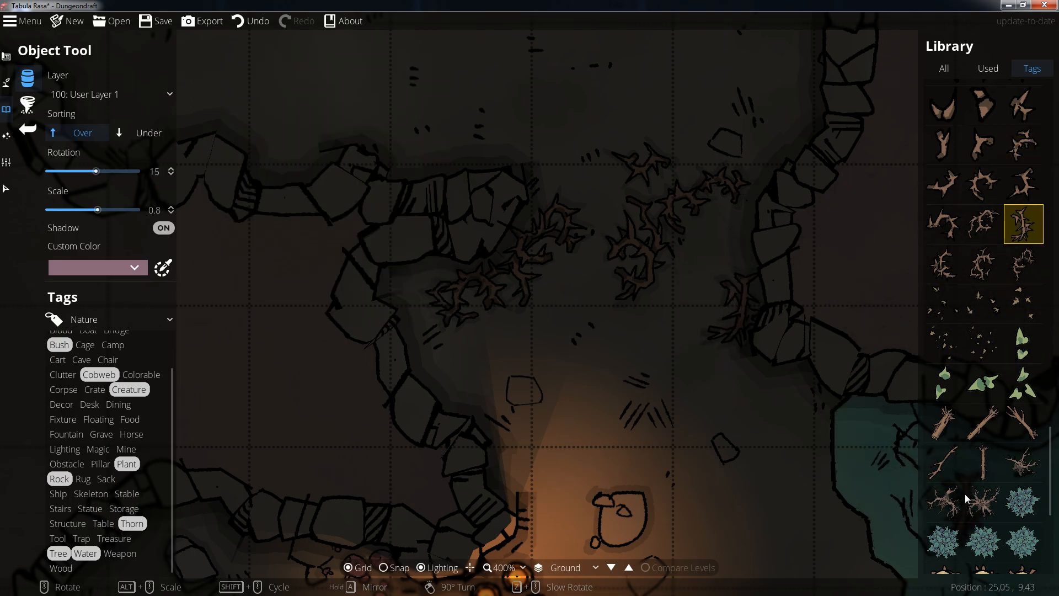
pyautogui.scroll(-5, 981, 475)
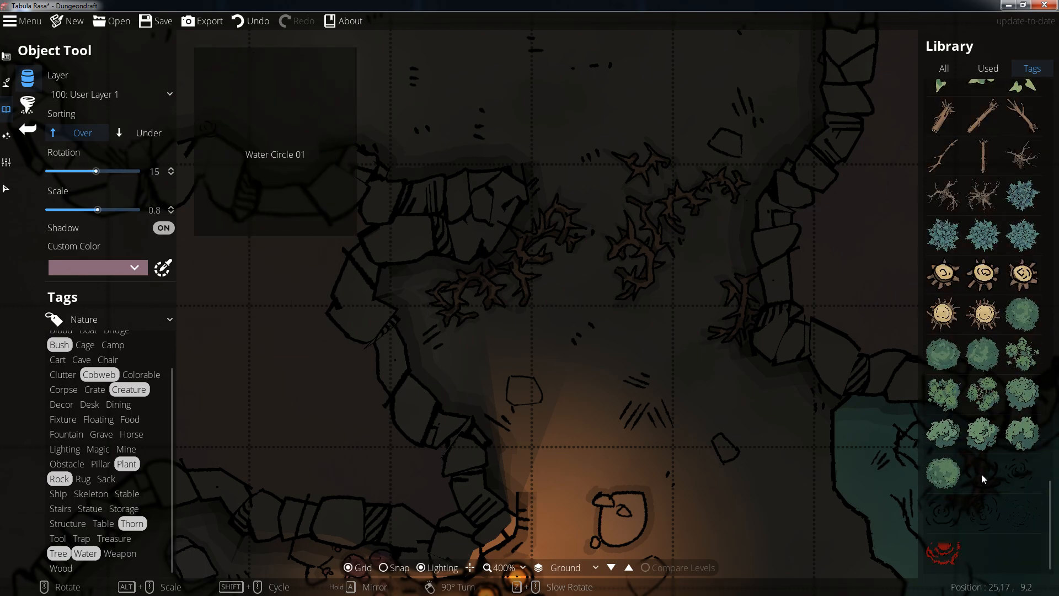
pyautogui.scroll(-3, 525, 300)
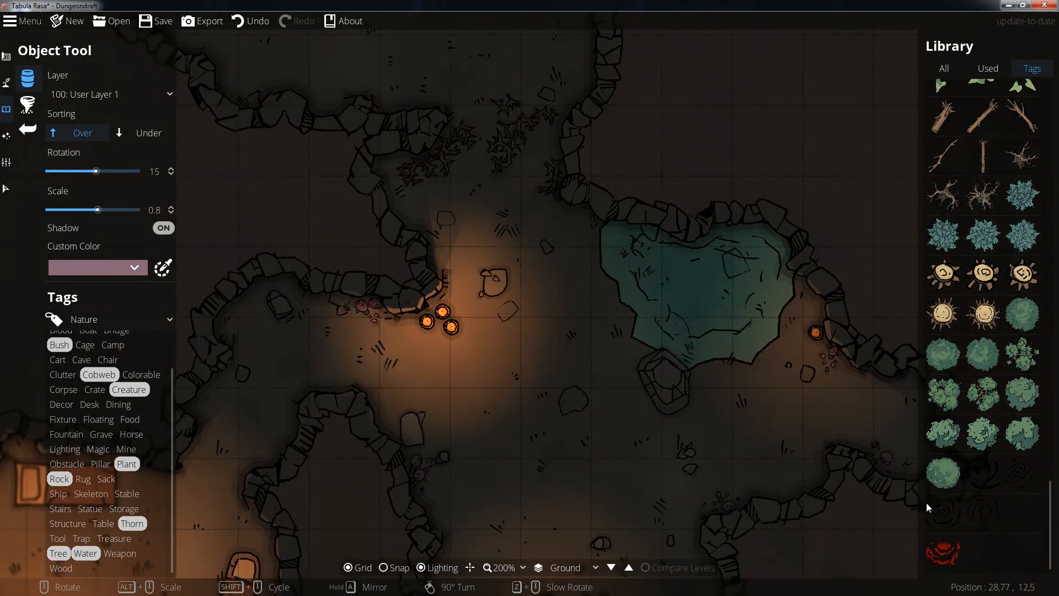
# Step: Place a ripple object from the Nature objects, with its custom color set to light blue, in the northeast part of the pool
pyautogui.click(943, 552)
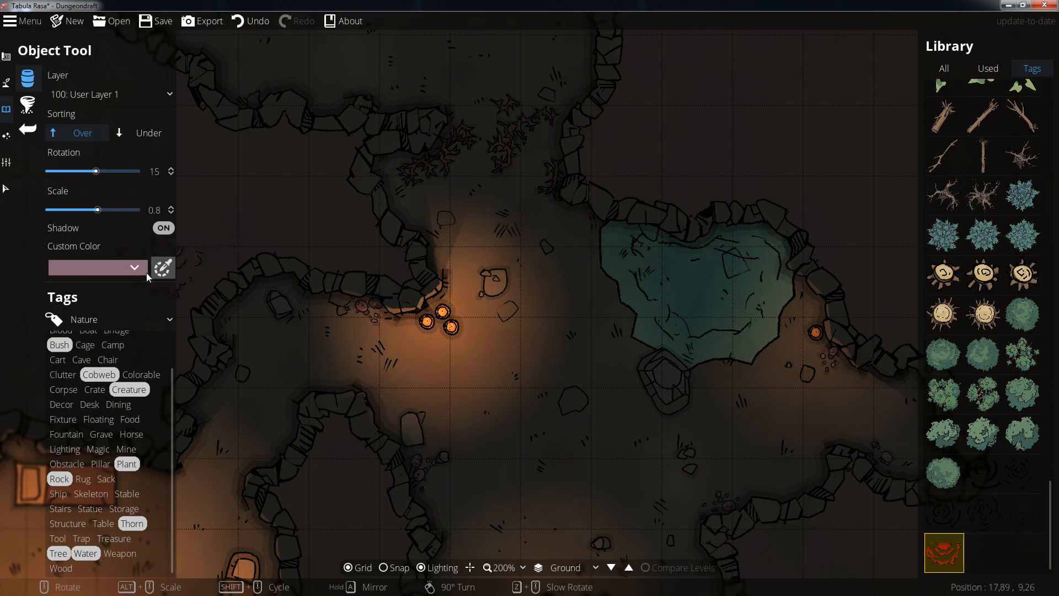
pyautogui.click(112, 269)
pyautogui.click(104, 349)
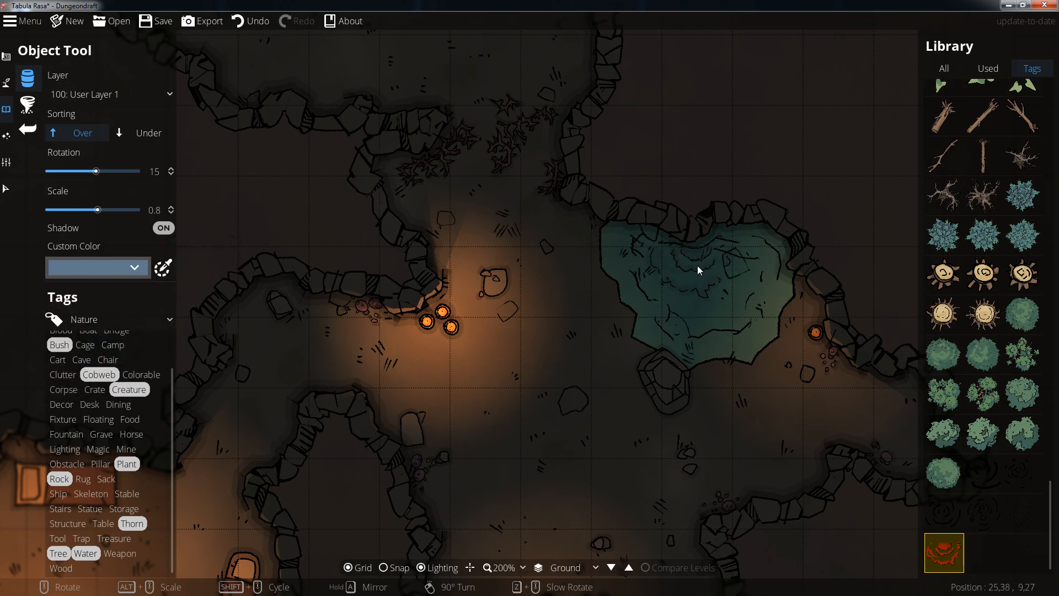
pyautogui.click(745, 247)
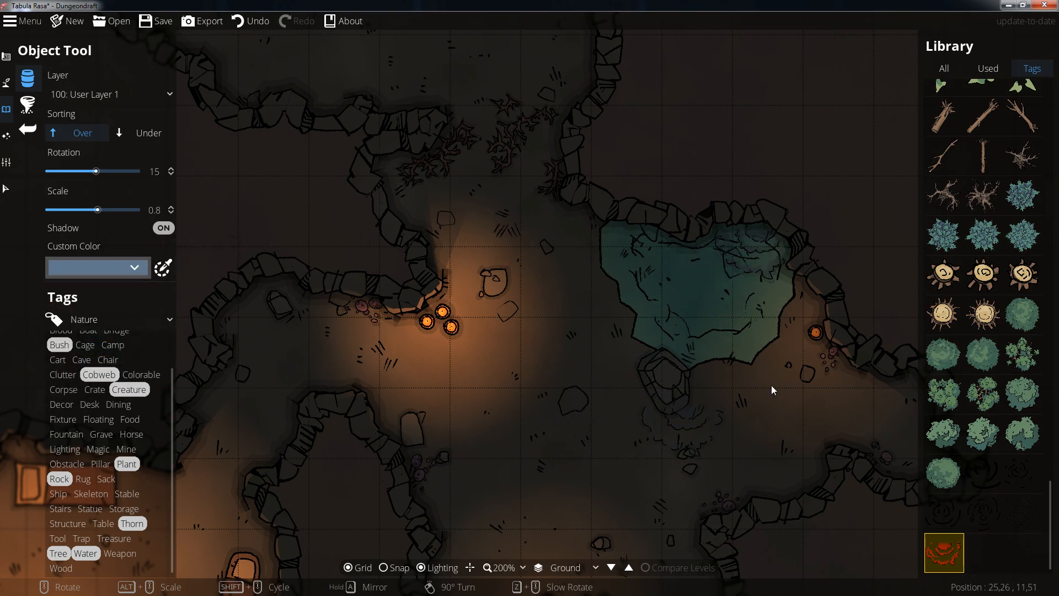
pyautogui.moveTo(810, 355); pyautogui.dragTo(699, 376)
pyautogui.scroll(2, 614, 279)
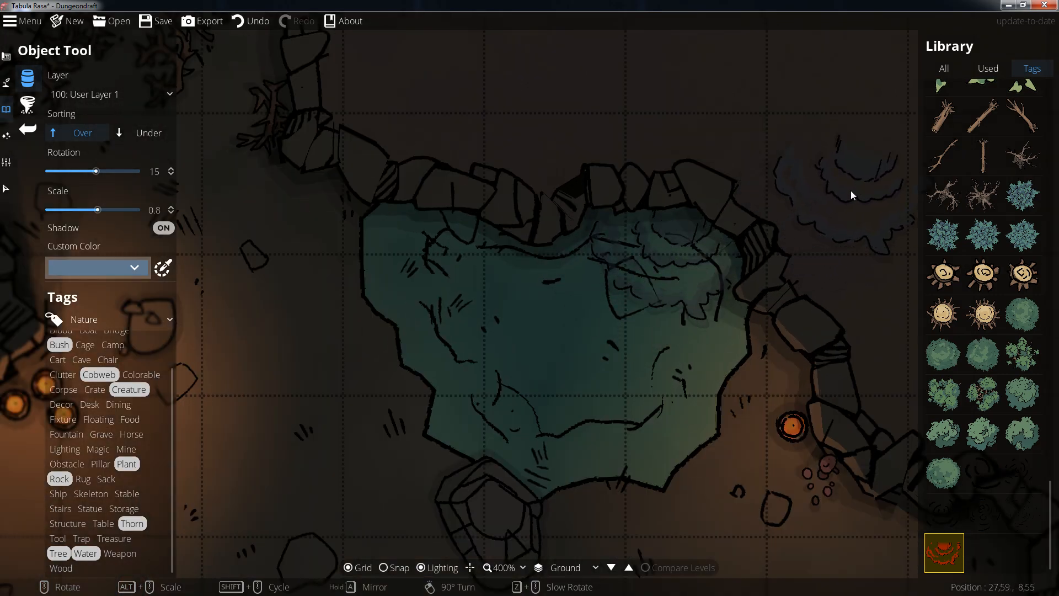
pyautogui.scroll(-2, 640, 351)
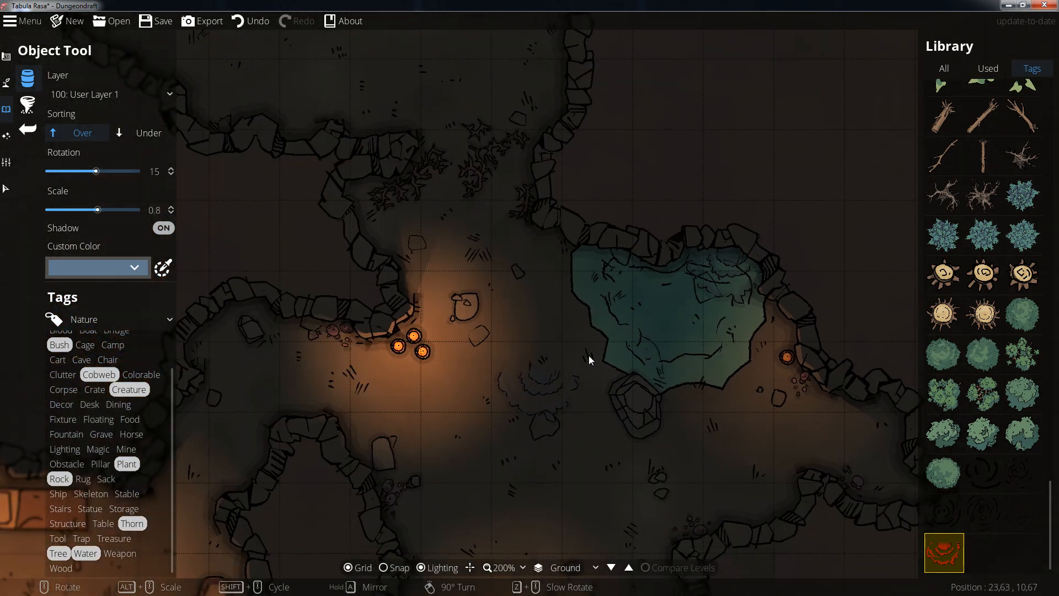
# Step: Save the finished map as cave in the yt maps folder
pyautogui.moveTo(587, 355); pyautogui.dragTo(808, 251)
pyautogui.moveTo(364, 390); pyautogui.dragTo(690, 222)
pyautogui.moveTo(628, 327); pyautogui.dragTo(429, 211)
pyautogui.moveTo(554, 286); pyautogui.dragTo(535, 339)
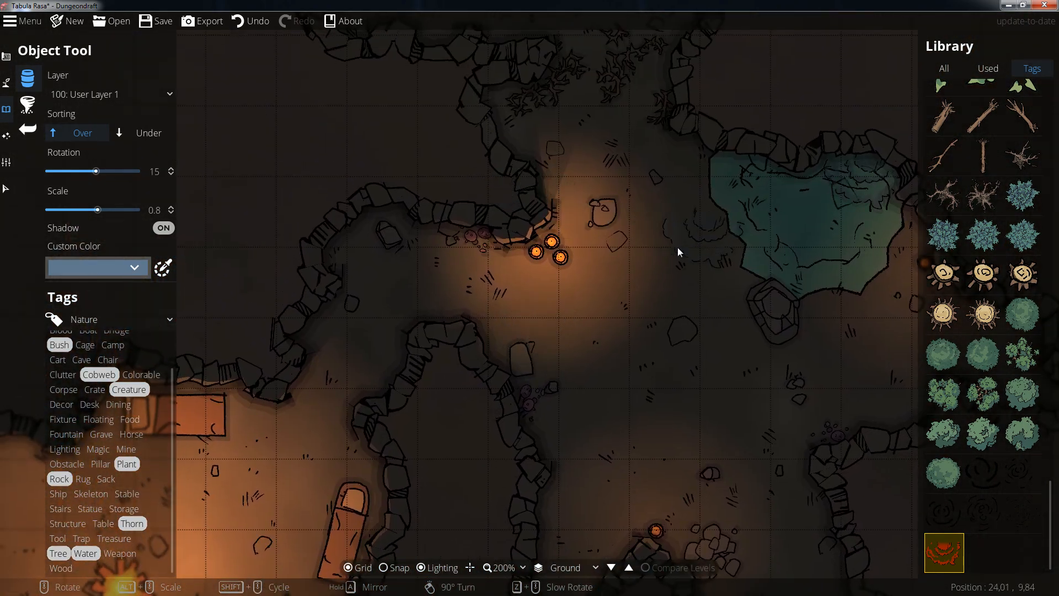
pyautogui.moveTo(454, 231); pyautogui.dragTo(811, 397)
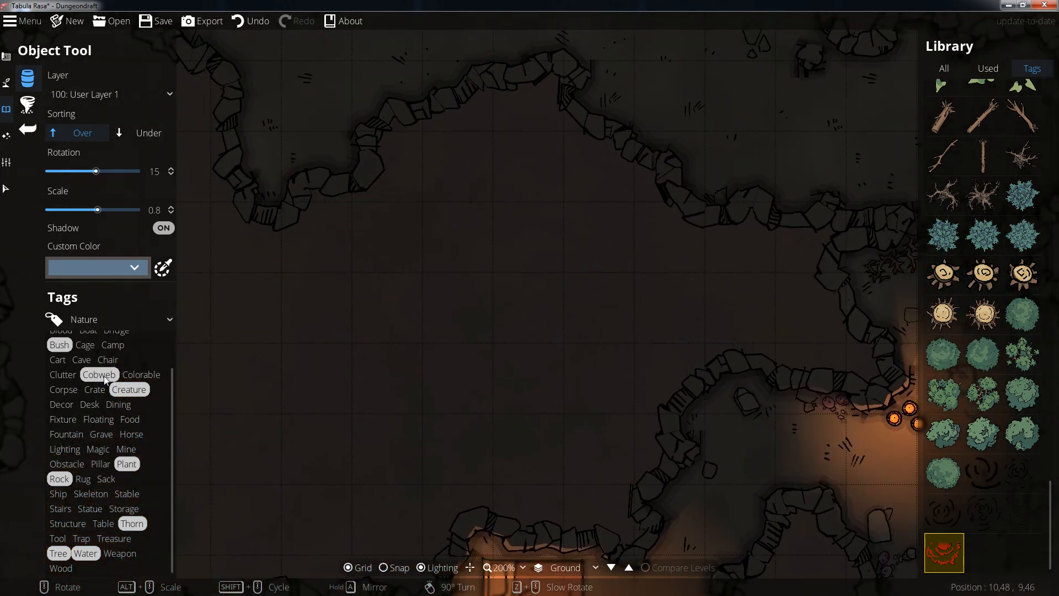
pyautogui.scroll(2, 103, 375)
pyautogui.scroll(-5, 465, 292)
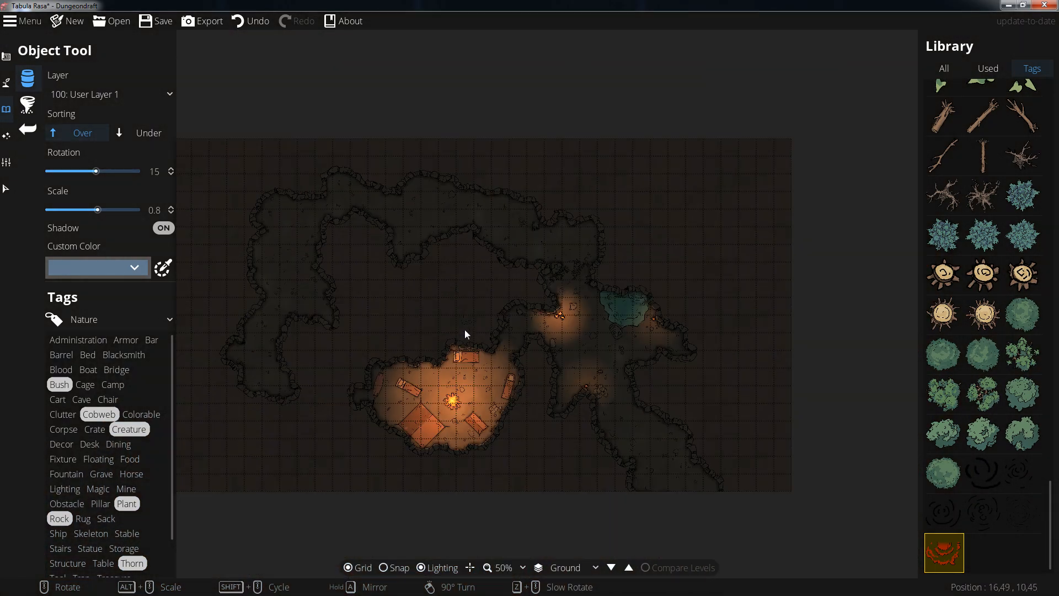
pyautogui.click(156, 22)
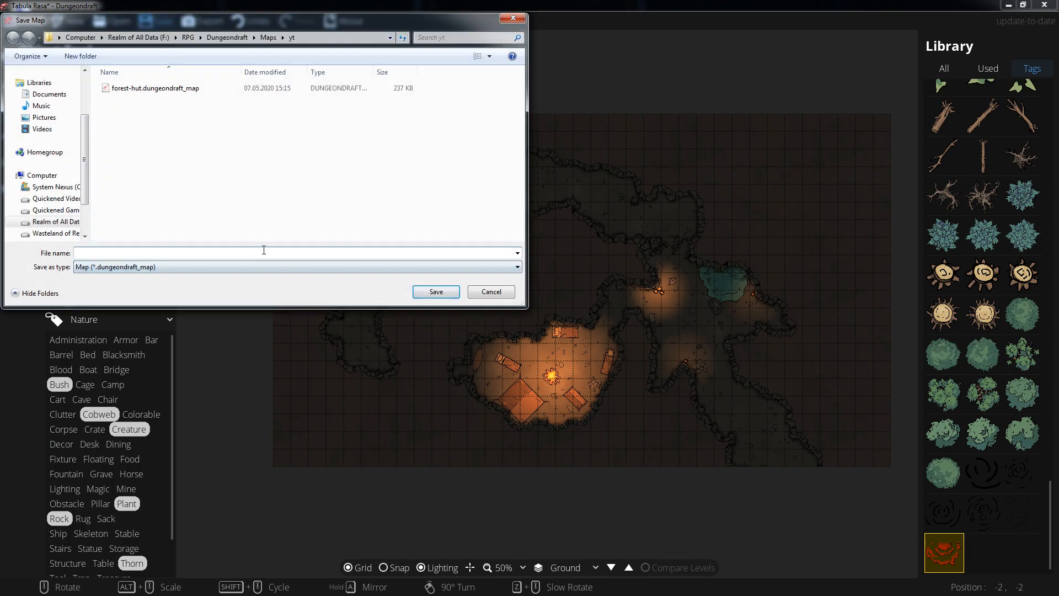
pyautogui.press('Return')
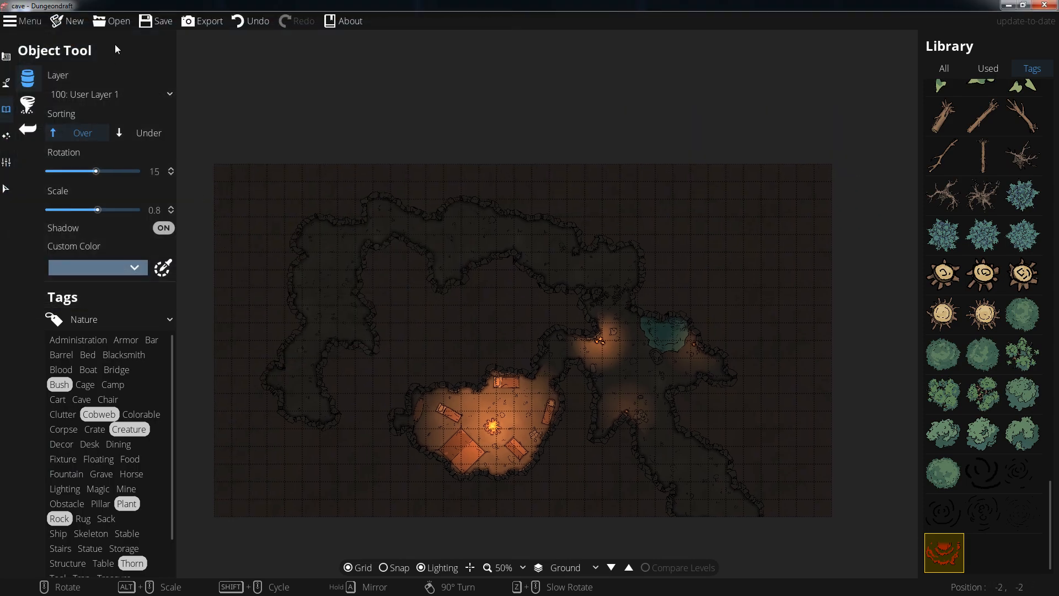
# Step: Create a new map of 35 by 20 tiles and finish the Map Wizard without generating a layout
pyautogui.click(69, 22)
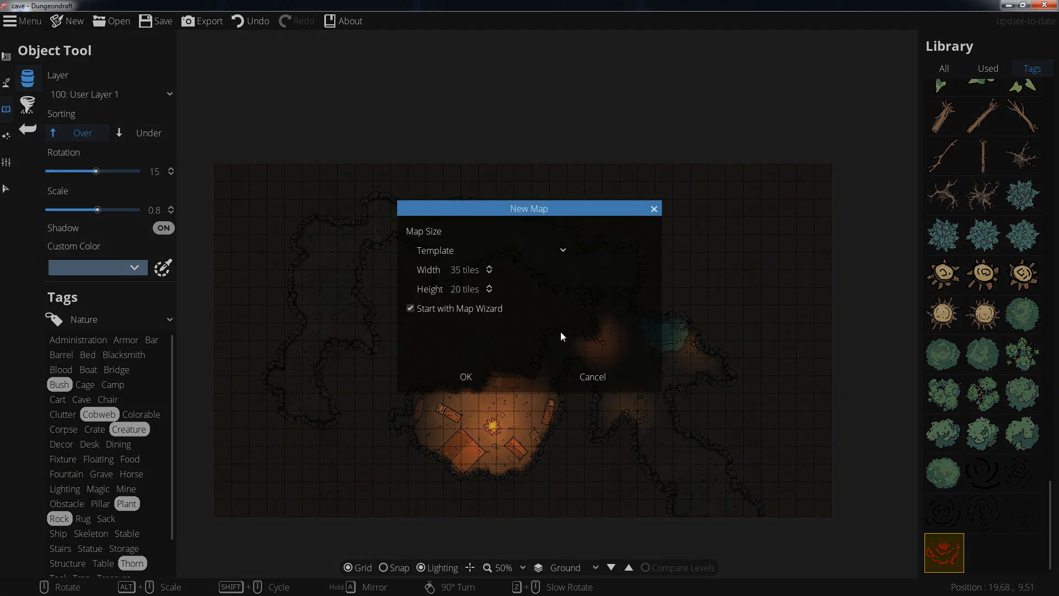
pyautogui.click(489, 380)
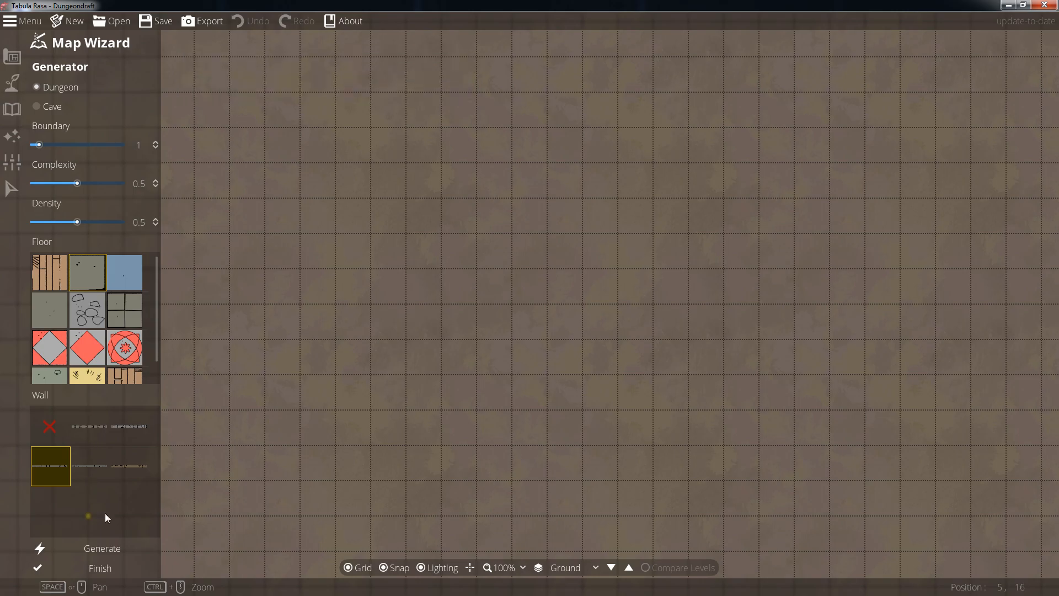
pyautogui.click(96, 566)
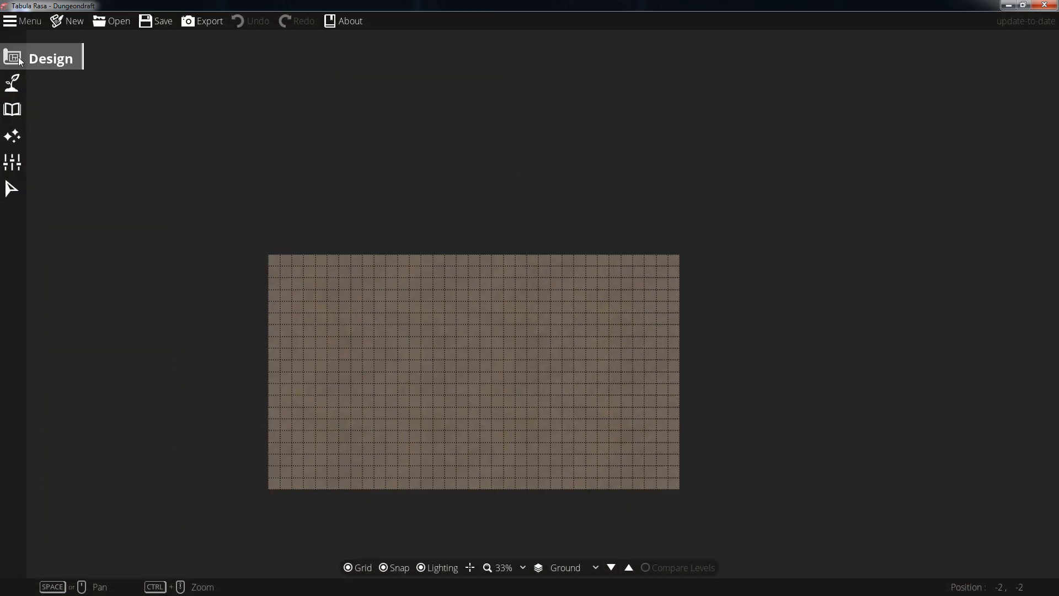
# Step: Paint a patch of the bright green slime material on the -400: Below Ground layer with the Material Brush
pyautogui.click(20, 60)
pyautogui.scroll(2, 392, 248)
pyautogui.scroll(2, 393, 248)
pyautogui.click(76, 86)
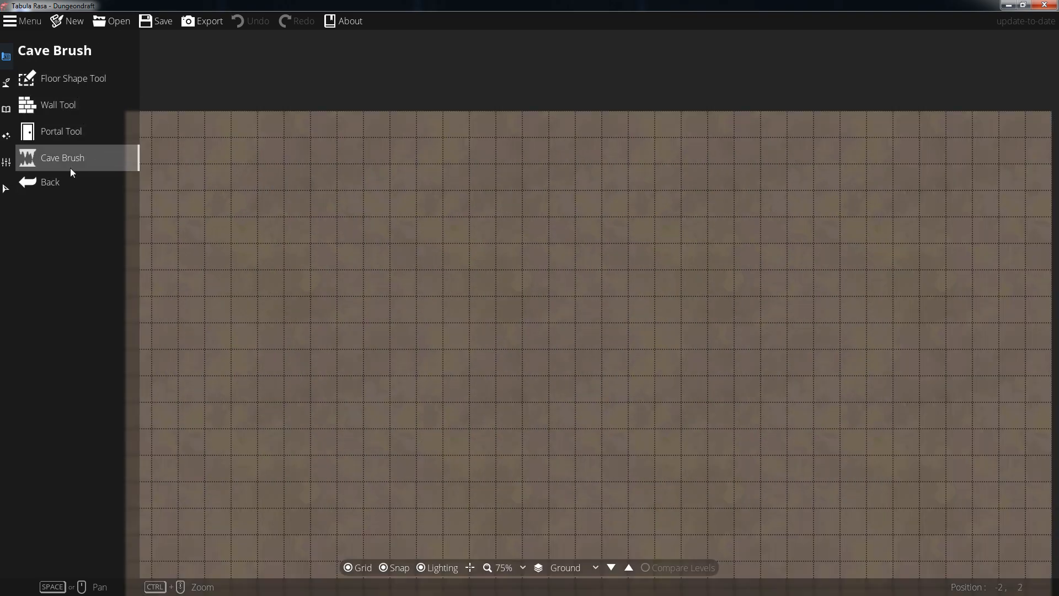
pyautogui.click(11, 81)
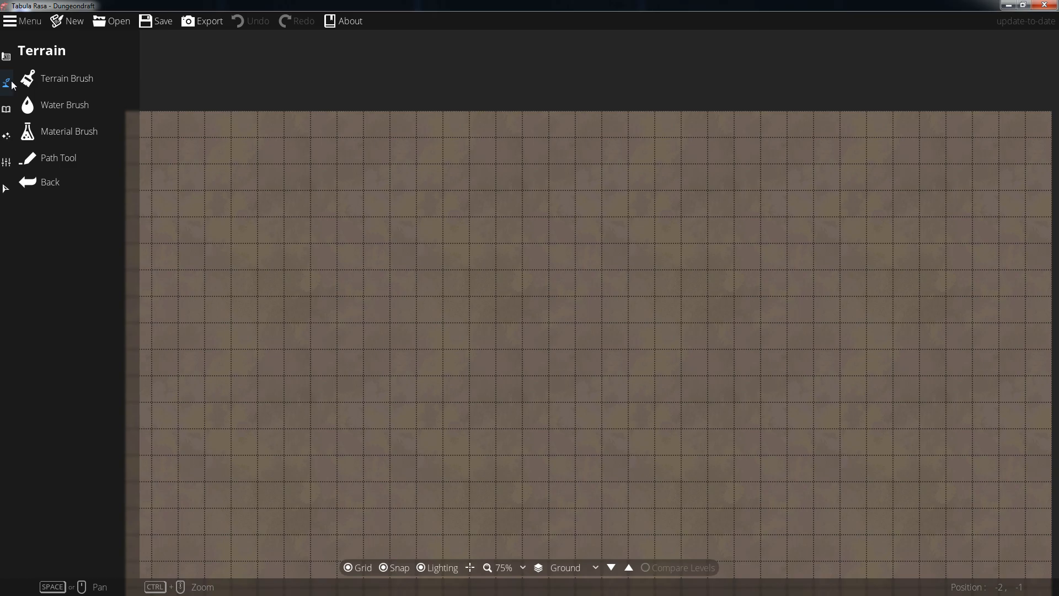
pyautogui.click(68, 133)
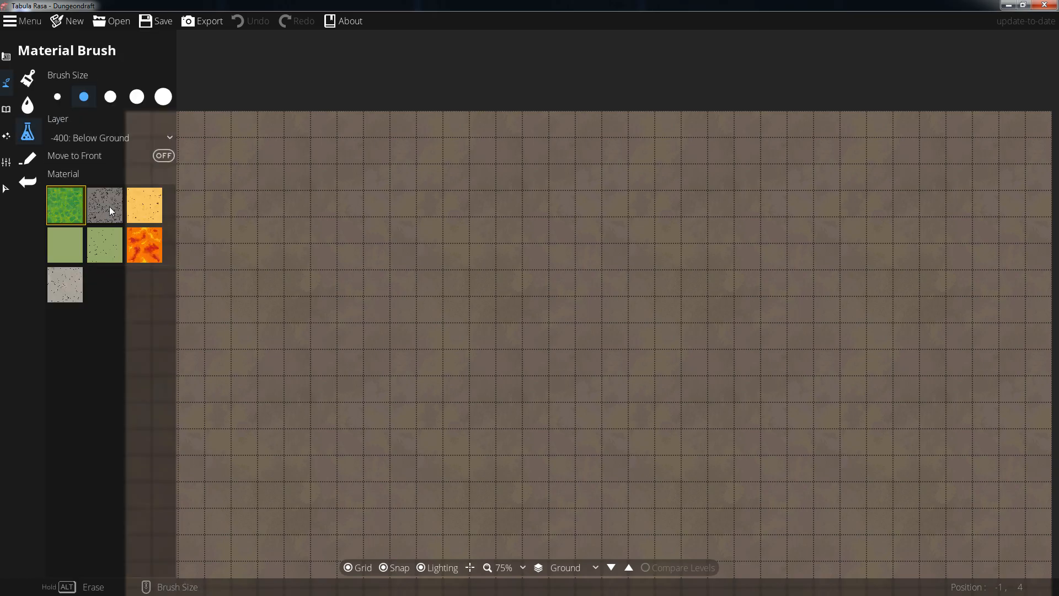
pyautogui.moveTo(520, 237)
pyautogui.mouseDown()
pyautogui.moveTo(448, 128)
pyautogui.moveTo(417, 141)
pyautogui.moveTo(403, 180)
pyautogui.moveTo(497, 255)
pyautogui.moveTo(334, 297)
pyautogui.moveTo(499, 245)
pyautogui.mouseUp()
pyautogui.scroll(3, 485, 257)
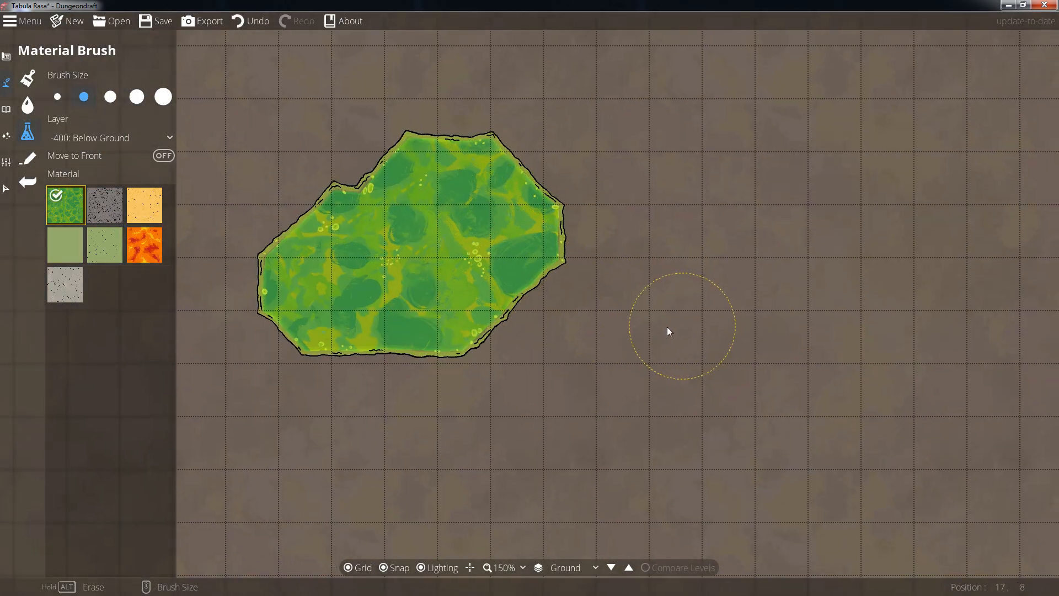
# Step: Paint a large gray rubble patch east of the green slime and a sand patch below the slime
pyautogui.click(107, 203)
pyautogui.moveTo(704, 233); pyautogui.dragTo(594, 232)
pyautogui.moveTo(472, 147)
pyautogui.mouseDown()
pyautogui.moveTo(639, 297)
pyautogui.moveTo(634, 138)
pyautogui.moveTo(606, 200)
pyautogui.mouseUp()
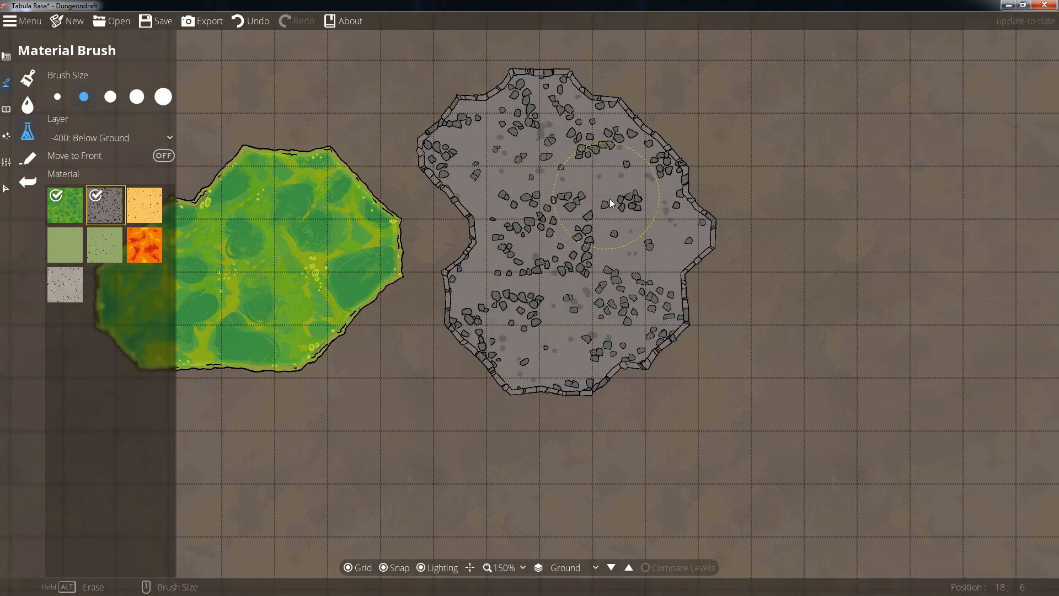
pyautogui.moveTo(352, 396); pyautogui.dragTo(408, 430)
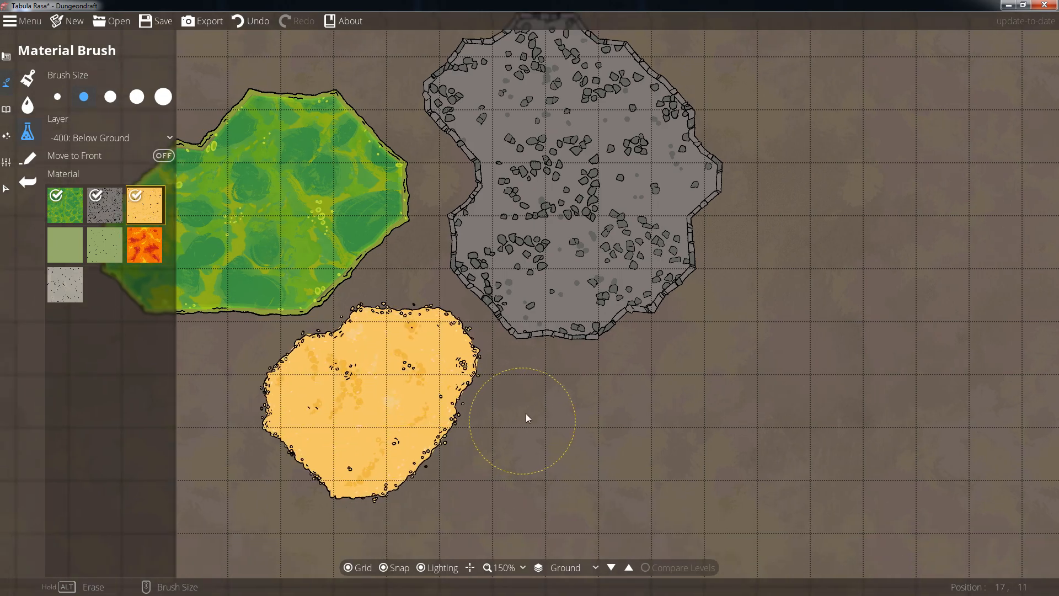
# Step: Paint a plain grass patch south of the rubble and overlap it with a patch of the detailed grass material
pyautogui.click(70, 244)
pyautogui.moveTo(645, 232); pyautogui.dragTo(596, 419)
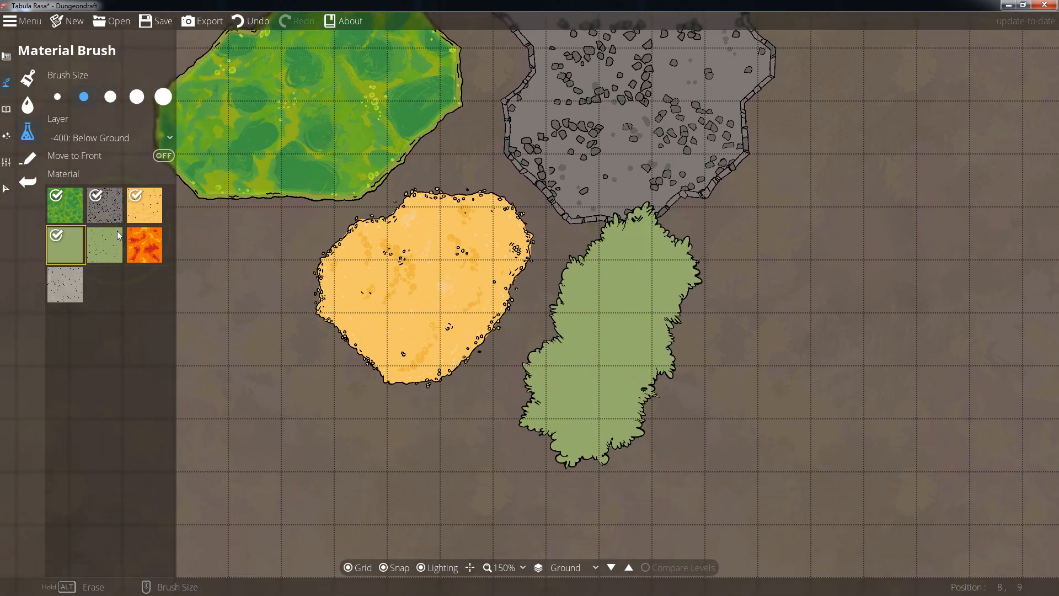
pyautogui.moveTo(695, 295)
pyautogui.mouseDown()
pyautogui.moveTo(621, 416)
pyautogui.moveTo(563, 380)
pyautogui.mouseUp()
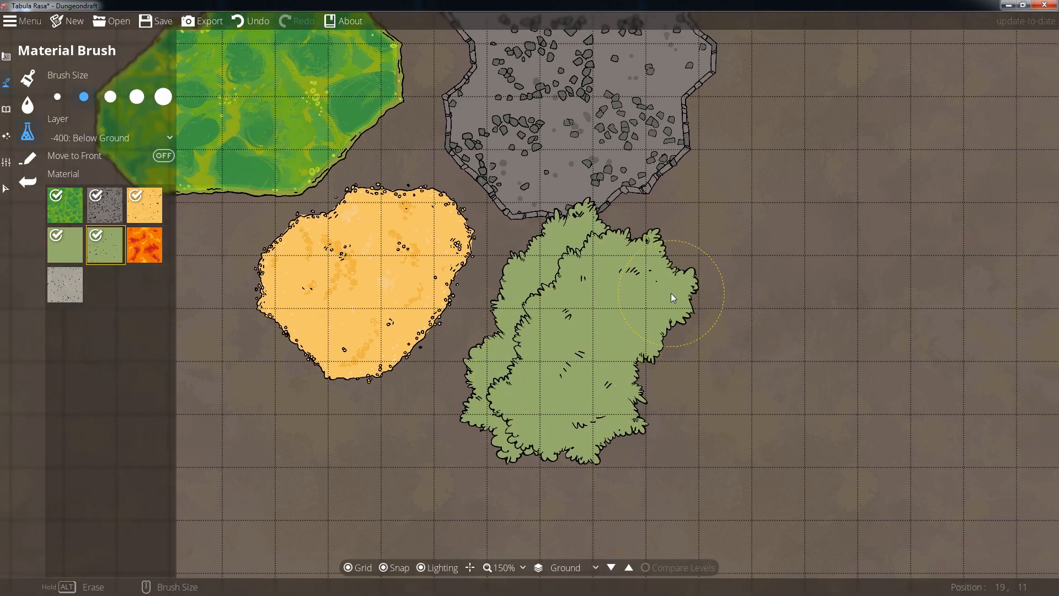
# Step: Paint a lava patch east of the gray rubble
pyautogui.click(144, 244)
pyautogui.moveTo(747, 189)
pyautogui.mouseDown()
pyautogui.moveTo(664, 265)
pyautogui.moveTo(740, 294)
pyautogui.moveTo(846, 297)
pyautogui.moveTo(804, 138)
pyautogui.moveTo(760, 266)
pyautogui.moveTo(734, 232)
pyautogui.moveTo(728, 167)
pyautogui.mouseUp()
pyautogui.press('Down')
# Step: Paint a curved area of the cracked gray rock material with its cliff edge, south and east of the lava
pyautogui.click(68, 282)
pyautogui.moveTo(821, 280); pyautogui.dragTo(560, 359)
pyautogui.moveTo(761, 230)
pyautogui.mouseDown()
pyautogui.moveTo(718, 295)
pyautogui.moveTo(584, 381)
pyautogui.moveTo(495, 399)
pyautogui.moveTo(590, 456)
pyautogui.moveTo(699, 406)
pyautogui.moveTo(767, 264)
pyautogui.moveTo(682, 427)
pyautogui.moveTo(616, 406)
pyautogui.moveTo(752, 346)
pyautogui.moveTo(681, 371)
pyautogui.moveTo(718, 377)
pyautogui.moveTo(319, 410)
pyautogui.mouseUp()
pyautogui.scroll(-2, 752, 345)
pyautogui.moveTo(419, 340); pyautogui.dragTo(646, 274)
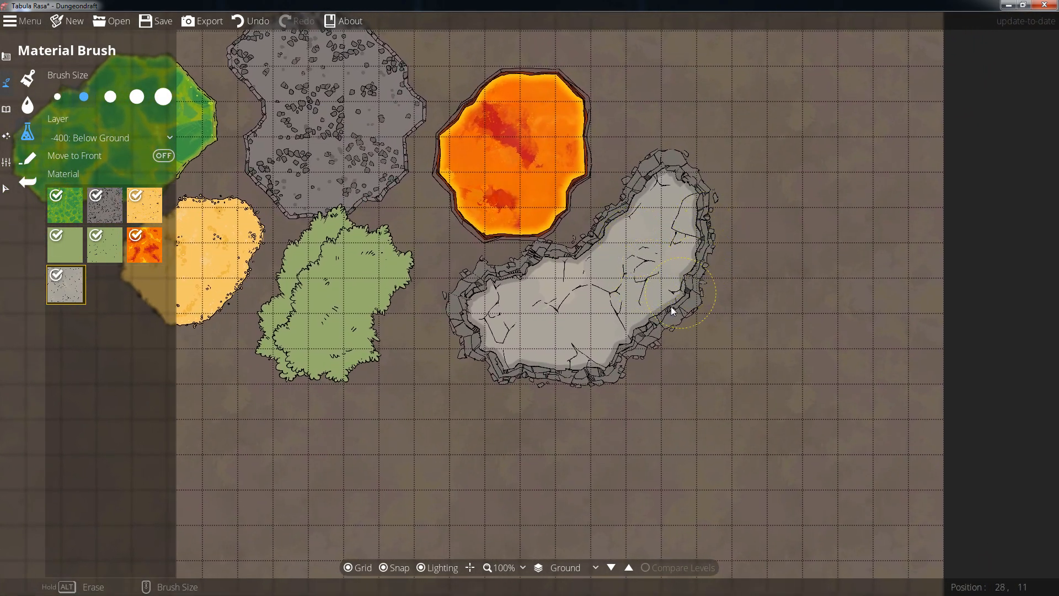
# Step: Extend the rock area over the map's southeast corner using the largest brush size
pyautogui.moveTo(445, 365)
pyautogui.mouseDown()
pyautogui.moveTo(668, 513)
pyautogui.moveTo(717, 480)
pyautogui.moveTo(601, 421)
pyautogui.moveTo(719, 199)
pyautogui.moveTo(822, 489)
pyautogui.moveTo(809, 321)
pyautogui.moveTo(801, 353)
pyautogui.mouseUp()
pyautogui.scroll(3, 711, 482)
pyautogui.moveTo(800, 353); pyautogui.dragTo(856, 193)
pyautogui.moveTo(849, 96)
pyautogui.mouseDown()
pyautogui.moveTo(693, 343)
pyautogui.moveTo(954, 366)
pyautogui.moveTo(898, 455)
pyautogui.moveTo(753, 370)
pyautogui.moveTo(495, 316)
pyautogui.moveTo(794, 331)
pyautogui.mouseUp()
pyautogui.moveTo(575, 251); pyautogui.dragTo(567, 442)
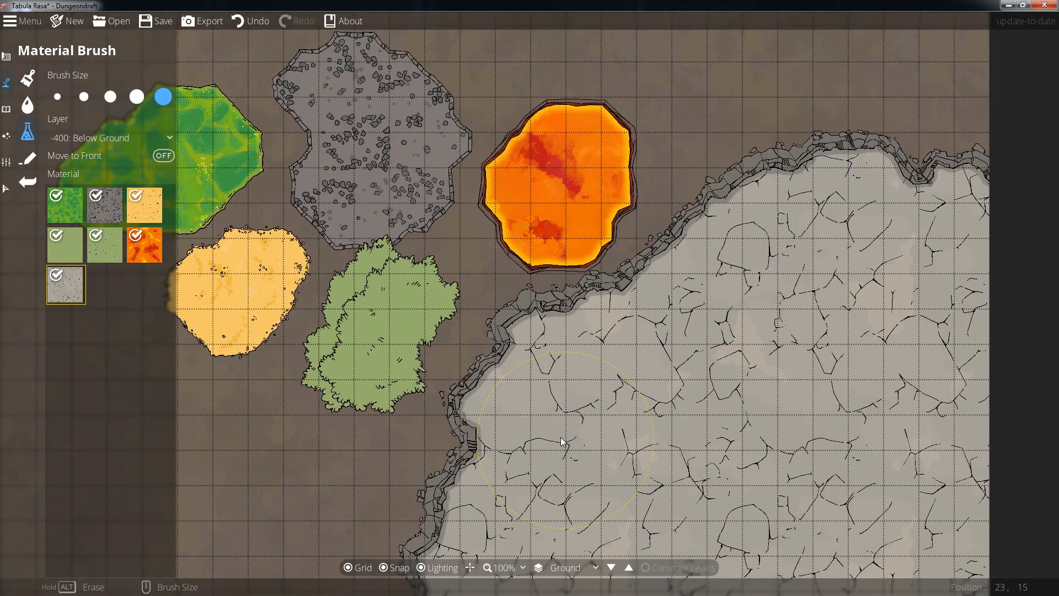
# Step: Paint a second rock terrace inside the first one on the -100: Below Water layer
pyautogui.click(121, 138)
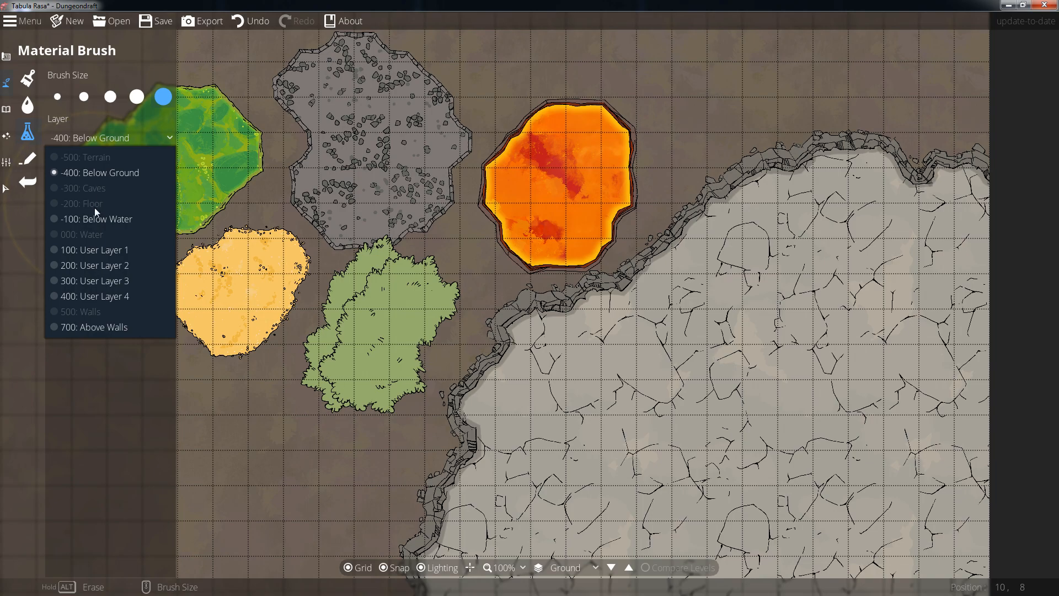
pyautogui.click(100, 223)
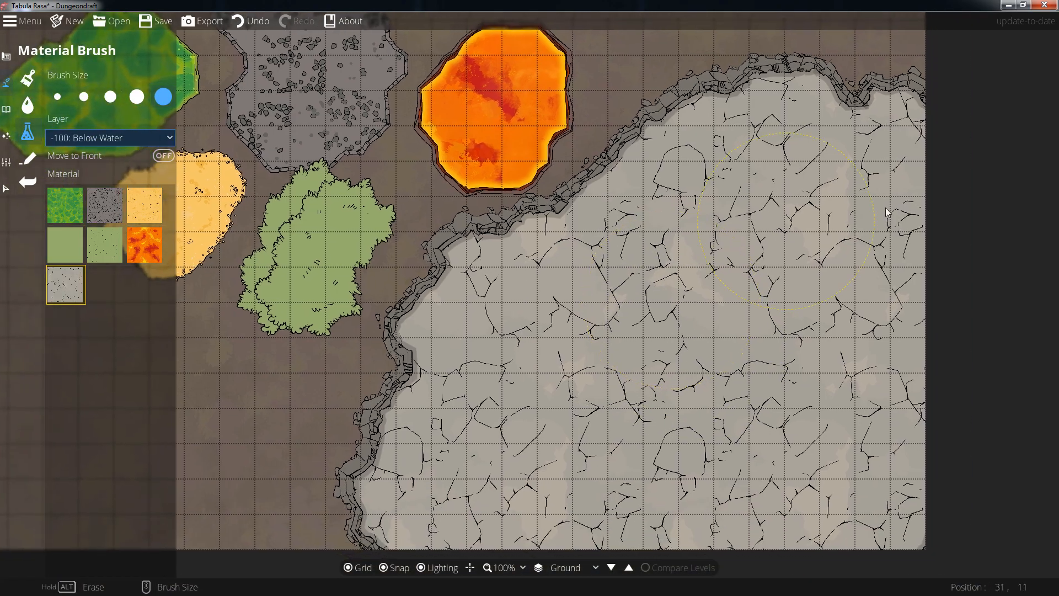
pyautogui.moveTo(809, 232)
pyautogui.mouseDown()
pyautogui.moveTo(655, 361)
pyautogui.moveTo(612, 437)
pyautogui.moveTo(591, 519)
pyautogui.moveTo(651, 571)
pyautogui.moveTo(747, 460)
pyautogui.moveTo(842, 299)
pyautogui.moveTo(862, 407)
pyautogui.moveTo(832, 534)
pyautogui.moveTo(678, 484)
pyautogui.moveTo(687, 460)
pyautogui.moveTo(884, 521)
pyautogui.moveTo(953, 388)
pyautogui.moveTo(946, 356)
pyautogui.mouseUp()
# Step: Paint plain grass over the inner part of the second rock terrace on the 100: User Layer 1 layer with a smaller brush
pyautogui.click(87, 138)
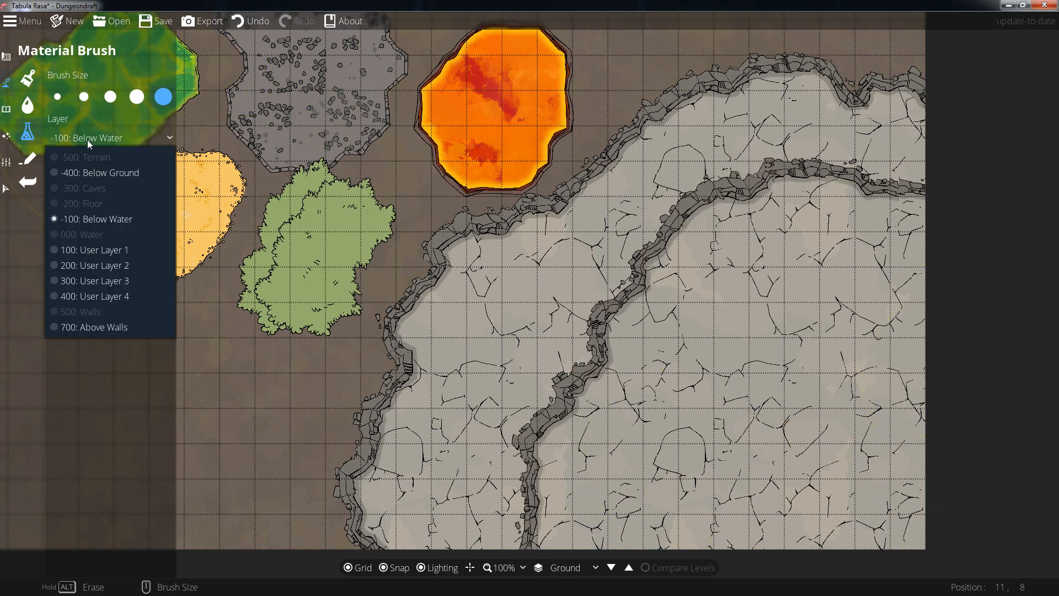
pyautogui.click(92, 249)
pyautogui.click(66, 240)
pyautogui.scroll(-3, 780, 396)
pyautogui.moveTo(758, 331)
pyautogui.mouseDown()
pyautogui.moveTo(950, 272)
pyautogui.moveTo(747, 349)
pyautogui.moveTo(675, 459)
pyautogui.moveTo(652, 549)
pyautogui.moveTo(957, 291)
pyautogui.moveTo(794, 410)
pyautogui.moveTo(775, 561)
pyautogui.moveTo(920, 361)
pyautogui.moveTo(842, 553)
pyautogui.mouseUp()
pyautogui.moveTo(829, 386)
pyautogui.mouseDown()
pyautogui.moveTo(784, 492)
pyautogui.moveTo(698, 520)
pyautogui.moveTo(931, 433)
pyautogui.mouseUp()
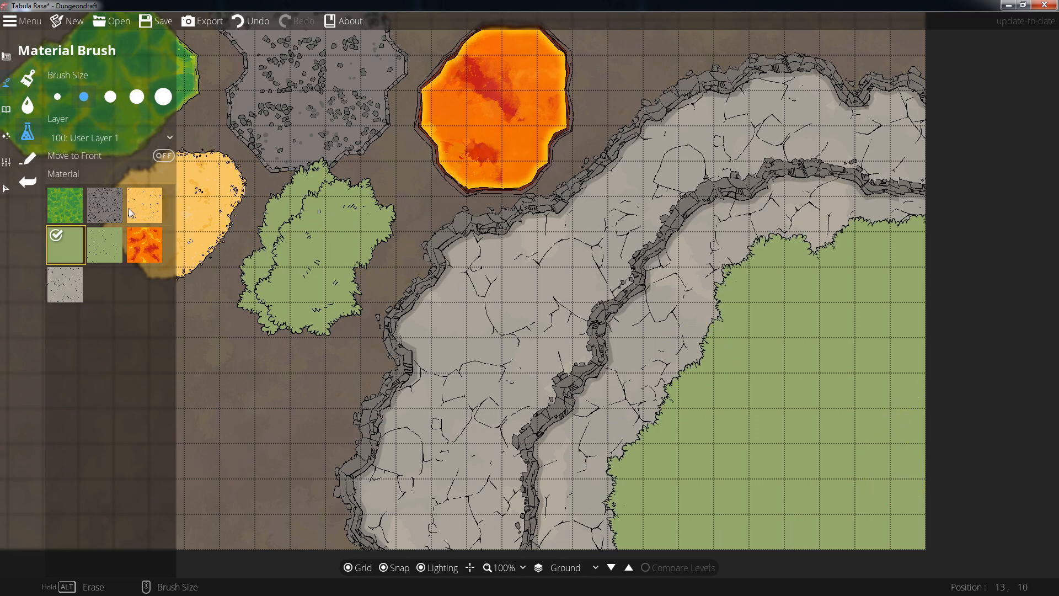
# Step: Paint rubble and then a third rock terrace inside the grass area on the 200: User Layer 2 layer
pyautogui.click(110, 142)
pyautogui.click(101, 269)
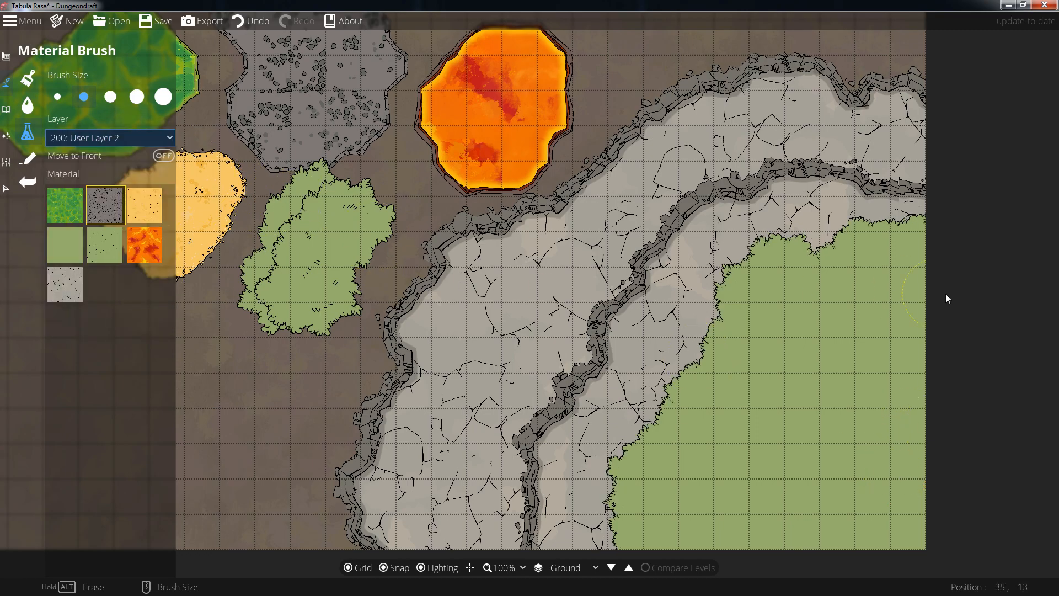
pyautogui.moveTo(917, 339)
pyautogui.mouseDown()
pyautogui.moveTo(803, 396)
pyautogui.moveTo(789, 458)
pyautogui.moveTo(802, 528)
pyautogui.moveTo(861, 530)
pyautogui.moveTo(921, 398)
pyautogui.moveTo(856, 425)
pyautogui.moveTo(888, 530)
pyautogui.mouseUp()
pyautogui.click(65, 285)
pyautogui.moveTo(805, 373)
pyautogui.mouseDown()
pyautogui.moveTo(782, 478)
pyautogui.moveTo(821, 566)
pyautogui.moveTo(843, 370)
pyautogui.moveTo(877, 425)
pyautogui.moveTo(886, 539)
pyautogui.moveTo(913, 324)
pyautogui.moveTo(905, 433)
pyautogui.mouseUp()
# Step: Paint two detailed grass patches over the top terrace, one along the map's southern edge and one over its northeastern rim
pyautogui.click(124, 251)
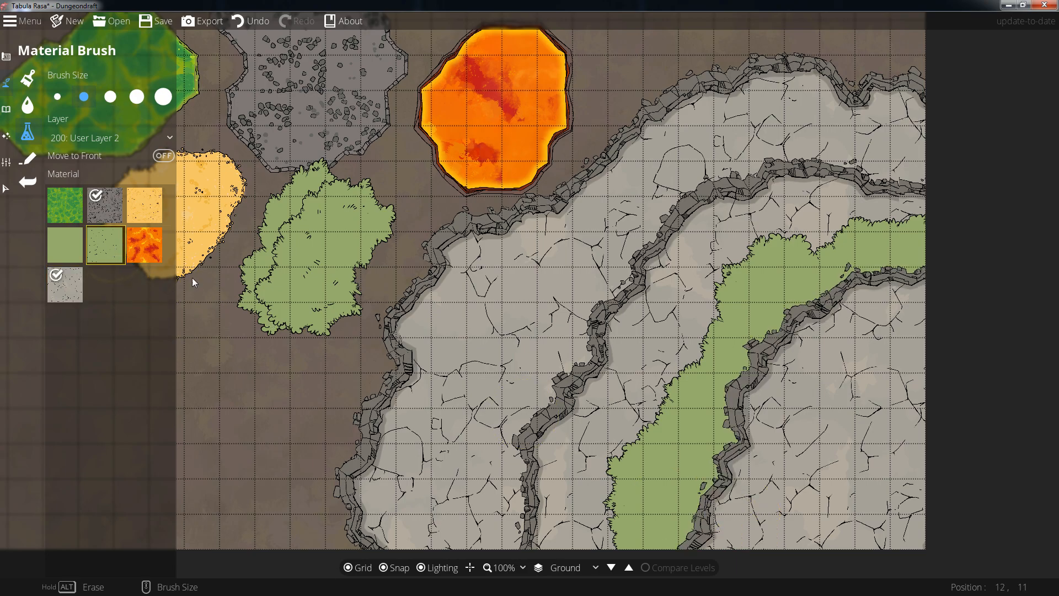
pyautogui.moveTo(844, 498)
pyautogui.mouseDown()
pyautogui.moveTo(768, 531)
pyautogui.moveTo(769, 517)
pyautogui.moveTo(752, 514)
pyautogui.moveTo(727, 547)
pyautogui.moveTo(683, 553)
pyautogui.mouseUp()
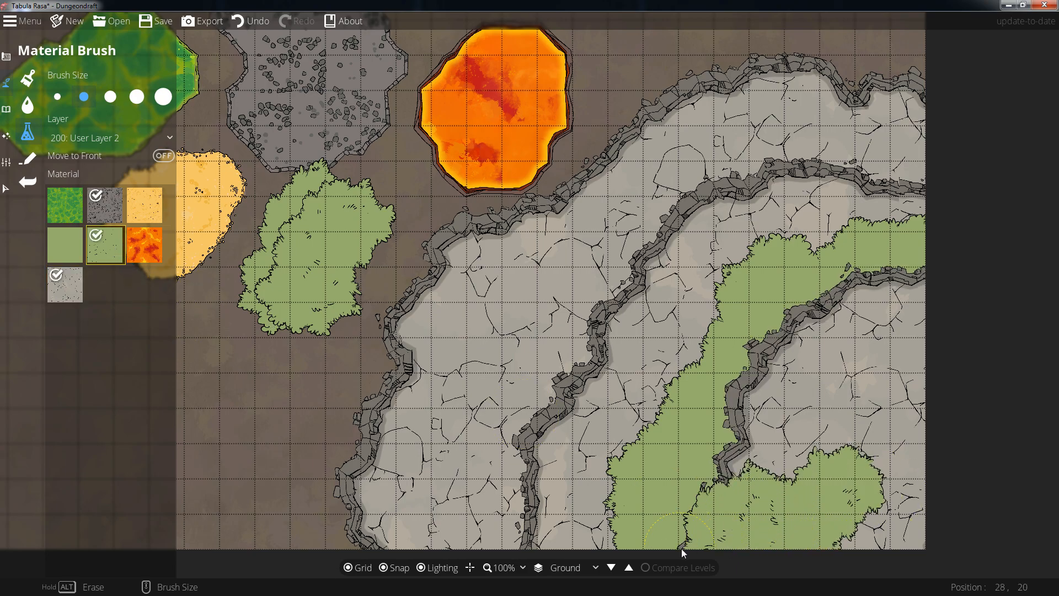
pyautogui.moveTo(873, 307); pyautogui.dragTo(920, 333)
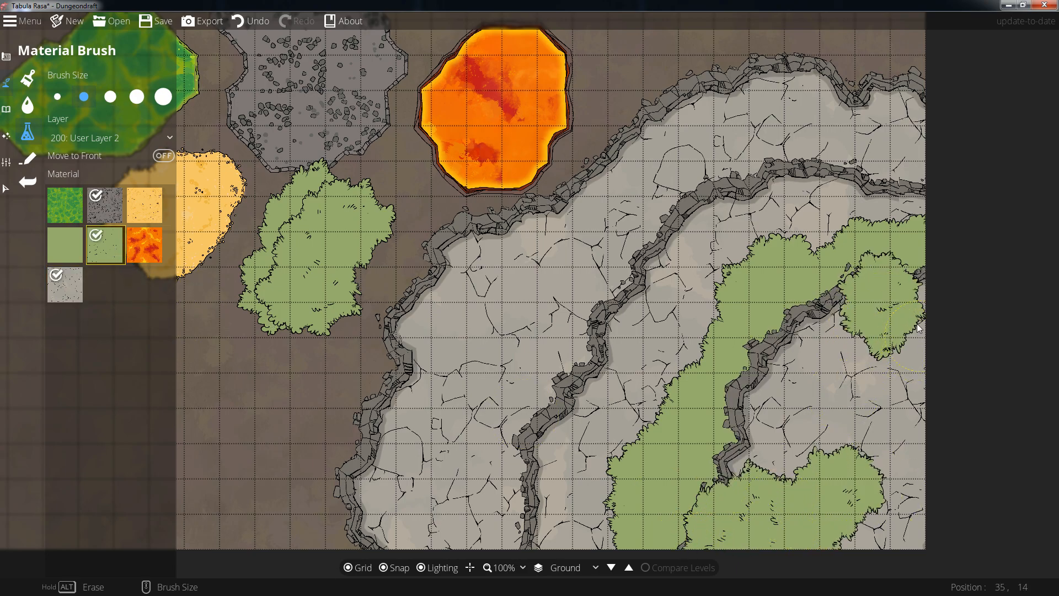
# Step: Set the Material Brush layer to 300: User Layer 3
pyautogui.click(104, 139)
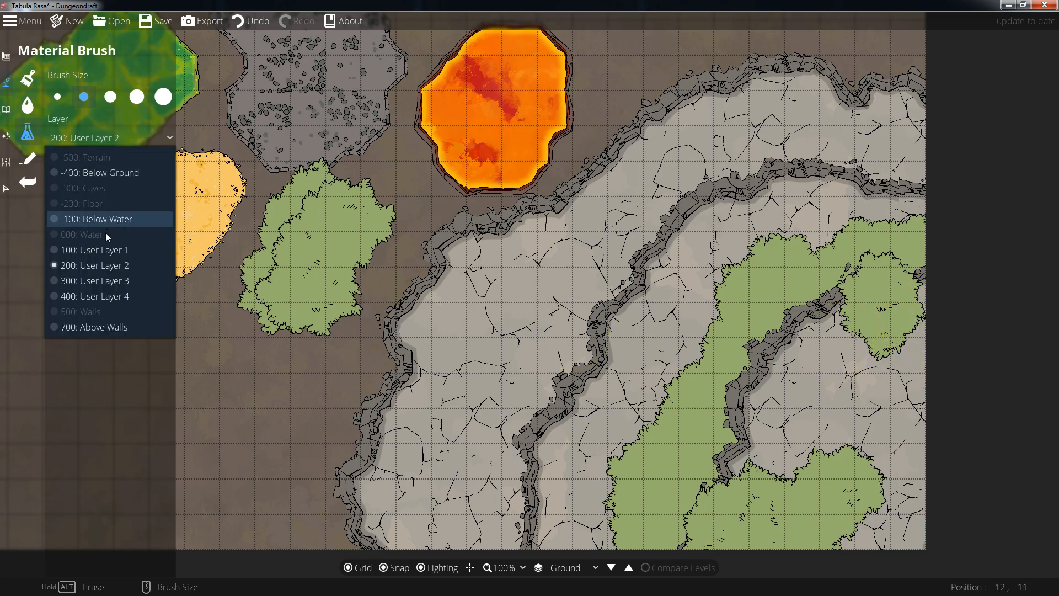
pyautogui.click(113, 283)
pyautogui.scroll(-5, 557, 249)
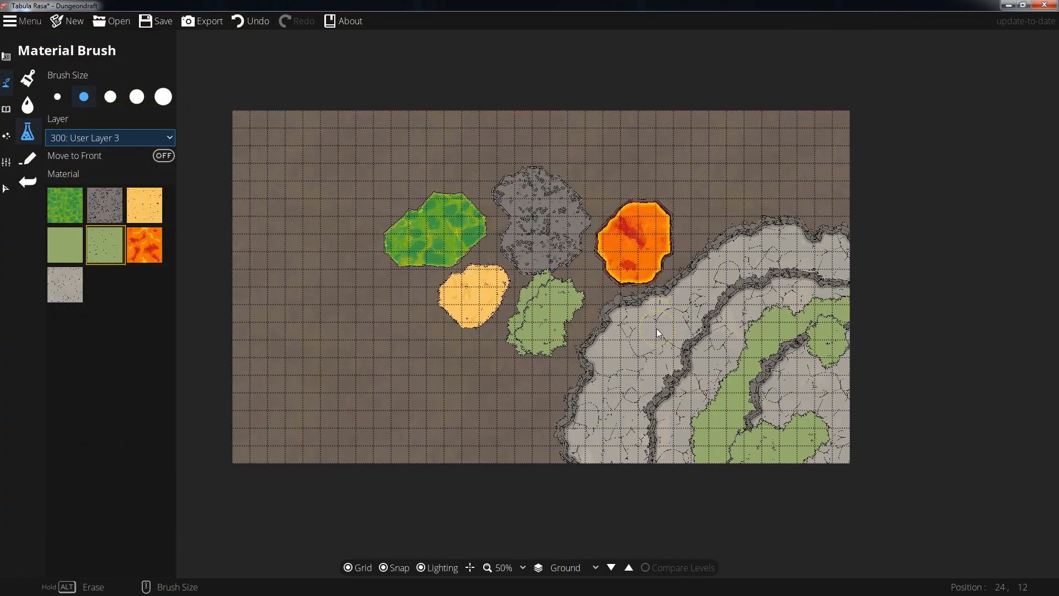
# Step: Draw a smooth red blood trail with the Path Tool, curving down the open ground west of the material patches and hooking back west
pyautogui.moveTo(600, 365); pyautogui.dragTo(650, 402)
pyautogui.click(33, 159)
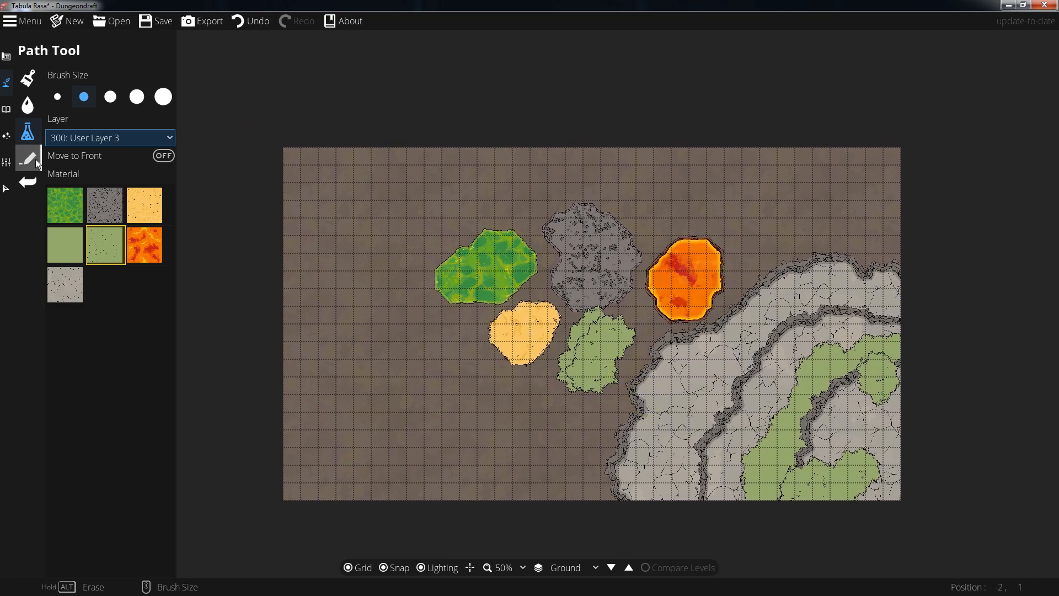
pyautogui.click(537, 281)
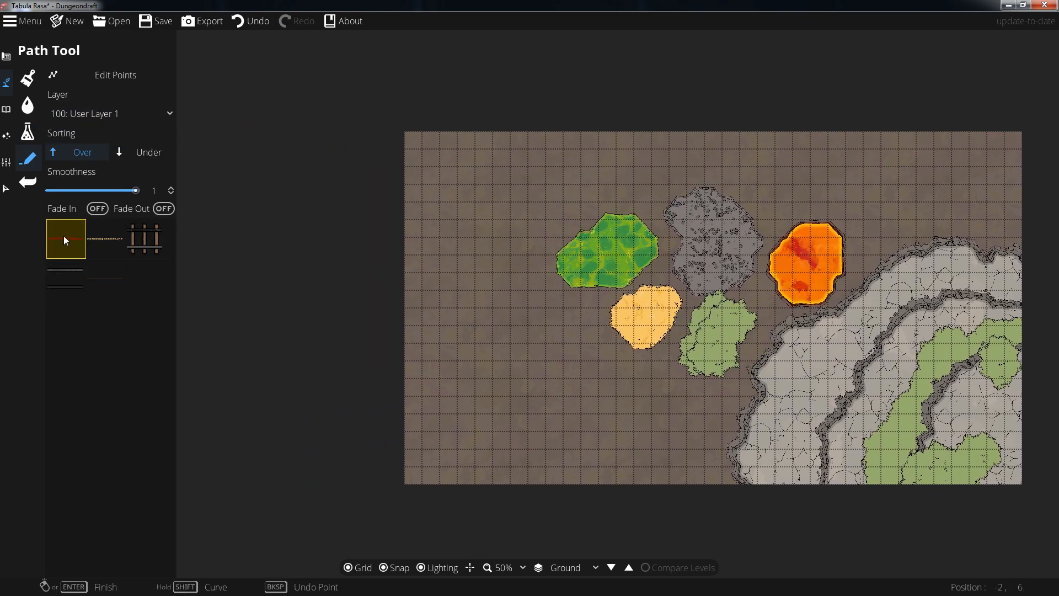
pyautogui.scroll(5, 409, 280)
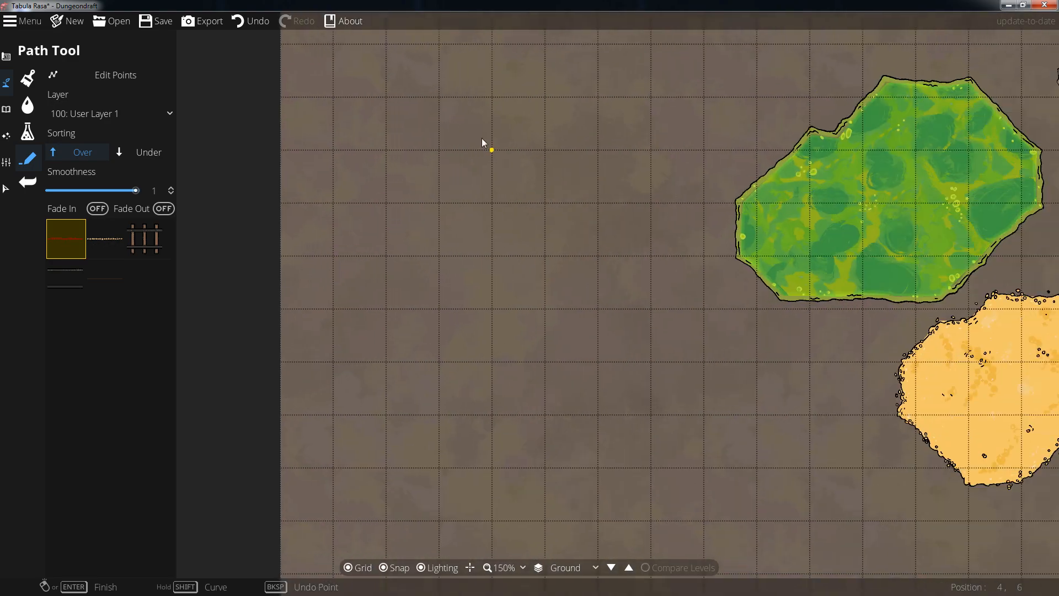
pyautogui.moveTo(481, 138); pyautogui.dragTo(478, 115)
pyautogui.click(514, 48)
pyautogui.click(503, 260)
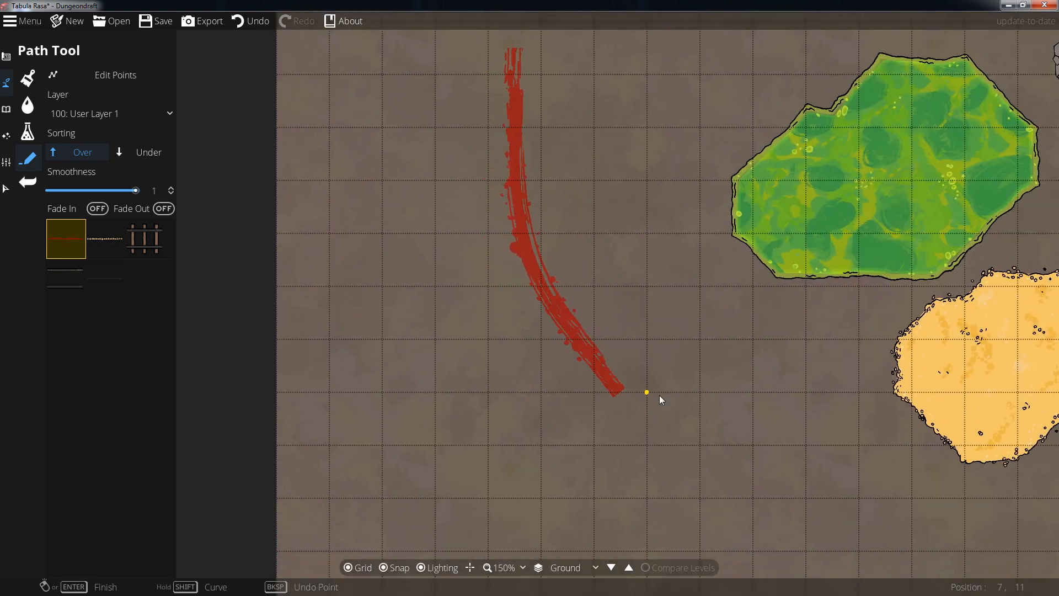
pyautogui.click(649, 392)
pyautogui.click(840, 516)
pyautogui.moveTo(907, 468); pyautogui.dragTo(647, 239)
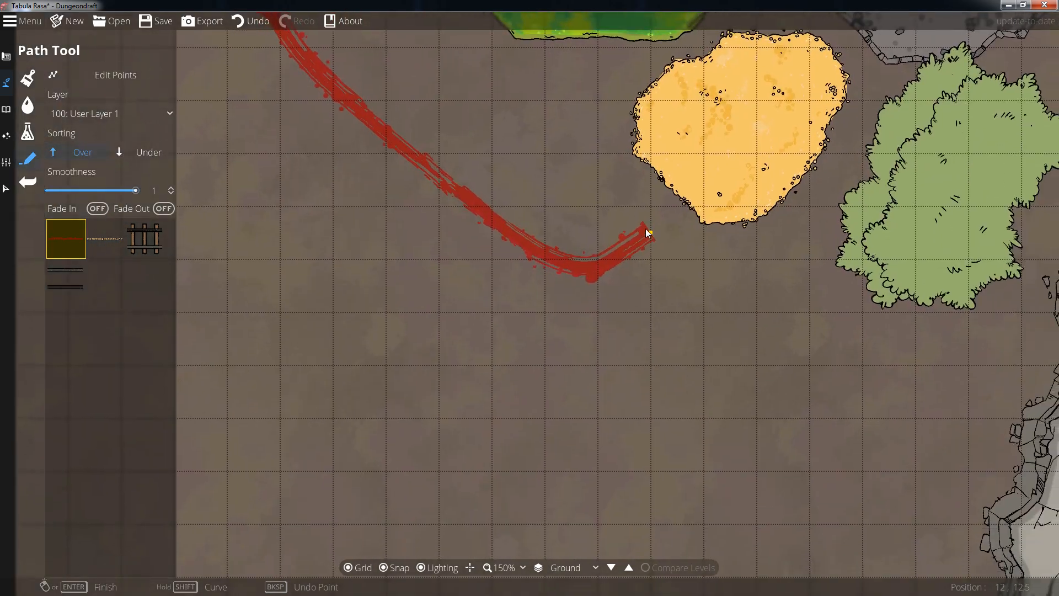
pyautogui.click(730, 290)
pyautogui.click(514, 461)
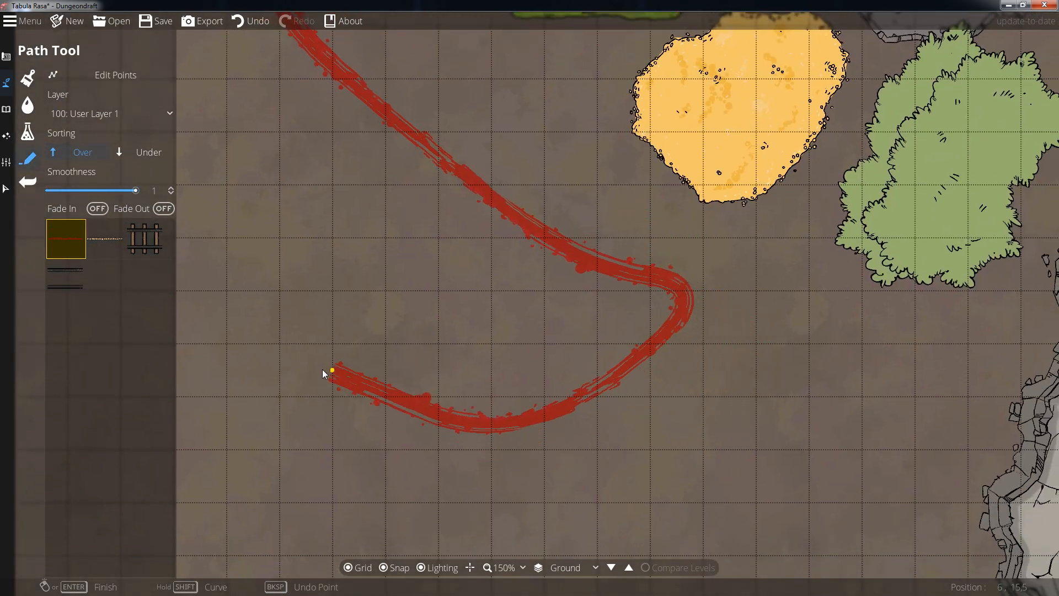
# Step: Draw a second, shorter red blood trail with Fade In and Fade Out on, beside the first one near the western edge
pyautogui.moveTo(353, 220); pyautogui.dragTo(683, 360)
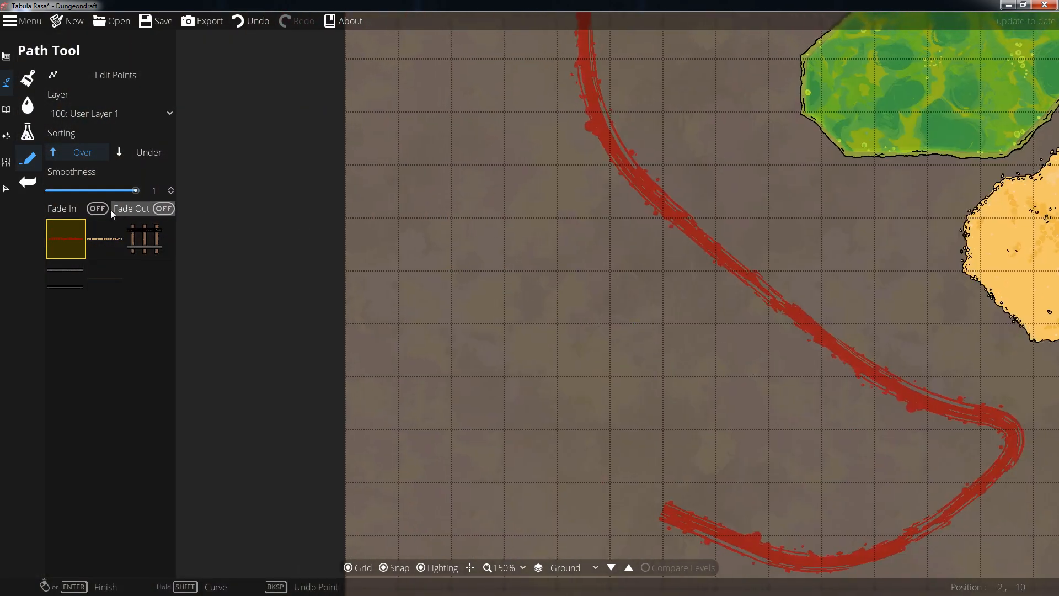
pyautogui.click(463, 142)
pyautogui.click(458, 413)
pyautogui.rightClick(681, 385)
# Step: Draw a wavy log path north of the green patch with Fade In and Fade Out on, running off the northern edge
pyautogui.moveTo(544, 192); pyautogui.dragTo(563, 410)
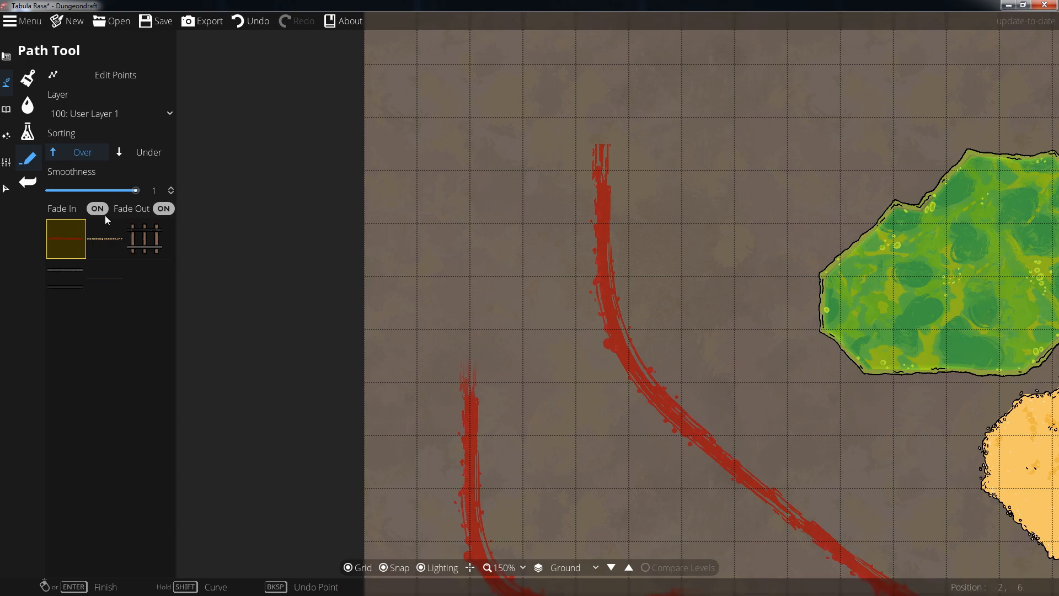
pyautogui.click(105, 236)
pyautogui.moveTo(601, 83); pyautogui.dragTo(397, 251)
pyautogui.click(400, 184)
pyautogui.click(643, 177)
pyautogui.click(744, 262)
pyautogui.click(936, 210)
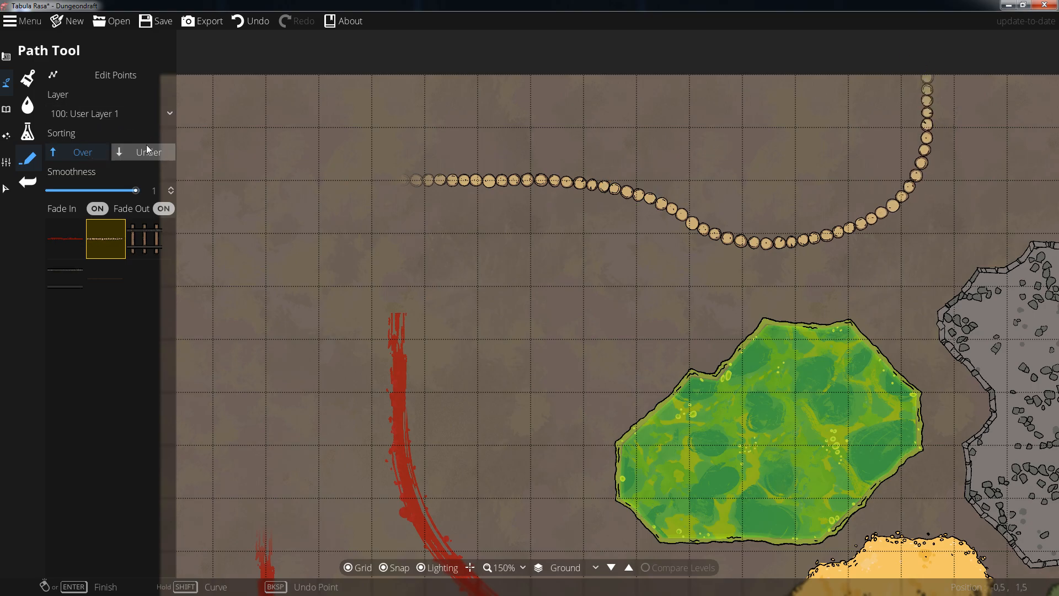
# Step: Draw another log path below the first one with Smoothness set to 0 and Snap off
pyautogui.moveTo(135, 190); pyautogui.dragTo(91, 191)
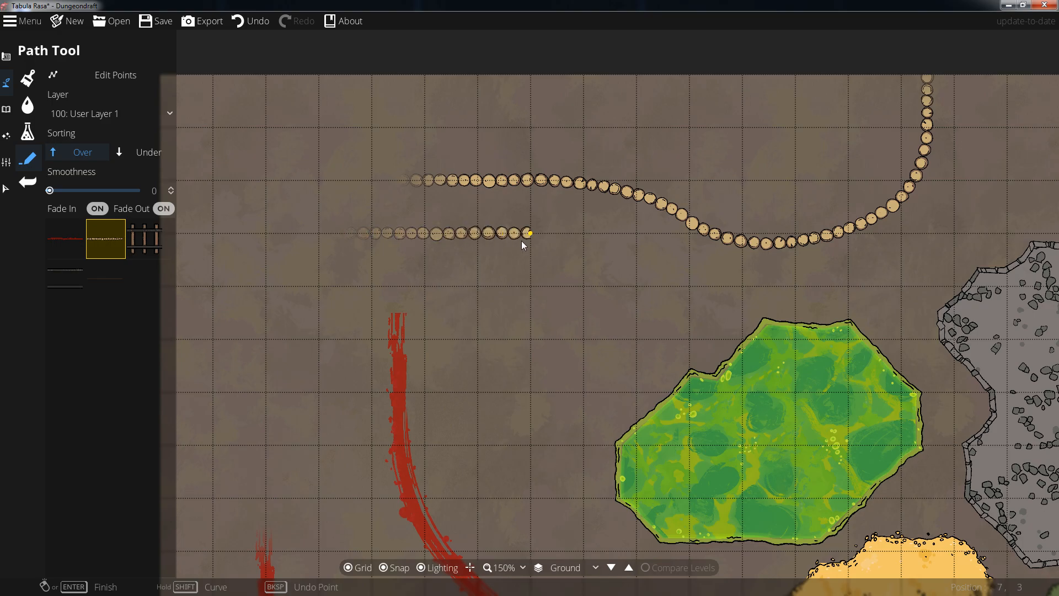
pyautogui.click(498, 258)
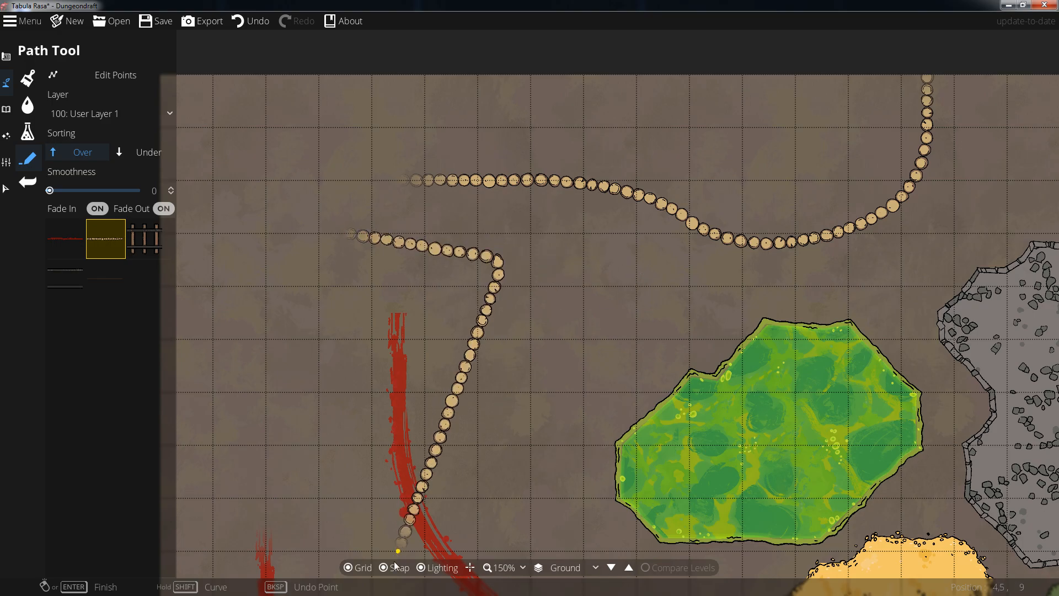
pyautogui.click(583, 309)
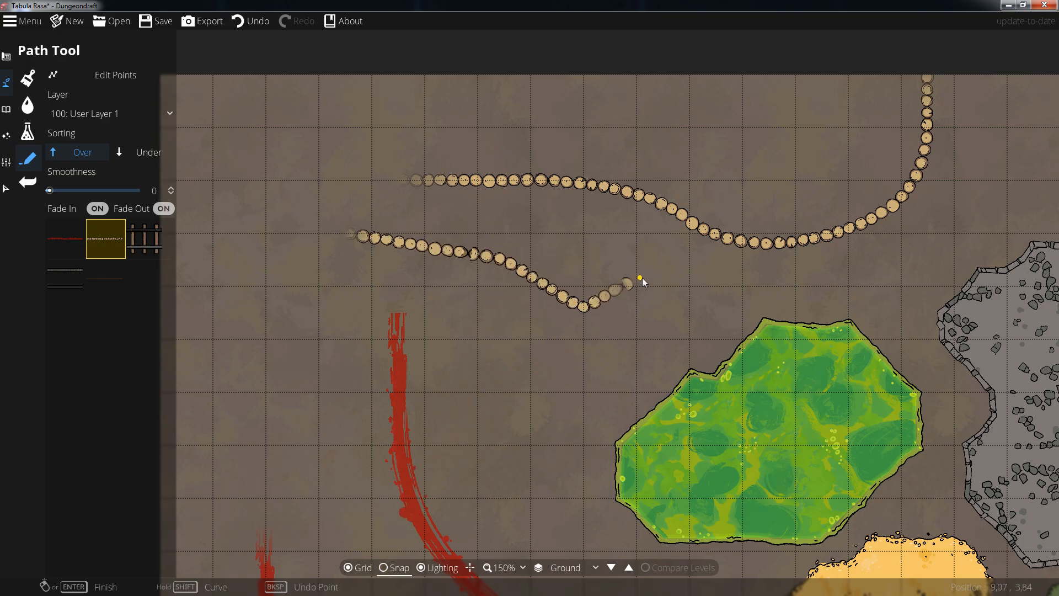
pyautogui.click(946, 224)
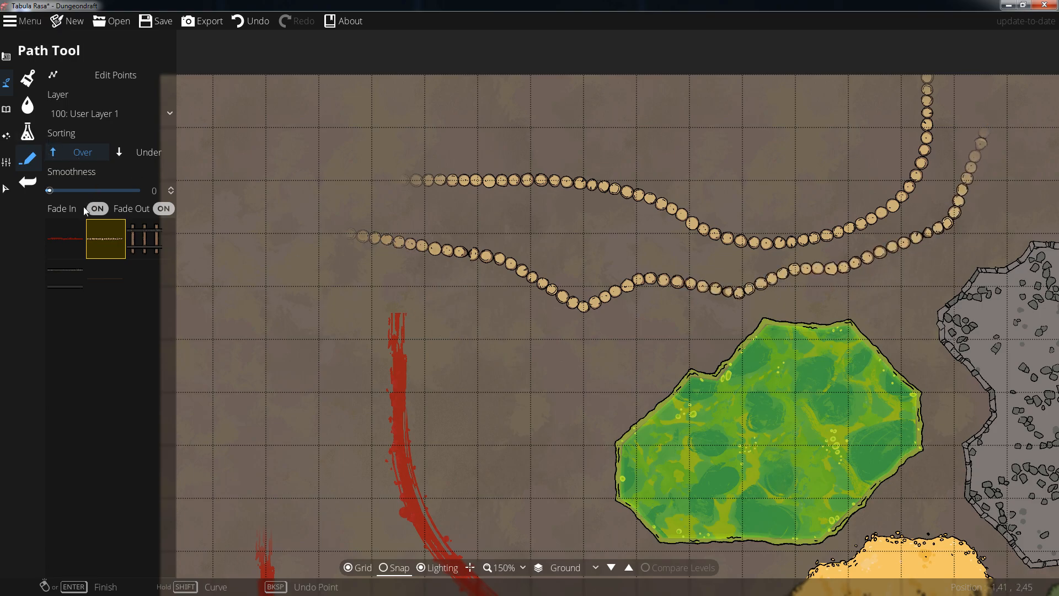
# Step: Draw a railway track with wooden ties along the northern edge with both fades off, turning sharply north at its east end
pyautogui.click(142, 247)
pyautogui.click(295, 142)
pyautogui.click(600, 144)
pyautogui.click(782, 190)
pyautogui.click(869, 178)
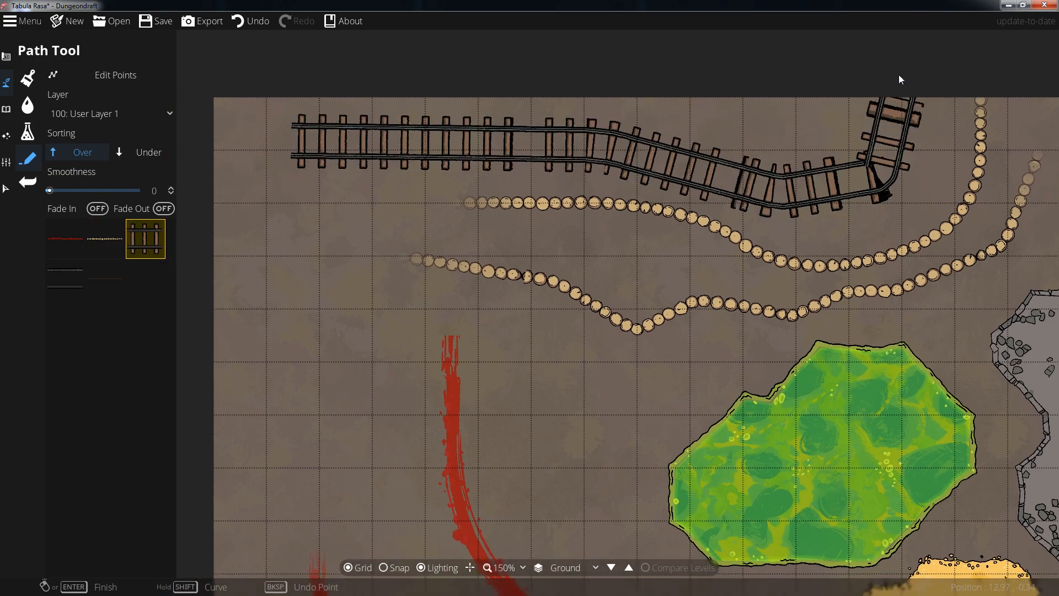
pyautogui.scroll(5, 879, 89)
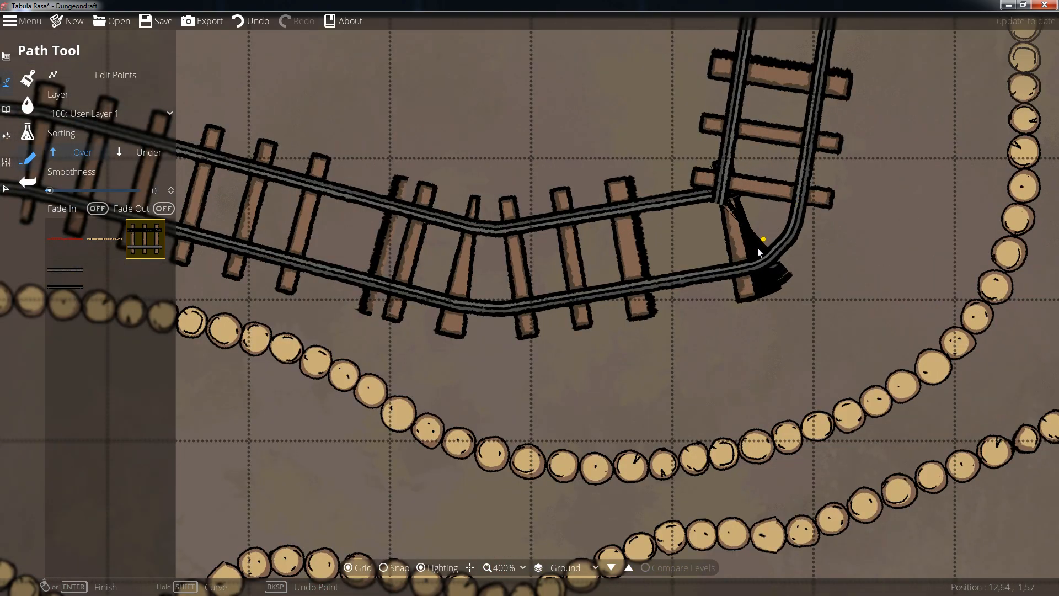
pyautogui.scroll(3, 759, 244)
pyautogui.scroll(-8, 753, 231)
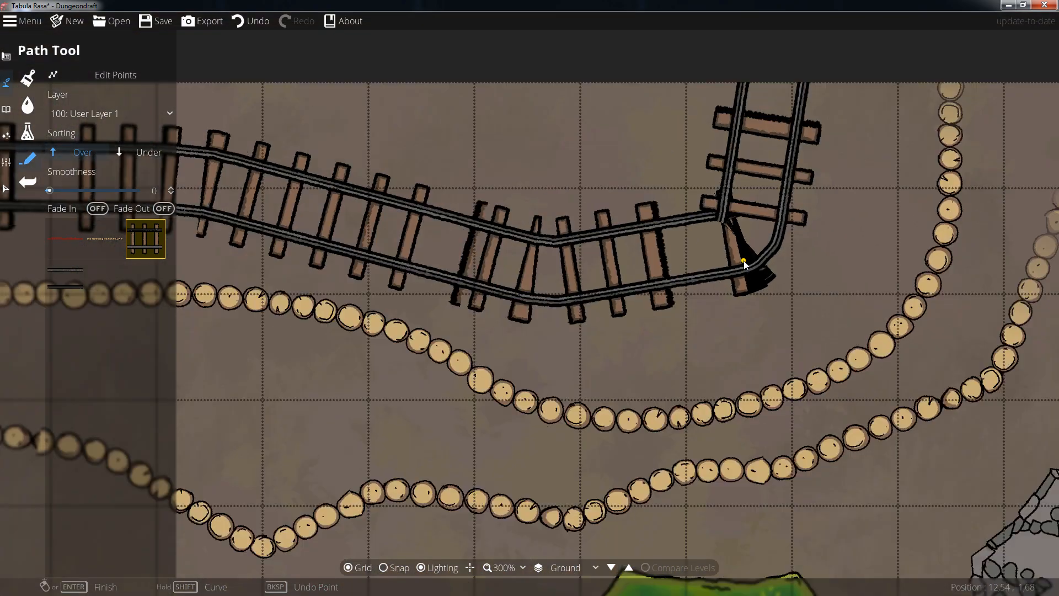
# Step: Draw a path of bare rails without ties, bending from north to south between and across the blood trails
pyautogui.click(55, 287)
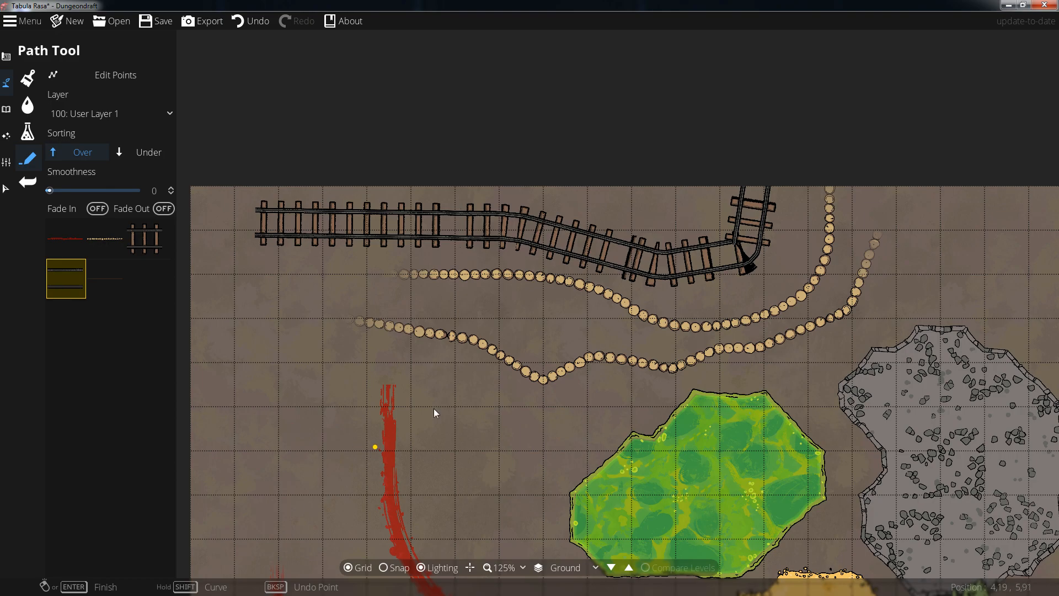
pyautogui.click(429, 232)
pyautogui.click(422, 354)
pyautogui.click(513, 404)
pyautogui.click(571, 462)
pyautogui.moveTo(593, 475); pyautogui.dragTo(591, 379)
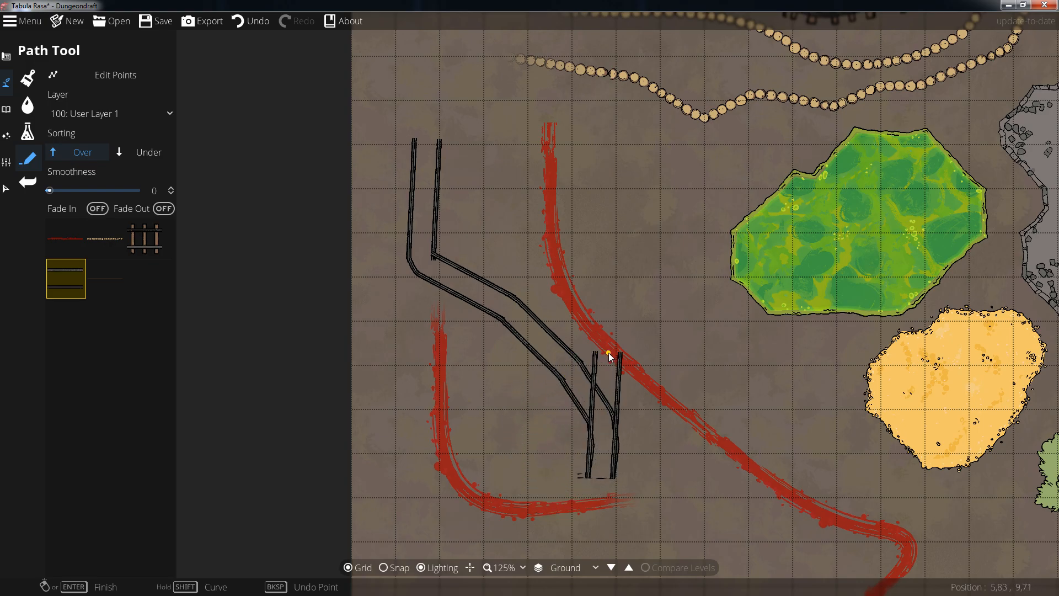
pyautogui.moveTo(655, 520); pyautogui.dragTo(657, 344)
pyautogui.rightClick(581, 433)
# Step: Draw a small rectangular outline with the faint fifth path style, near the western edge beside the short blood trail
pyautogui.moveTo(432, 269); pyautogui.dragTo(459, 363)
pyautogui.click(105, 283)
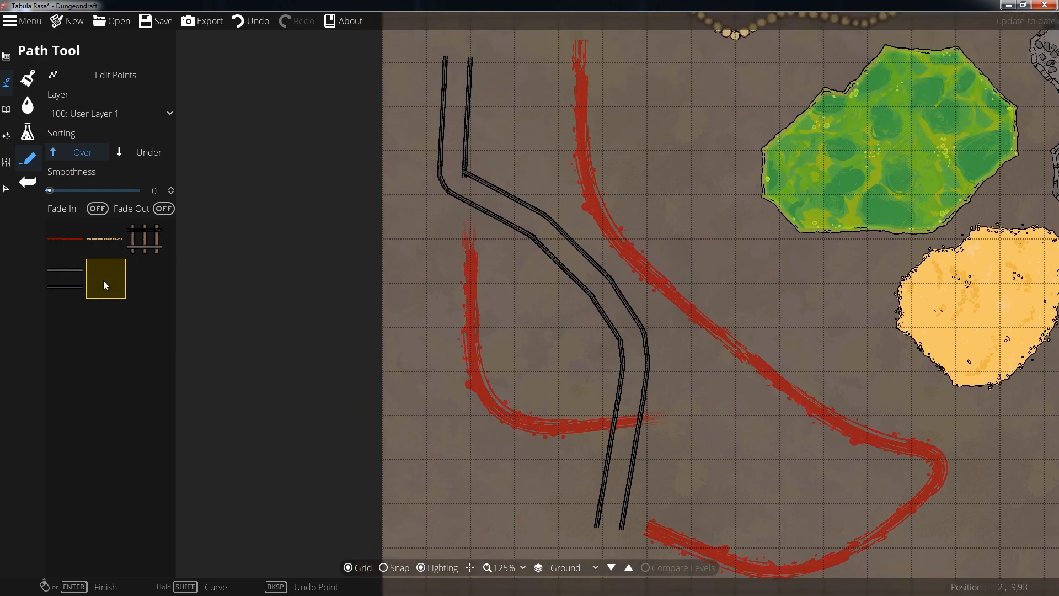
pyautogui.scroll(3, 410, 303)
pyautogui.click(395, 263)
pyautogui.click(403, 375)
pyautogui.click(466, 373)
pyautogui.click(453, 244)
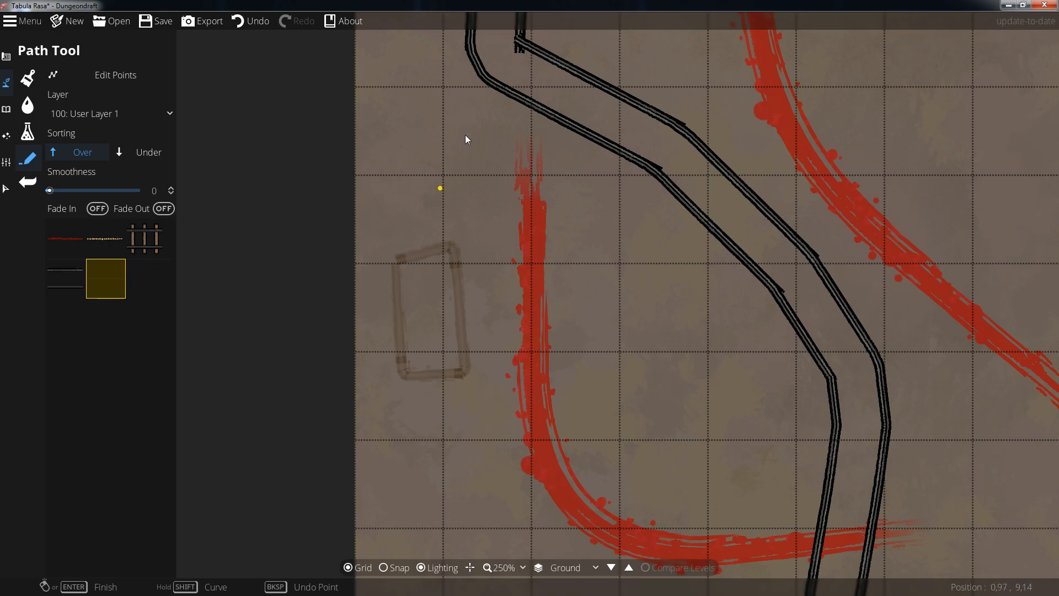
pyautogui.scroll(-8, 332, 332)
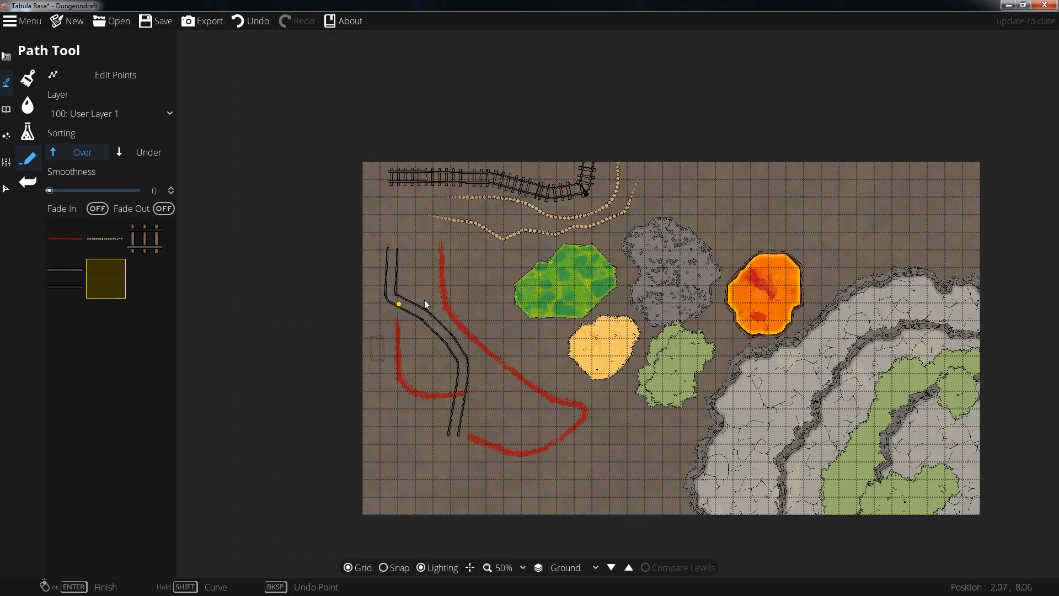
pyautogui.moveTo(596, 305); pyautogui.dragTo(499, 305)
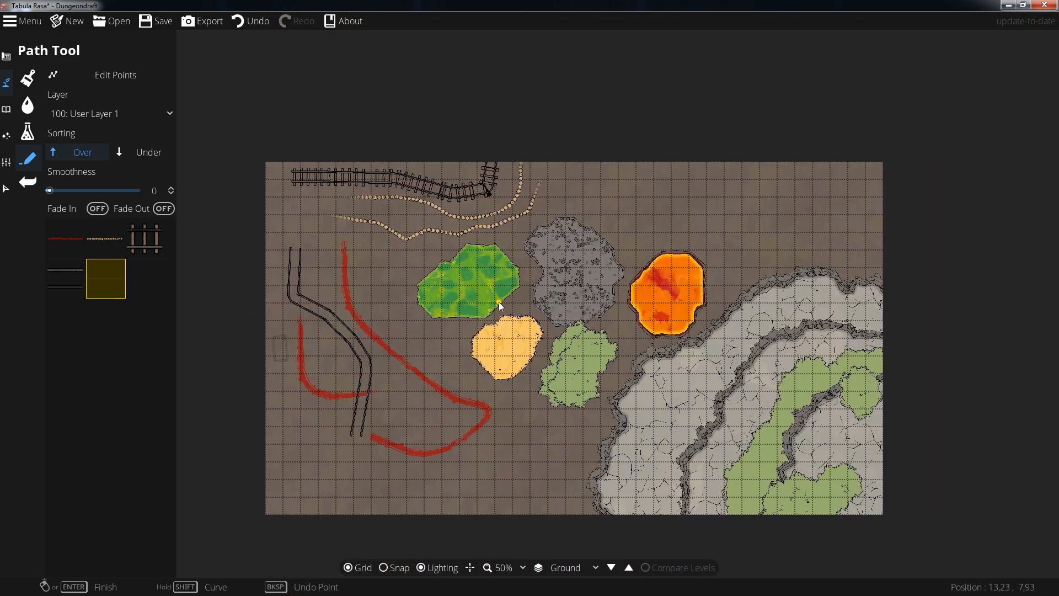
pyautogui.click(7, 110)
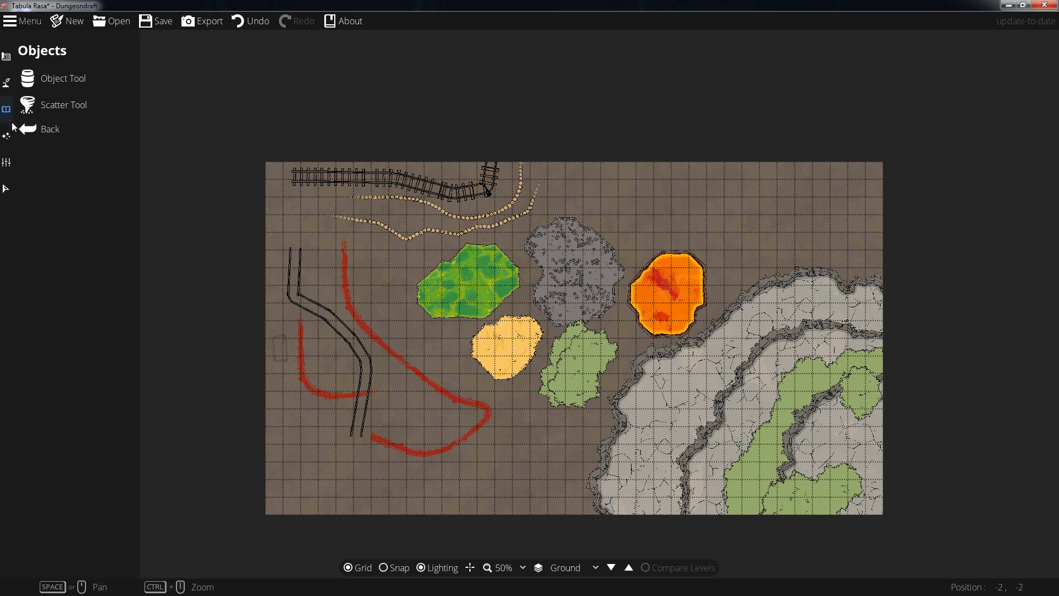
pyautogui.click(9, 128)
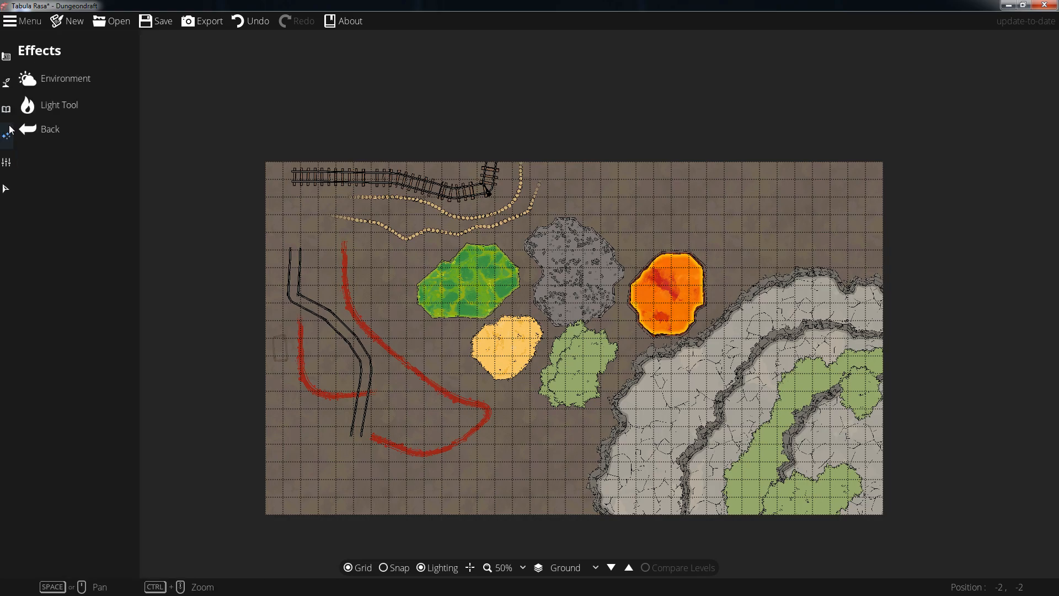
# Step: Try the Printer-Friendly and Sepia camera filters in the map settings, and set the filter back to None
pyautogui.click(7, 161)
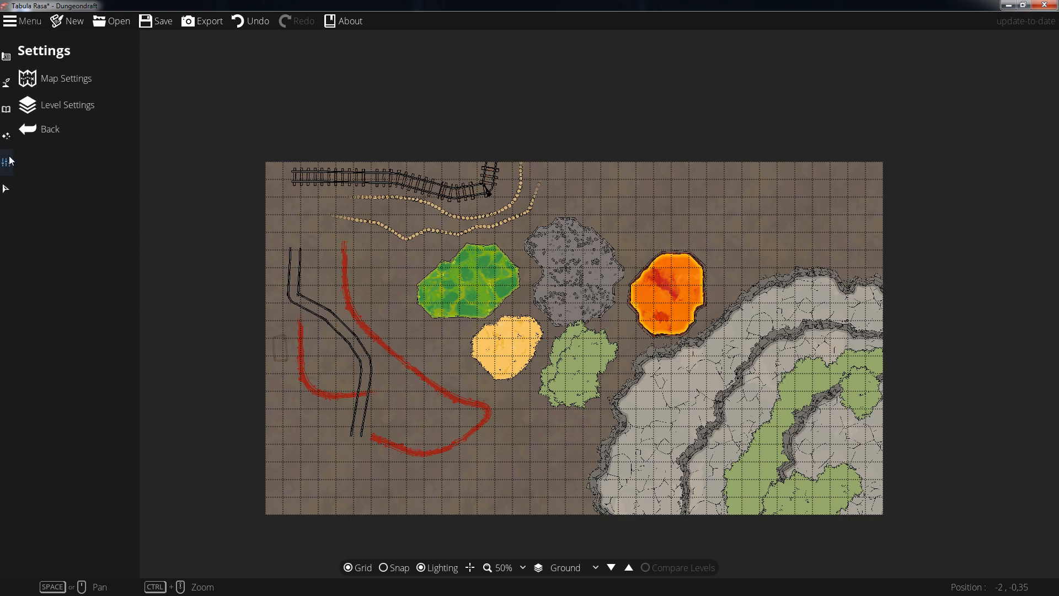
pyautogui.click(90, 77)
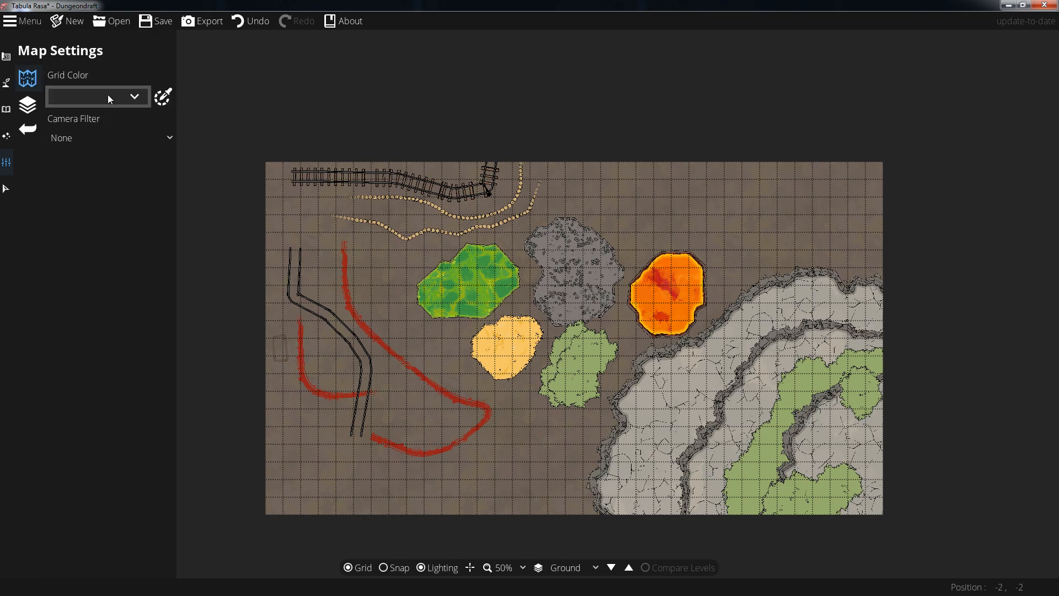
pyautogui.click(108, 93)
pyautogui.click(108, 92)
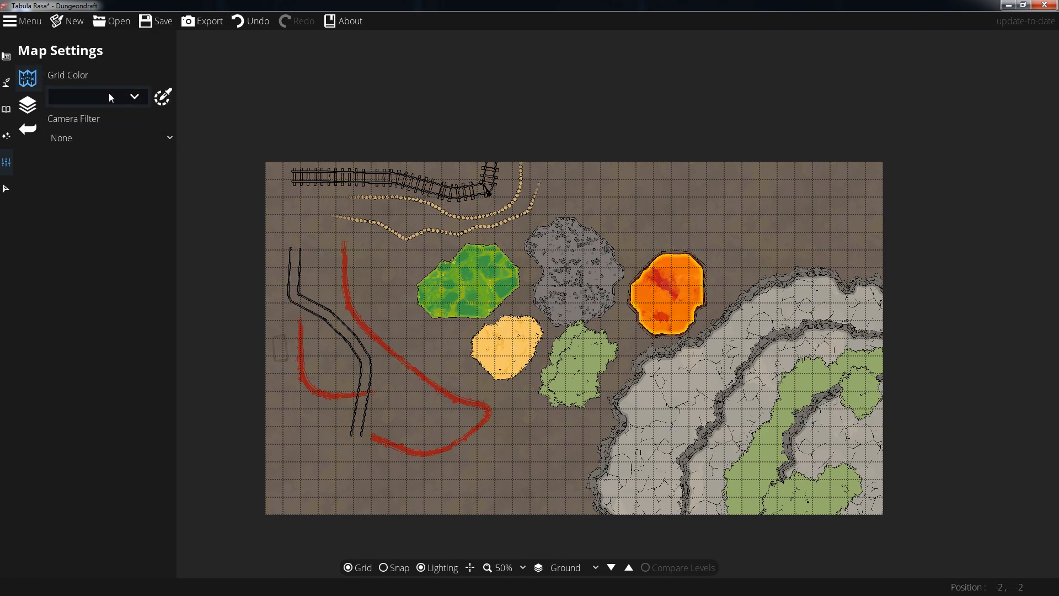
pyautogui.click(139, 141)
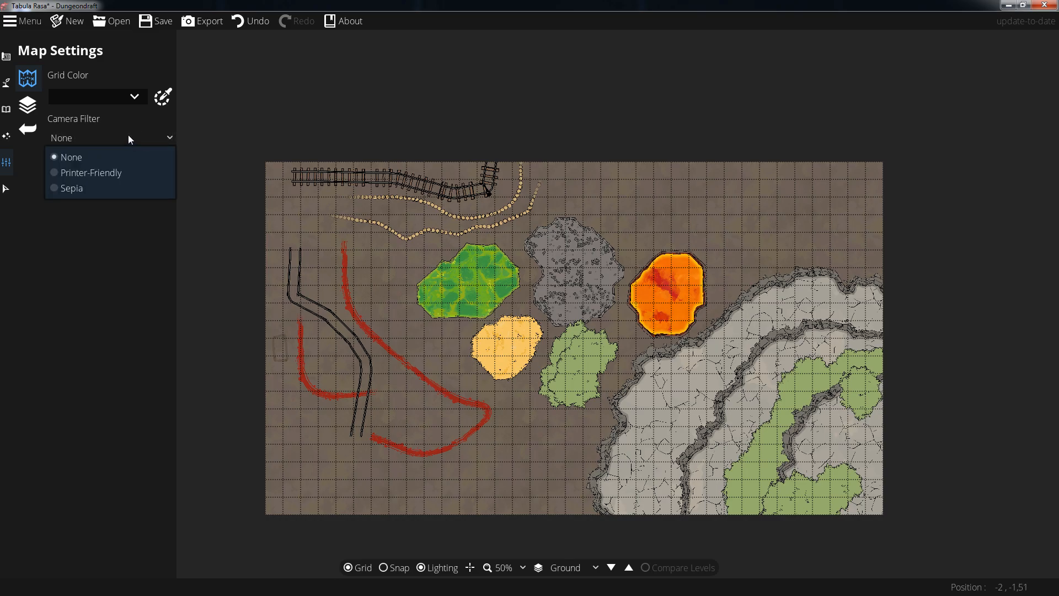
pyautogui.click(84, 173)
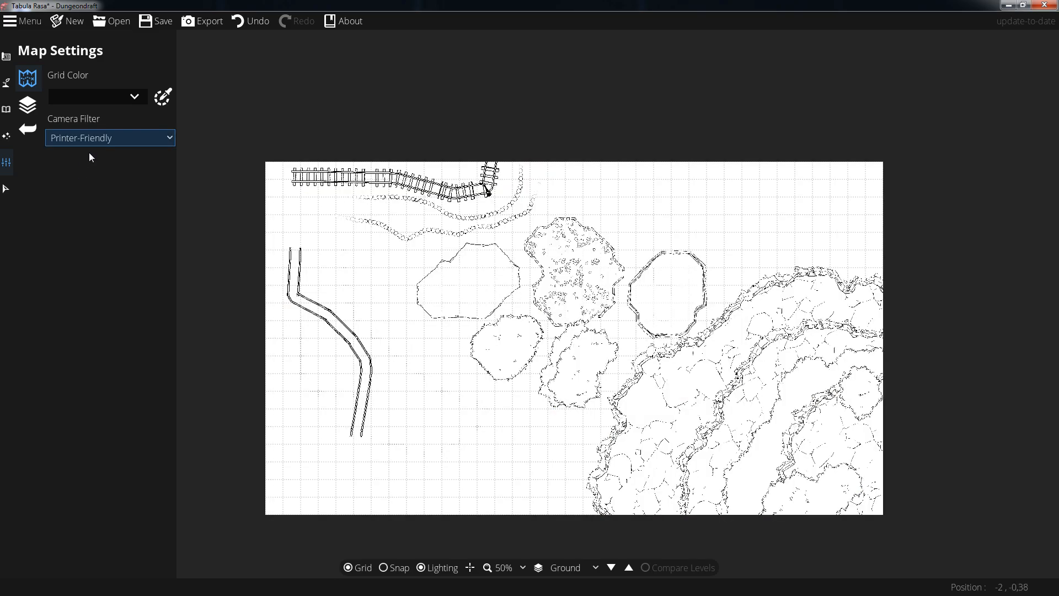
pyautogui.click(91, 141)
pyautogui.click(75, 187)
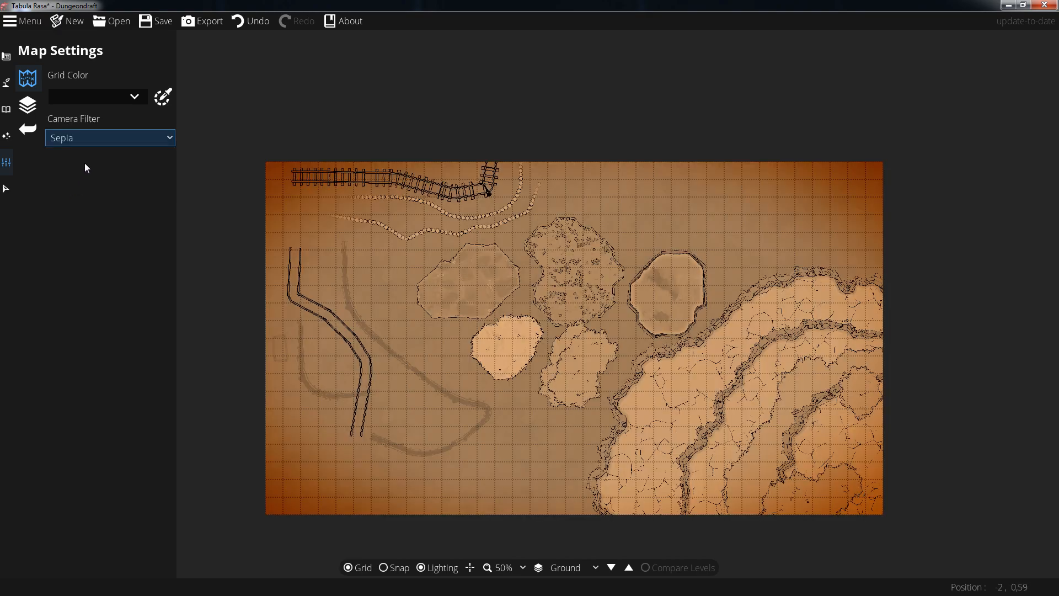
pyautogui.click(94, 137)
pyautogui.click(89, 159)
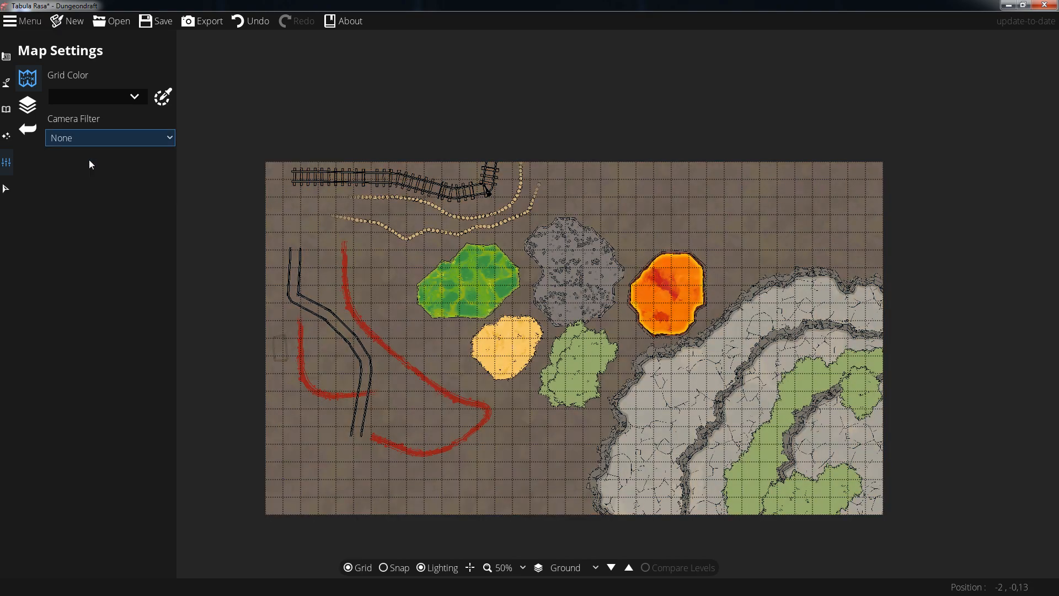
pyautogui.click(28, 104)
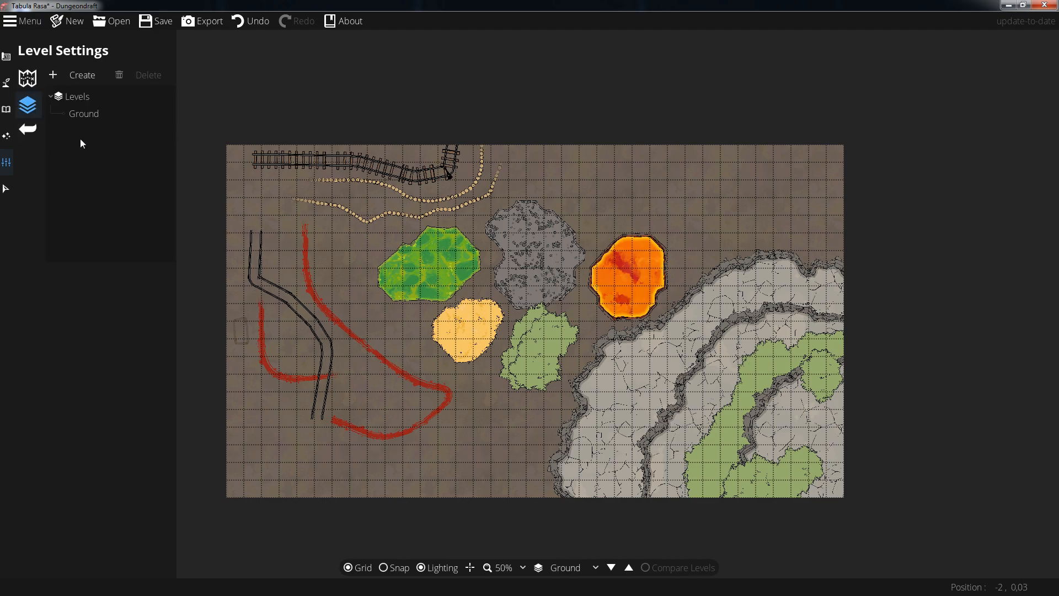
pyautogui.click(27, 78)
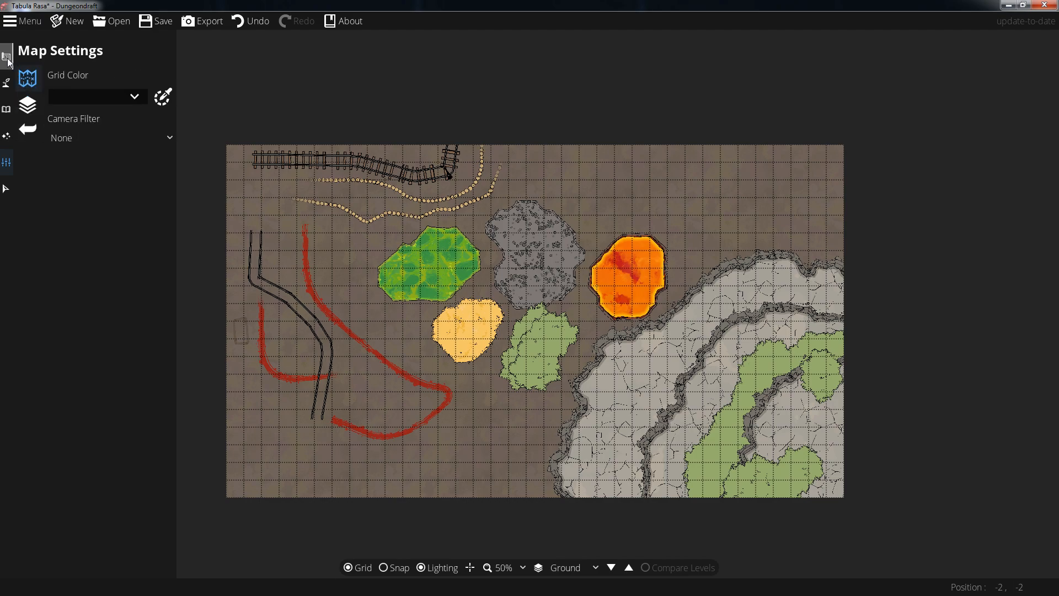
pyautogui.click(7, 59)
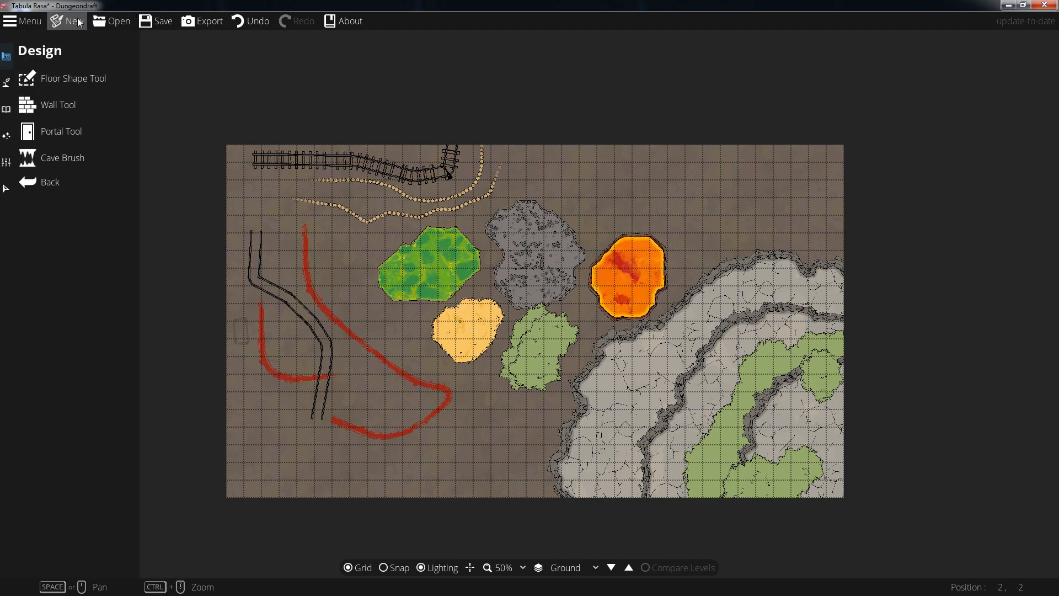
# Step: Start a new map and discard the unsaved changes of the current one
pyautogui.click(69, 21)
pyautogui.click(544, 332)
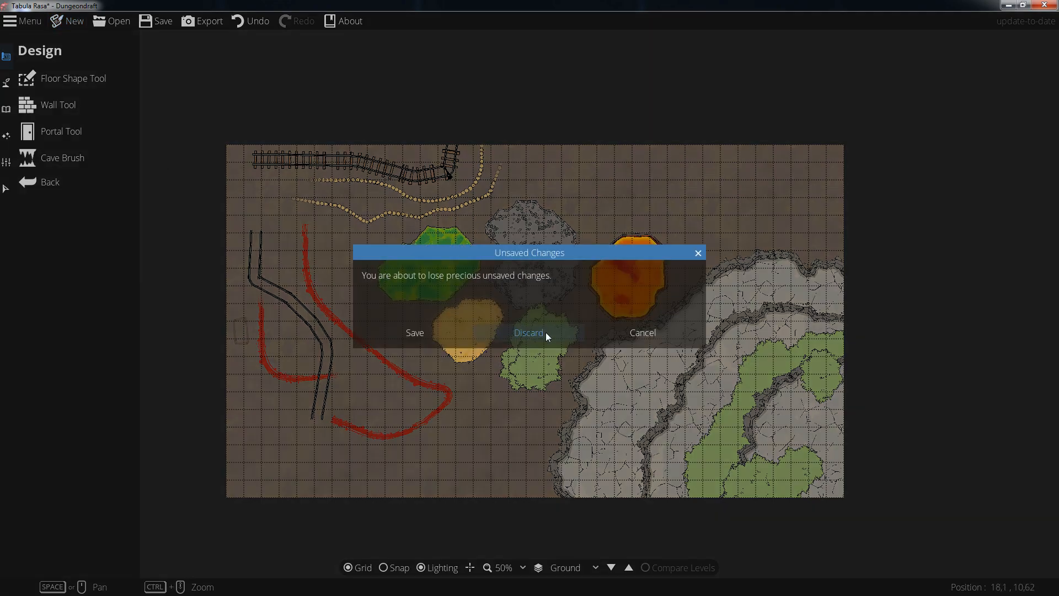
# Step: Create the new map with a width of 20 tiles and without starting the Map Wizard
pyautogui.click(478, 271)
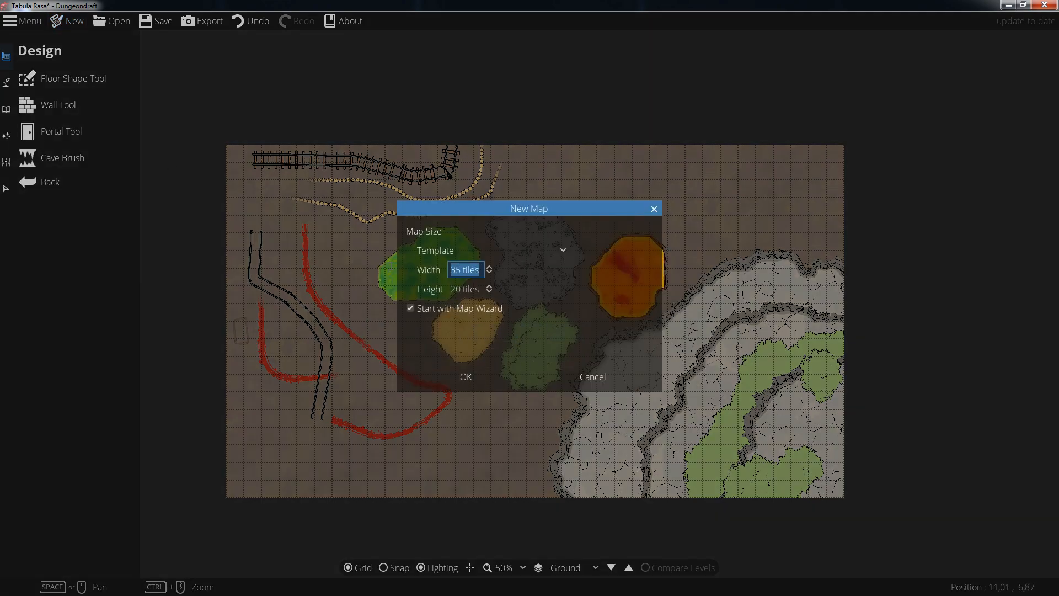
pyautogui.write('20')
pyautogui.click(429, 308)
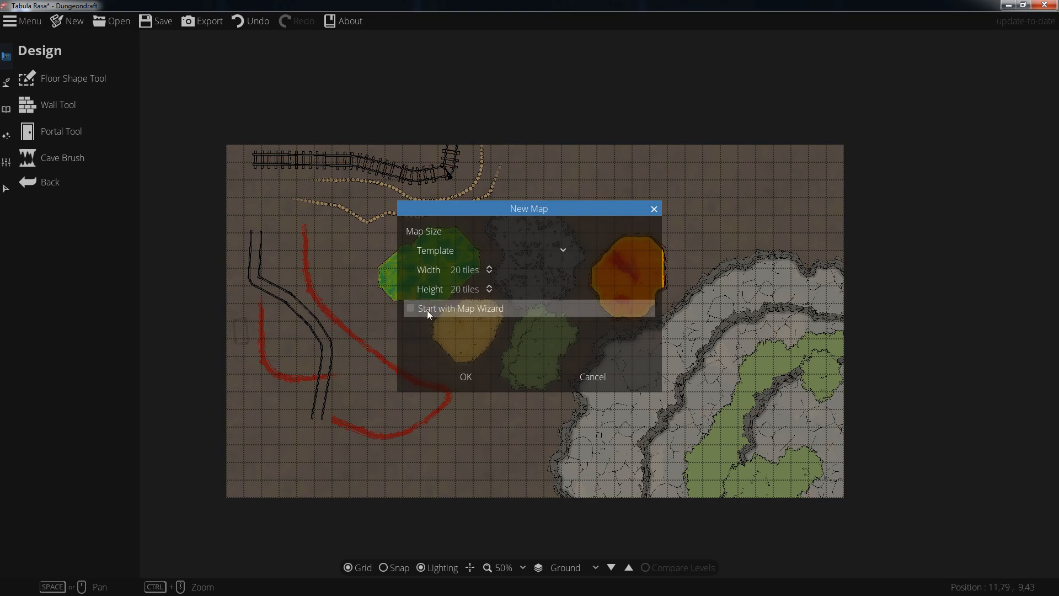
pyautogui.press('Return')
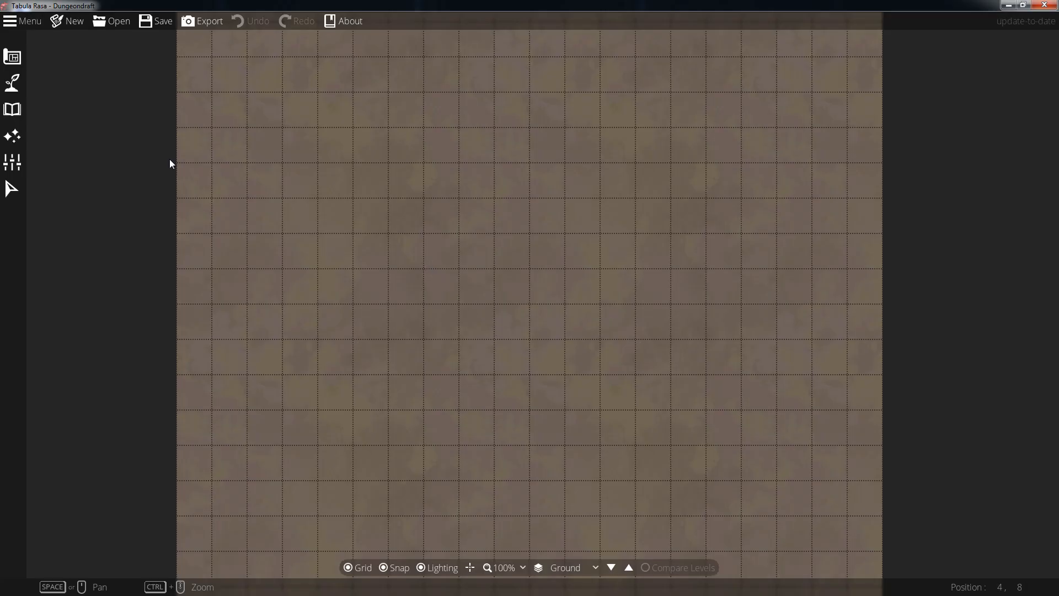
# Step: Replace the map's base Terrain Dirt with Terrain Moss
pyautogui.click(6, 82)
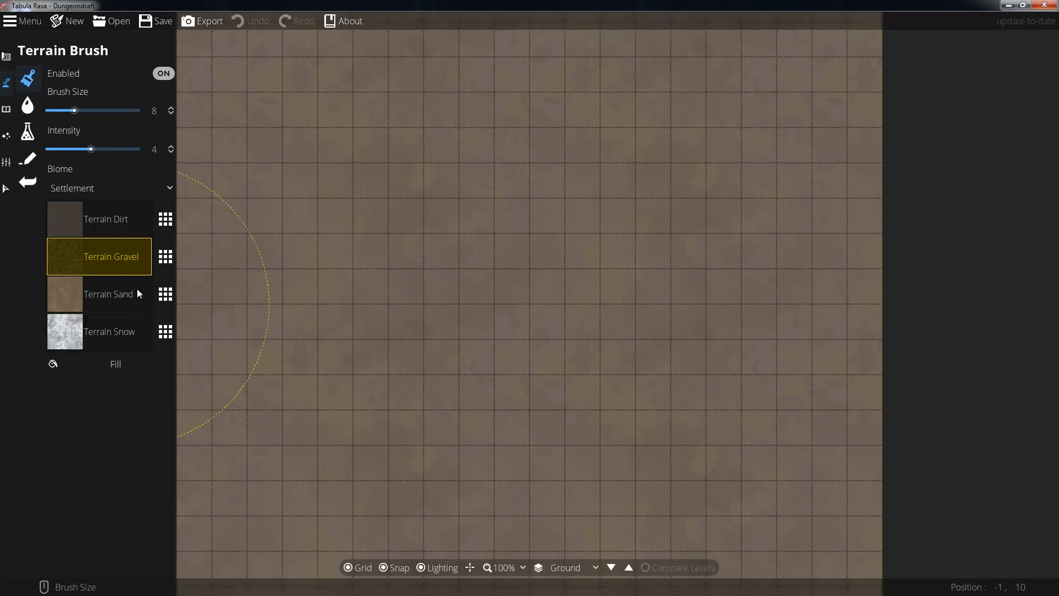
pyautogui.click(164, 219)
pyautogui.click(301, 485)
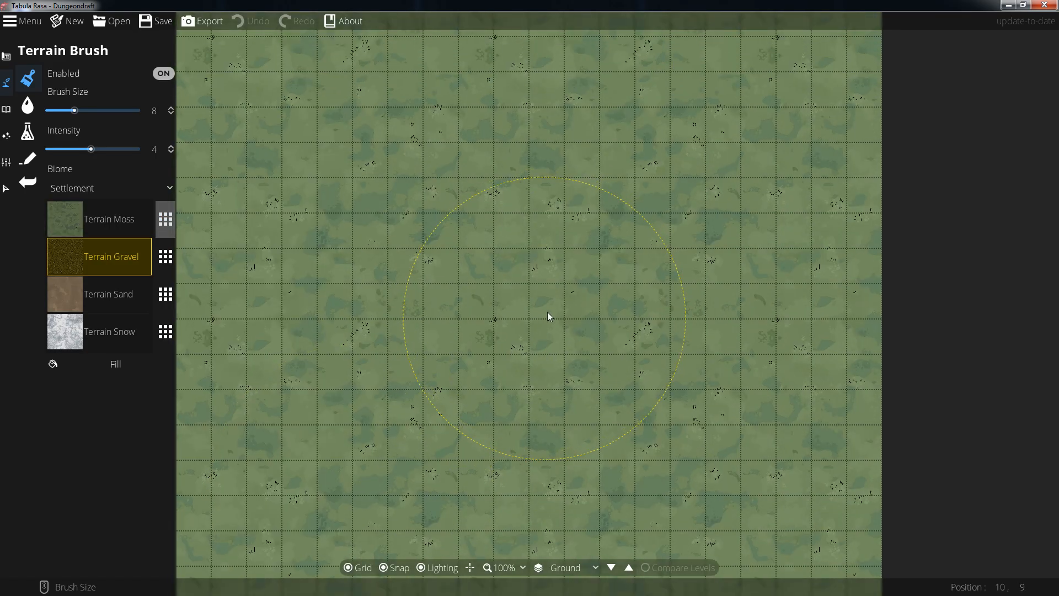
pyautogui.scroll(-1, 547, 312)
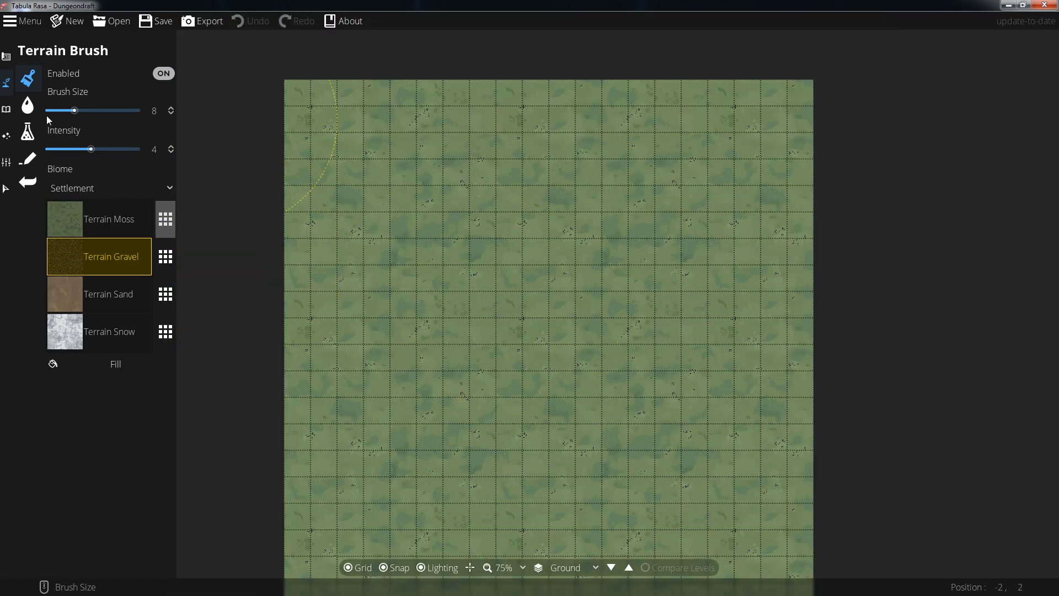
# Step: Draw a square room of 7 by 7 tiles near the map's centre, with the stone tile floor and the Stone wall
pyautogui.click(7, 59)
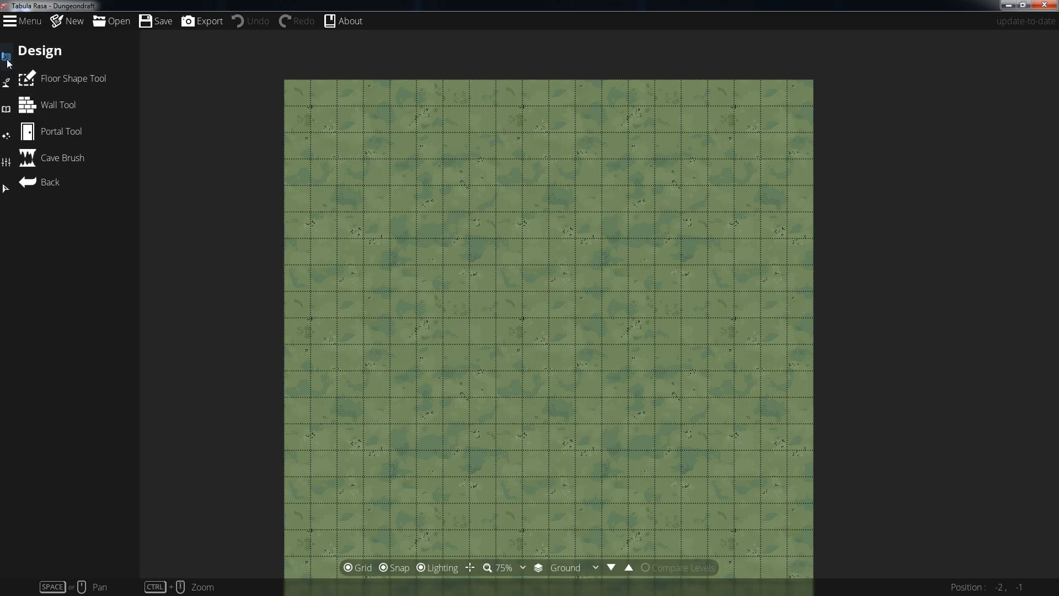
pyautogui.click(48, 84)
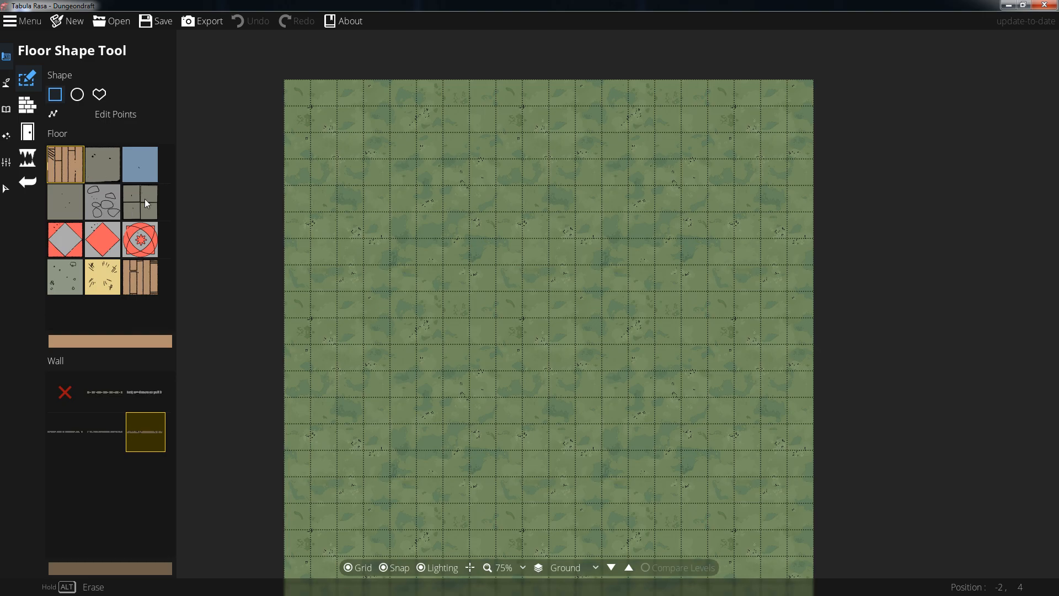
pyautogui.click(98, 168)
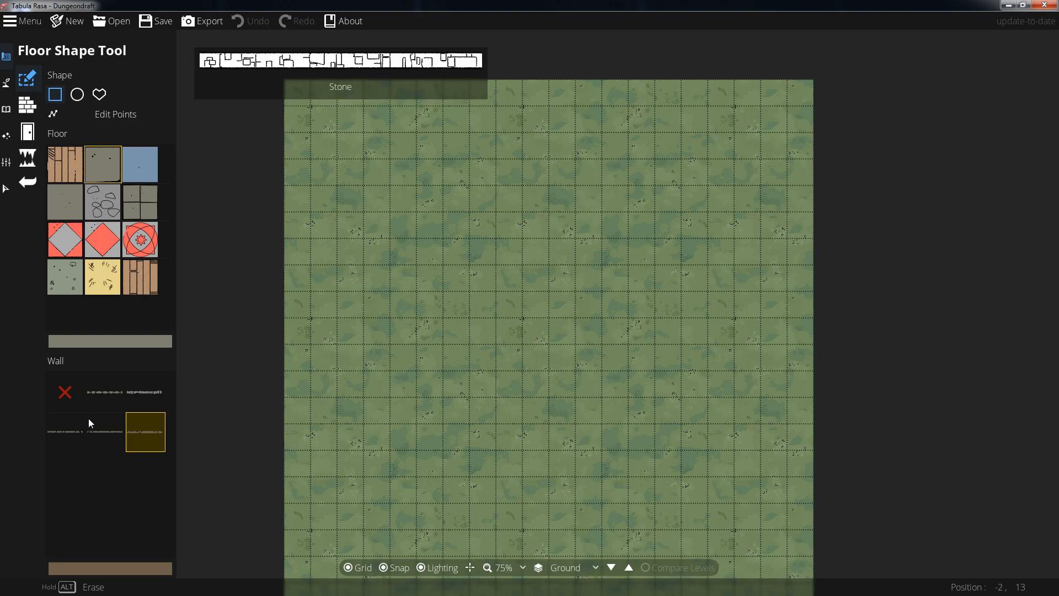
pyautogui.click(105, 425)
pyautogui.press('Down')
pyautogui.press('Right')
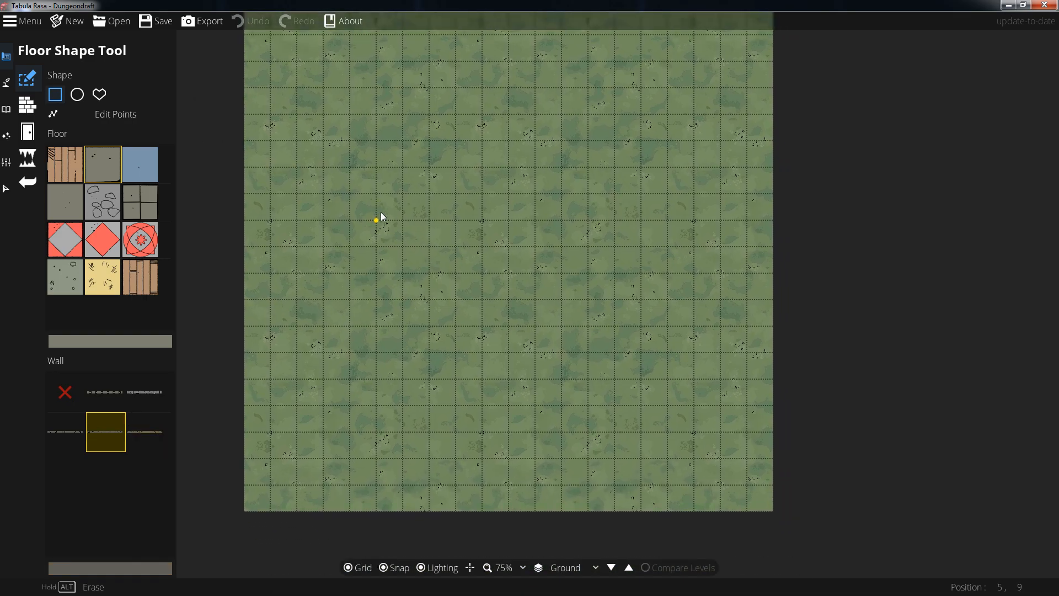
pyautogui.press('Down')
pyautogui.moveTo(403, 98); pyautogui.dragTo(588, 288)
pyautogui.press('Up')
pyautogui.press('Left')
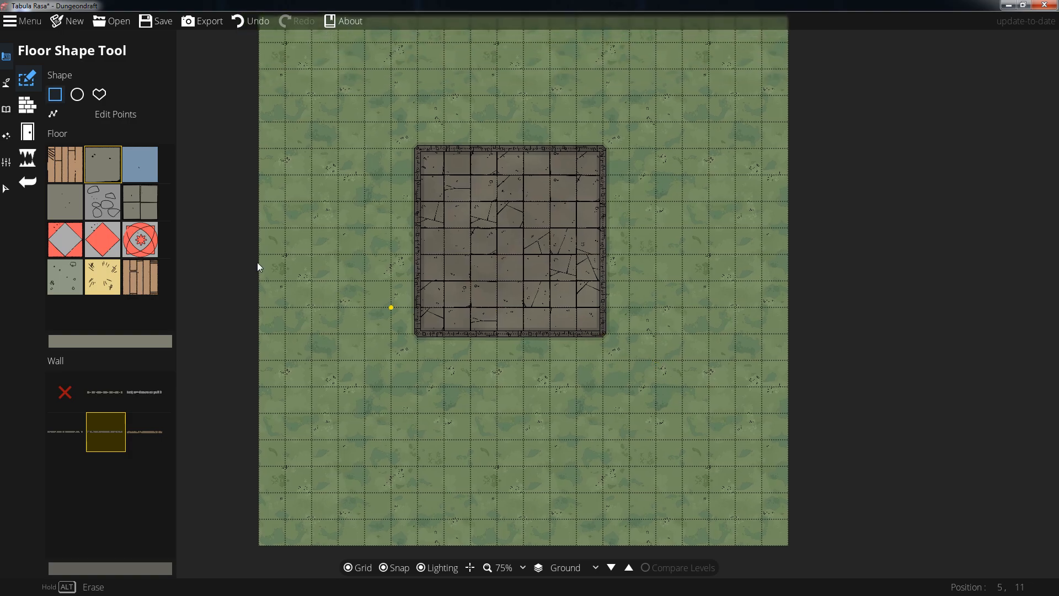
# Step: Place a wooden door in the middle of the room's south wall
pyautogui.click(36, 136)
pyautogui.click(110, 226)
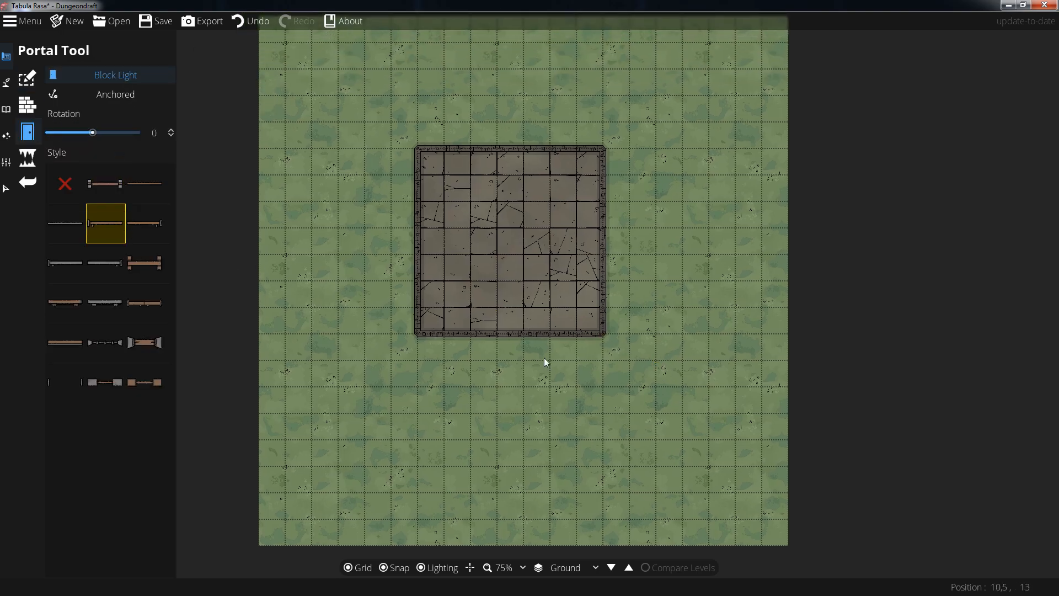
pyautogui.click(507, 331)
pyautogui.scroll(2, 534, 284)
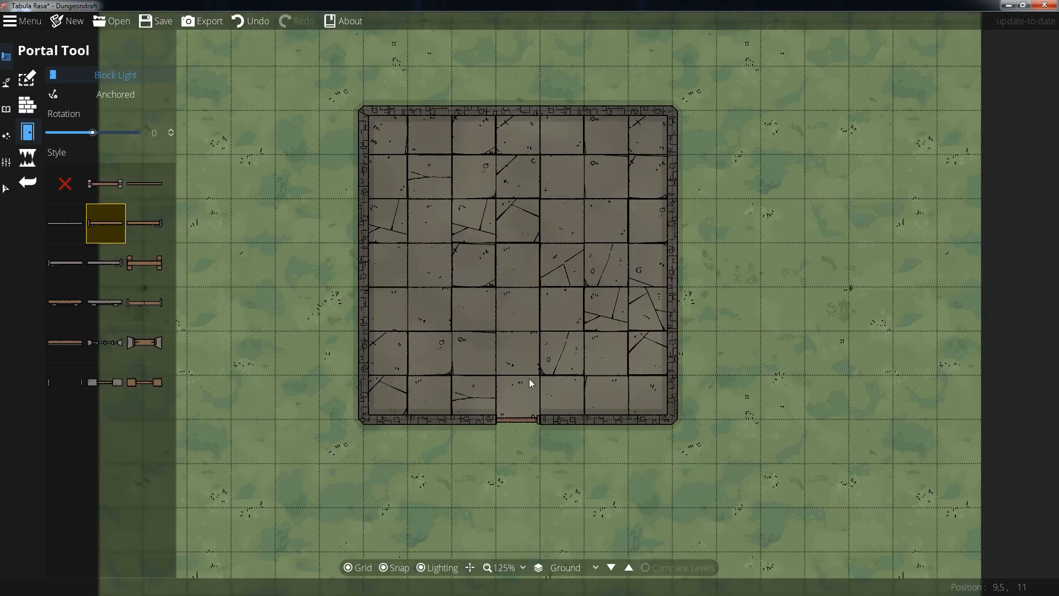
pyautogui.click(574, 568)
pyautogui.moveTo(336, 162); pyautogui.dragTo(364, 210)
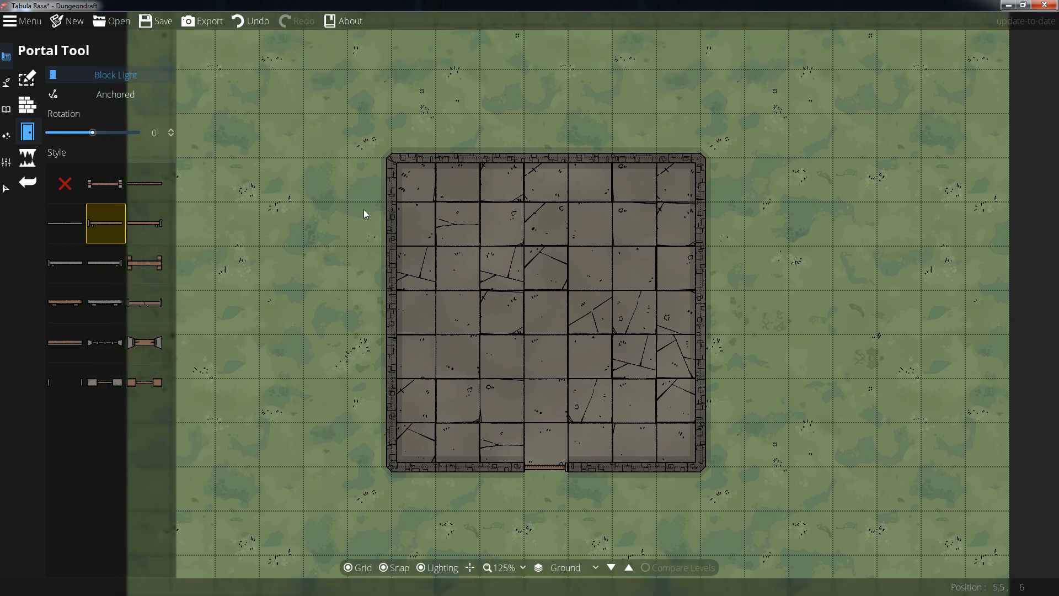
# Step: Create a new level labelled F1 and switch to it on creation
pyautogui.click(7, 165)
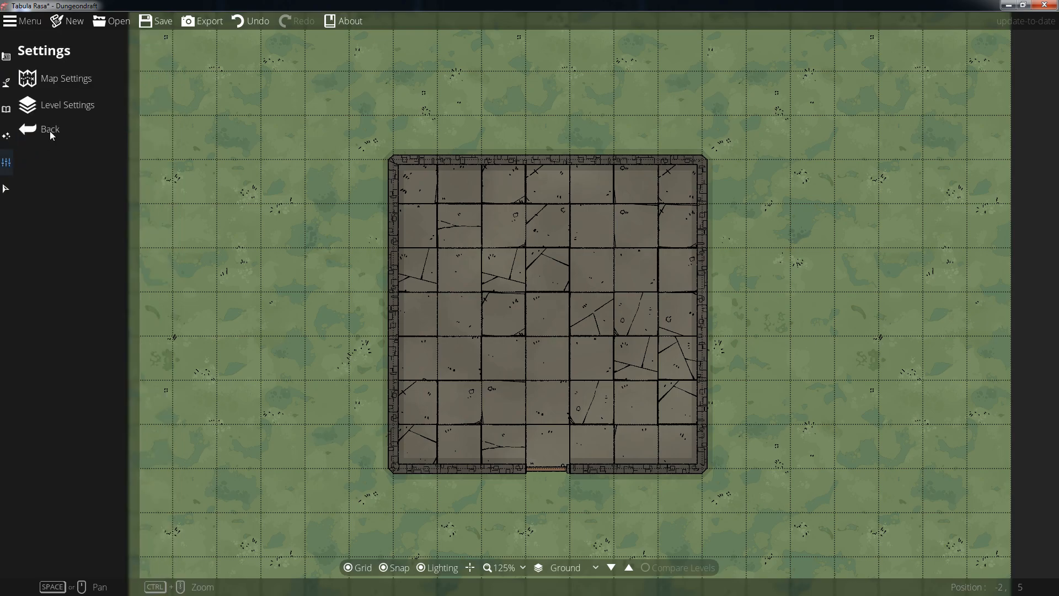
pyautogui.click(82, 104)
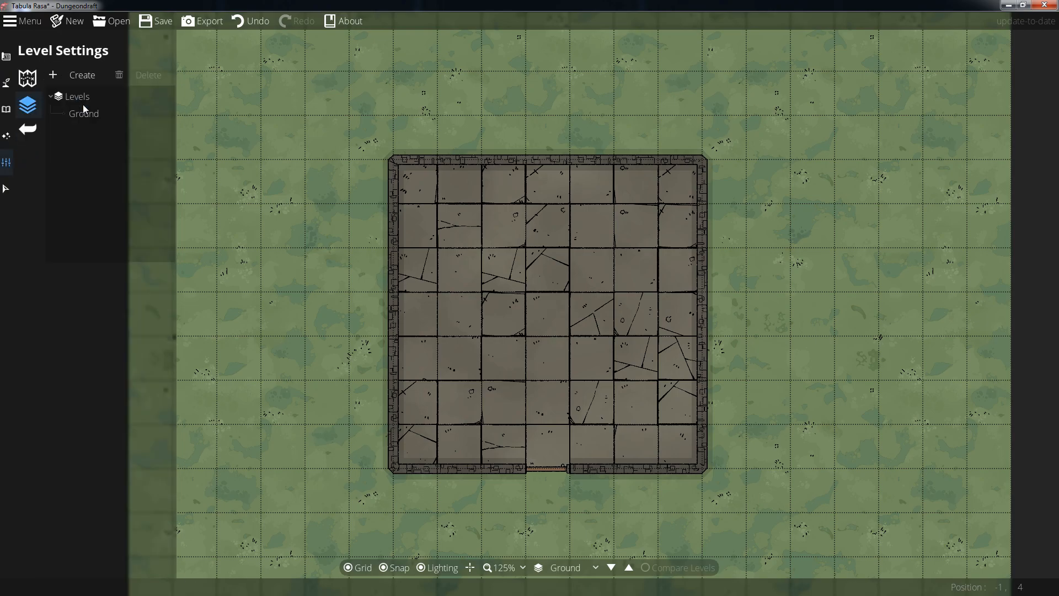
pyautogui.click(80, 77)
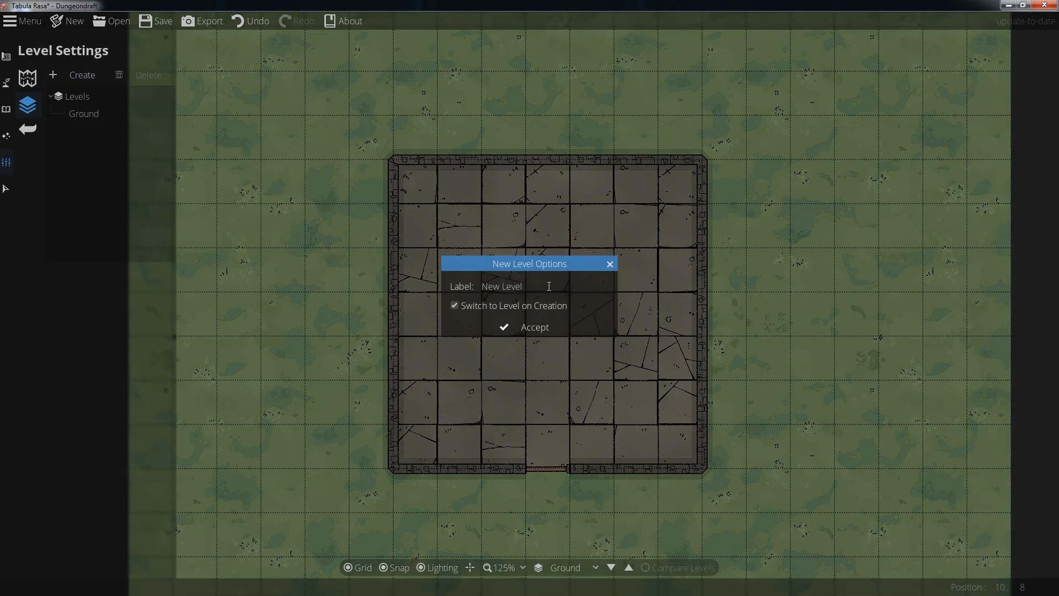
pyautogui.press('Tab')
pyautogui.write('F1')
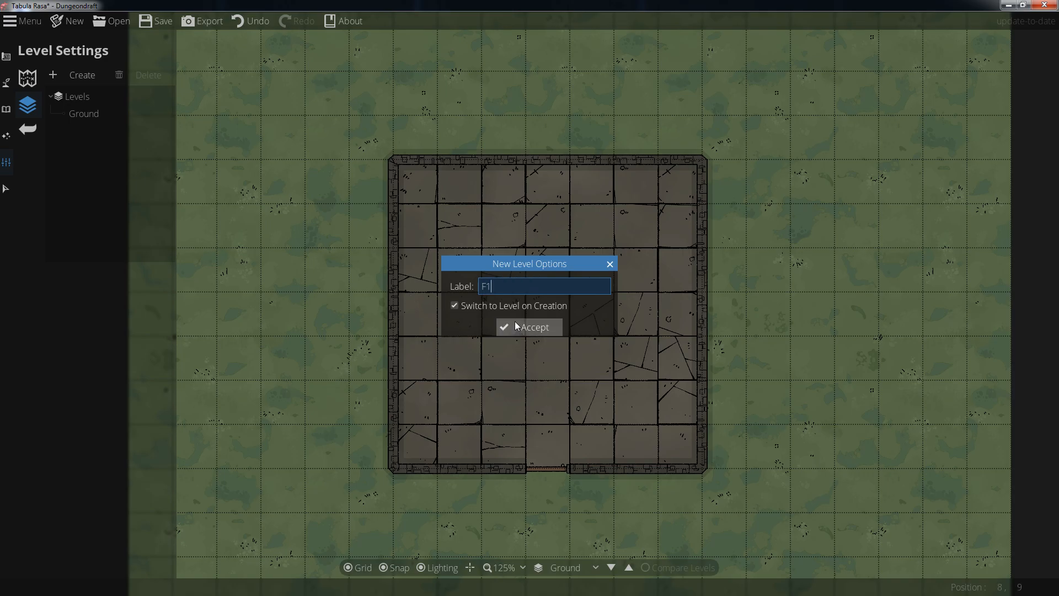
pyautogui.click(528, 324)
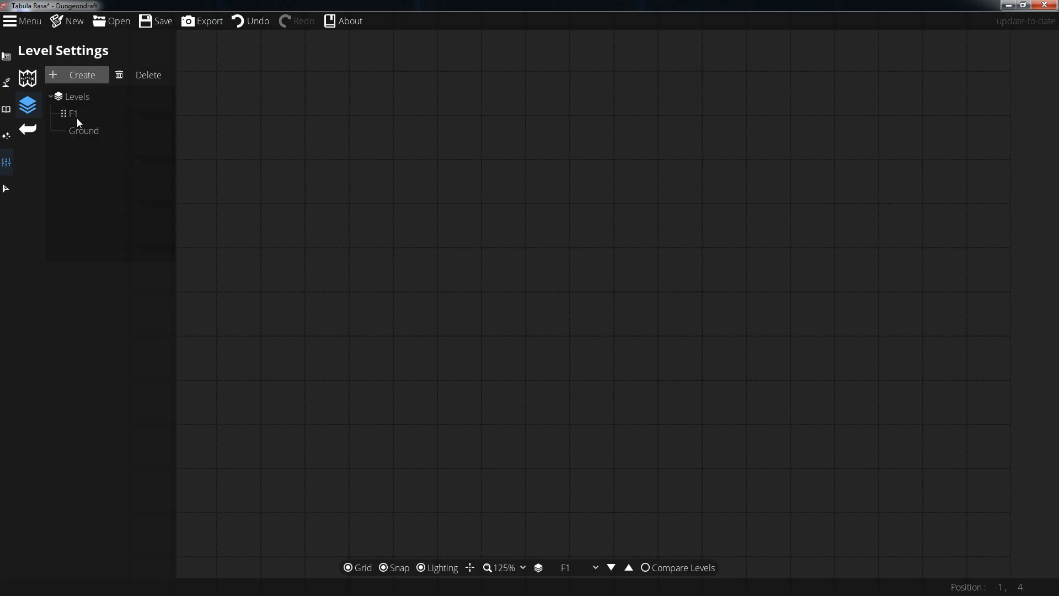
# Step: Turn on level comparison with Ground as the reference level at 30 % opacity
pyautogui.scroll(-5, 564, 286)
pyautogui.scroll(2, 558, 284)
pyautogui.click(645, 567)
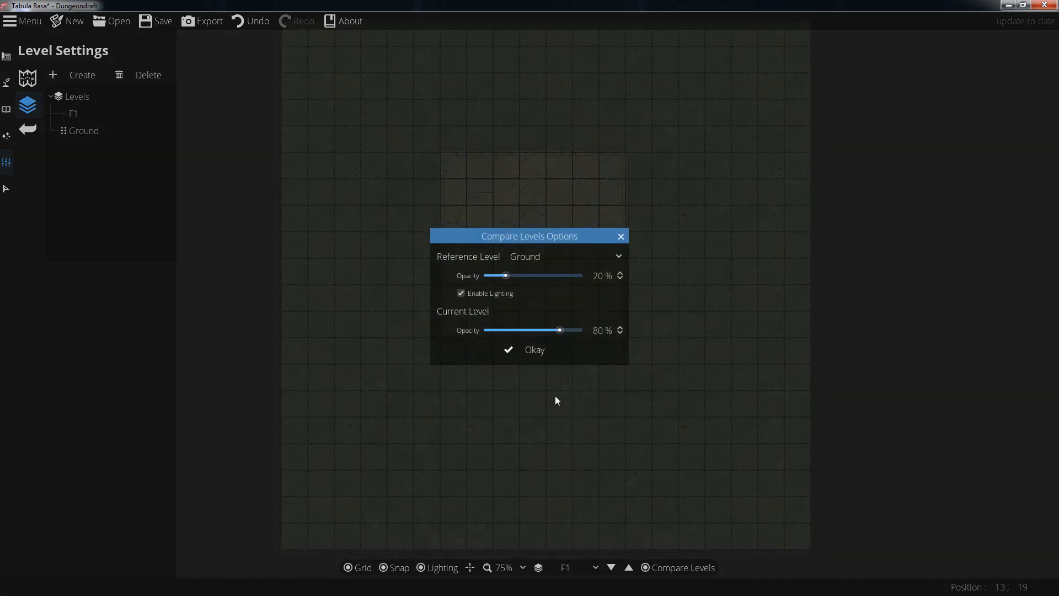
pyautogui.moveTo(510, 235); pyautogui.dragTo(747, 246)
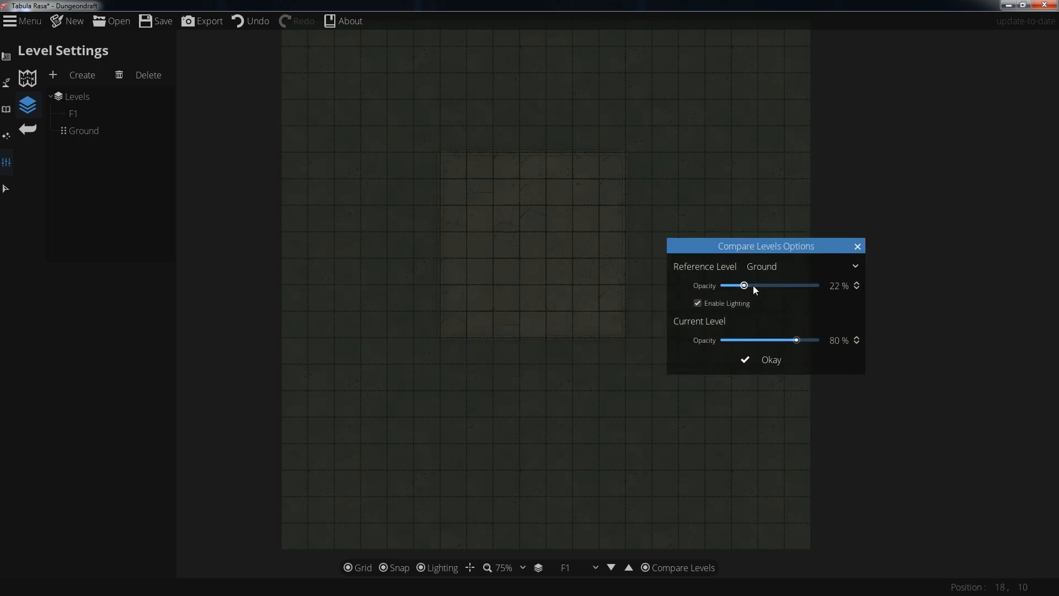
pyautogui.click(752, 286)
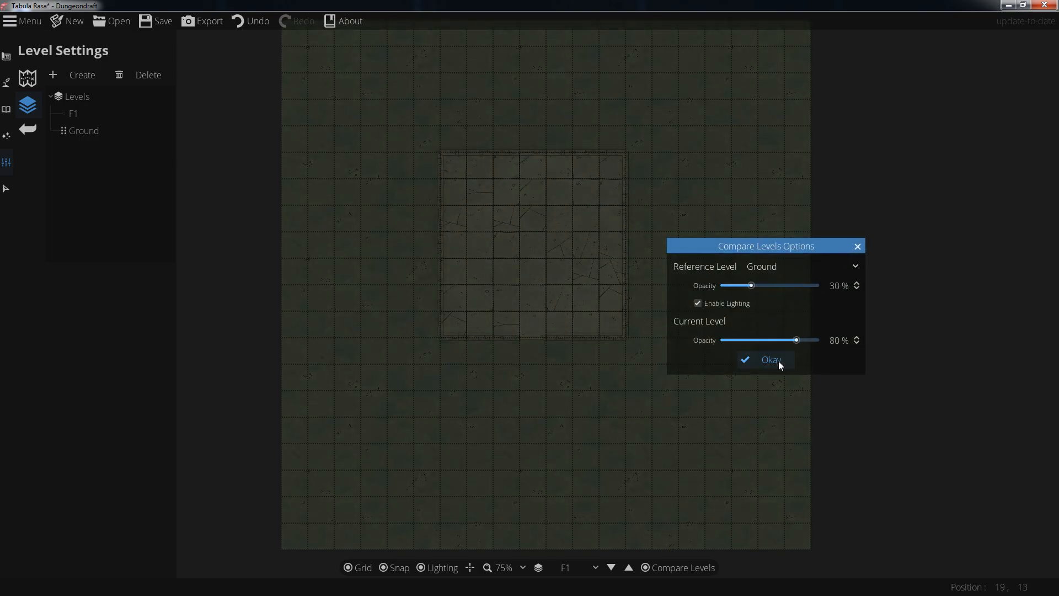
pyautogui.click(778, 360)
pyautogui.scroll(2, 462, 210)
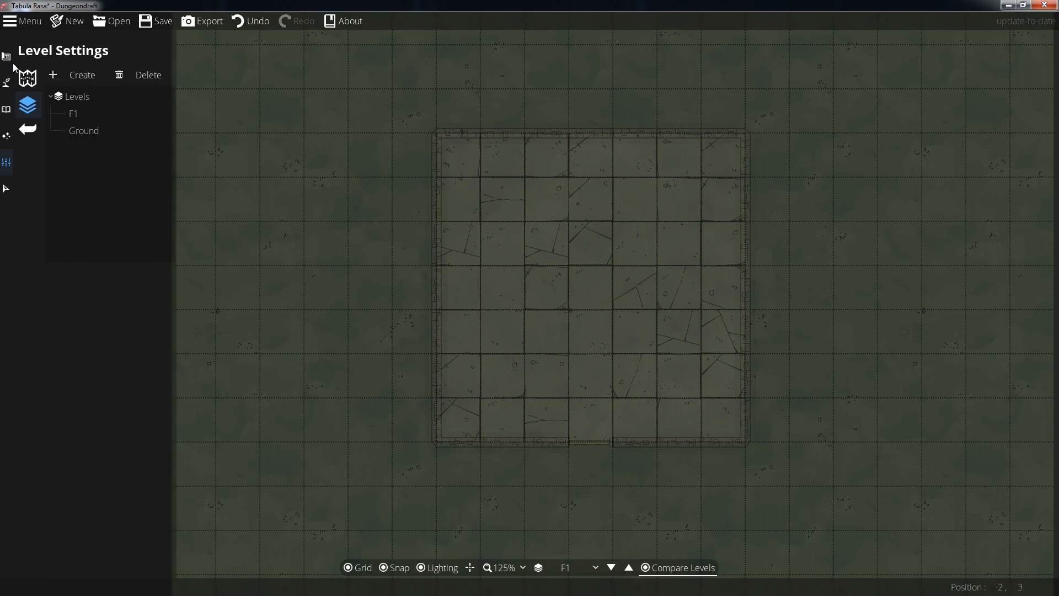
# Step: Draw a 7 by 7 tile stone-floored room with Stone walls on F1, exactly over the ground-floor room's outline
pyautogui.click(7, 58)
pyautogui.click(71, 84)
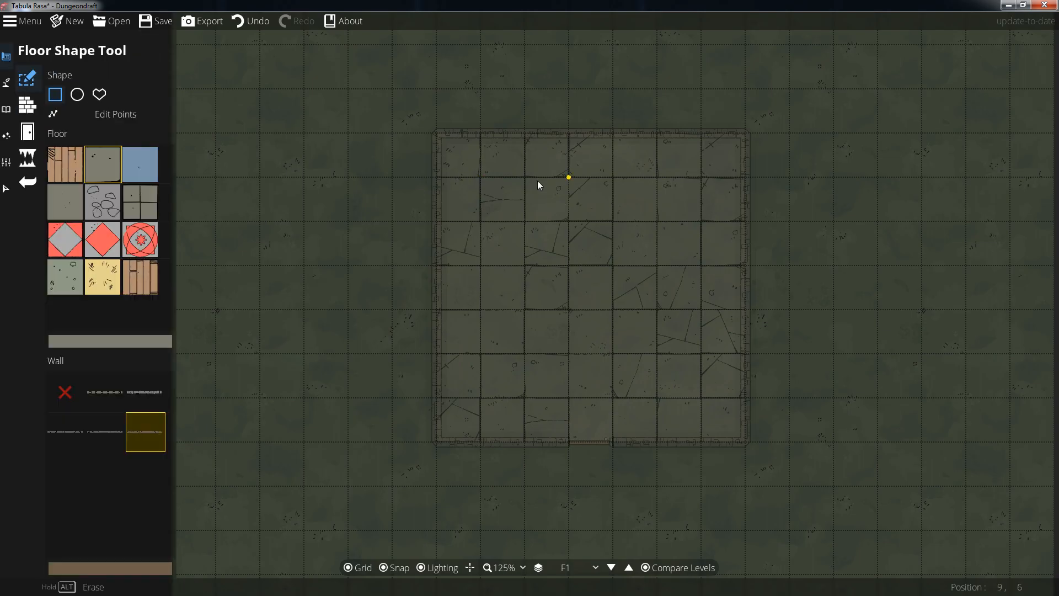
pyautogui.moveTo(439, 138); pyautogui.dragTo(745, 441)
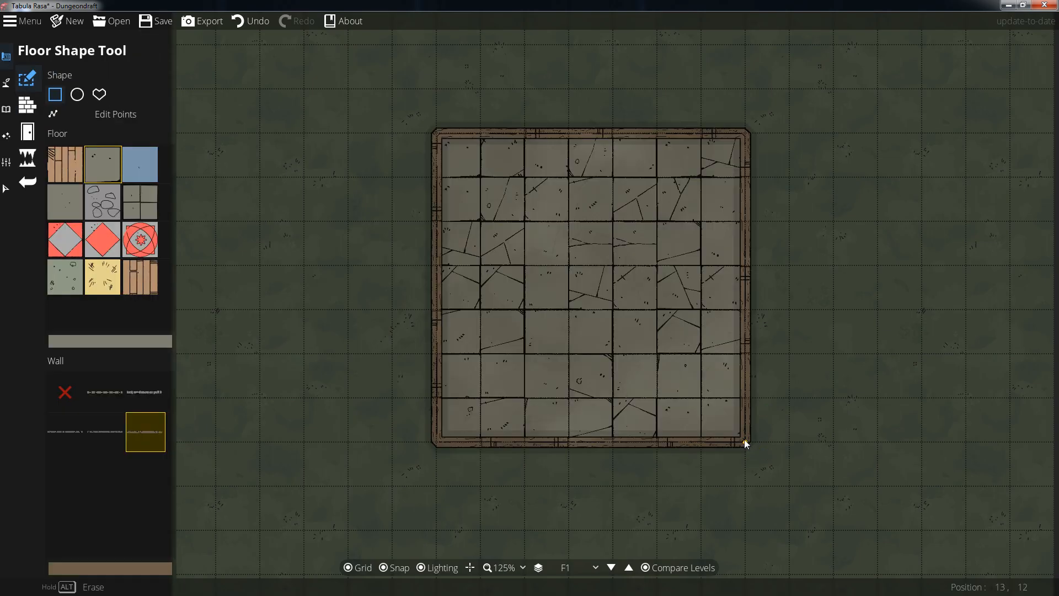
pyautogui.click(89, 427)
pyautogui.moveTo(440, 140); pyautogui.dragTo(745, 443)
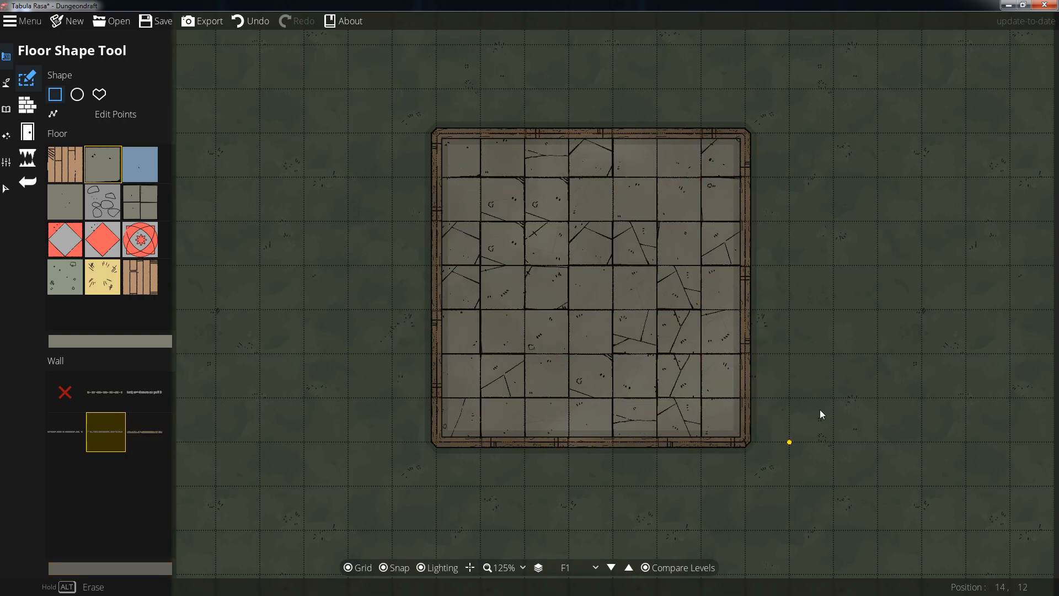
pyautogui.hotkey('ctrl', 'z')
pyautogui.hotkey('ctrl', 'z')
pyautogui.moveTo(436, 133); pyautogui.dragTo(743, 441)
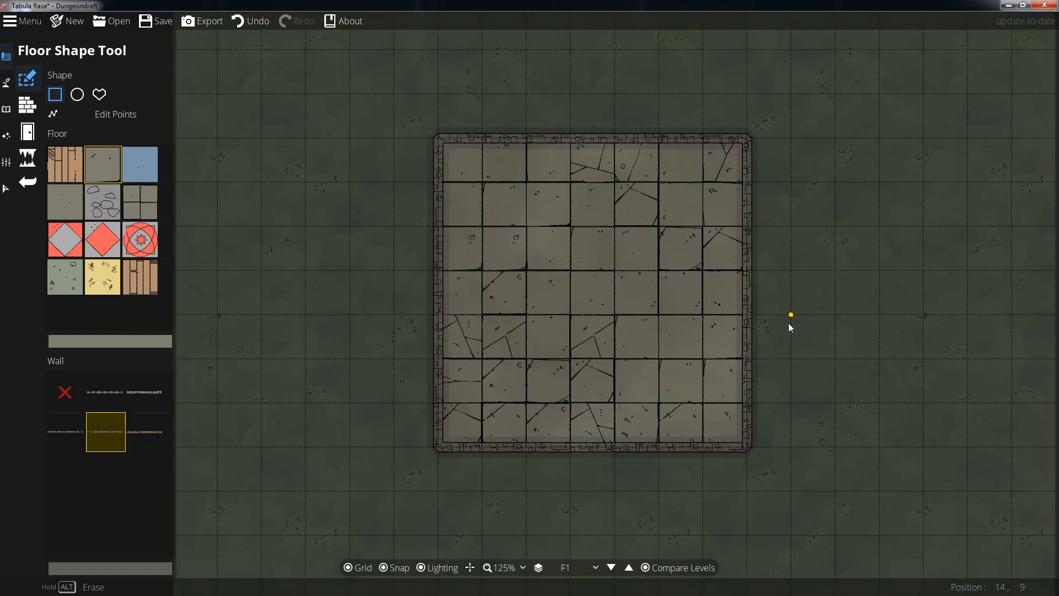
# Step: Switch to the Ground level and back to F1 to examine the room on both floors
pyautogui.click(584, 565)
pyautogui.click(571, 584)
pyautogui.click(574, 567)
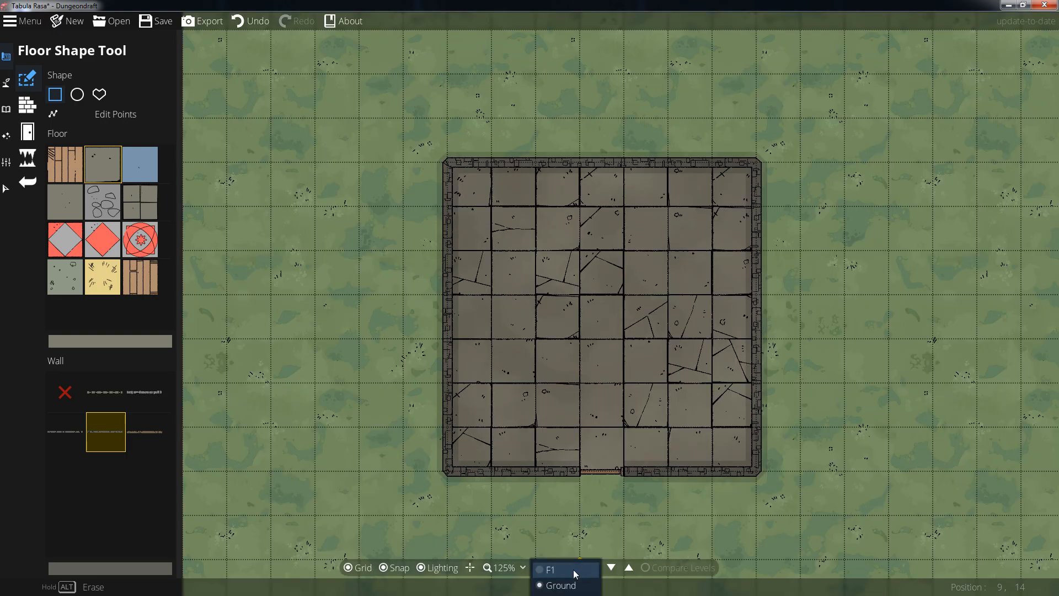
pyautogui.click(573, 569)
pyautogui.scroll(-2, 551, 253)
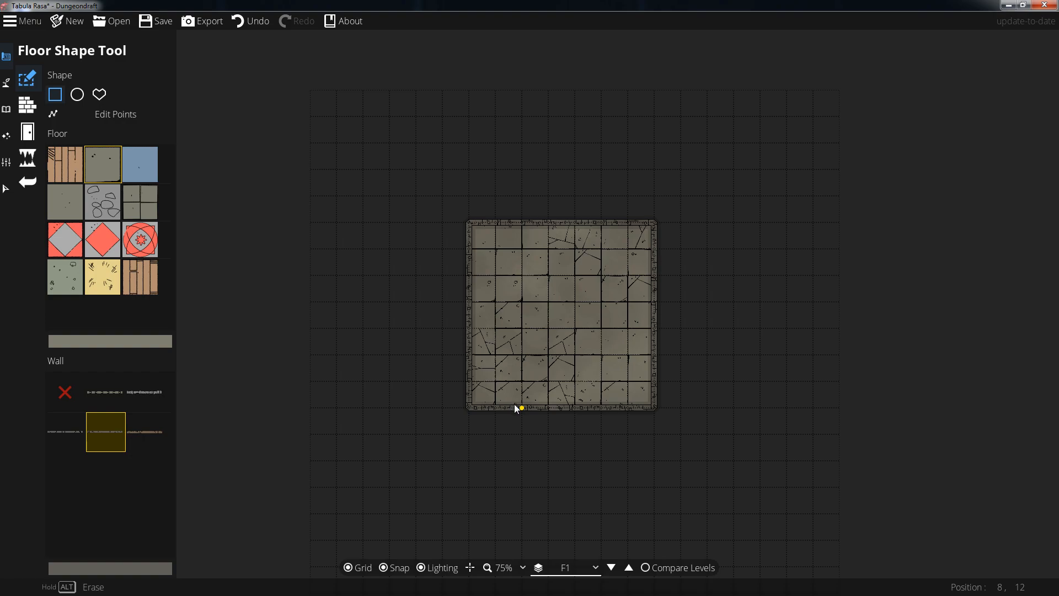
pyautogui.moveTo(605, 370); pyautogui.dragTo(654, 389)
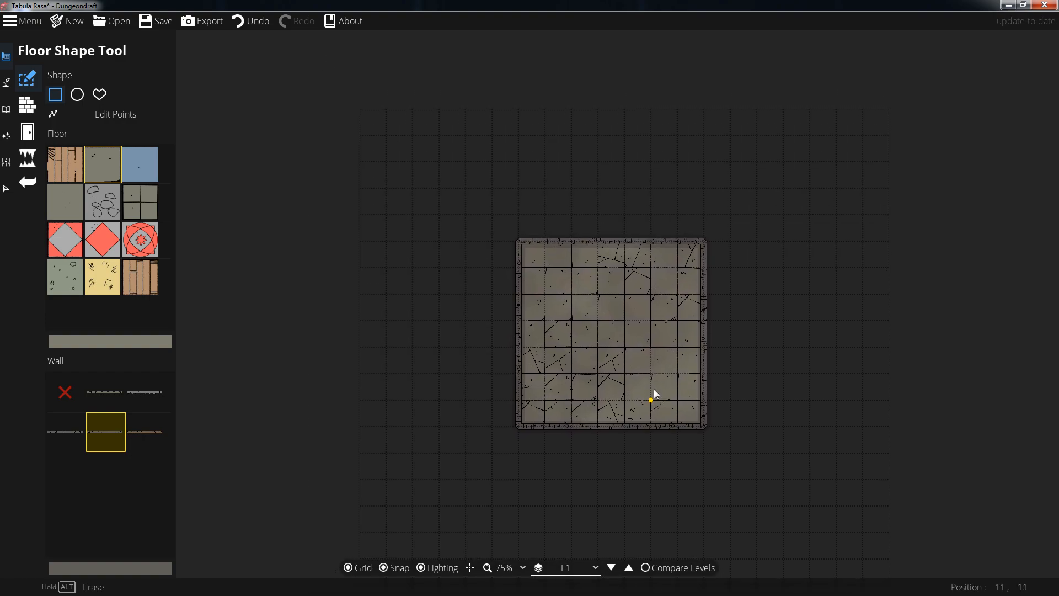
pyautogui.moveTo(571, 396); pyautogui.dragTo(510, 362)
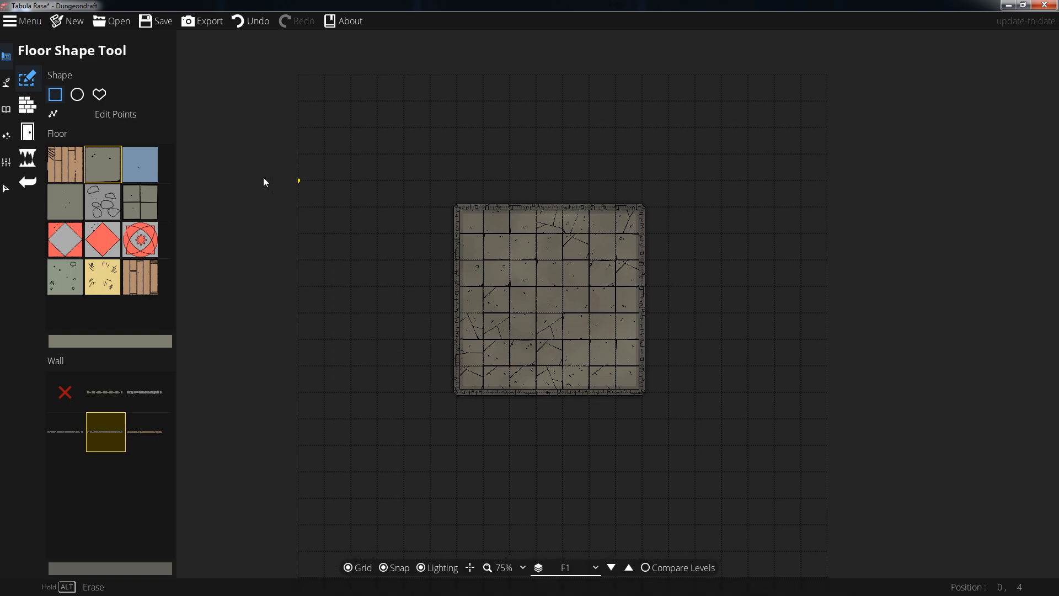
# Step: Discard the unsaved changes and open RushwaterCitadel.dungeondraft_map from the Maps folder
pyautogui.click(112, 22)
pyautogui.click(520, 333)
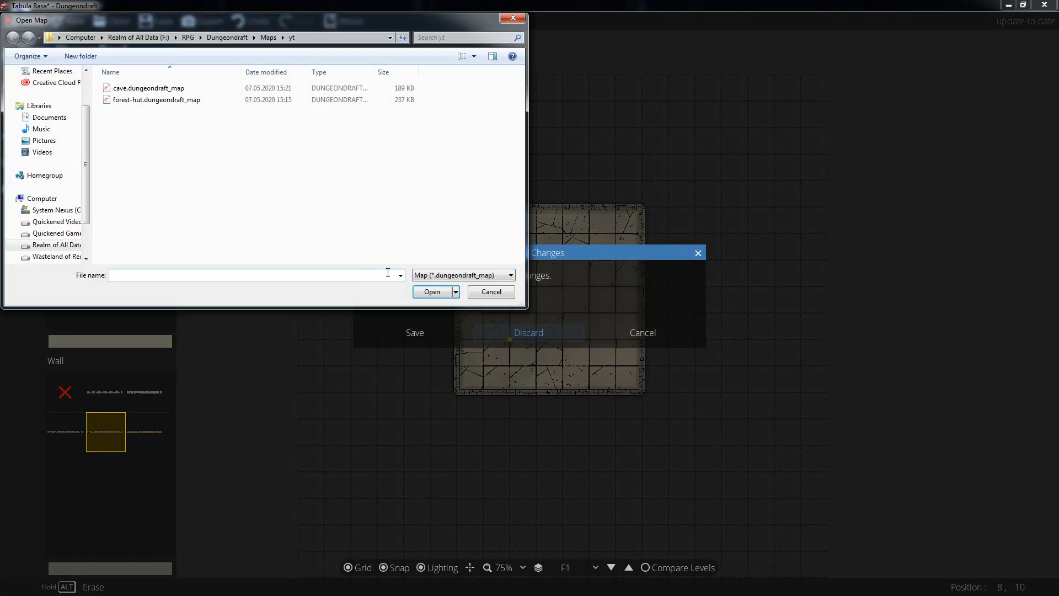
pyautogui.click(260, 37)
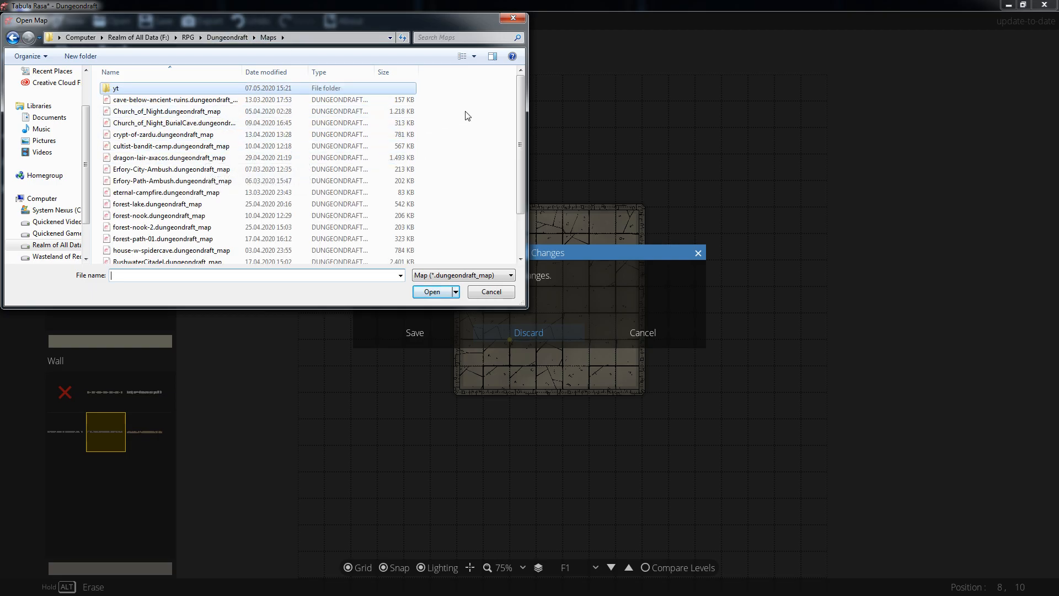
pyautogui.moveTo(523, 99); pyautogui.dragTo(523, 139)
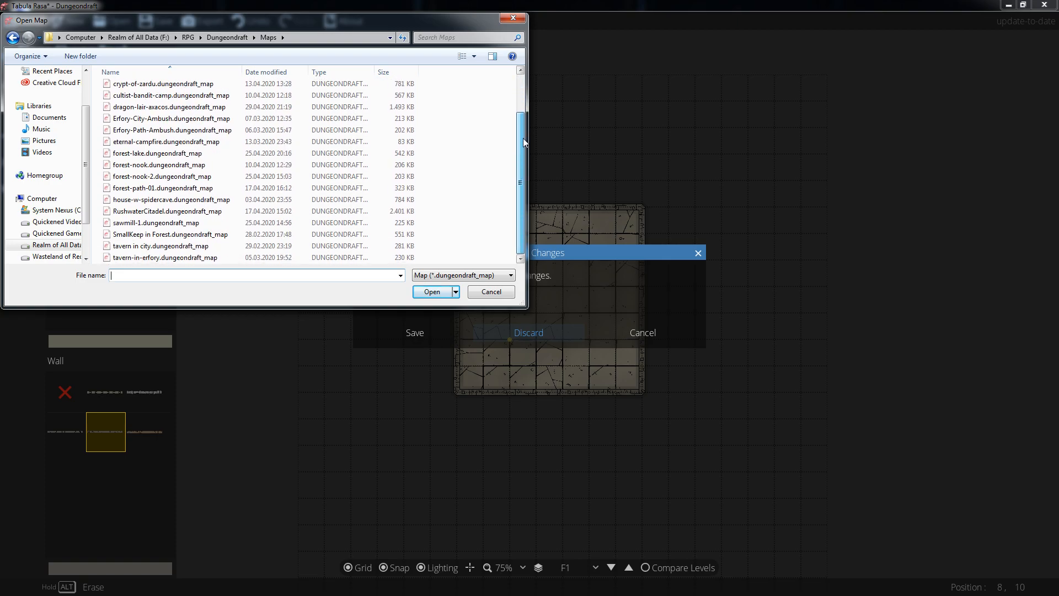
pyautogui.doubleClick(212, 213)
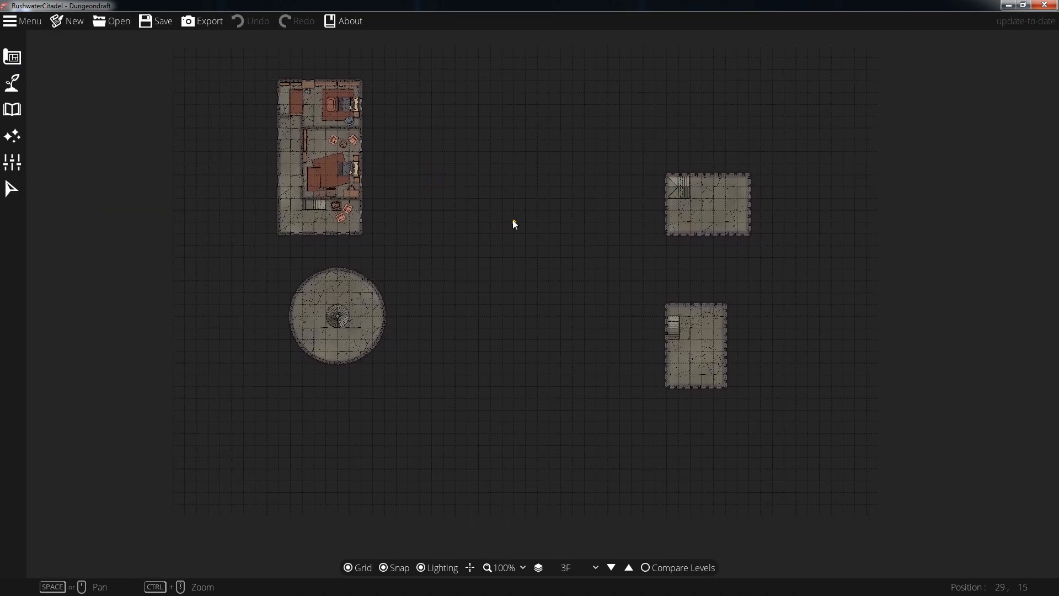
# Step: Switch to the Ground level and examine the citadel's courtyard around the fountain and tents
pyautogui.click(579, 568)
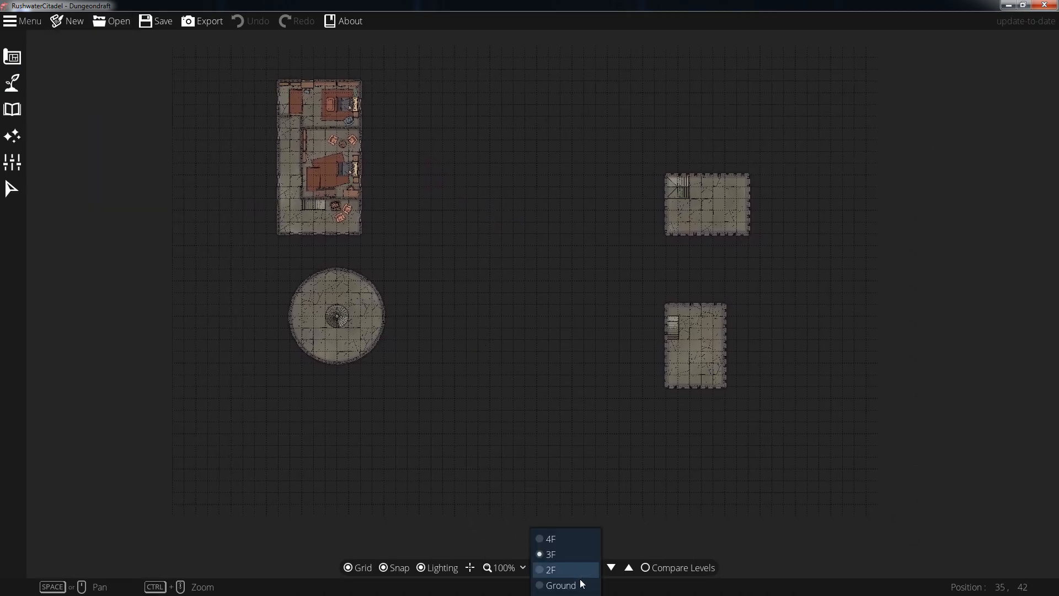
pyautogui.click(581, 583)
pyautogui.scroll(5, 589, 346)
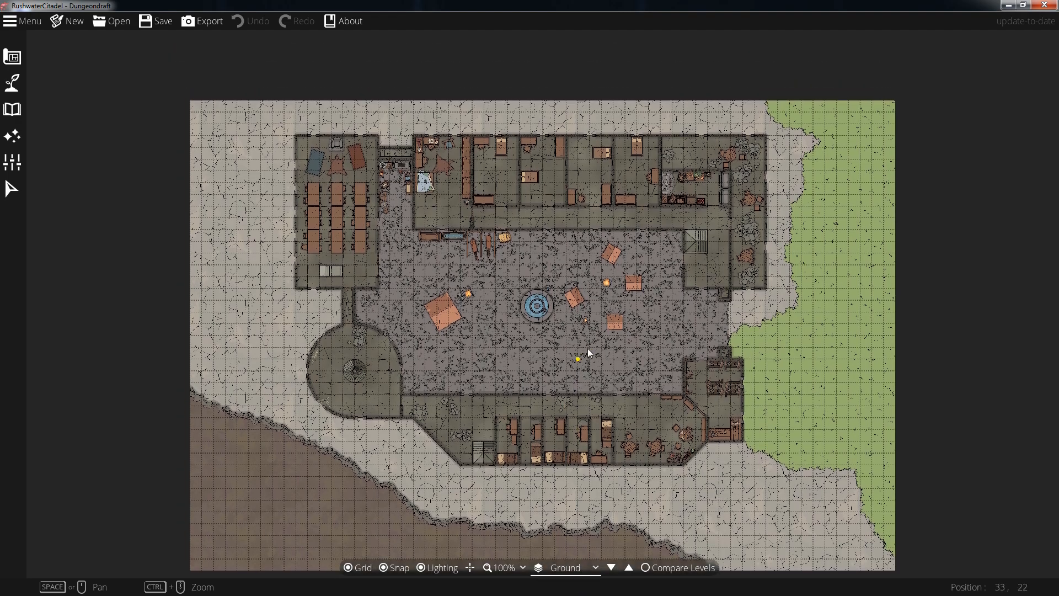
pyautogui.scroll(-6, 589, 346)
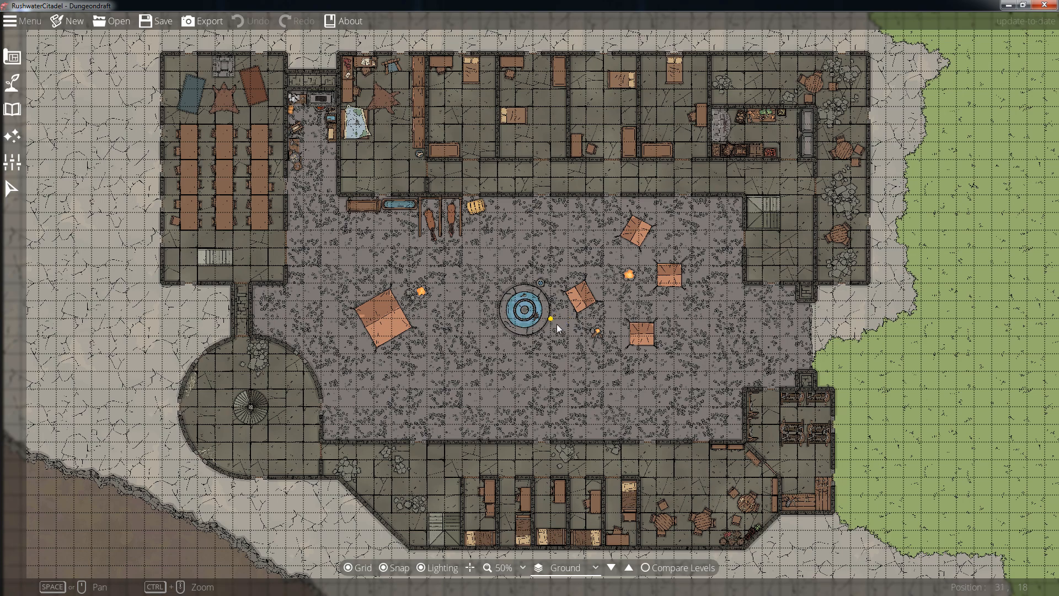
pyautogui.moveTo(579, 284); pyautogui.dragTo(500, 277)
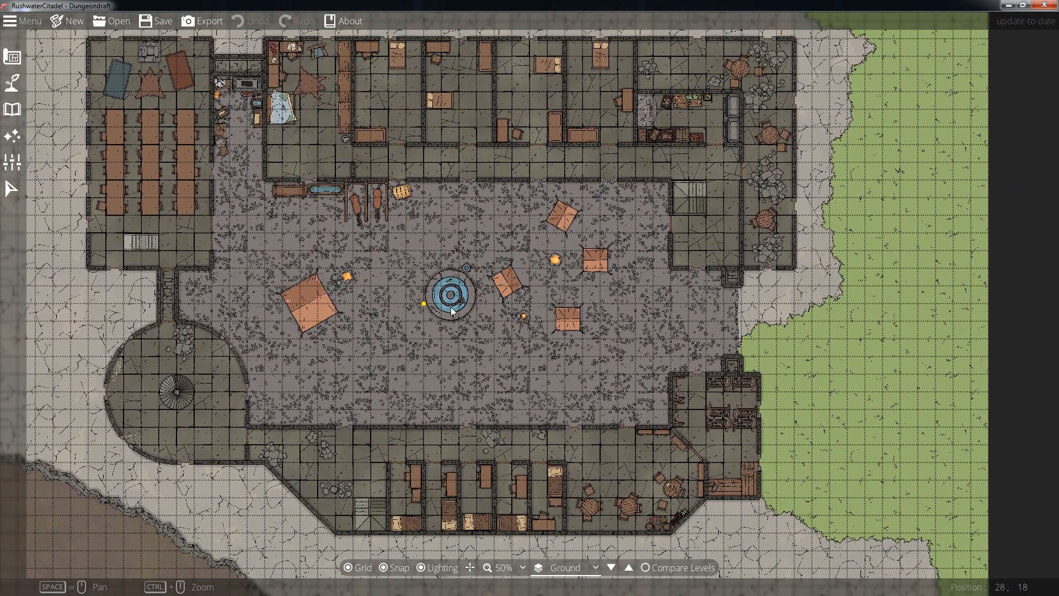
pyautogui.scroll(4, 477, 320)
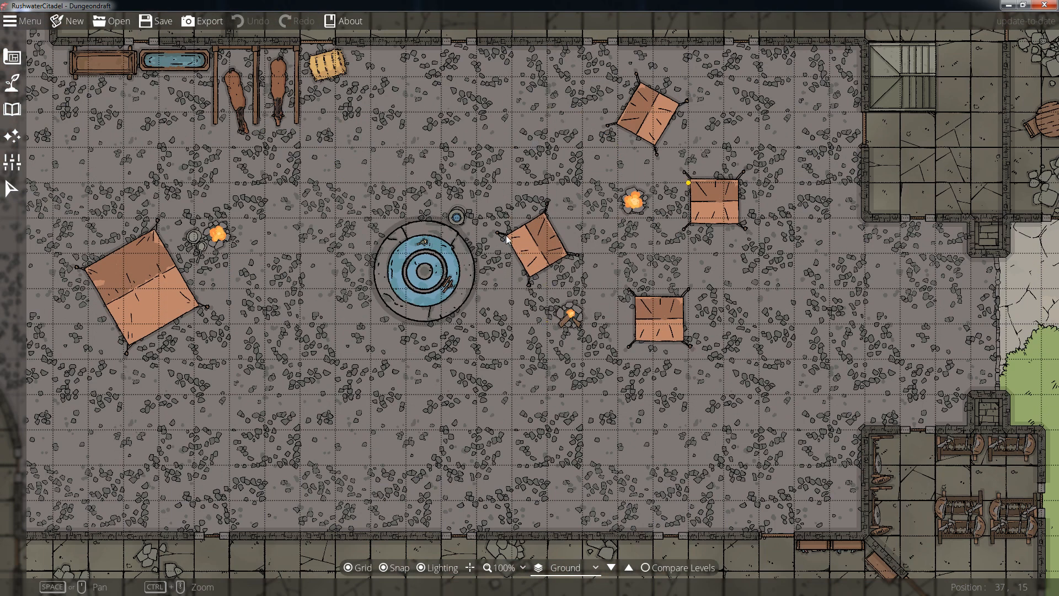
# Step: Examine the citadel's southern wing with its bedrooms and tables, and the adjoining room beside the eastern gate
pyautogui.scroll(-5, 357, 367)
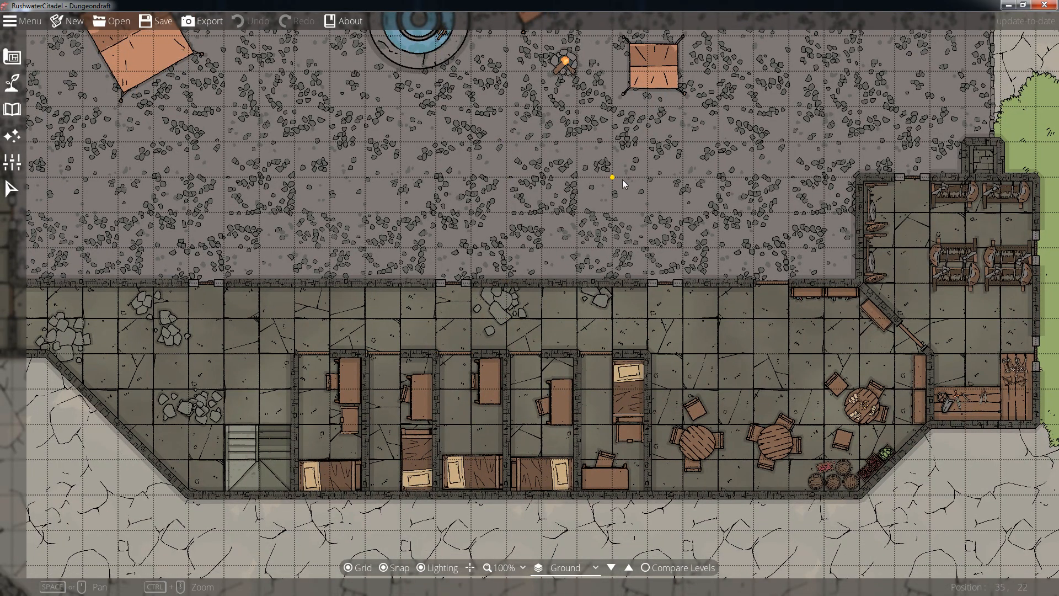
pyautogui.moveTo(622, 180); pyautogui.dragTo(442, 260)
pyautogui.scroll(1, 776, 315)
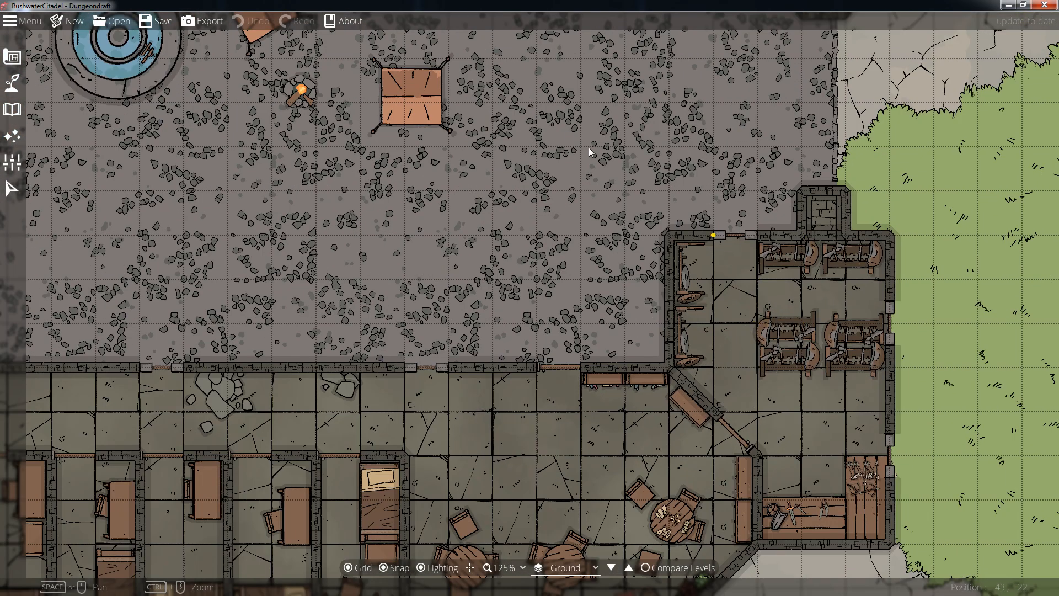
pyautogui.moveTo(589, 148); pyautogui.dragTo(588, 420)
pyautogui.scroll(-2, 538, 297)
pyautogui.moveTo(488, 259); pyautogui.dragTo(503, 344)
# Step: Examine the northwestern dining hall, the smithy alley and the neighbouring map room on the Ground level
pyautogui.moveTo(354, 196); pyautogui.dragTo(755, 228)
pyautogui.scroll(2, 654, 262)
pyautogui.scroll(-1, 595, 267)
pyautogui.moveTo(444, 252); pyautogui.dragTo(709, 179)
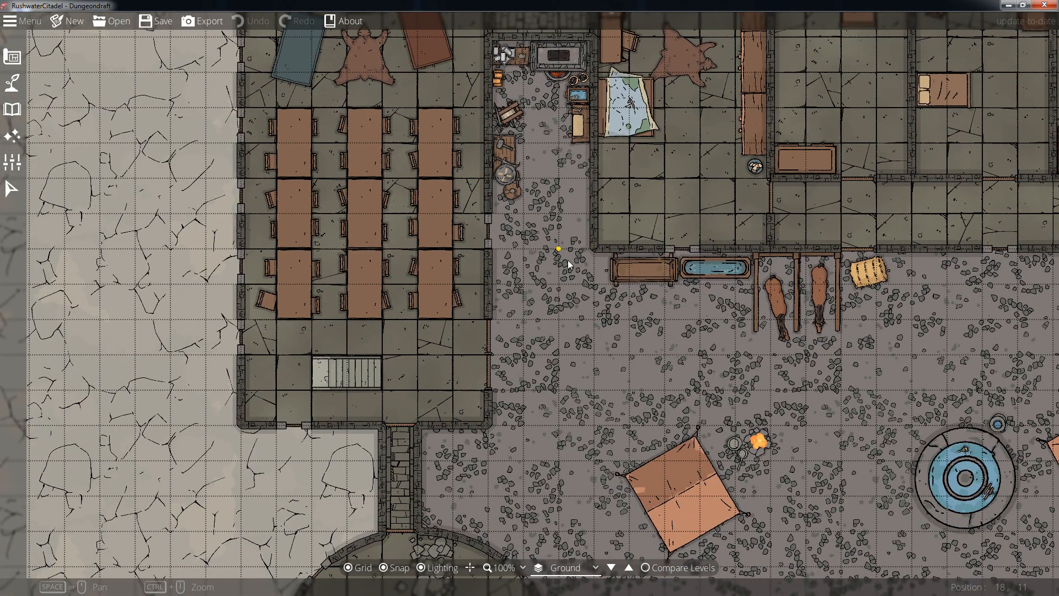
pyautogui.scroll(-1, 565, 259)
pyautogui.scroll(1, 546, 122)
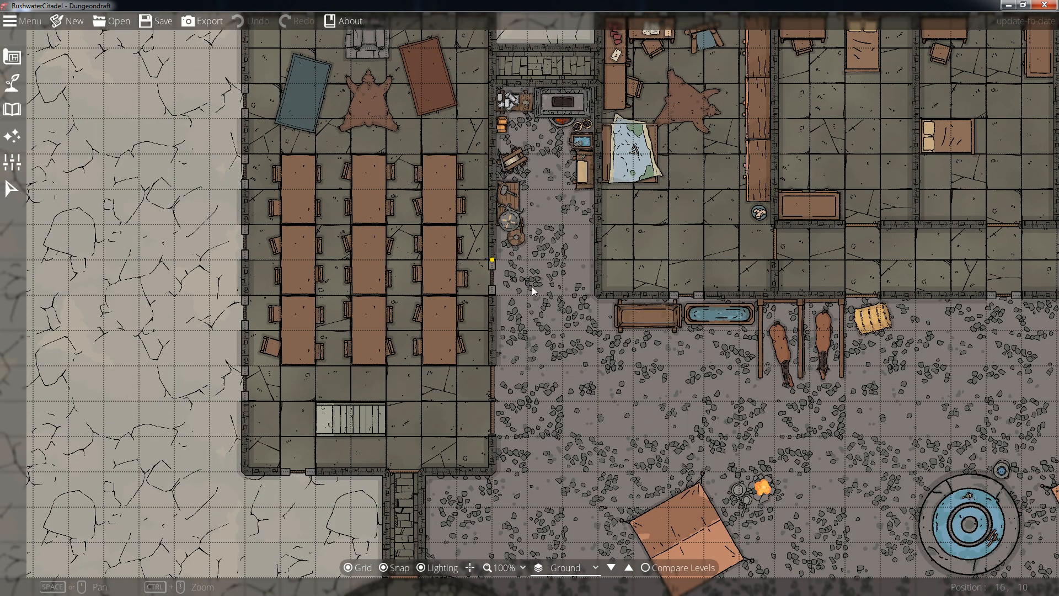
pyautogui.scroll(-3, 532, 287)
pyautogui.moveTo(660, 364); pyautogui.dragTo(582, 334)
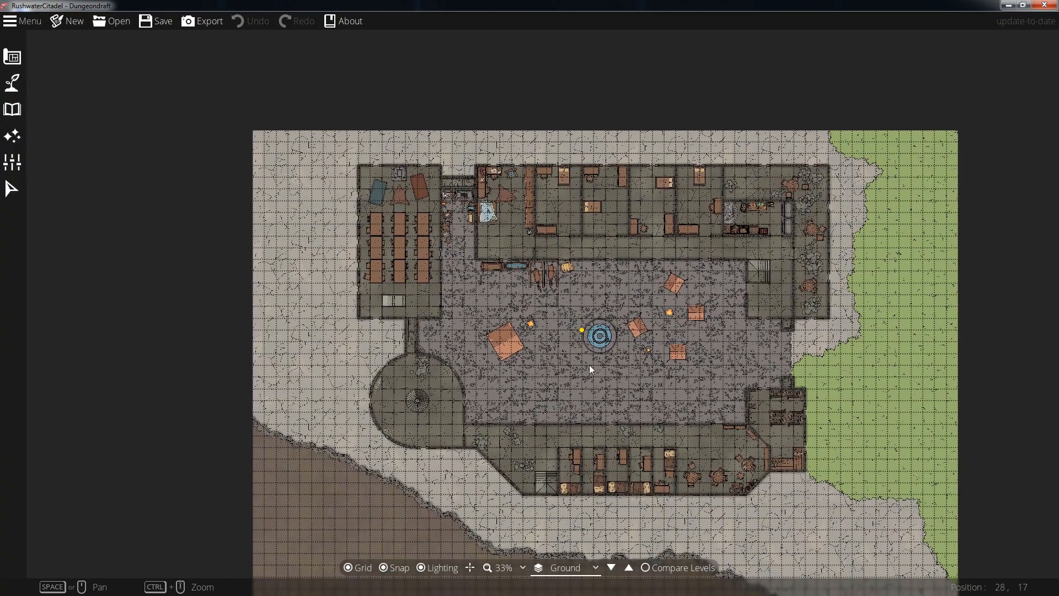
# Step: Go up through levels 2F, 3F and 4F to compare the floors, and return to the Ground level
pyautogui.click(629, 567)
pyautogui.click(629, 568)
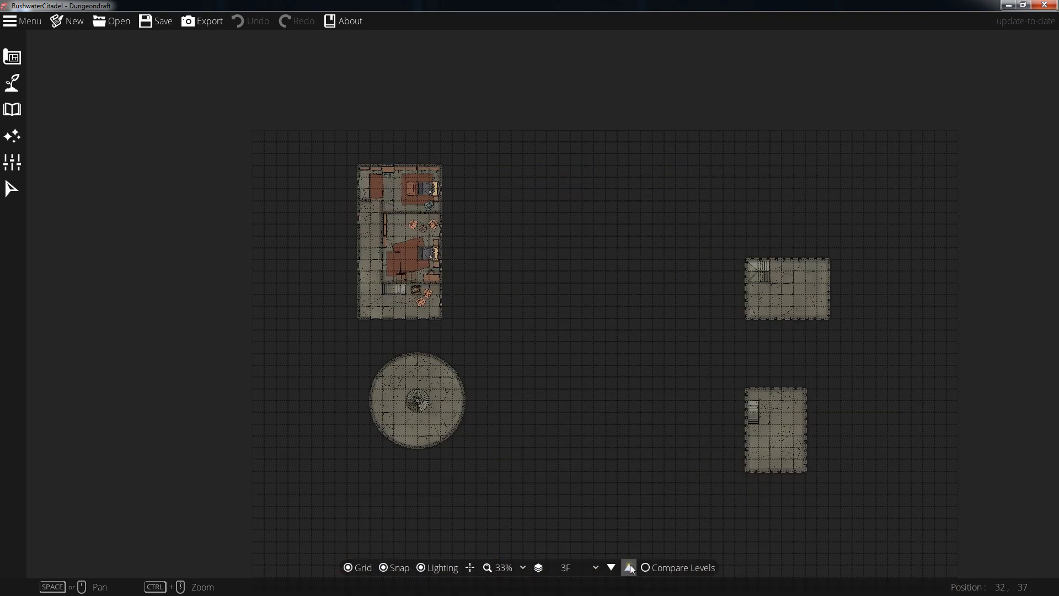
pyautogui.click(629, 568)
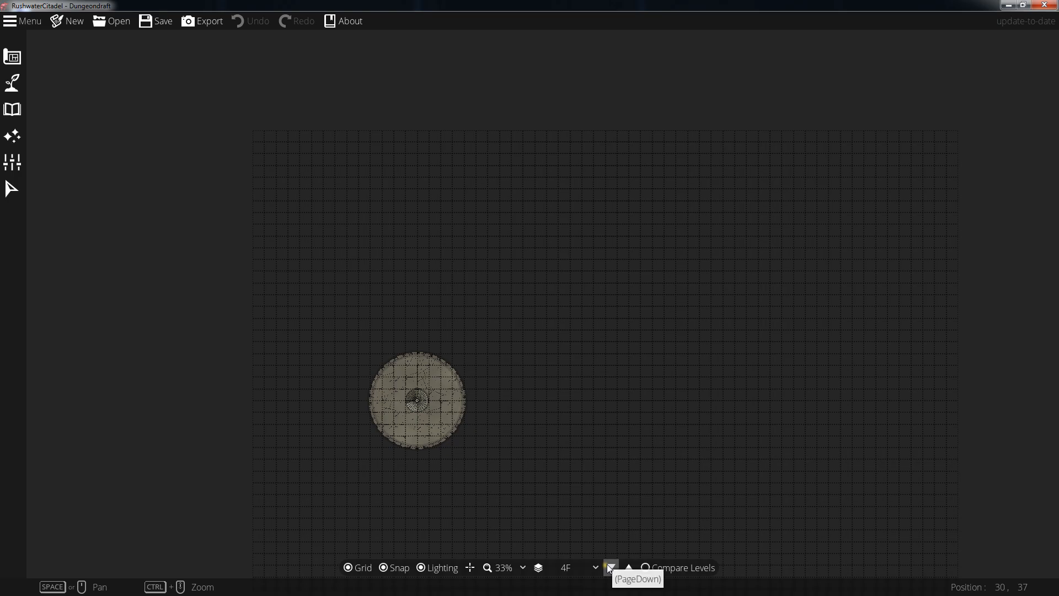
pyautogui.click(609, 567)
pyautogui.click(609, 567)
pyautogui.click(609, 568)
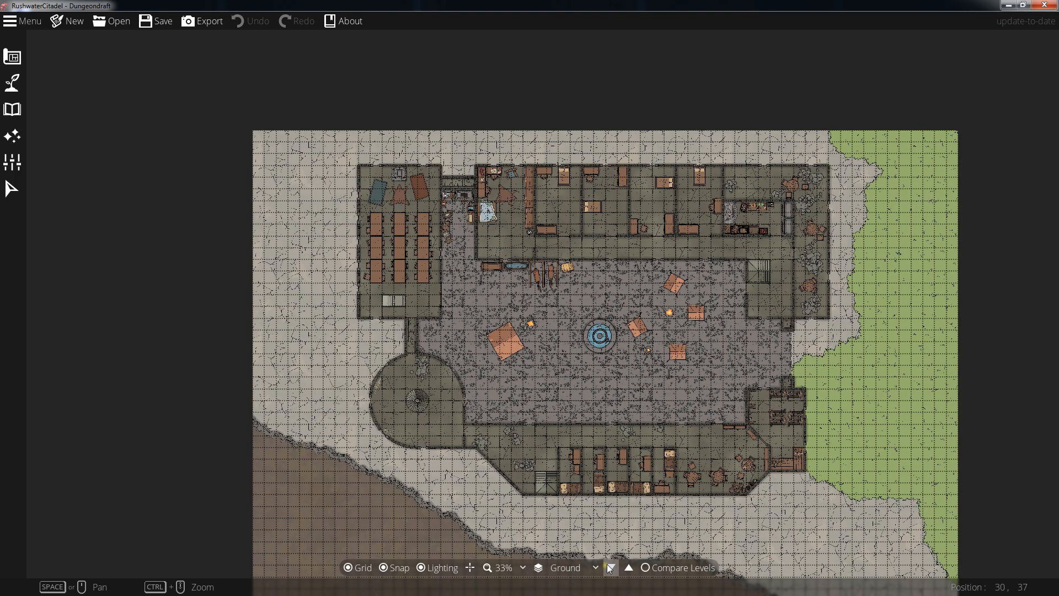
# Step: Select the courtyard fountain to view its layer, shadow and custom colour options, and clear the selection
pyautogui.moveTo(583, 391); pyautogui.dragTo(527, 321)
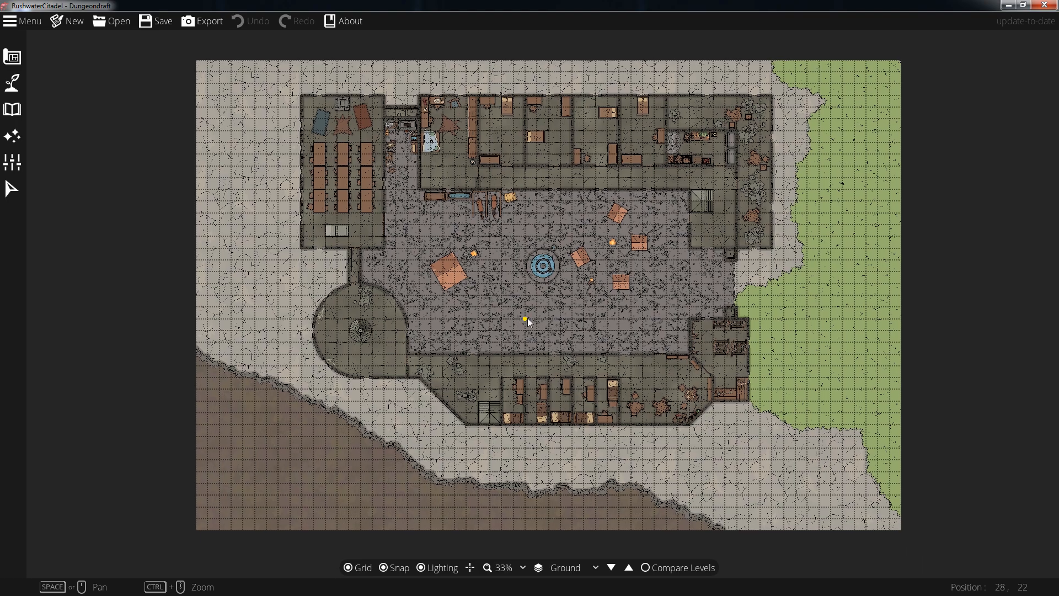
pyautogui.scroll(2, 525, 309)
pyautogui.moveTo(523, 278); pyautogui.dragTo(522, 289)
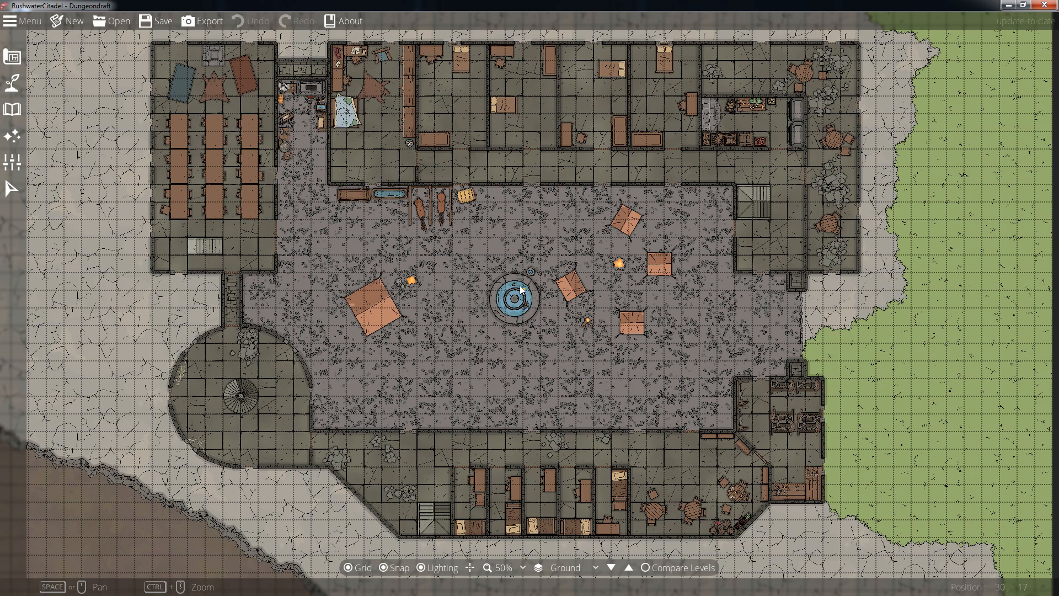
pyautogui.moveTo(536, 265); pyautogui.dragTo(502, 280)
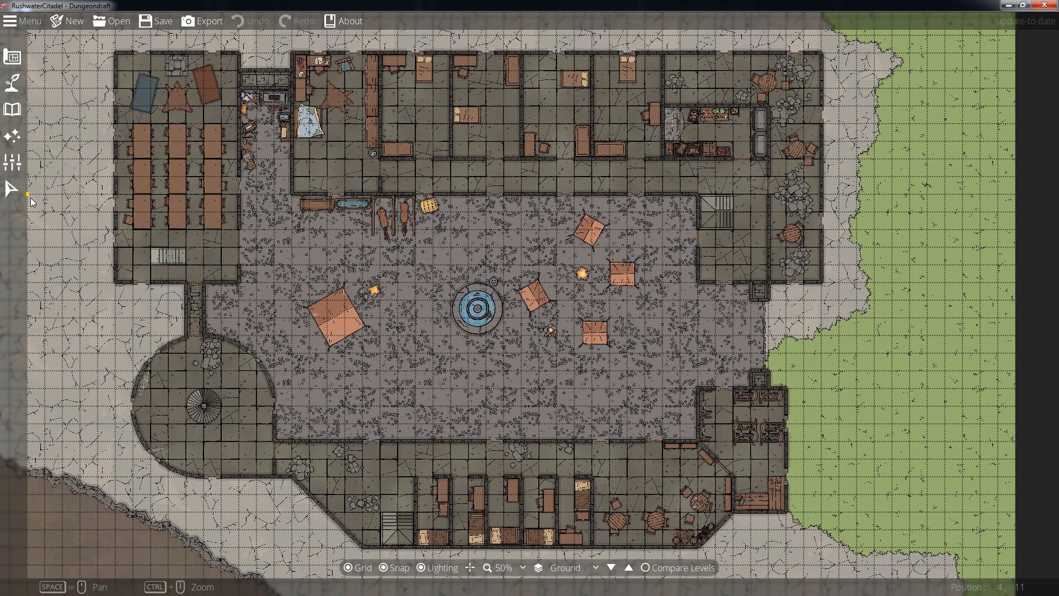
pyautogui.click(12, 190)
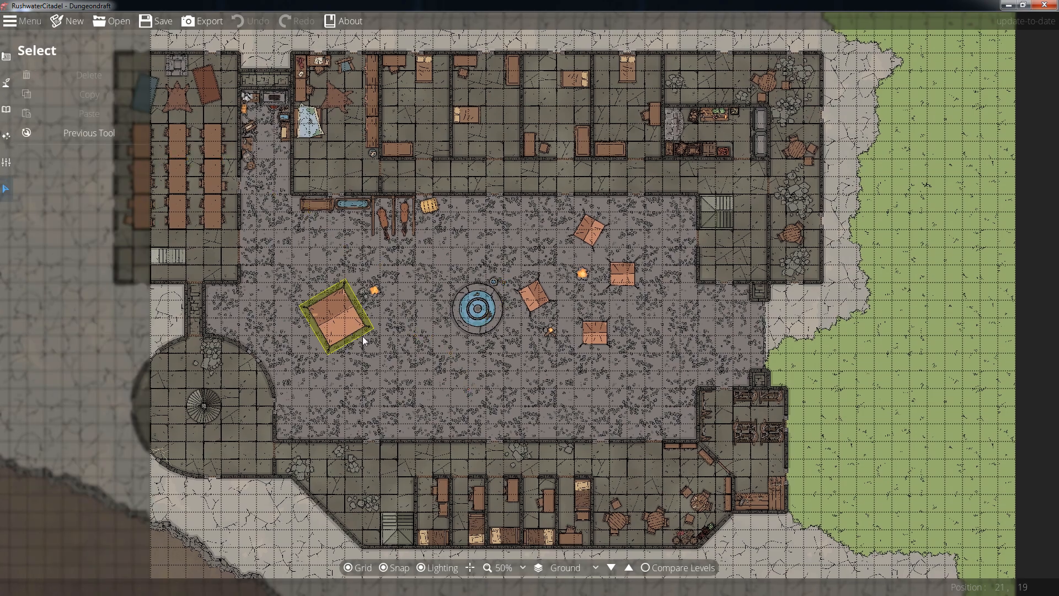
pyautogui.click(472, 306)
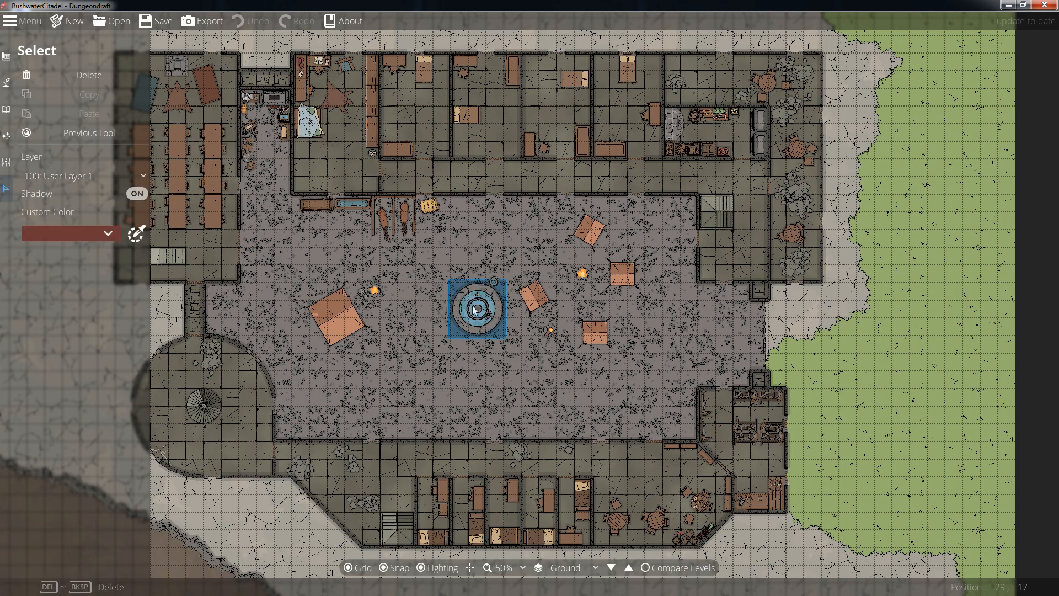
pyautogui.click(400, 305)
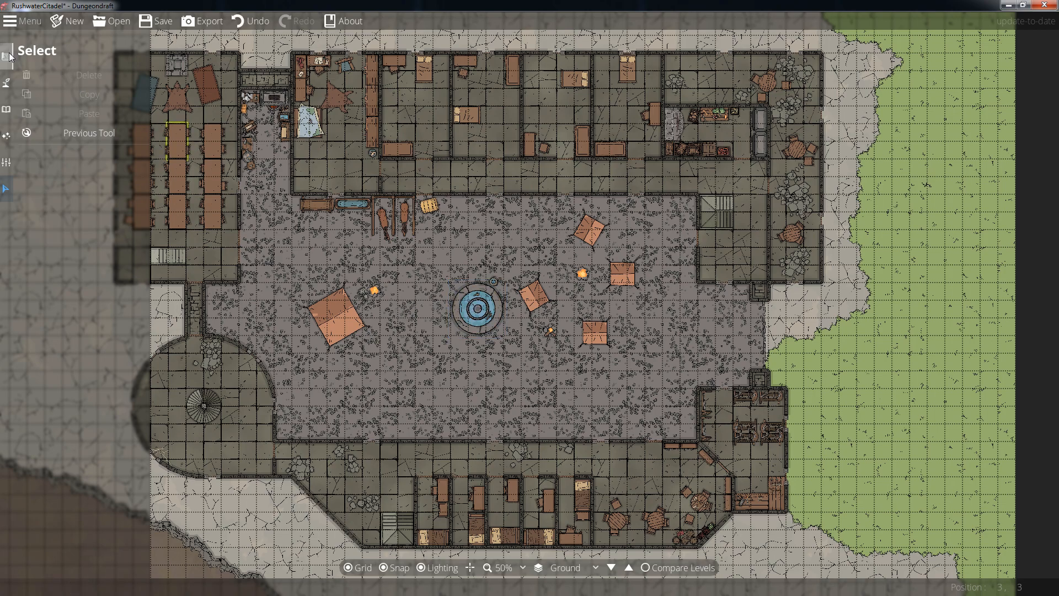
pyautogui.moveTo(382, 236); pyautogui.dragTo(459, 293)
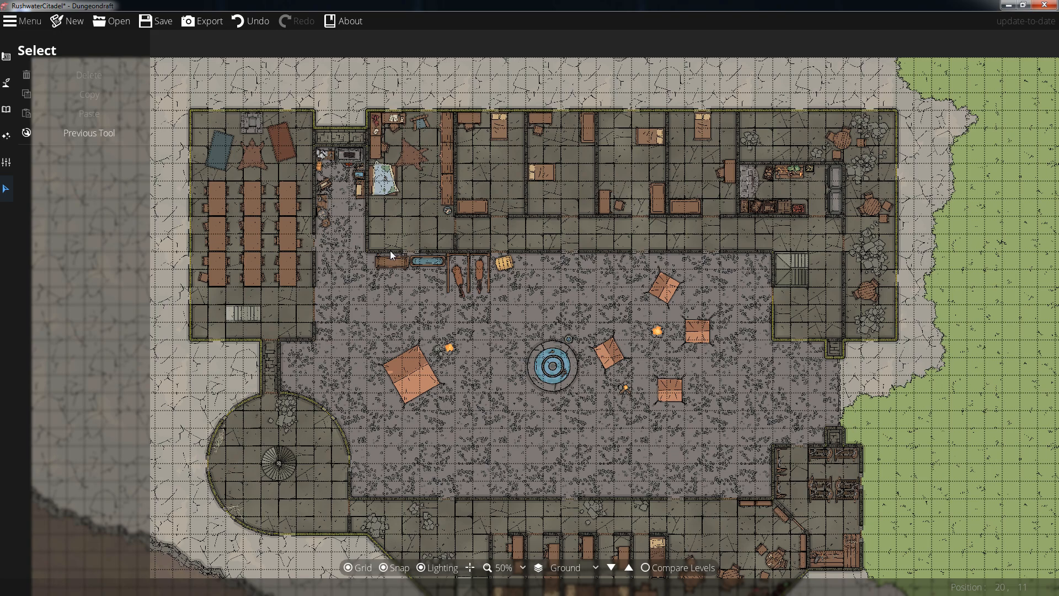
pyautogui.moveTo(750, 365); pyautogui.dragTo(715, 323)
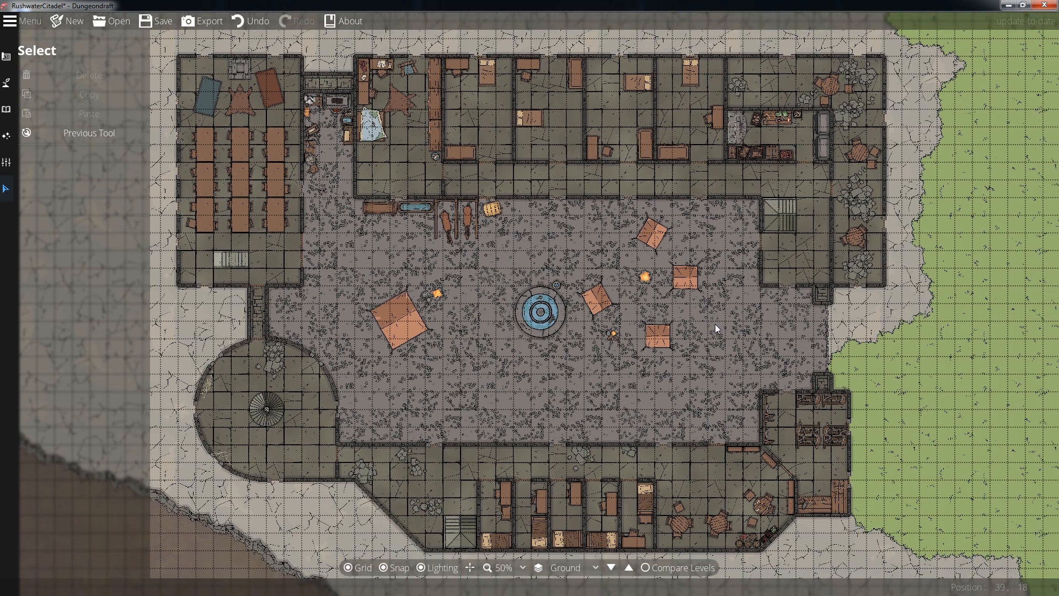